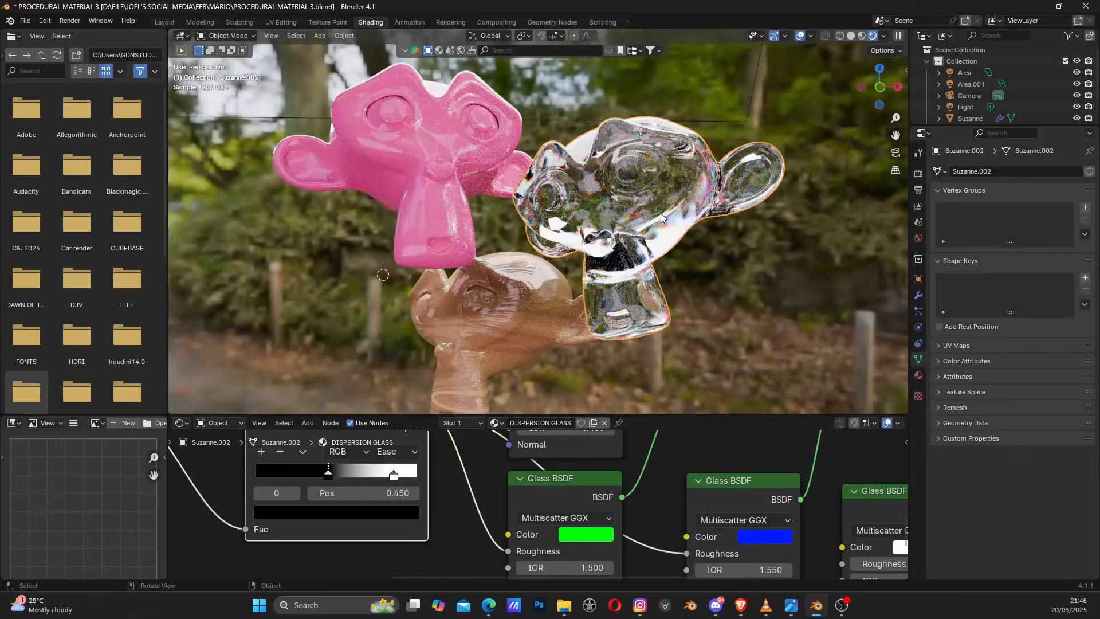
pyautogui.moveTo(639, 212); pyautogui.dragTo(449, 159, button='middle')
pyautogui.click(446, 160)
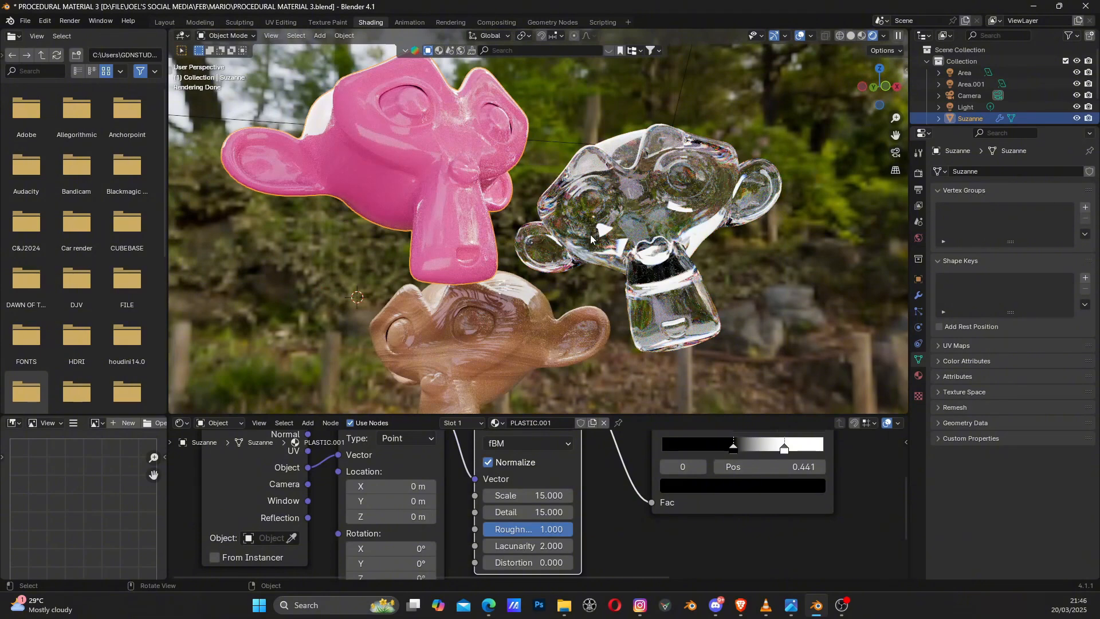
pyautogui.moveTo(665, 271); pyautogui.dragTo(578, 260, button='middle')
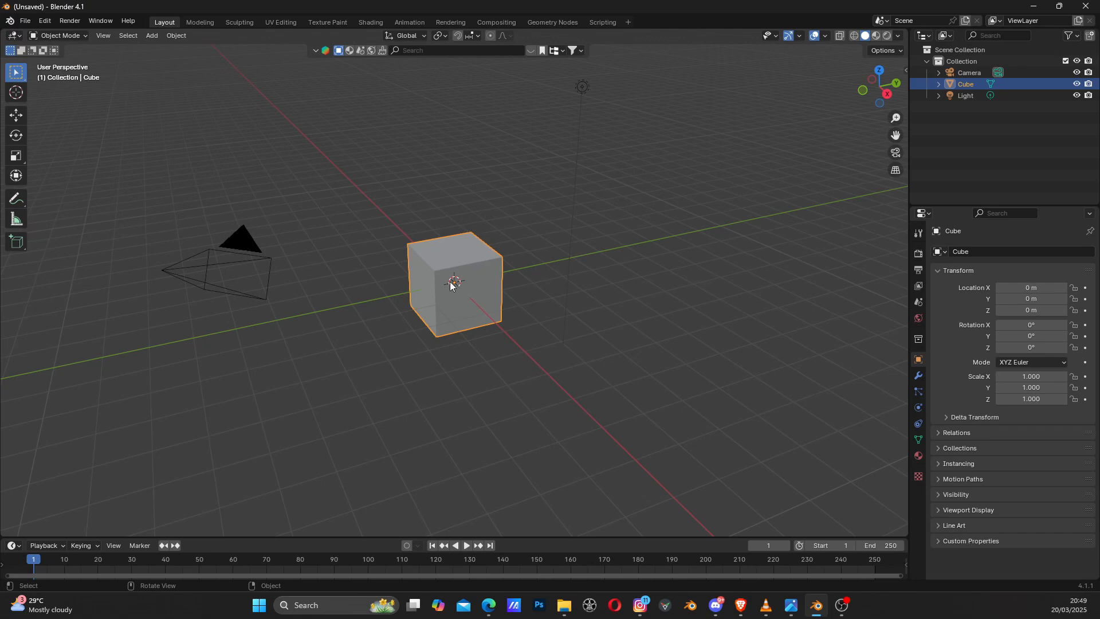
# Step: Delete the default cube and add a Monkey mesh in its place
pyautogui.click(450, 281)
pyautogui.press('x')
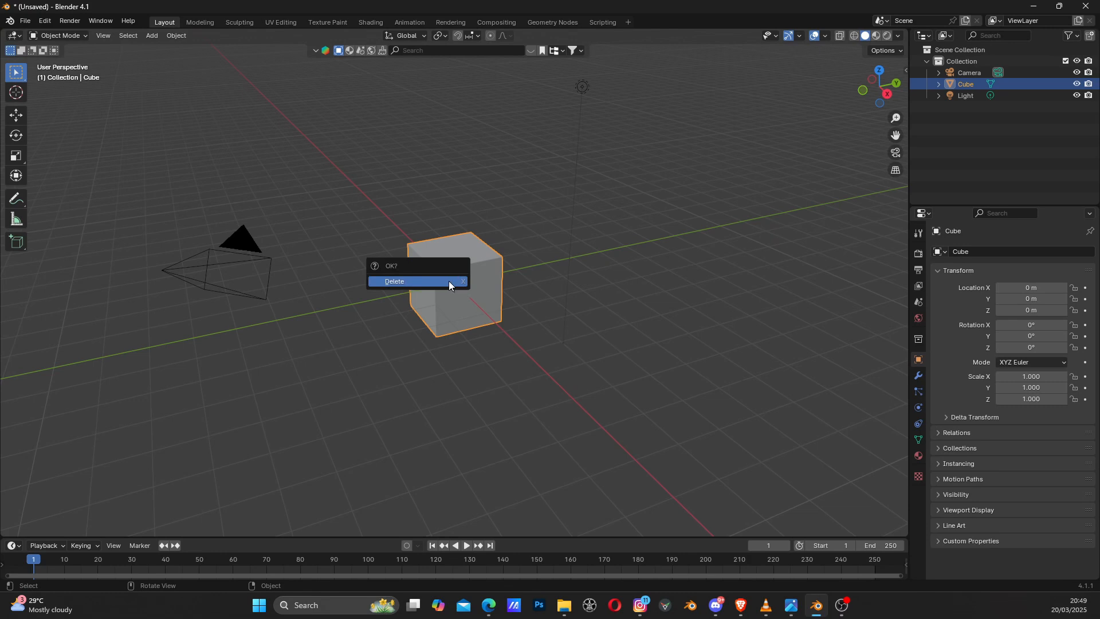
pyautogui.click(449, 281)
pyautogui.hotkey('shift', 'a')
pyautogui.moveTo(449, 281)
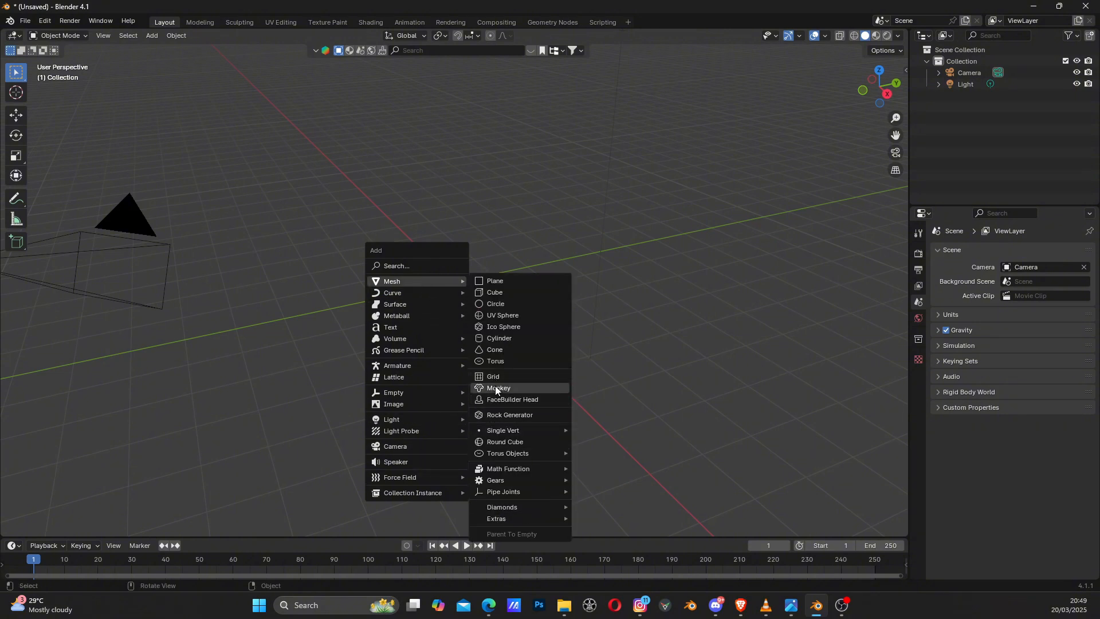
pyautogui.click(496, 388)
pyautogui.scroll(5, 469, 316)
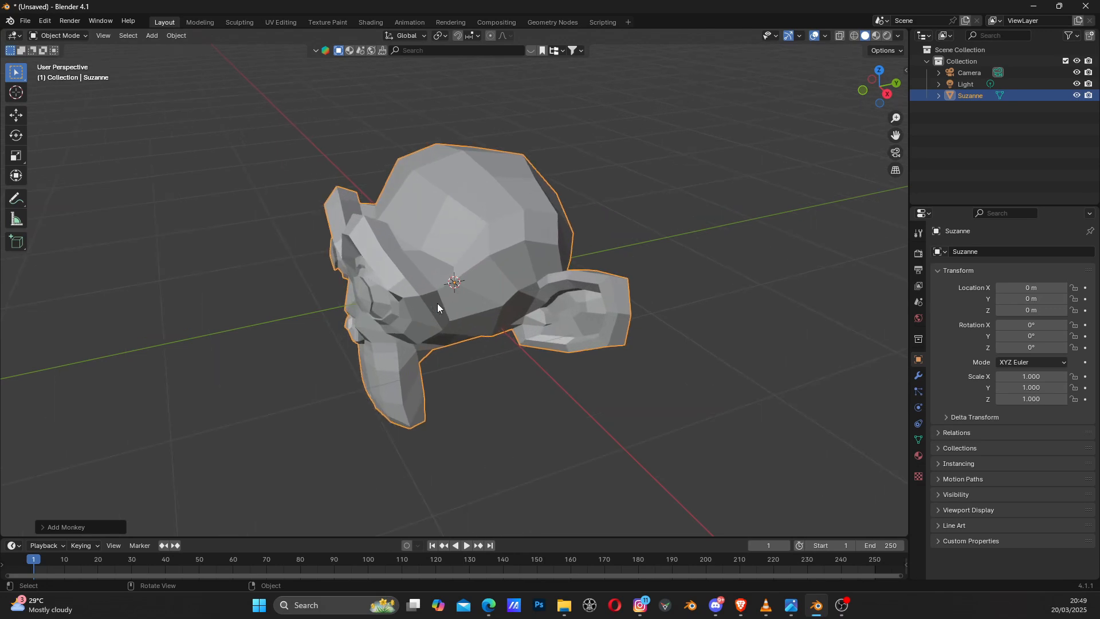
pyautogui.moveTo(437, 303); pyautogui.dragTo(539, 321, button='middle')
# Step: Add a Subdivision Surface modifier to the monkey and set its viewport level to 2
pyautogui.click(919, 375)
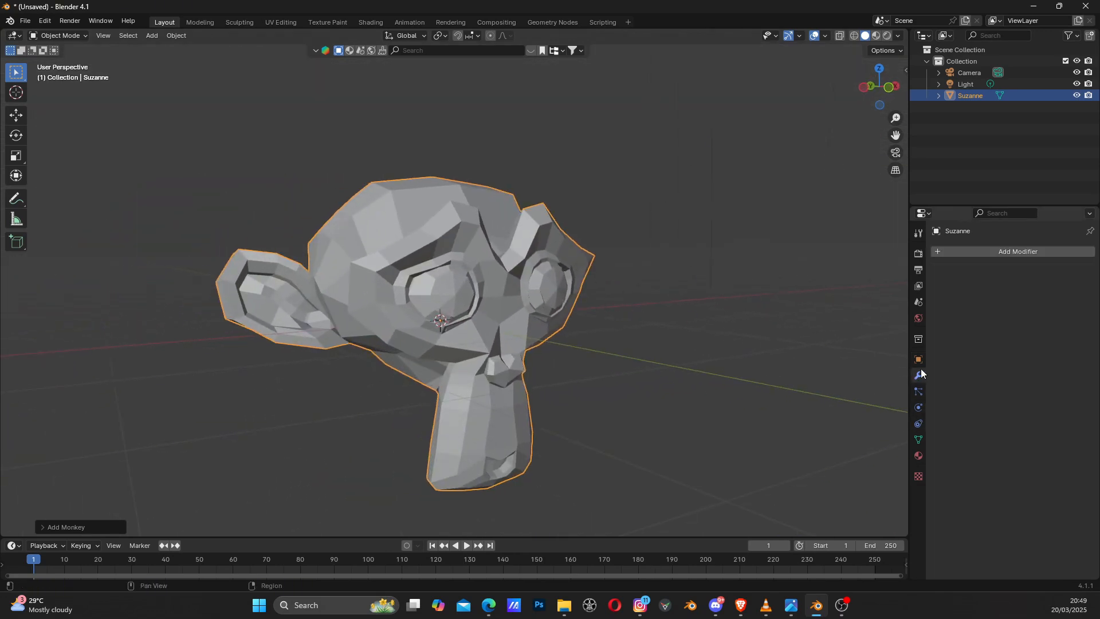
pyautogui.click(991, 255)
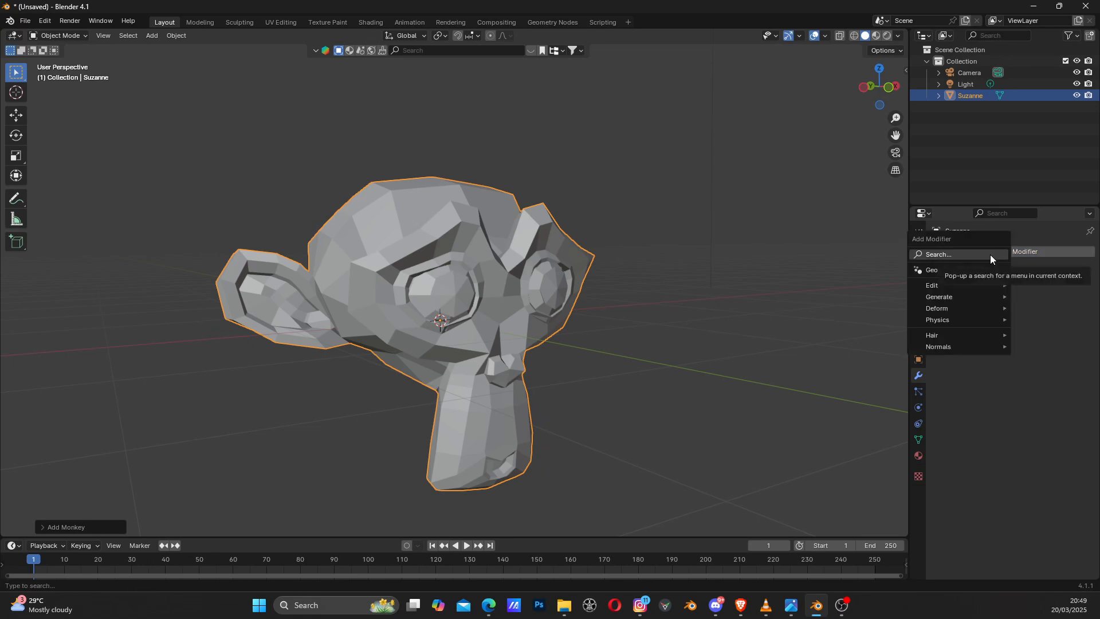
pyautogui.write('sub')
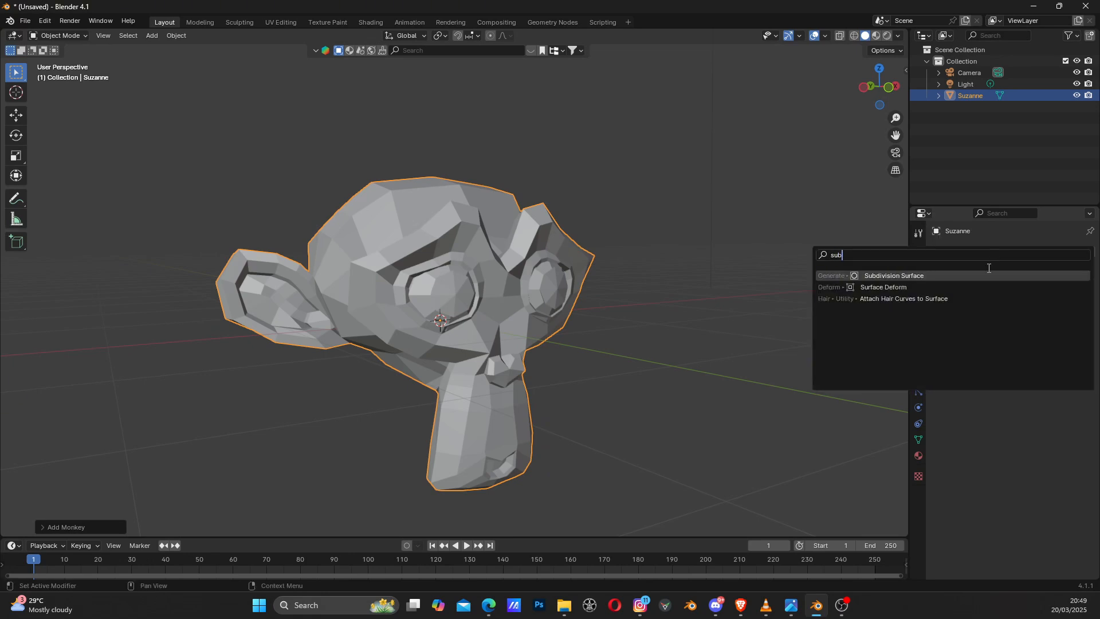
pyautogui.click(939, 276)
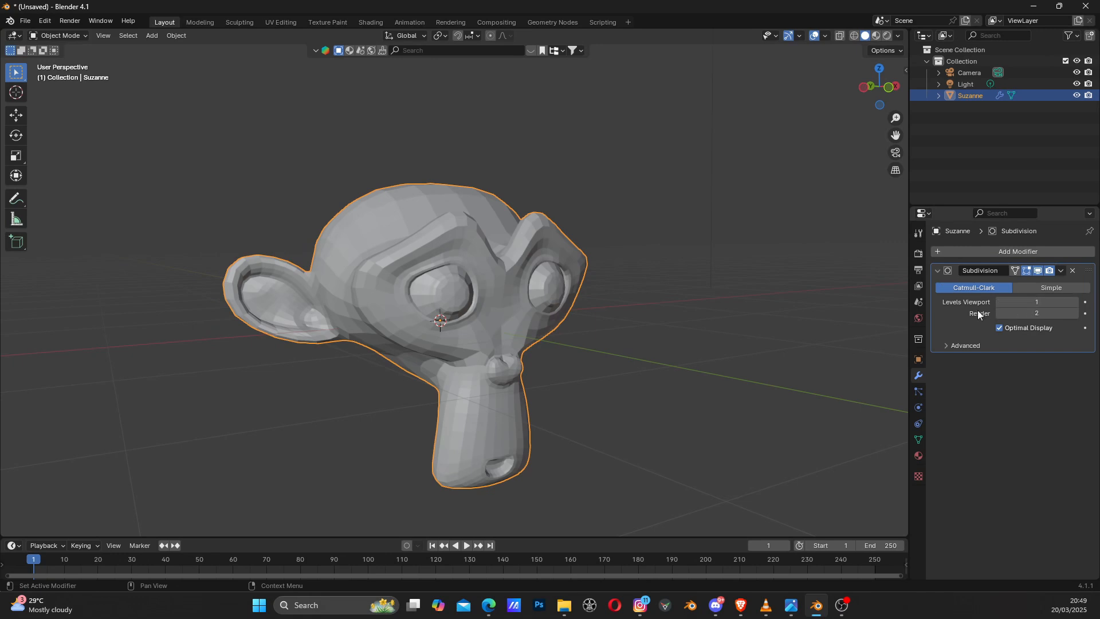
pyautogui.click(1075, 302)
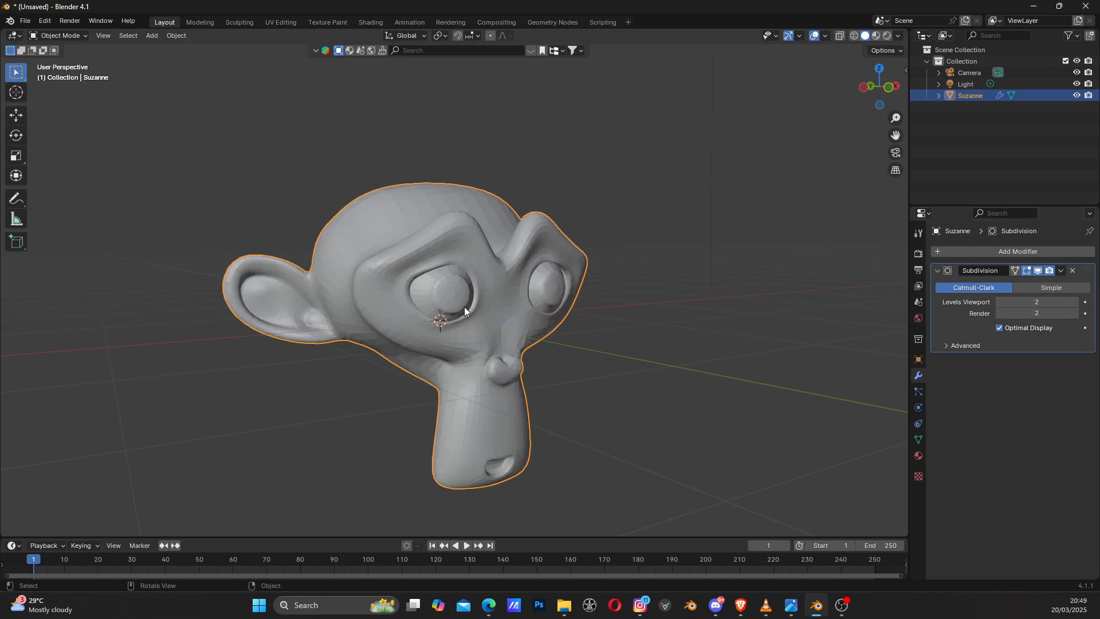
# Step: Apply Shade Smooth by Angle to the monkey
pyautogui.moveTo(423, 304); pyautogui.dragTo(370, 314, button='middle')
pyautogui.scroll(5, 512, 245)
pyautogui.moveTo(511, 245); pyautogui.dragTo(578, 246, button='middle')
pyautogui.moveTo(456, 204); pyautogui.dragTo(535, 345, button='middle')
pyautogui.rightClick(509, 324)
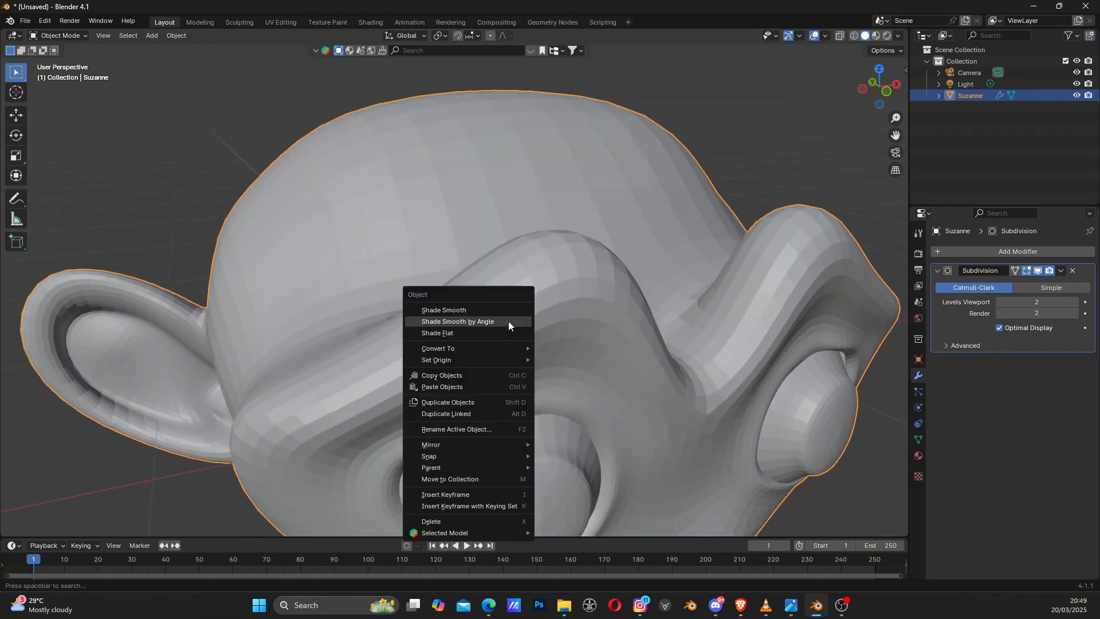
pyautogui.click(473, 325)
# Step: Duplicate the monkey and place the copy about 2.94 m away along the positive X axis
pyautogui.moveTo(473, 324); pyautogui.dragTo(521, 326, button='middle')
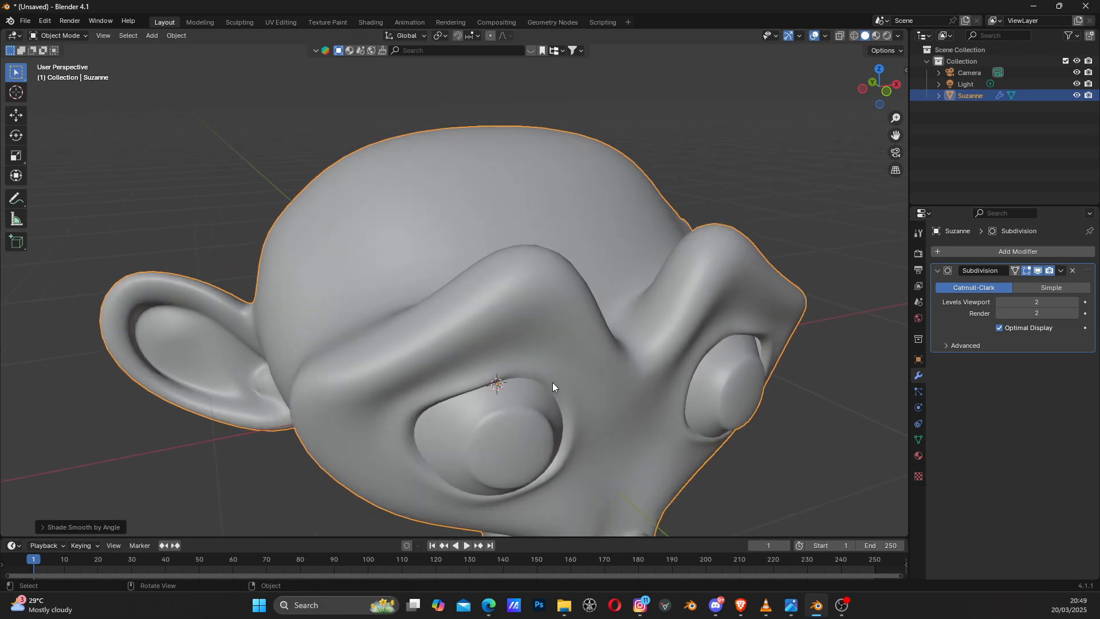
pyautogui.scroll(-7, 554, 383)
pyautogui.moveTo(533, 379); pyautogui.dragTo(473, 368, button='middle')
pyautogui.scroll(2, 578, 345)
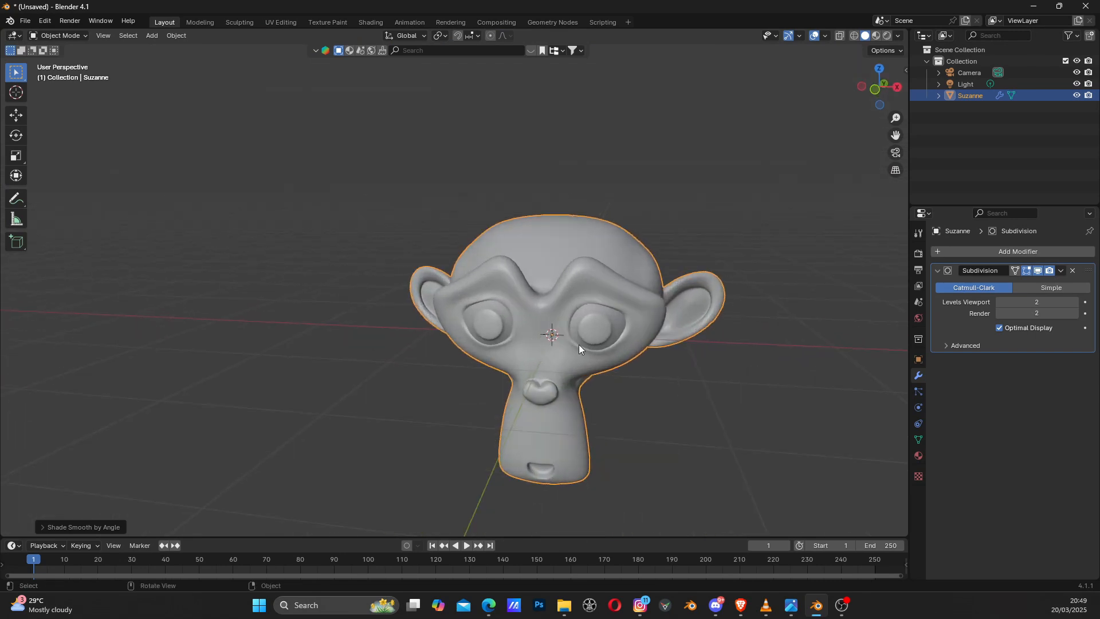
pyautogui.scroll(-2, 579, 345)
pyautogui.moveTo(579, 345); pyautogui.dragTo(465, 272, button='middle')
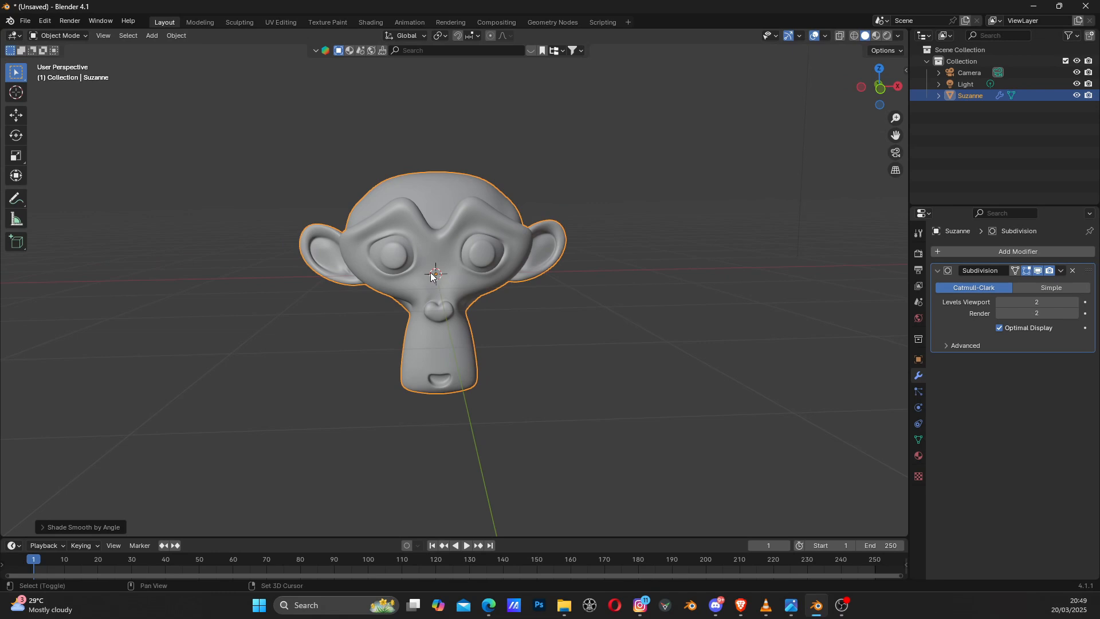
pyautogui.hotkey('shift', 'd')
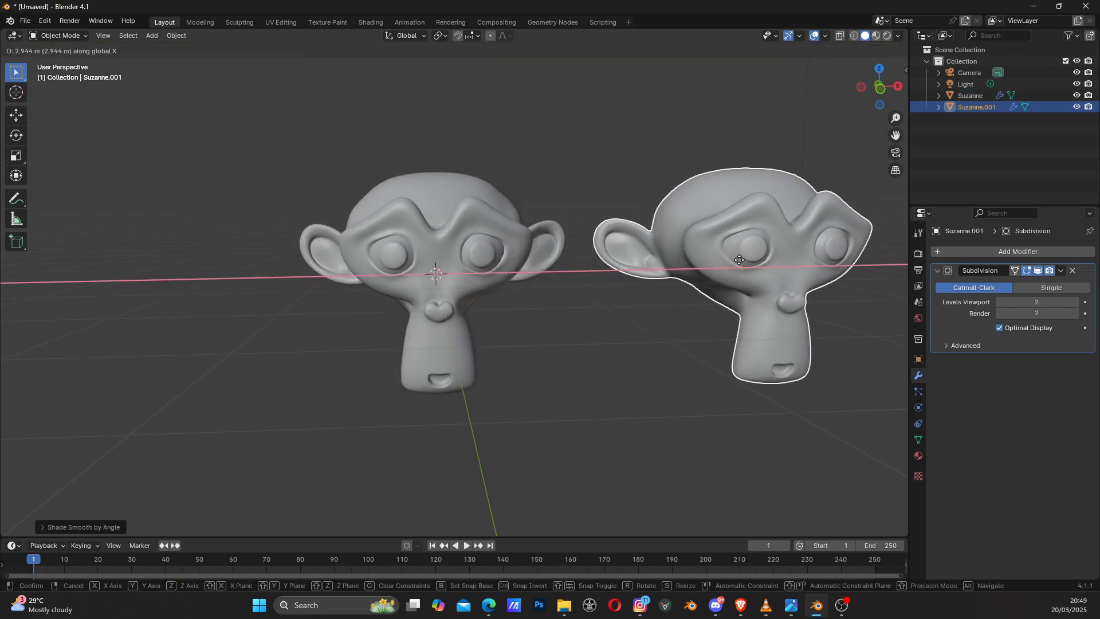
pyautogui.click(738, 259)
# Step: Duplicate the original monkey again and place this copy on its opposite side, along the negative X axis
pyautogui.click(441, 246)
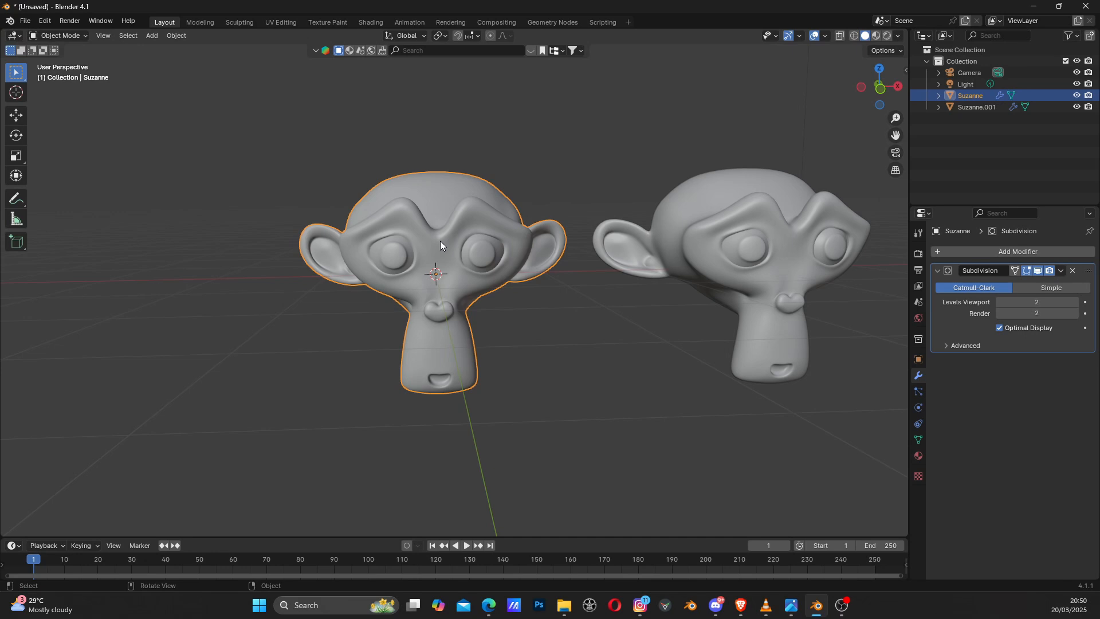
pyautogui.hotkey('shift', 'd')
pyautogui.press('x')
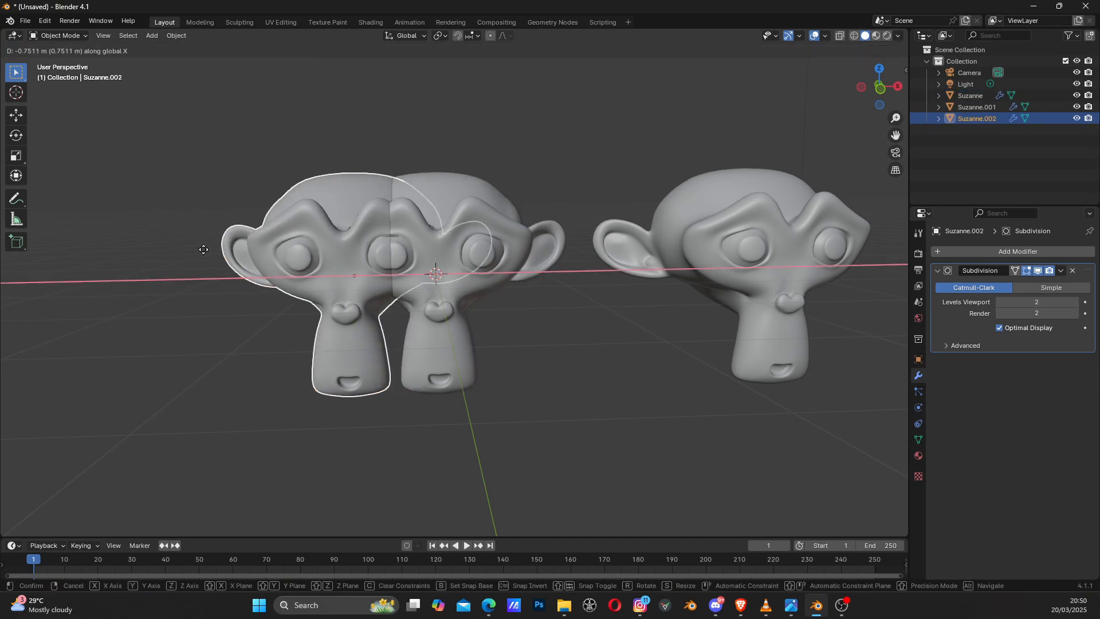
pyautogui.click(100, 249)
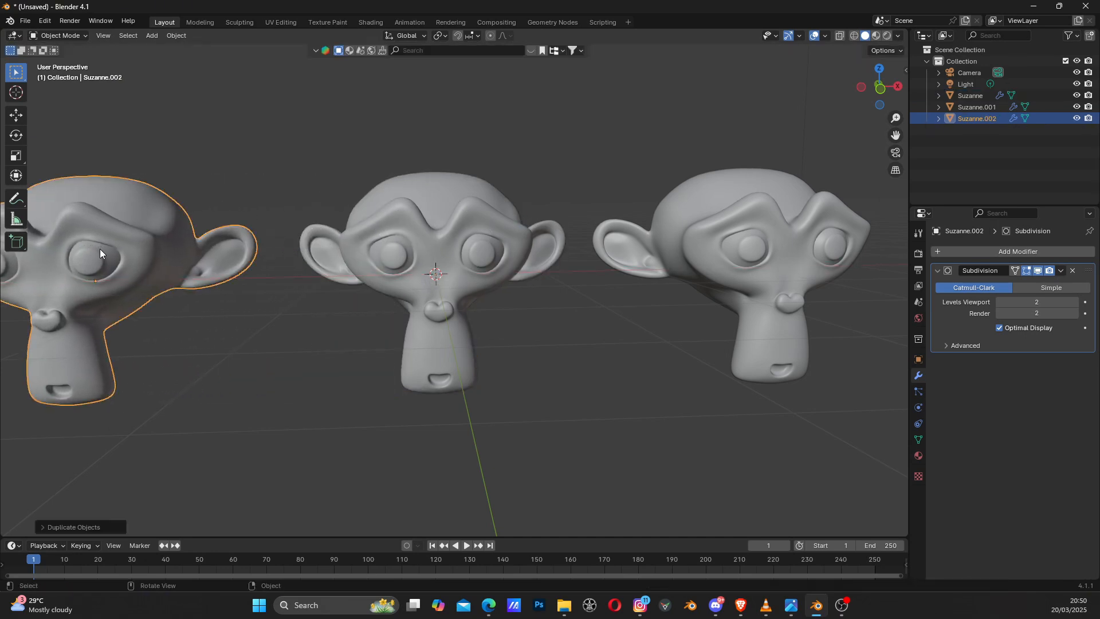
# Step: Move the monkey copy on the positive X side about 0.79 m further out along X
pyautogui.scroll(-3, 342, 243)
pyautogui.scroll(2, 442, 236)
pyautogui.click(691, 235)
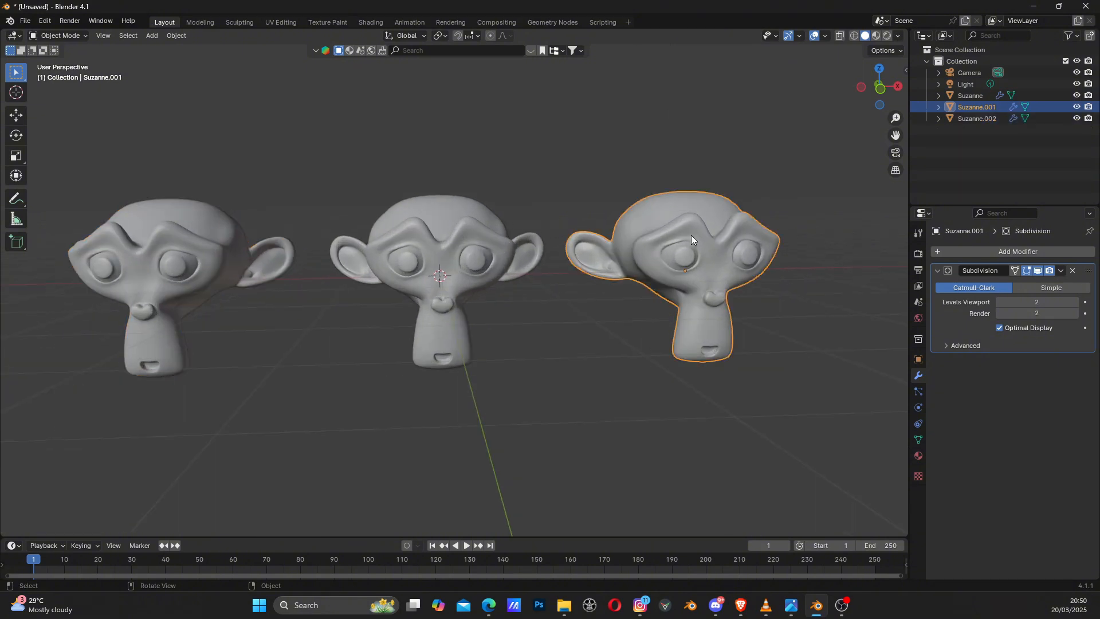
pyautogui.press('g')
pyautogui.press('x')
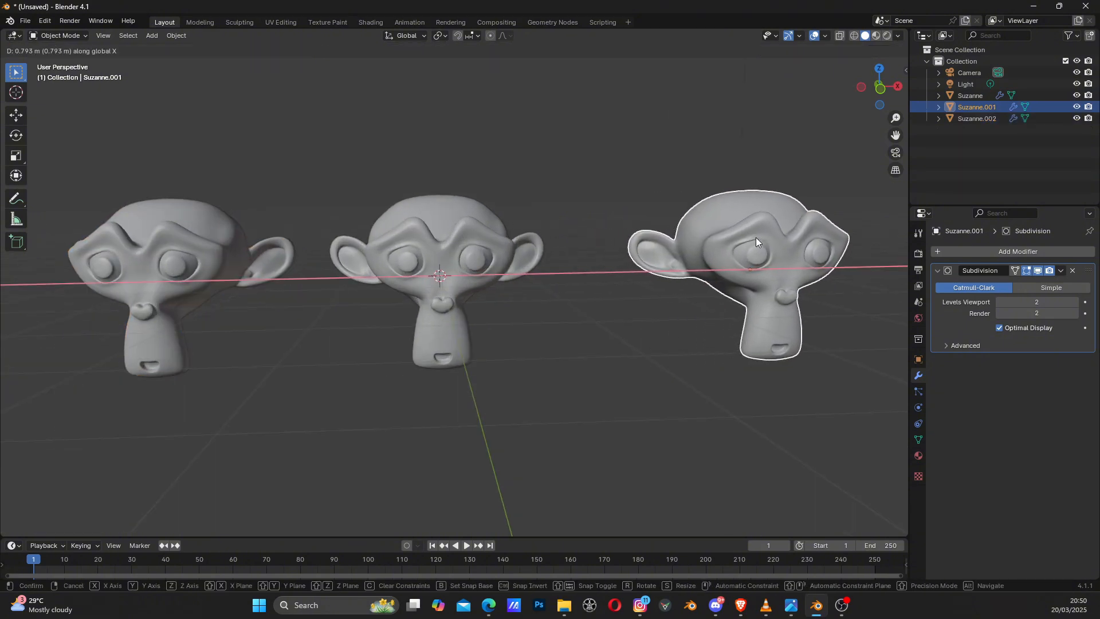
pyautogui.click(755, 238)
pyautogui.moveTo(287, 297); pyautogui.dragTo(337, 287, button='middle')
pyautogui.click(322, 277)
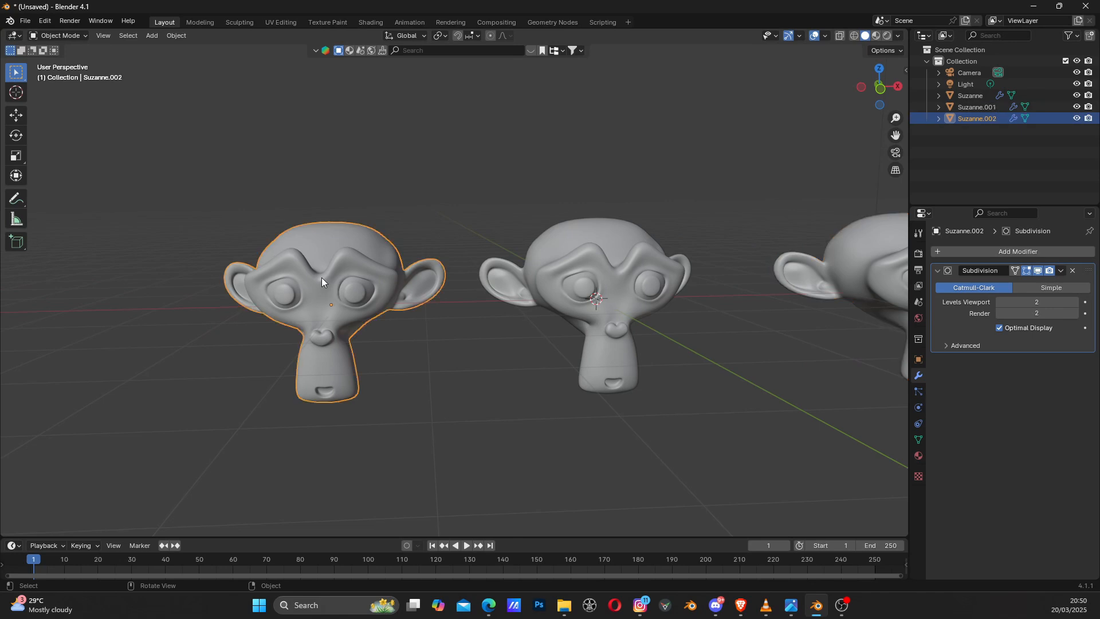
pyautogui.press('g')
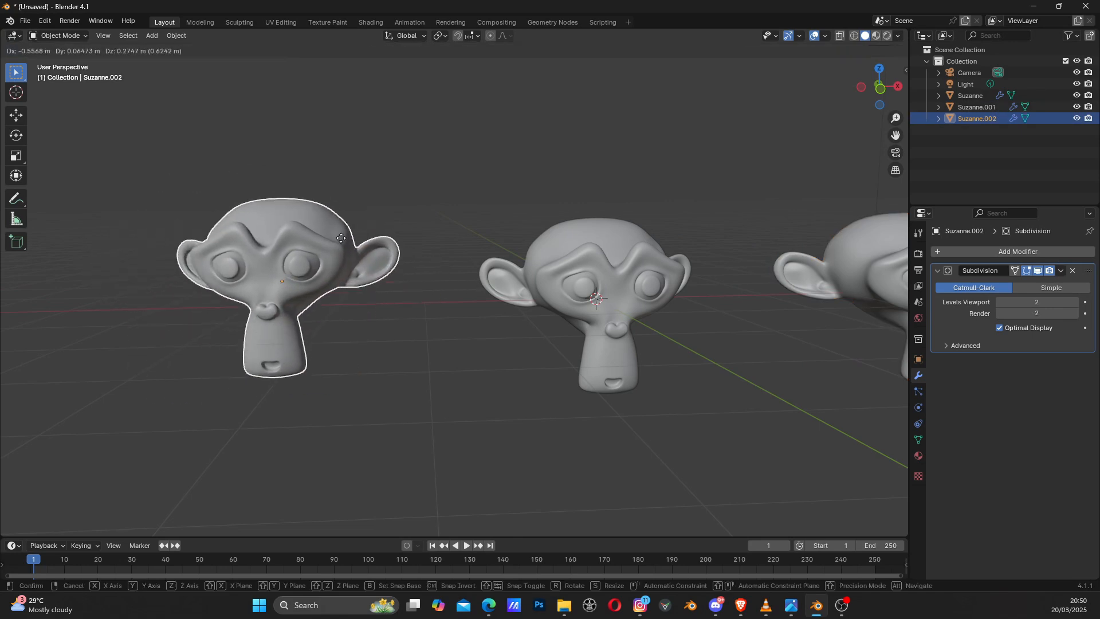
pyautogui.rightClick(333, 247)
pyautogui.click(616, 259)
pyautogui.press('g')
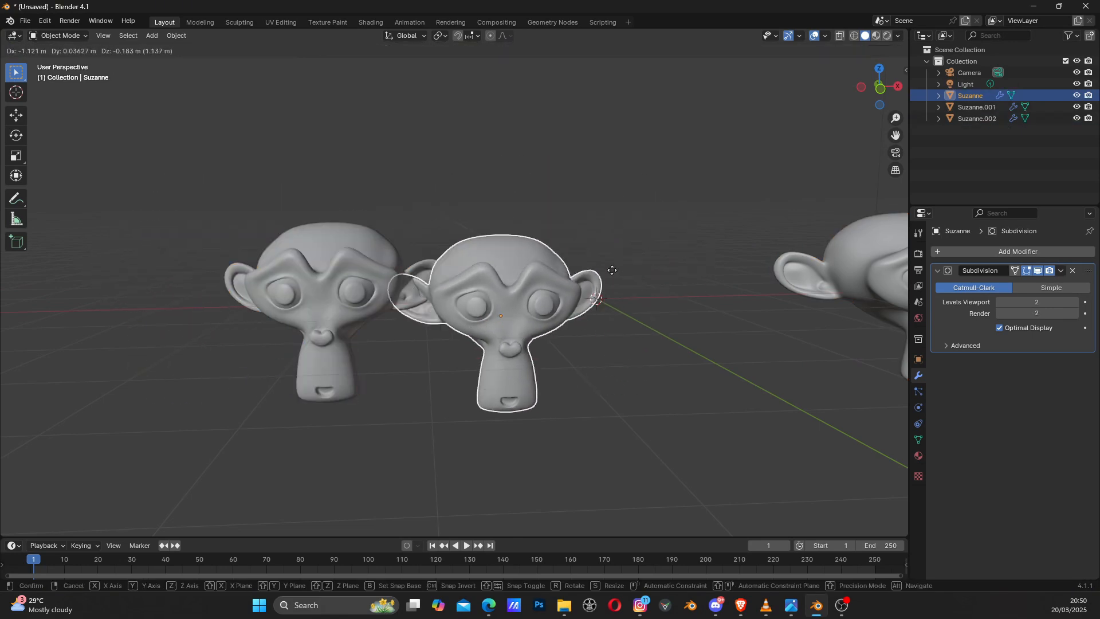
pyautogui.click(727, 277)
pyautogui.hotkey('ctrl', 'z')
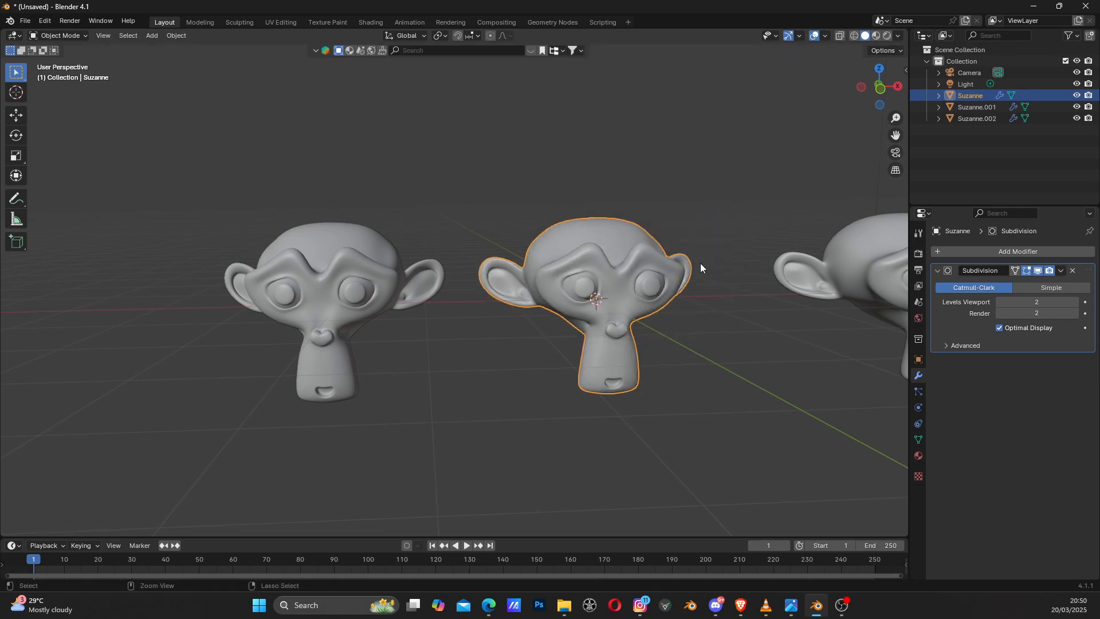
pyautogui.moveTo(786, 272); pyautogui.dragTo(473, 307, button='middle')
pyautogui.click(555, 314)
pyautogui.press('g')
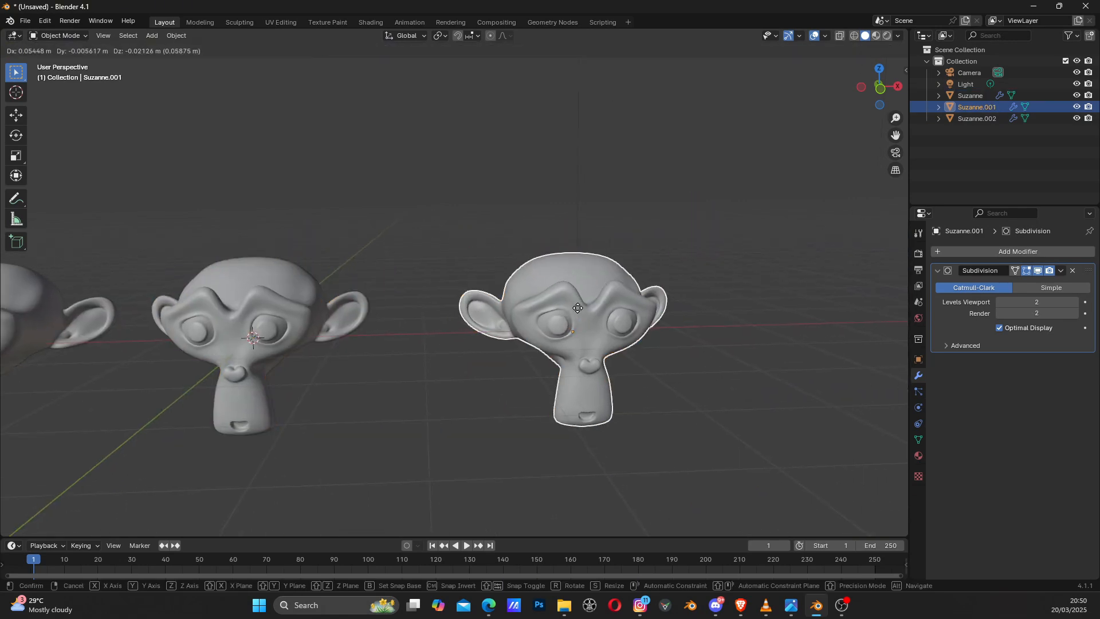
pyautogui.rightClick(566, 281)
# Step: Select the monkey on the negative X side and switch to the Shading workspace
pyautogui.keyDown('shift'); pyautogui.moveTo(239, 339); pyautogui.dragTo(642, 346, button='middle'); pyautogui.keyUp('shift')
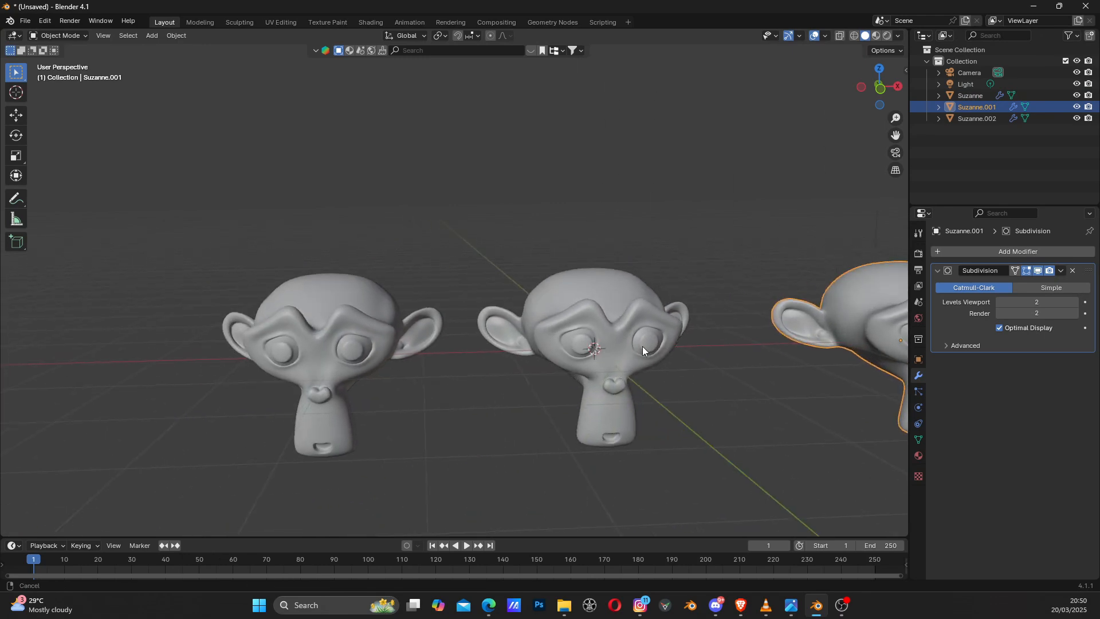
pyautogui.scroll(3, 327, 386)
pyautogui.keyDown('shift'); pyautogui.moveTo(326, 386); pyautogui.dragTo(553, 239, button='middle'); pyautogui.keyUp('shift')
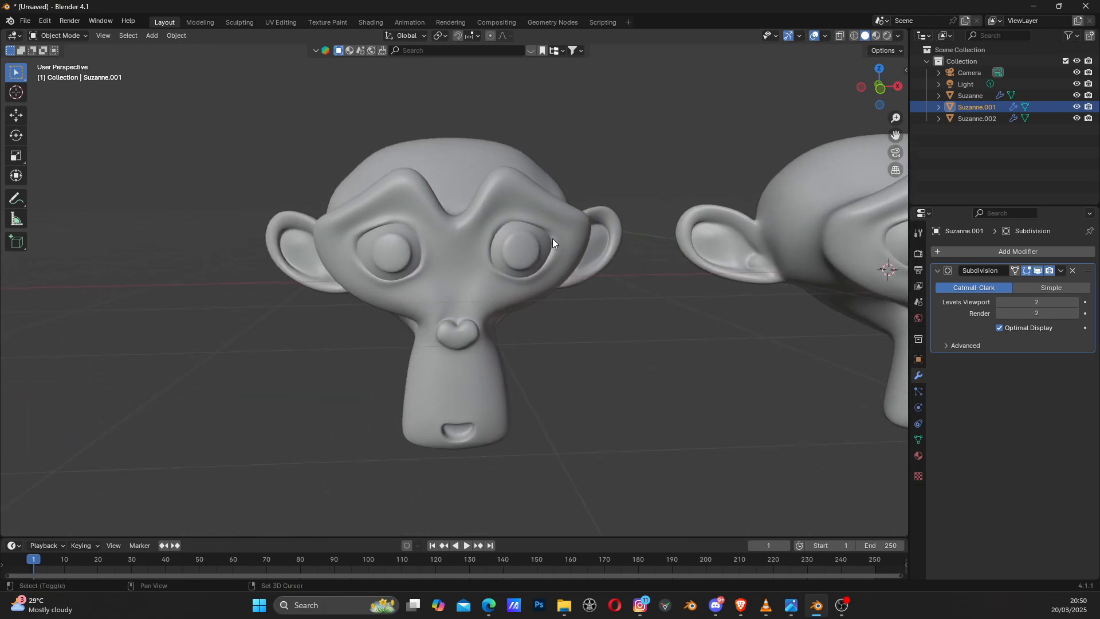
pyautogui.click(460, 245)
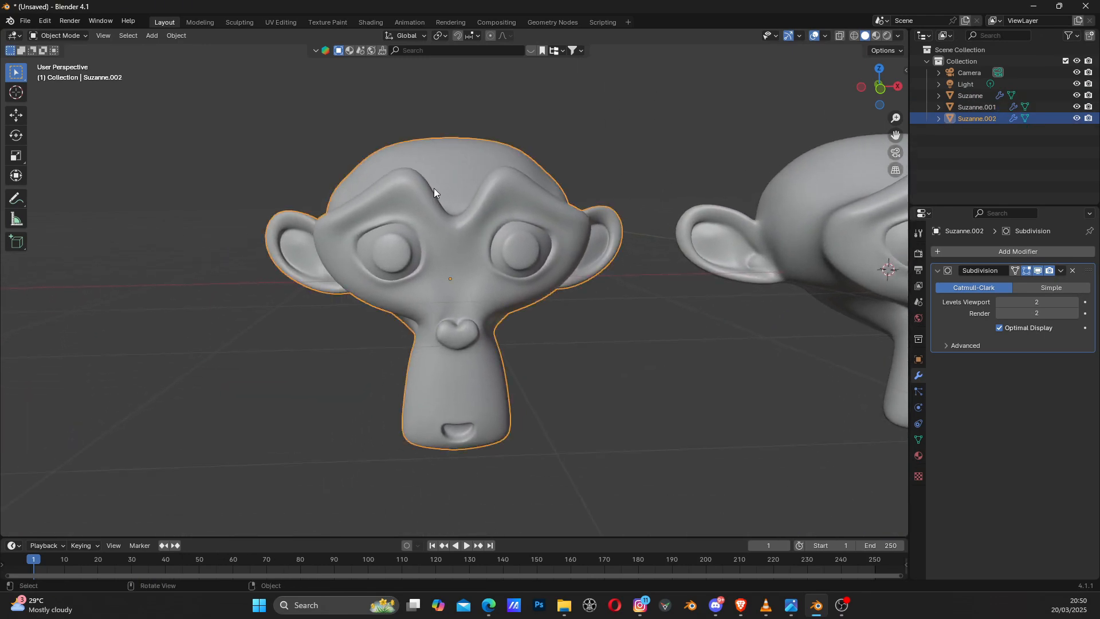
pyautogui.click(366, 22)
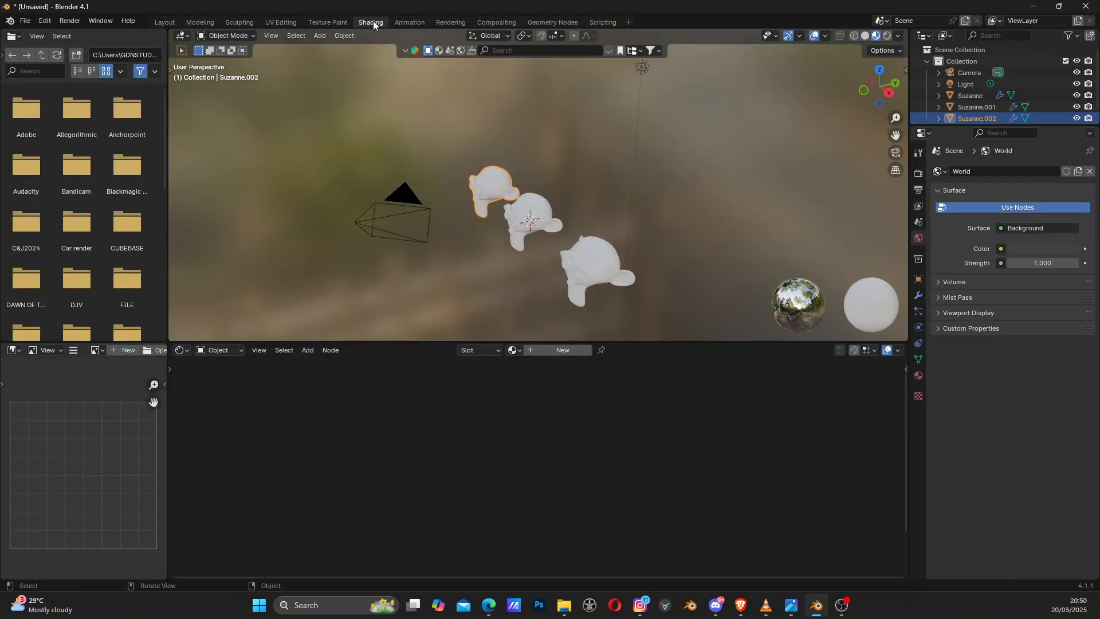
# Step: Frame the selected monkey in the material preview viewport with View Selected, seen from the front
pyautogui.scroll(5, 502, 226)
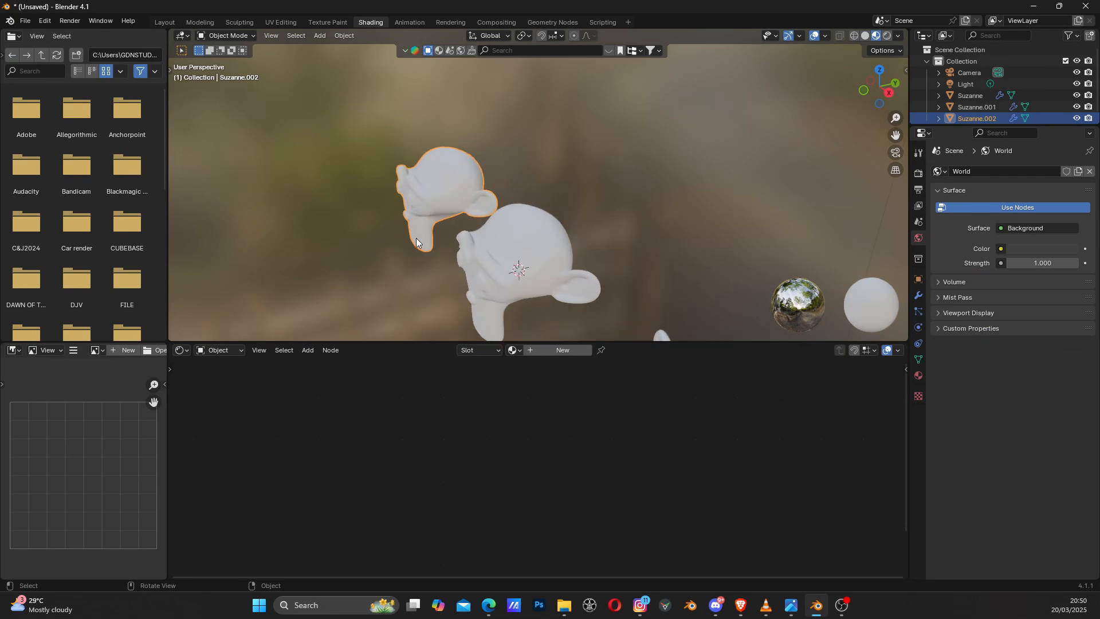
pyautogui.moveTo(416, 238); pyautogui.dragTo(512, 204, button='middle')
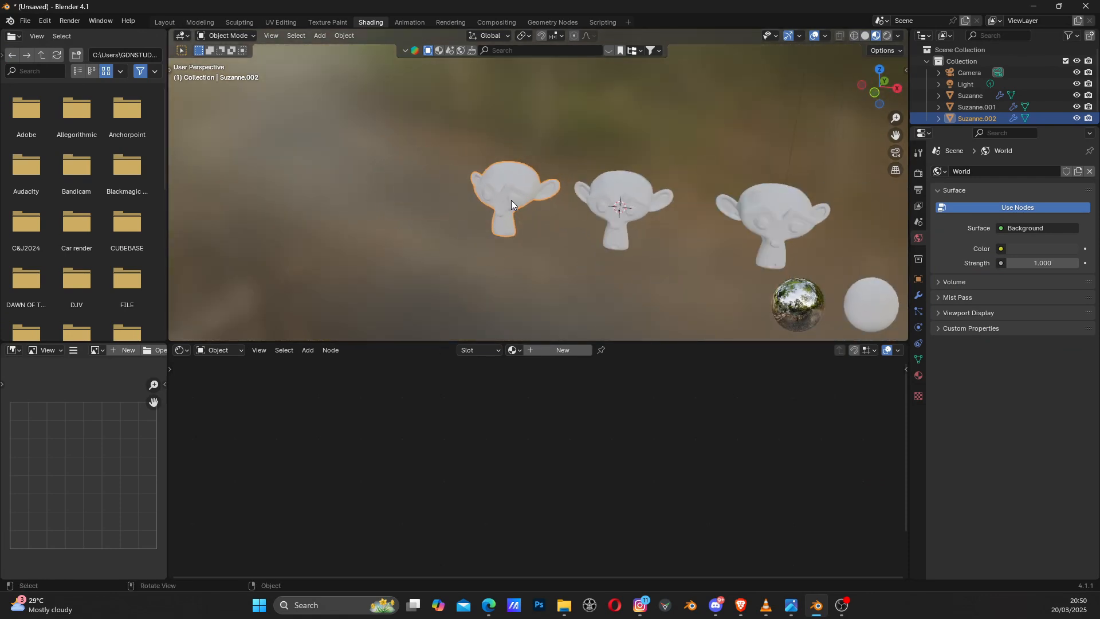
pyautogui.scroll(-2, 516, 189)
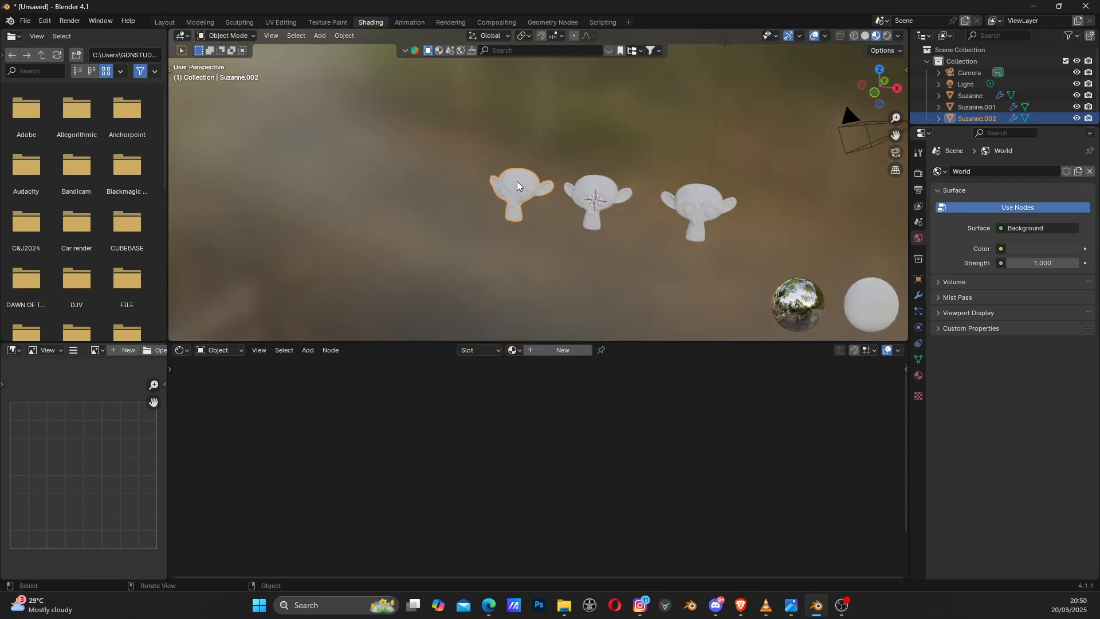
pyautogui.press('`')
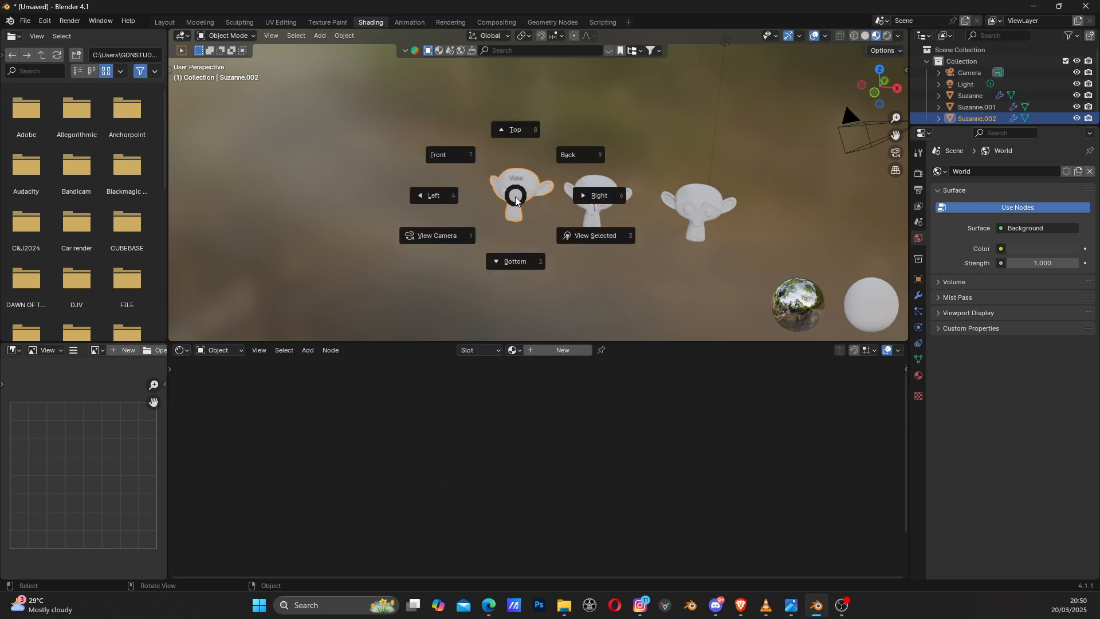
pyautogui.click(593, 238)
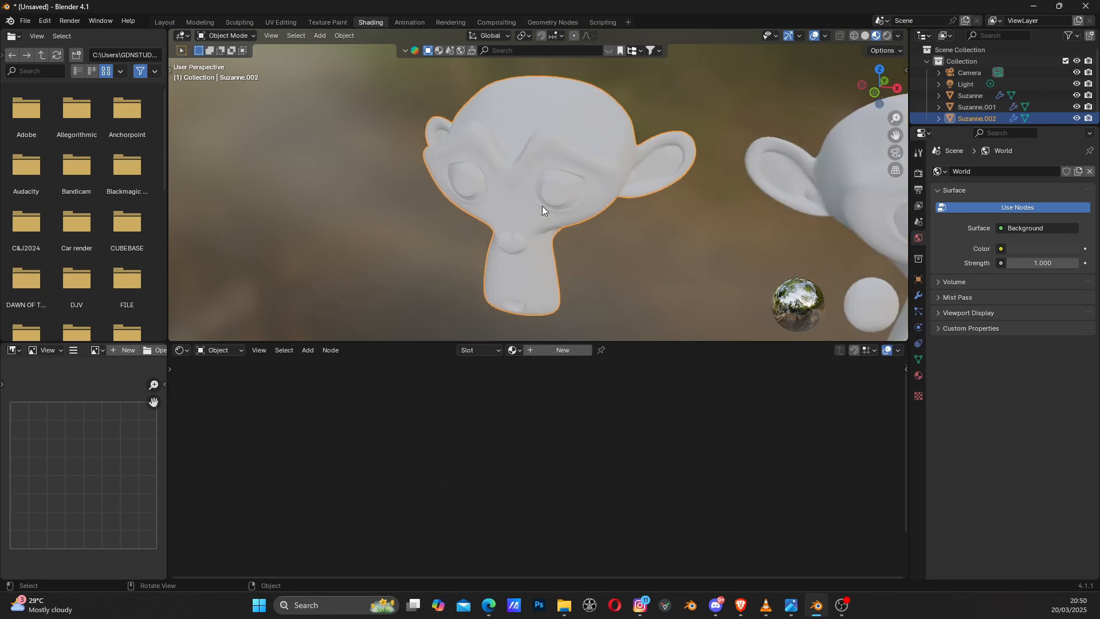
pyautogui.moveTo(542, 211); pyautogui.dragTo(584, 198, button='middle')
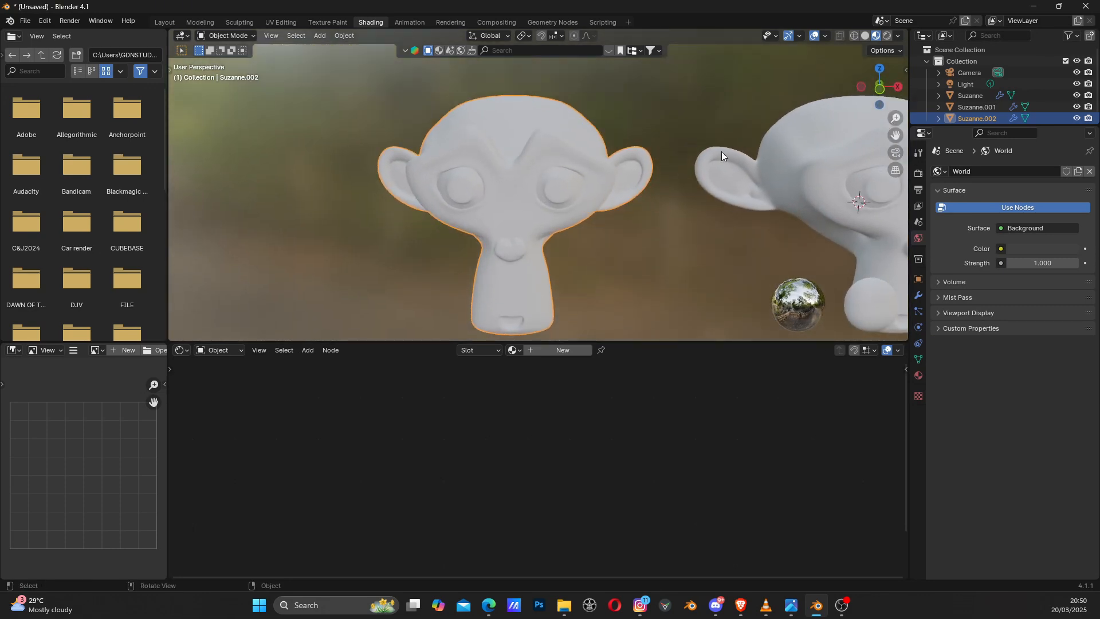
# Step: Create a new material for the selected monkey and delete its Principled BSDF node
pyautogui.moveTo(896, 135); pyautogui.dragTo(830, 150)
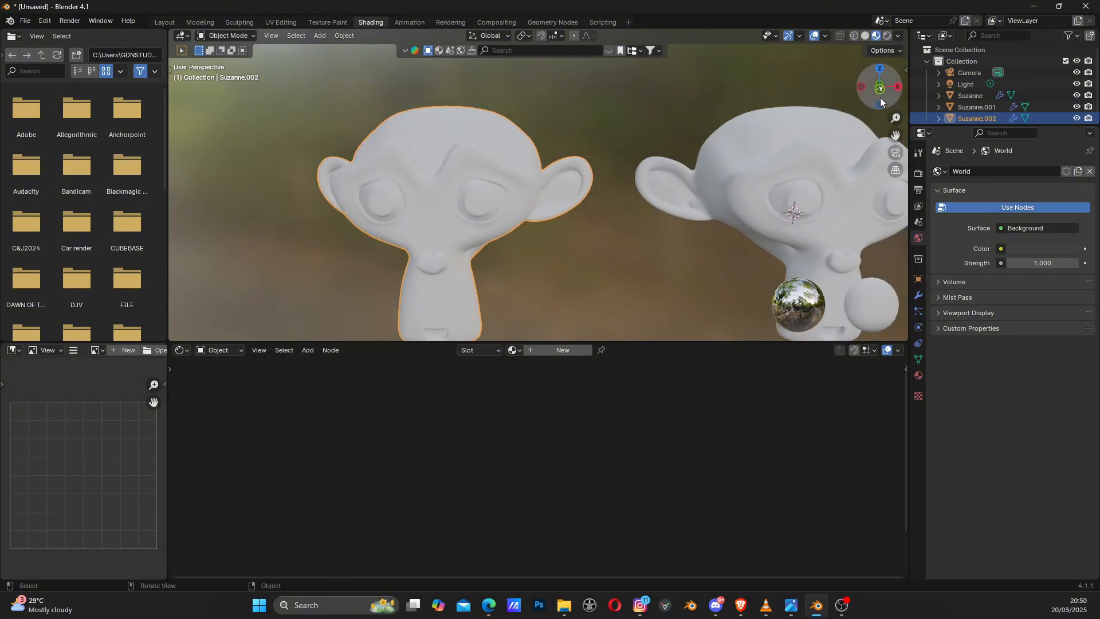
pyautogui.moveTo(867, 98); pyautogui.dragTo(796, 147)
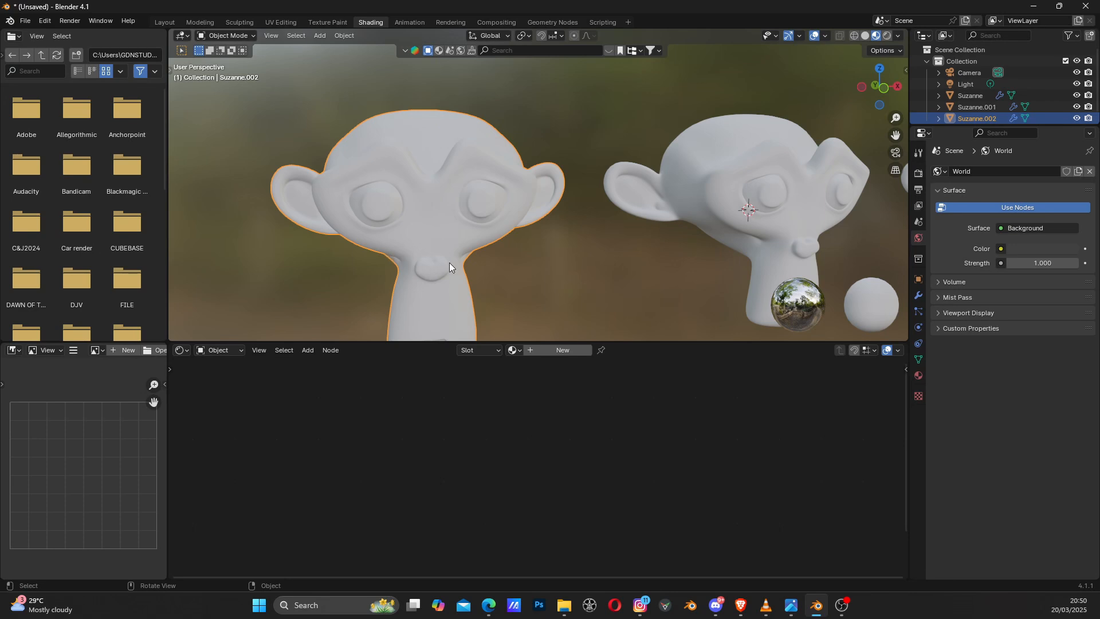
pyautogui.moveTo(435, 269); pyautogui.dragTo(525, 230, button='middle')
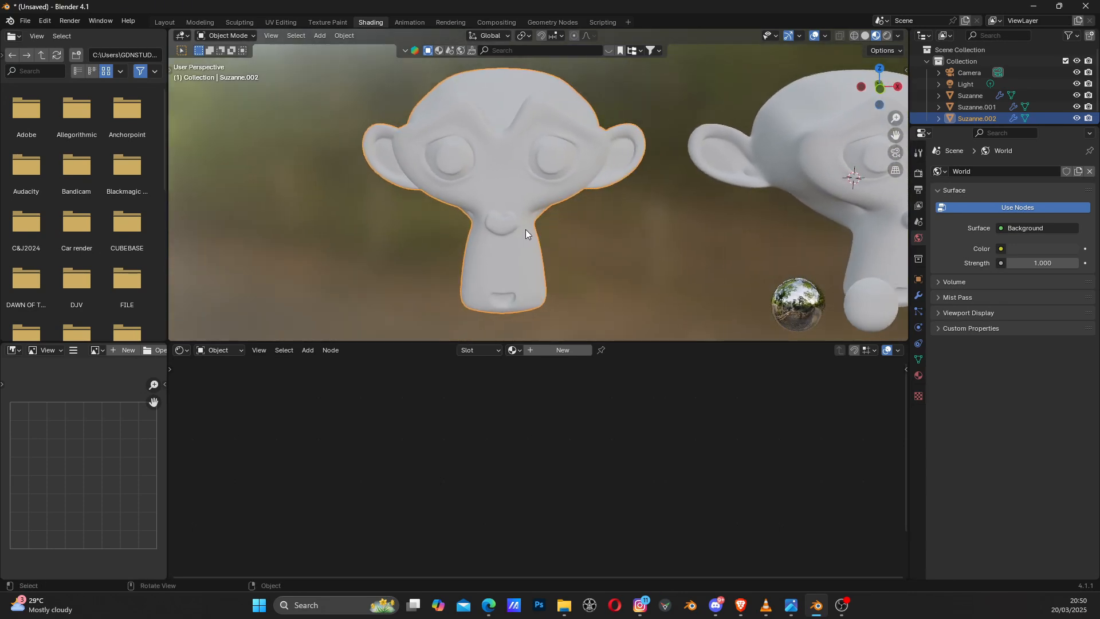
pyautogui.click(541, 352)
pyautogui.press('Home')
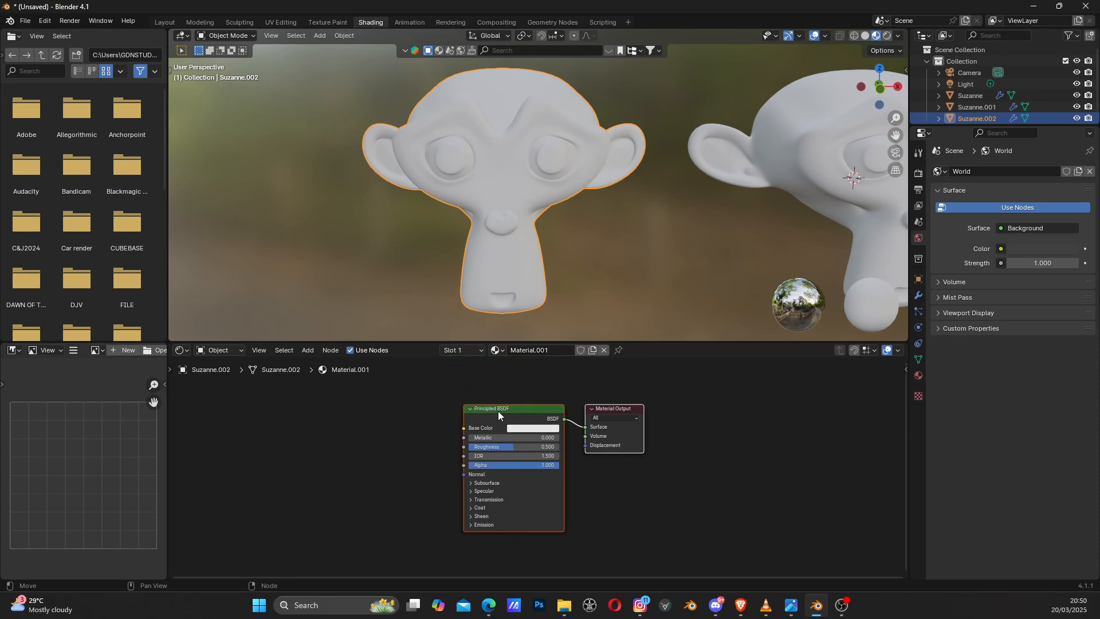
pyautogui.moveTo(500, 416); pyautogui.dragTo(473, 410)
pyautogui.press('Delete')
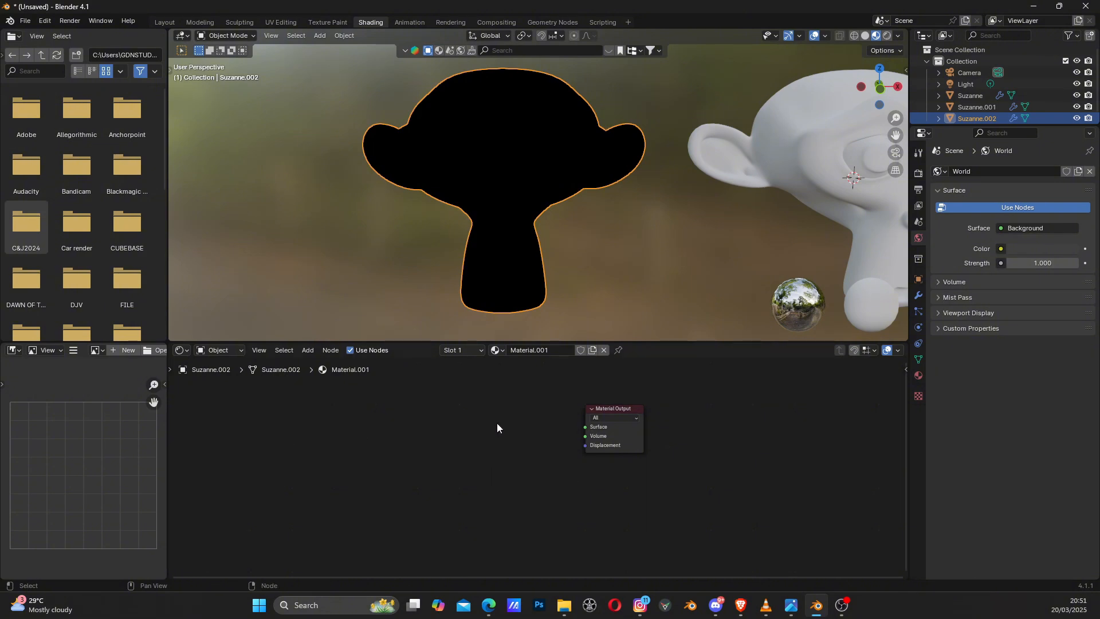
# Step: Add a Mix Shader node and connect its Shader output to the Material Output's Surface input
pyautogui.hotkey('shift', 'a')
pyautogui.write('mix')
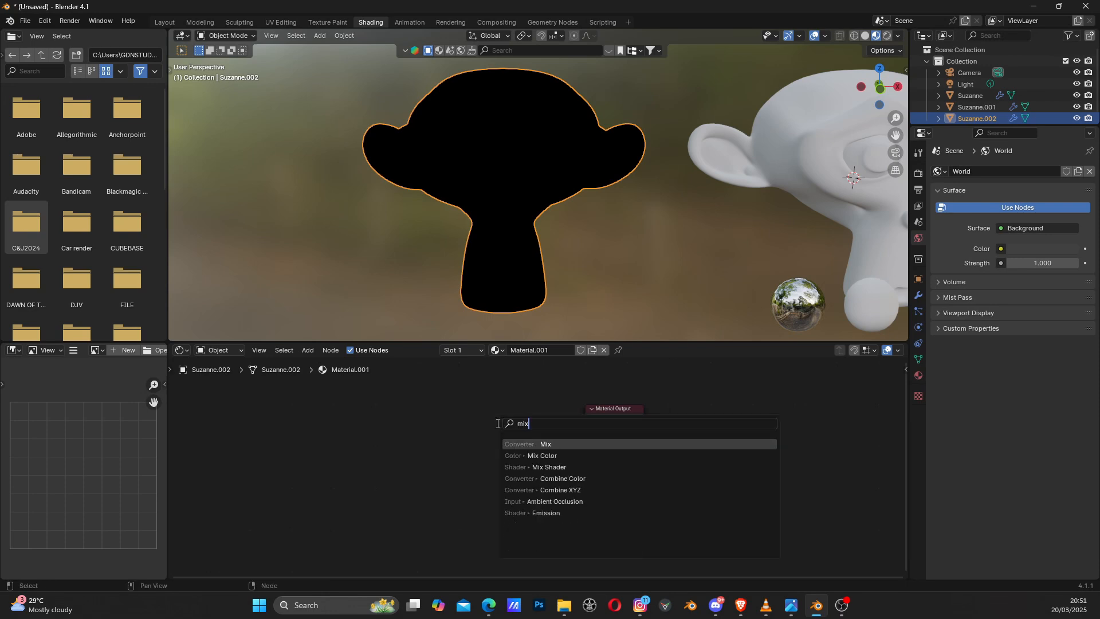
pyautogui.press('Down')
pyautogui.press('Down')
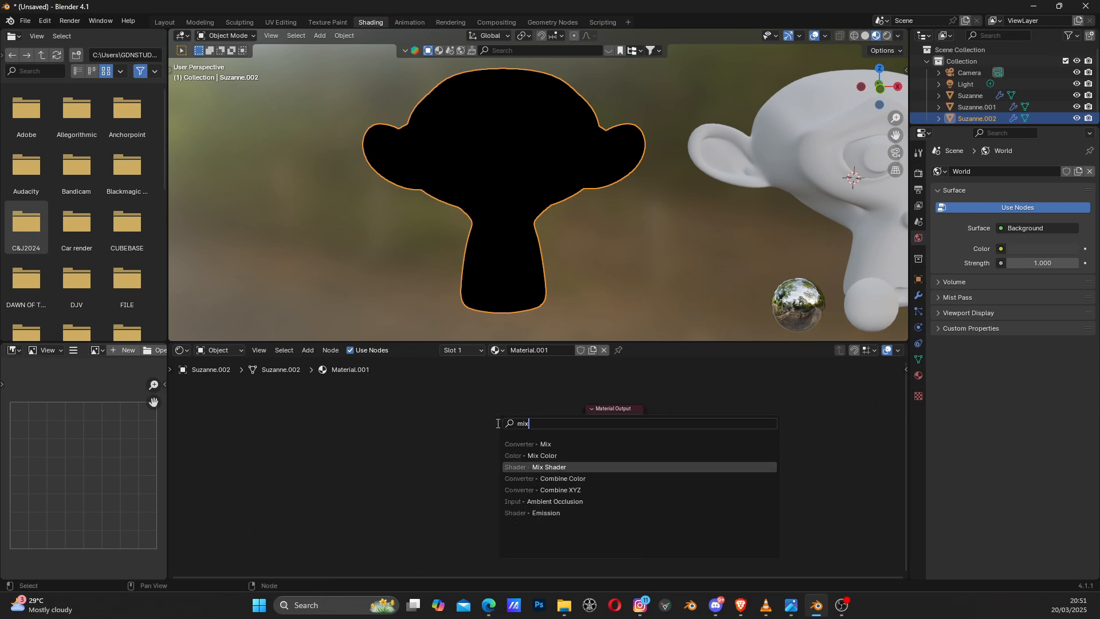
pyautogui.press('Return')
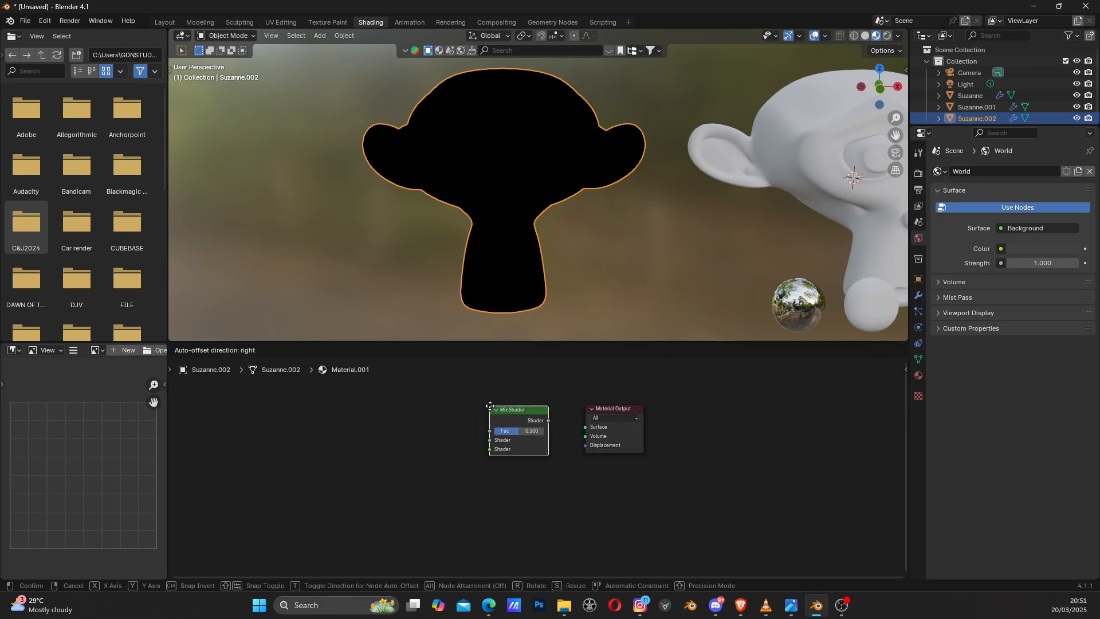
pyautogui.click(492, 409)
pyautogui.moveTo(512, 411); pyautogui.dragTo(578, 431)
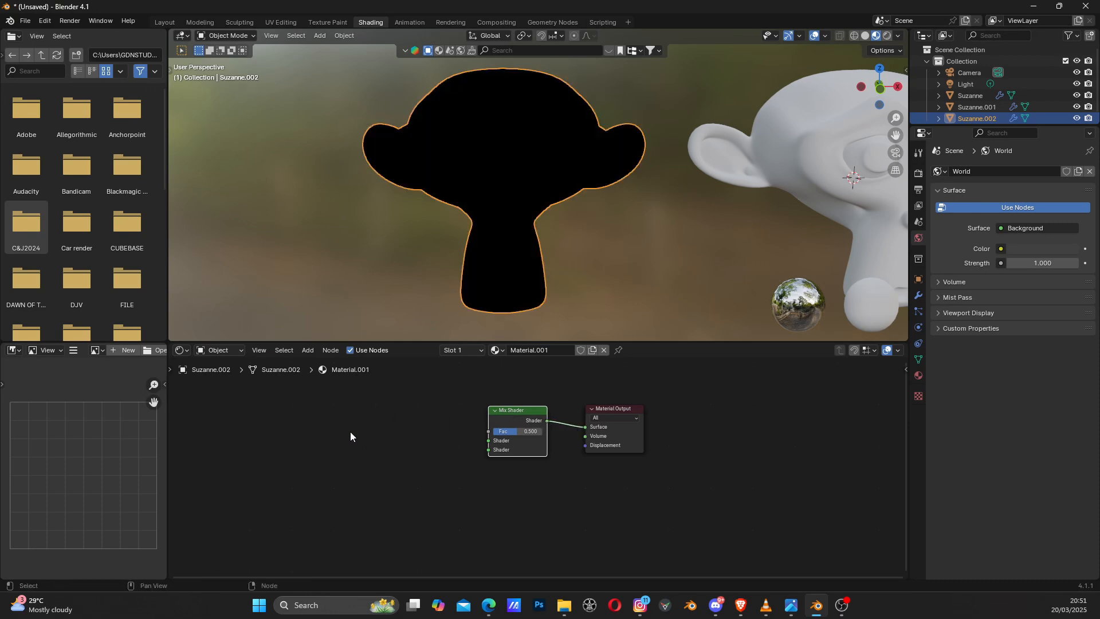
# Step: Reposition the Mix Shader node close beside the Material Output node
pyautogui.moveTo(429, 422); pyautogui.dragTo(478, 437, button='middle')
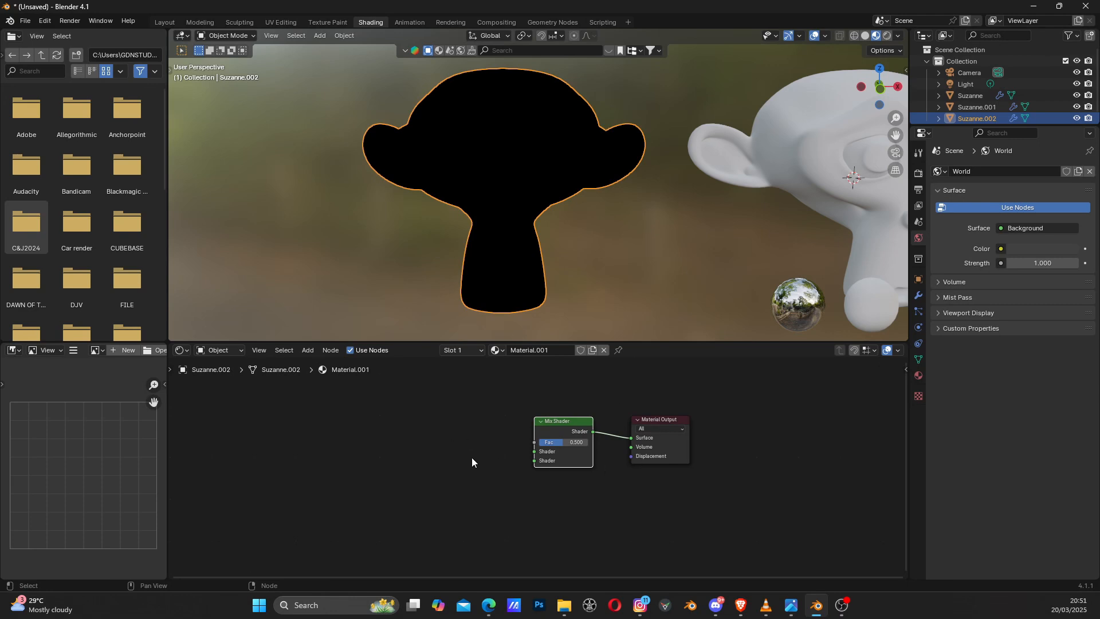
pyautogui.moveTo(467, 450); pyautogui.dragTo(497, 461, button='middle')
pyautogui.scroll(2, 524, 458)
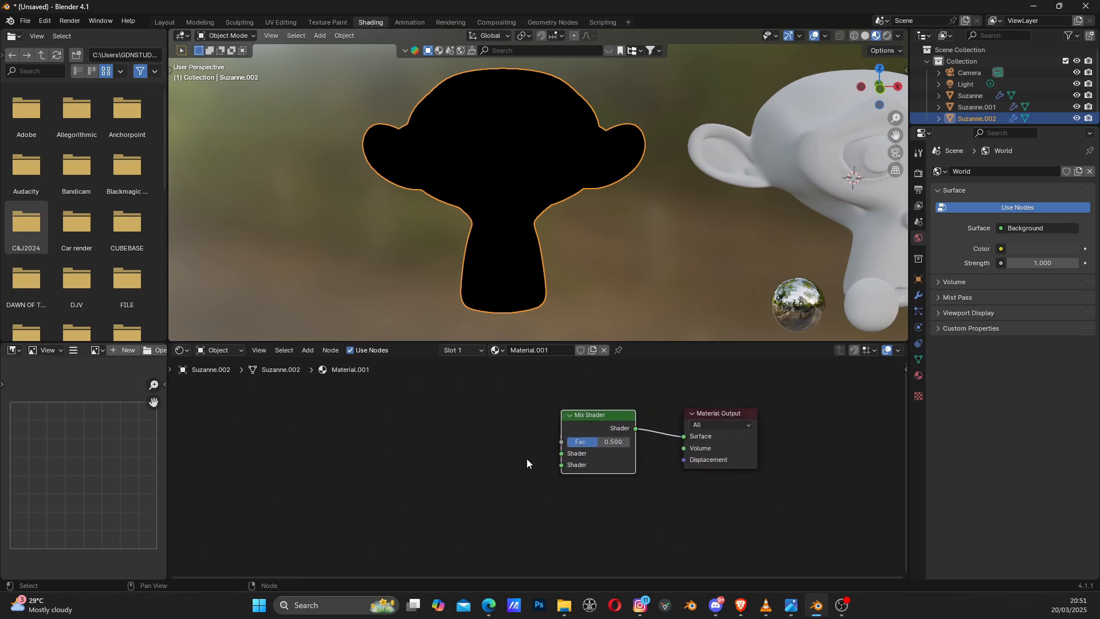
pyautogui.scroll(-3, 527, 458)
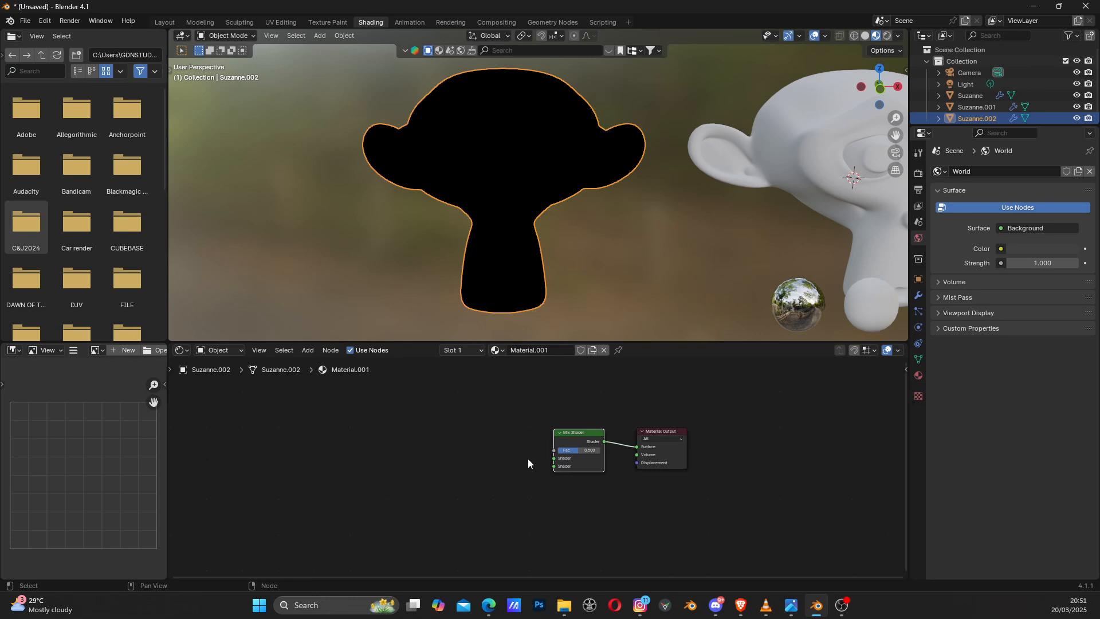
pyautogui.scroll(3, 527, 458)
pyautogui.scroll(-2, 538, 453)
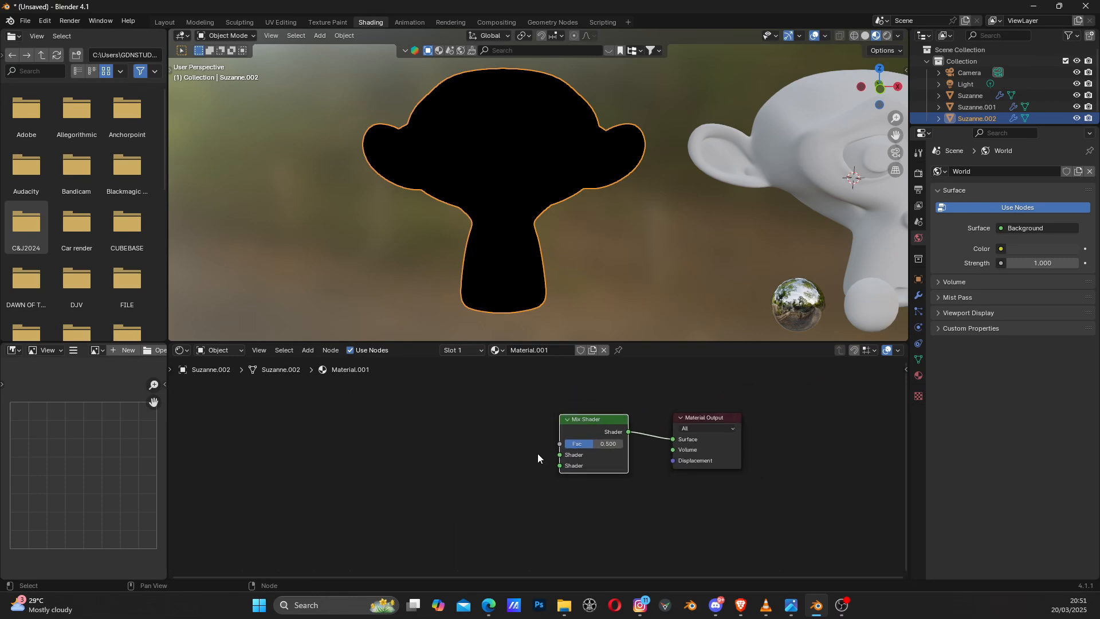
pyautogui.moveTo(537, 453); pyautogui.dragTo(493, 449, button='middle')
pyautogui.scroll(2, 484, 446)
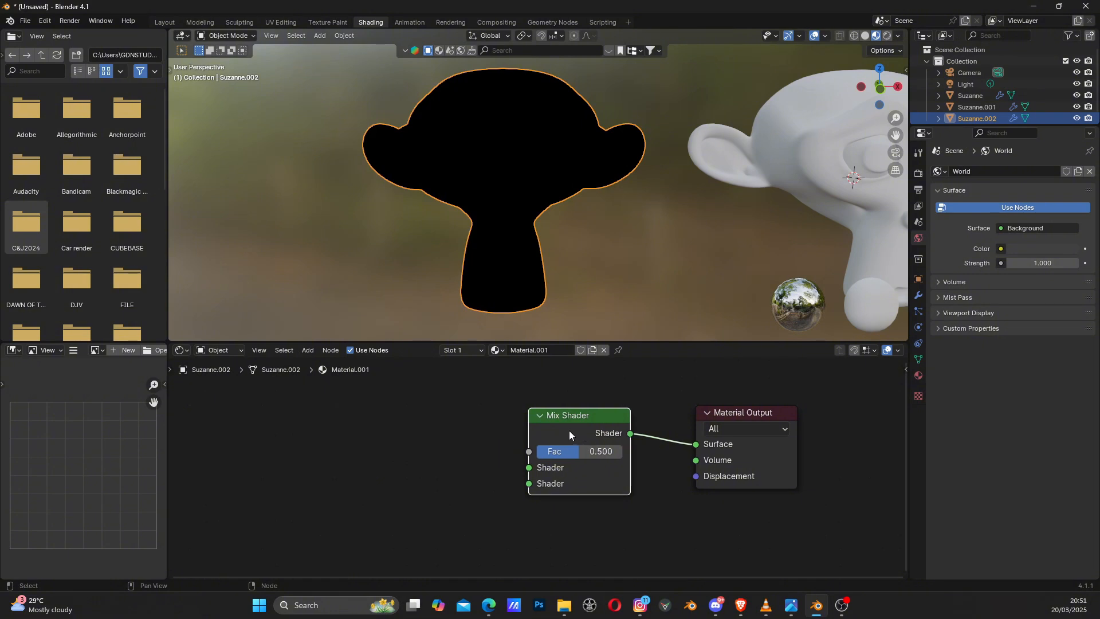
pyautogui.moveTo(569, 431); pyautogui.dragTo(565, 446)
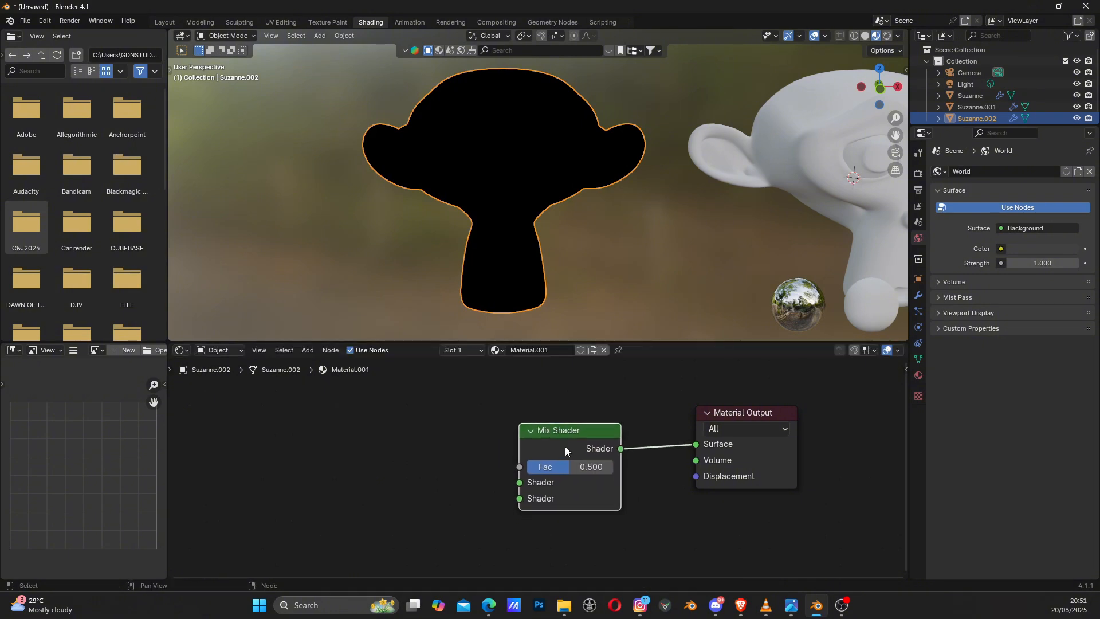
pyautogui.press('g')
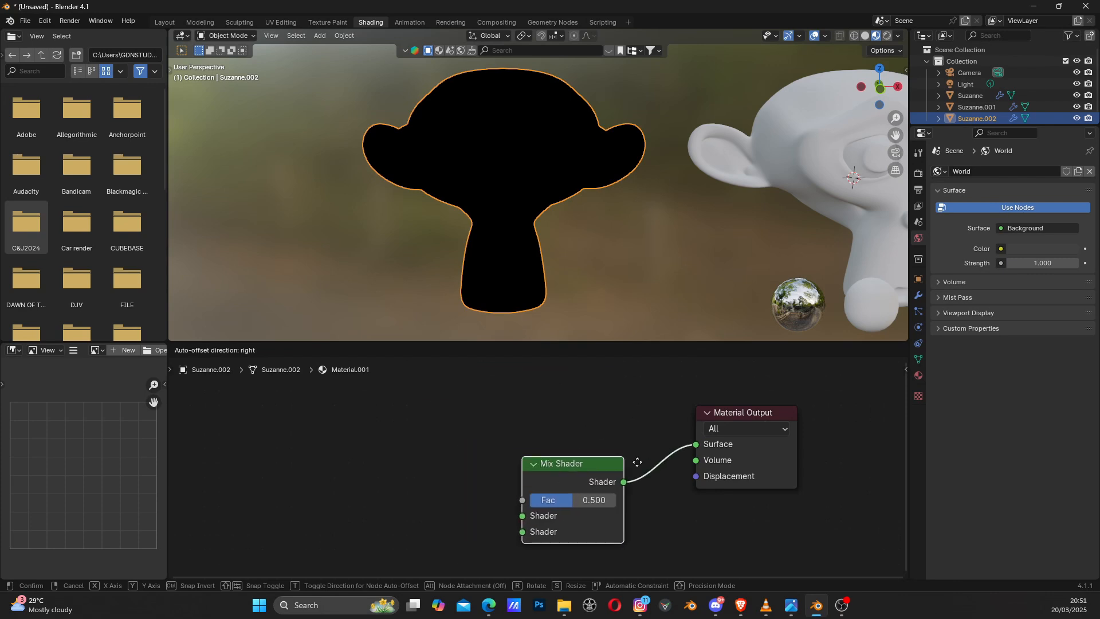
pyautogui.moveTo(638, 462); pyautogui.dragTo(577, 441)
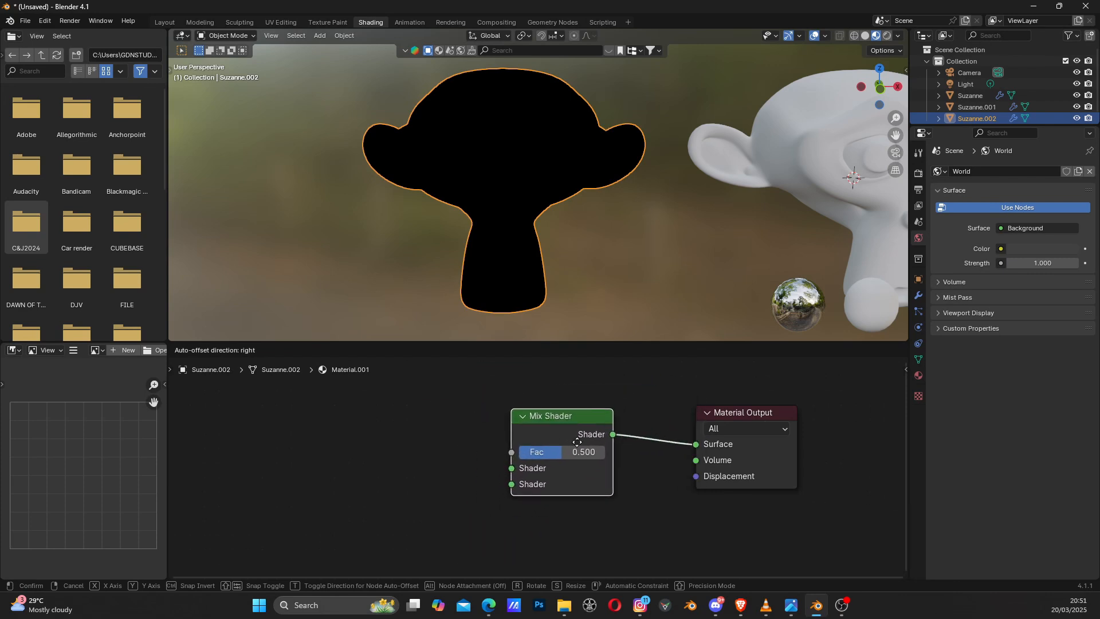
pyautogui.click(598, 427)
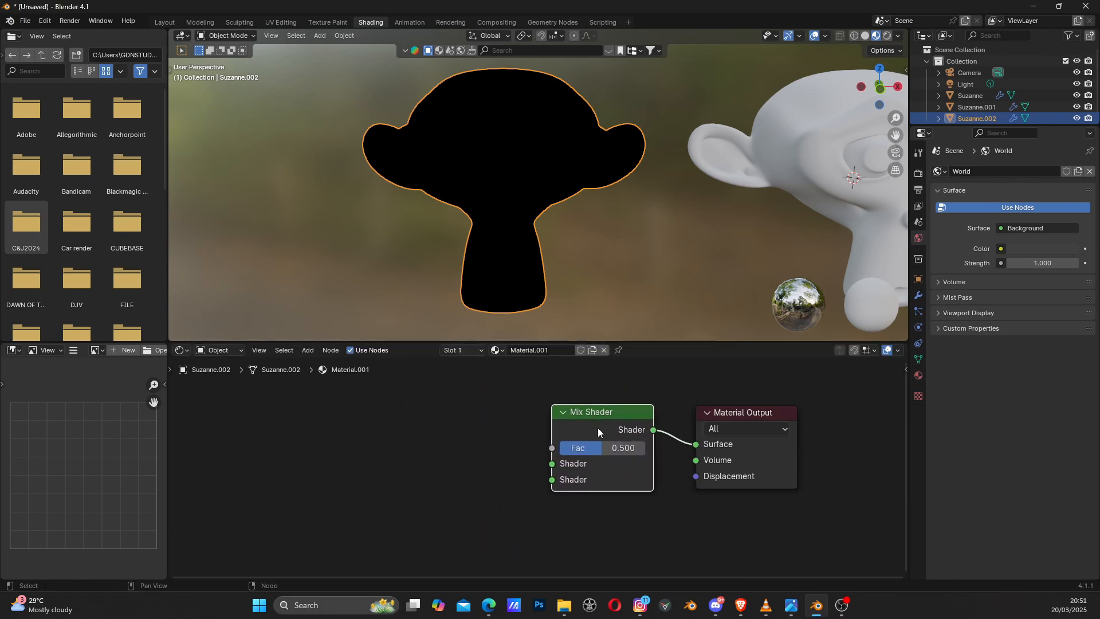
# Step: Add an Add Shader node ahead of the Mix Shader and place a copy of it in front of the original
pyautogui.moveTo(473, 462); pyautogui.dragTo(549, 472, button='middle')
pyautogui.hotkey('shift', 'a')
pyautogui.write('add')
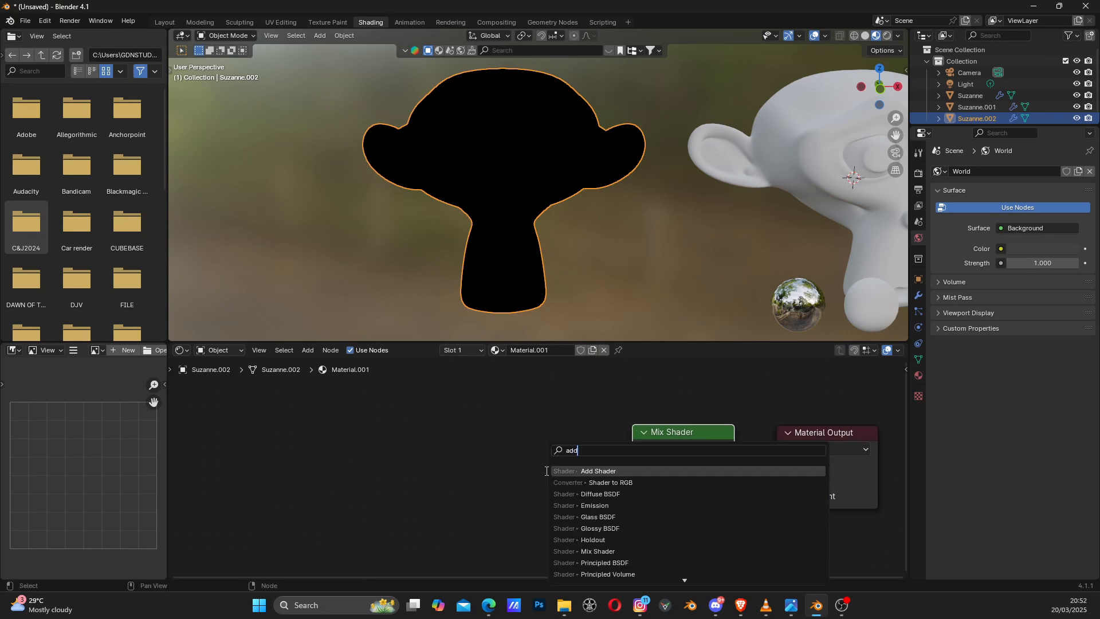
pyautogui.press('Return')
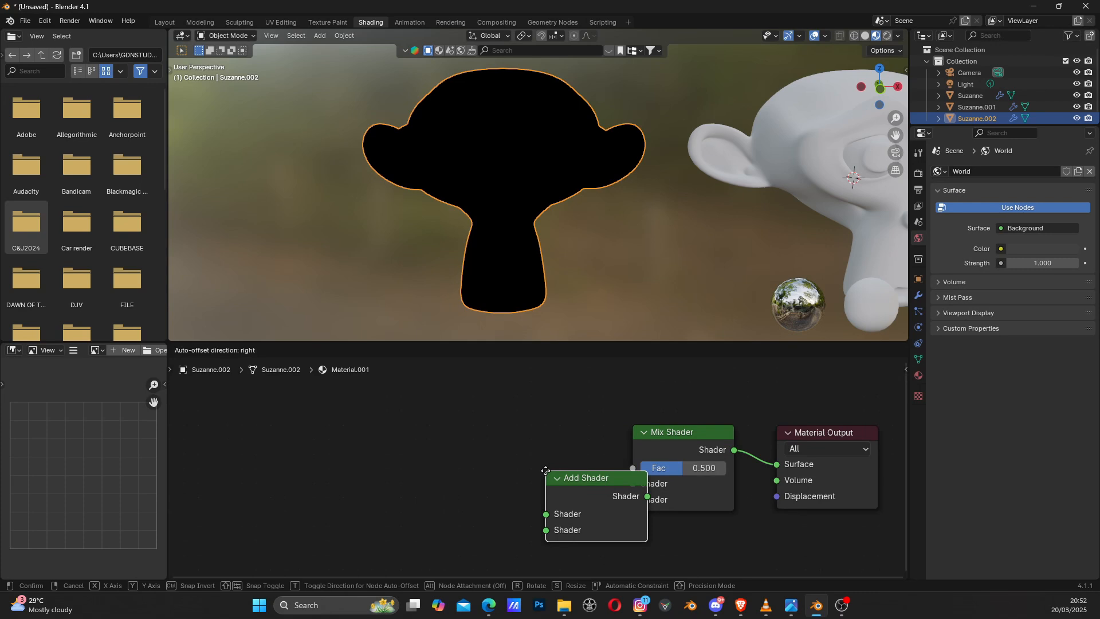
pyautogui.click(538, 436)
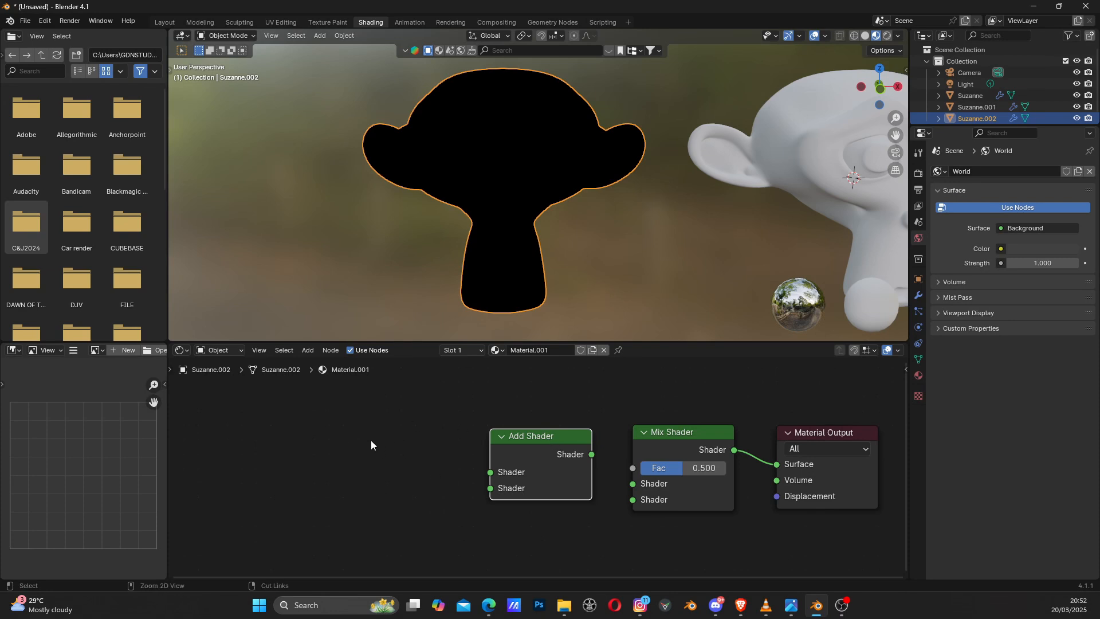
pyautogui.hotkey('ctrl', 'v')
pyautogui.moveTo(365, 412); pyautogui.dragTo(383, 438)
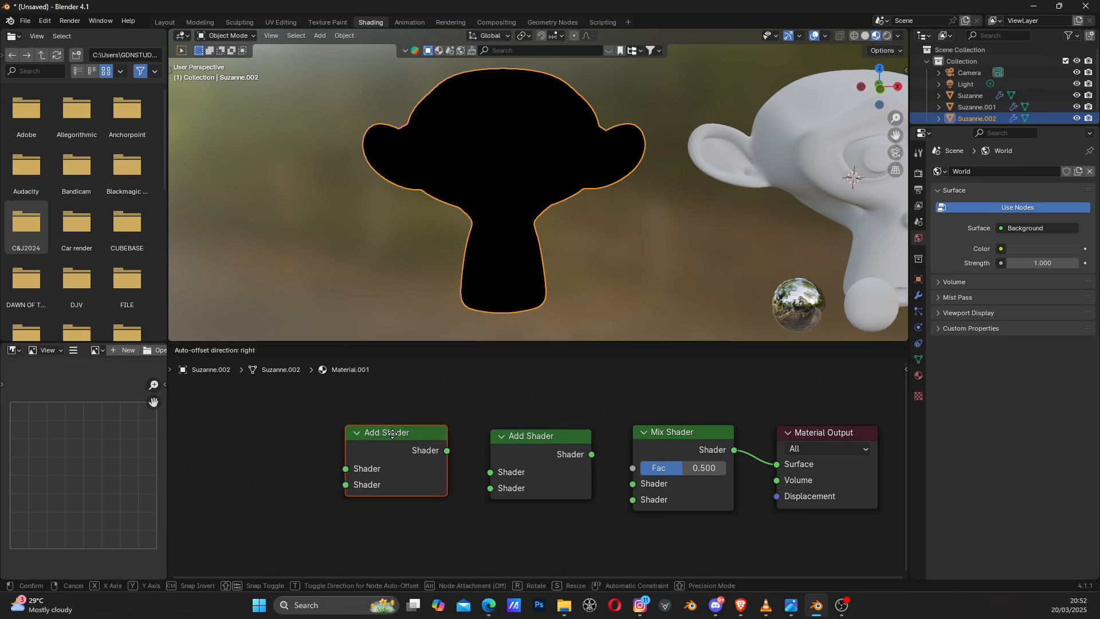
pyautogui.click(382, 438)
# Step: Add a Glass BSDF node at the start of the node row, ahead of the two Add Shader nodes
pyautogui.moveTo(312, 462); pyautogui.dragTo(396, 462, button='middle')
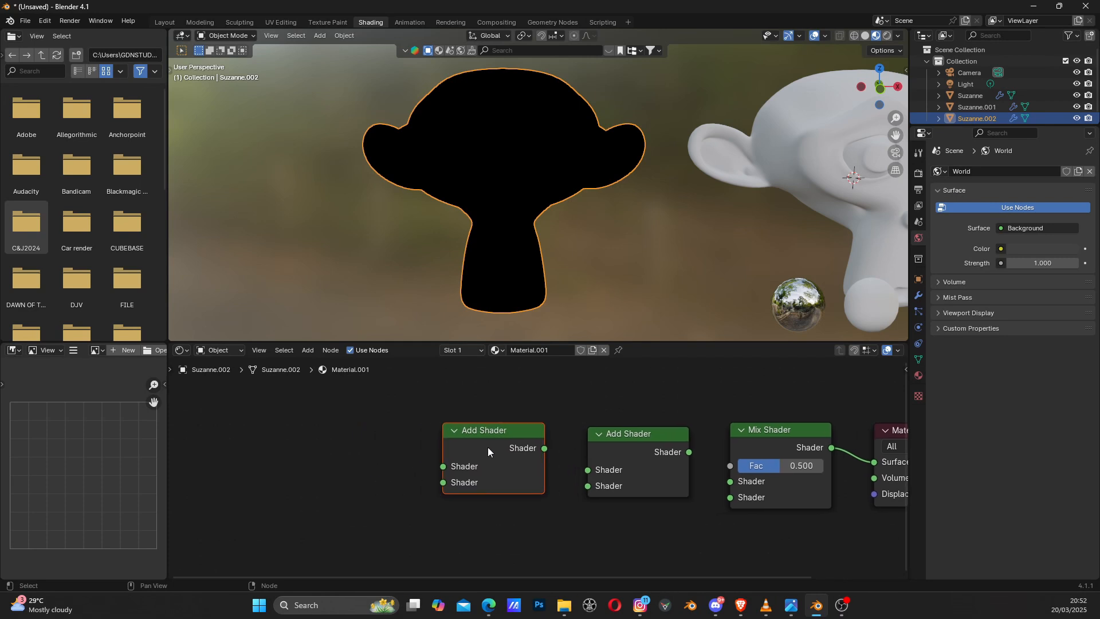
pyautogui.click(355, 443)
pyautogui.hotkey('shift', 'a')
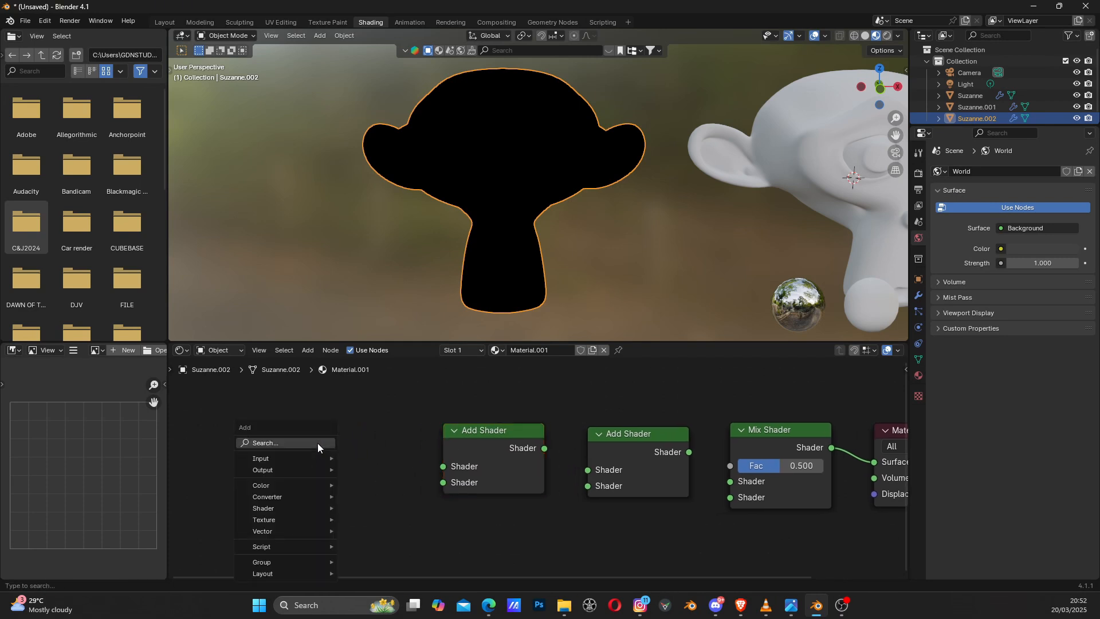
pyautogui.write('gla')
pyautogui.write('s')
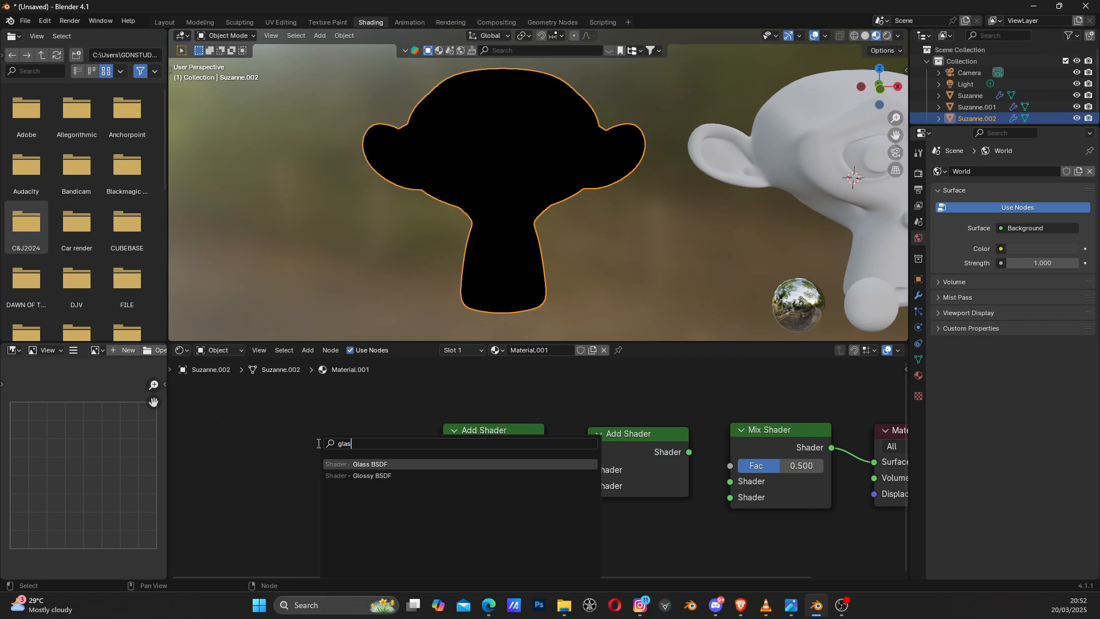
pyautogui.click(387, 464)
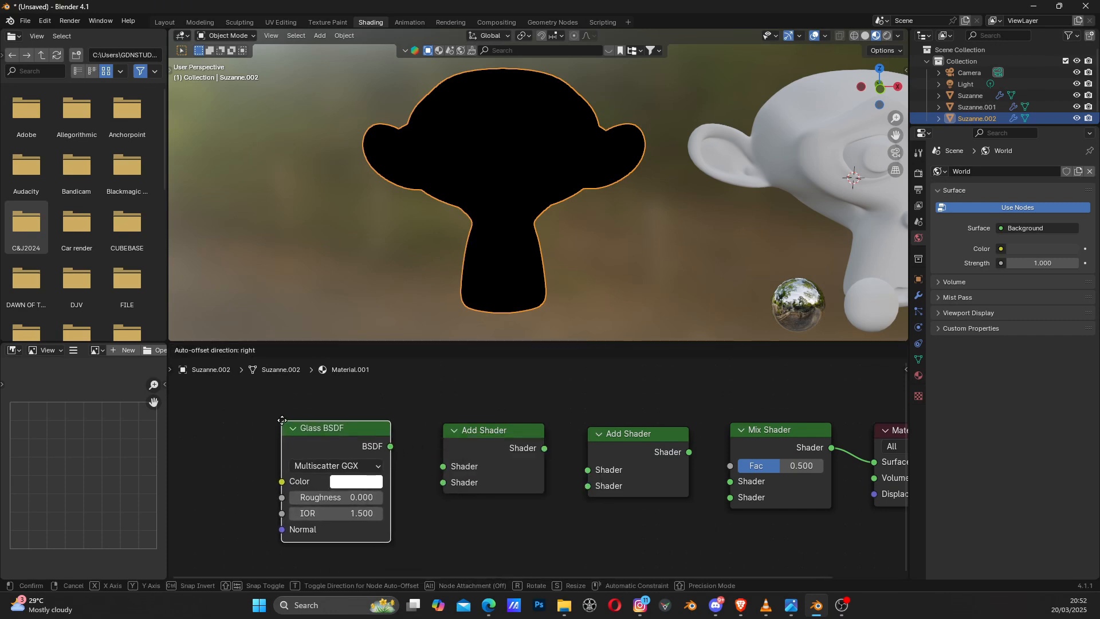
pyautogui.click(283, 424)
# Step: Copy the Glass BSDF node and paste three duplicates of it into the node tree
pyautogui.moveTo(494, 475); pyautogui.dragTo(485, 449, button='middle')
pyautogui.scroll(-4, 523, 497)
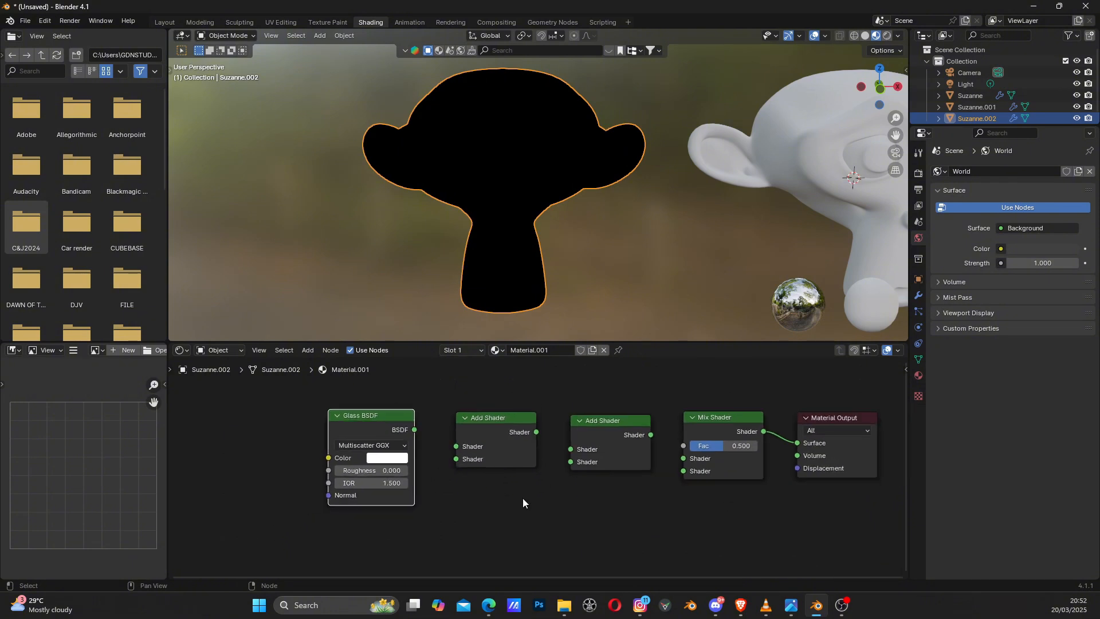
pyautogui.moveTo(533, 507); pyautogui.dragTo(533, 450, button='middle')
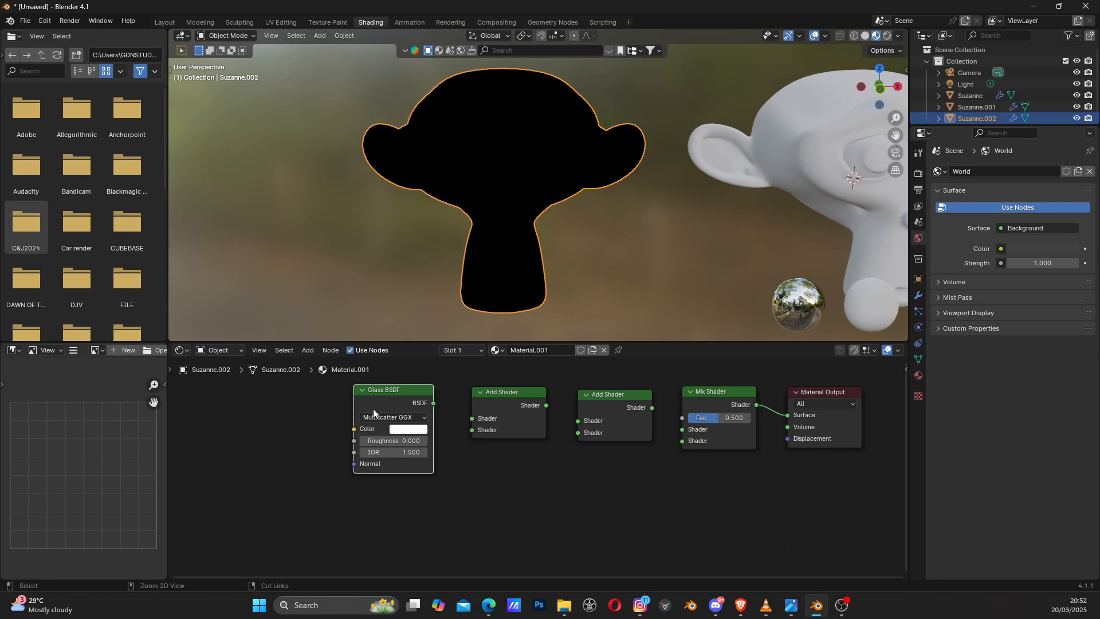
pyautogui.hotkey('ctrl', 'c')
pyautogui.hotkey('ctrl', 'v')
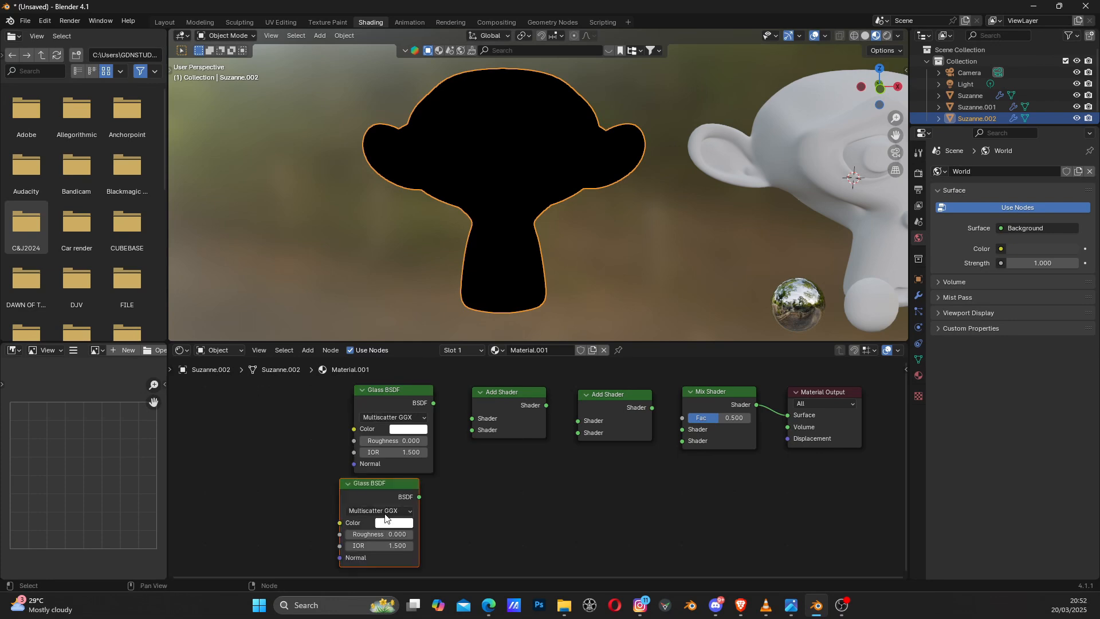
pyautogui.hotkey('ctrl', 'v')
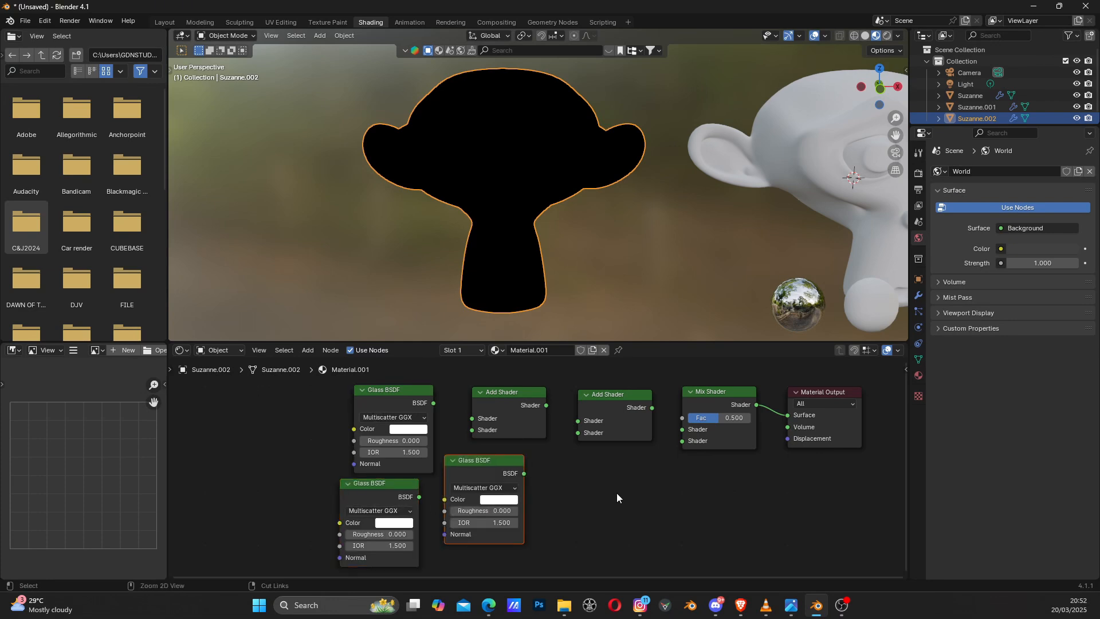
pyautogui.hotkey('ctrl', 'v')
# Step: Arrange the three Glass BSDF copies in an evenly spaced row beneath the other shader nodes
pyautogui.moveTo(641, 531); pyautogui.dragTo(646, 513, button='middle')
pyautogui.moveTo(488, 461); pyautogui.dragTo(513, 494)
pyautogui.moveTo(615, 439); pyautogui.dragTo(630, 478)
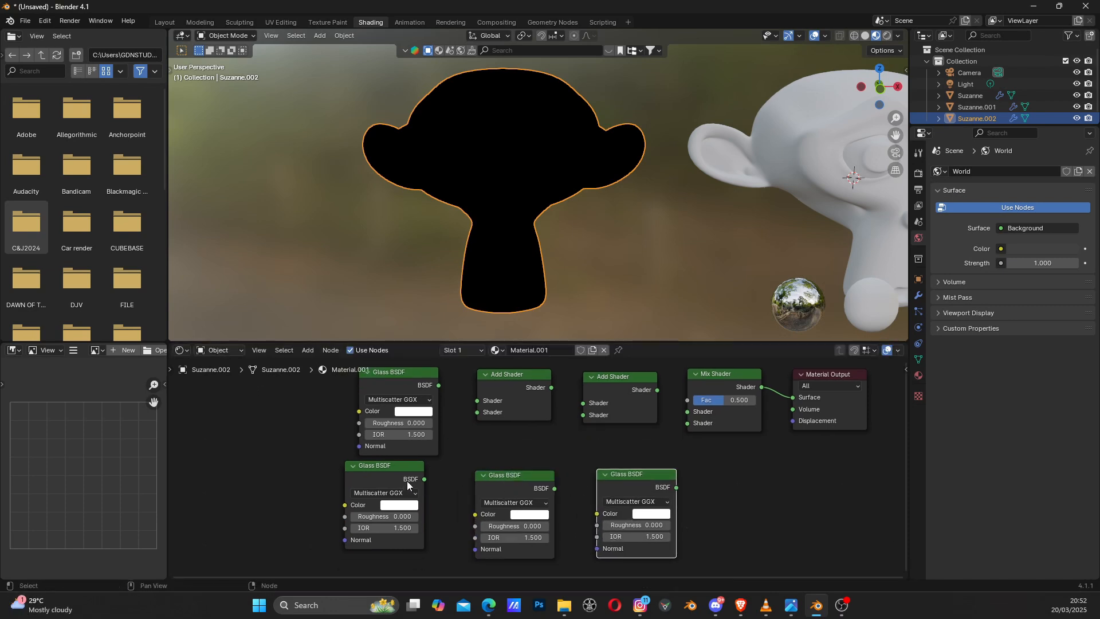
pyautogui.moveTo(359, 467); pyautogui.dragTo(378, 479)
pyautogui.moveTo(493, 475); pyautogui.dragTo(495, 483)
pyautogui.moveTo(640, 484); pyautogui.dragTo(632, 488)
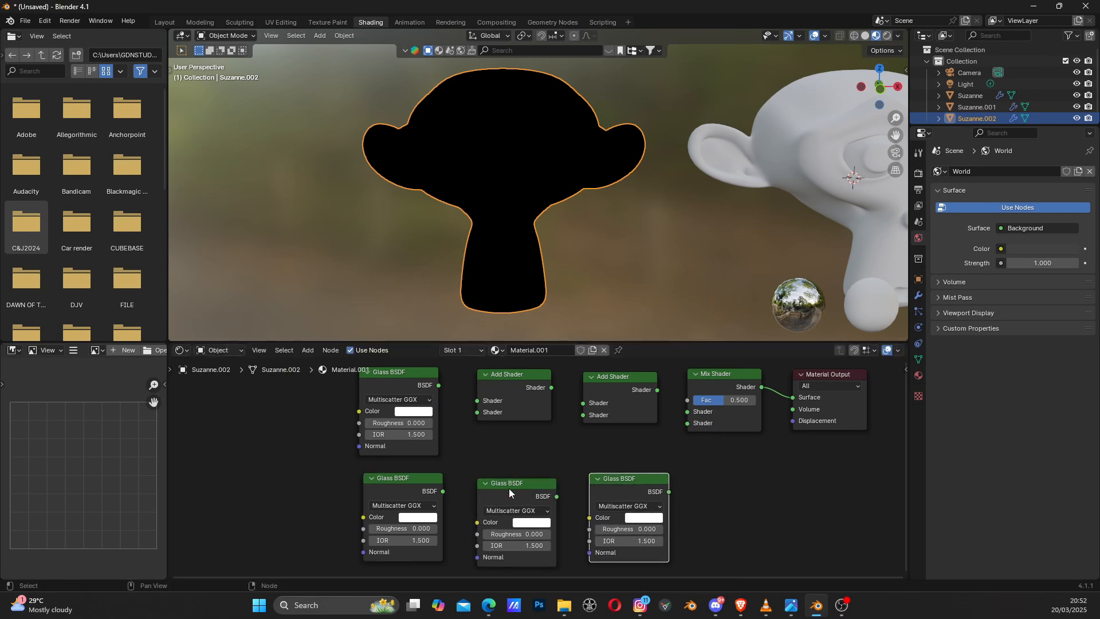
pyautogui.moveTo(509, 488); pyautogui.dragTo(509, 480)
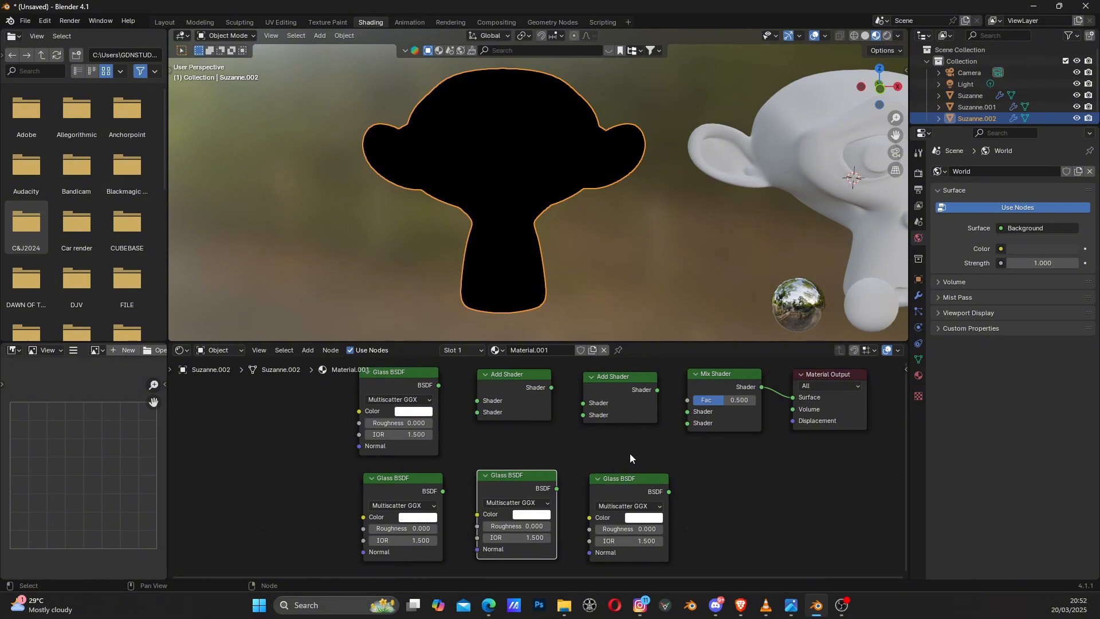
# Step: Chain the first Add Shader into the second one's upper Shader input, and the second into the Mix Shader's upper Shader input
pyautogui.moveTo(630, 452); pyautogui.dragTo(416, 494, button='middle')
pyautogui.scroll(2, 547, 473)
pyautogui.moveTo(629, 491); pyautogui.dragTo(802, 498, button='middle')
pyautogui.scroll(1, 604, 502)
pyautogui.moveTo(621, 496); pyautogui.dragTo(602, 493, button='middle')
pyautogui.scroll(2, 602, 493)
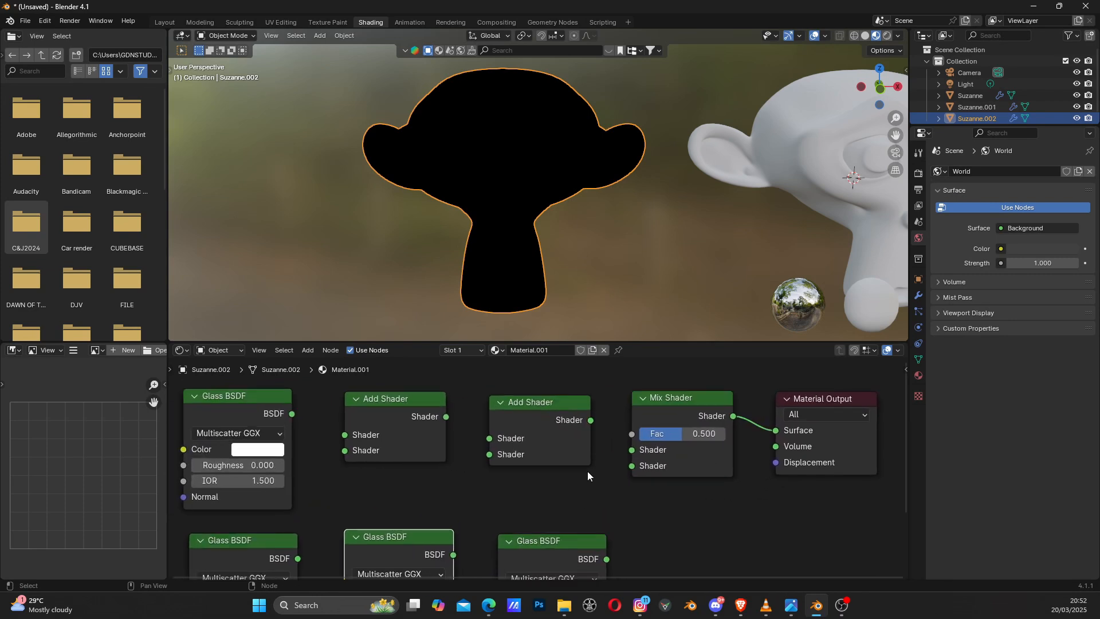
pyautogui.moveTo(595, 417); pyautogui.dragTo(639, 449)
pyautogui.moveTo(439, 414); pyautogui.dragTo(485, 436)
pyautogui.moveTo(435, 469); pyautogui.dragTo(557, 526, button='middle')
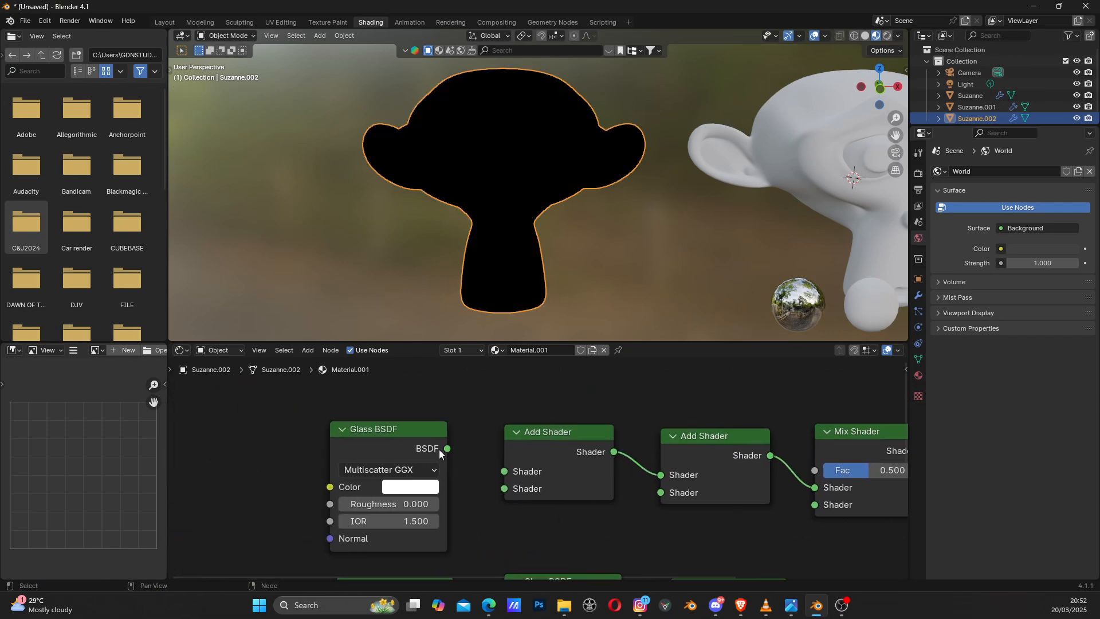
# Step: Connect the original Glass BSDF's output to the upper Shader input of the first Add Shader
pyautogui.moveTo(448, 449); pyautogui.dragTo(509, 477)
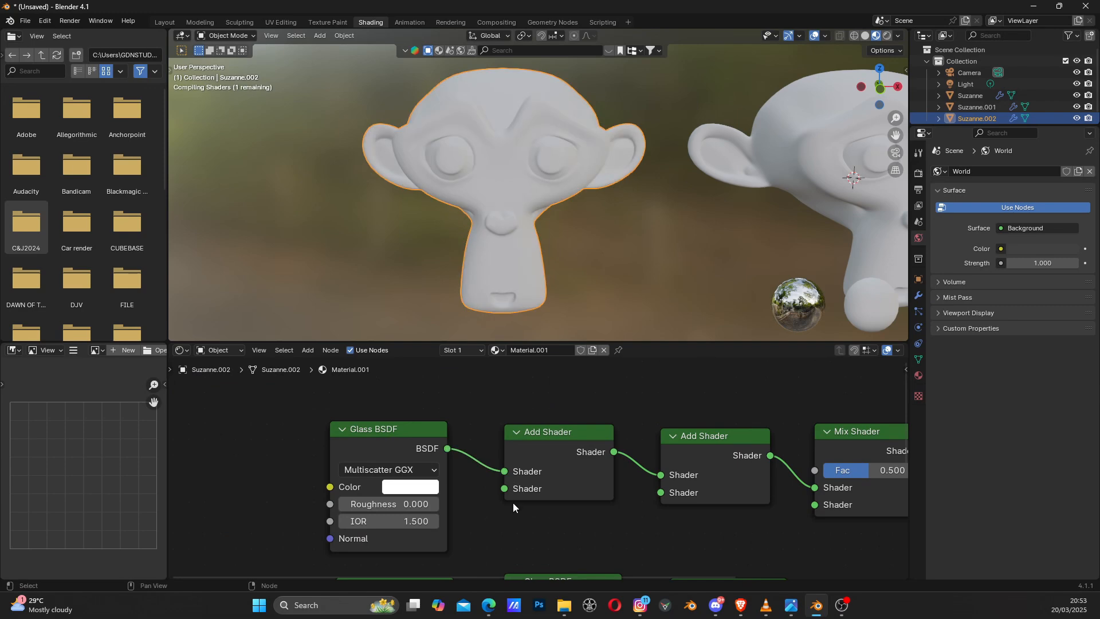
pyautogui.moveTo(549, 515); pyautogui.dragTo(528, 471, button='middle')
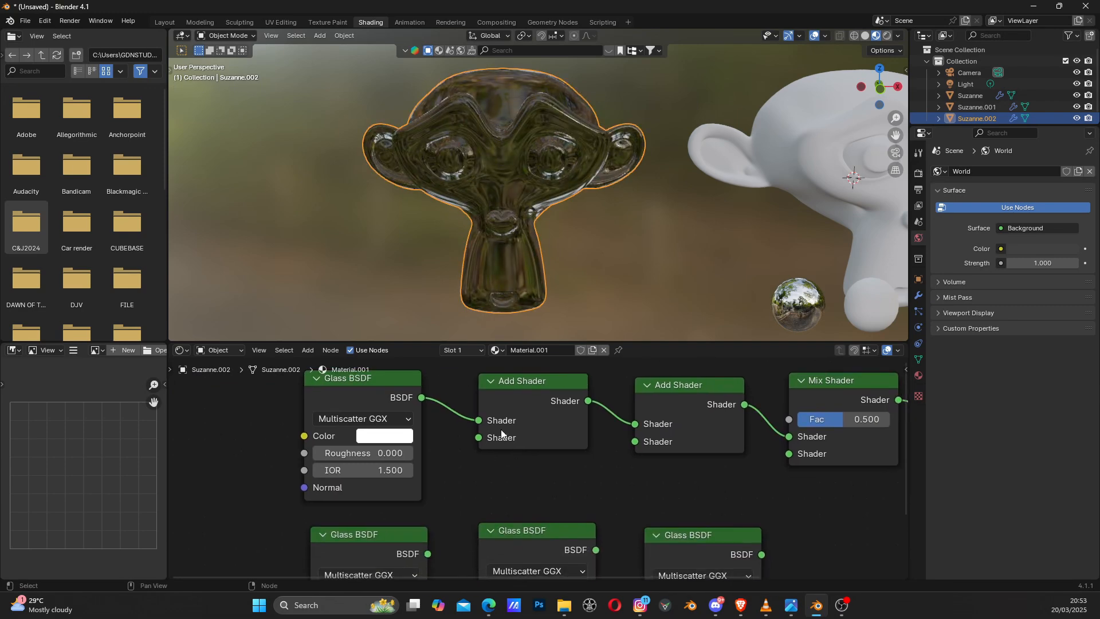
pyautogui.scroll(3, 476, 184)
pyautogui.moveTo(445, 218); pyautogui.dragTo(621, 159, button='middle')
pyautogui.moveTo(356, 201); pyautogui.dragTo(622, 217, button='middle')
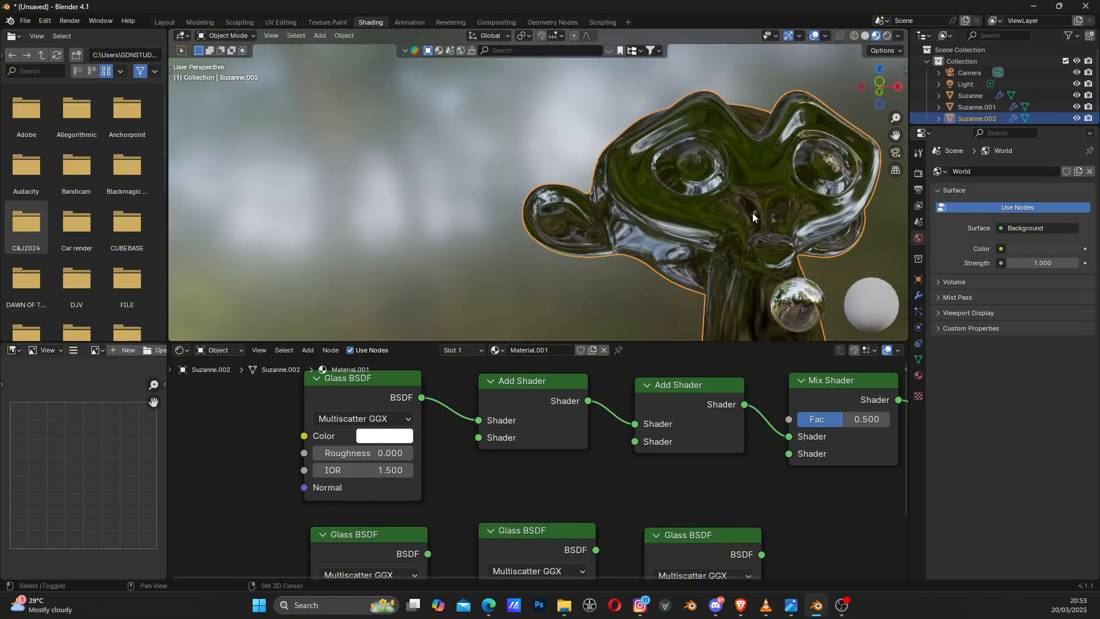
pyautogui.moveTo(752, 213); pyautogui.dragTo(514, 241, button='middle')
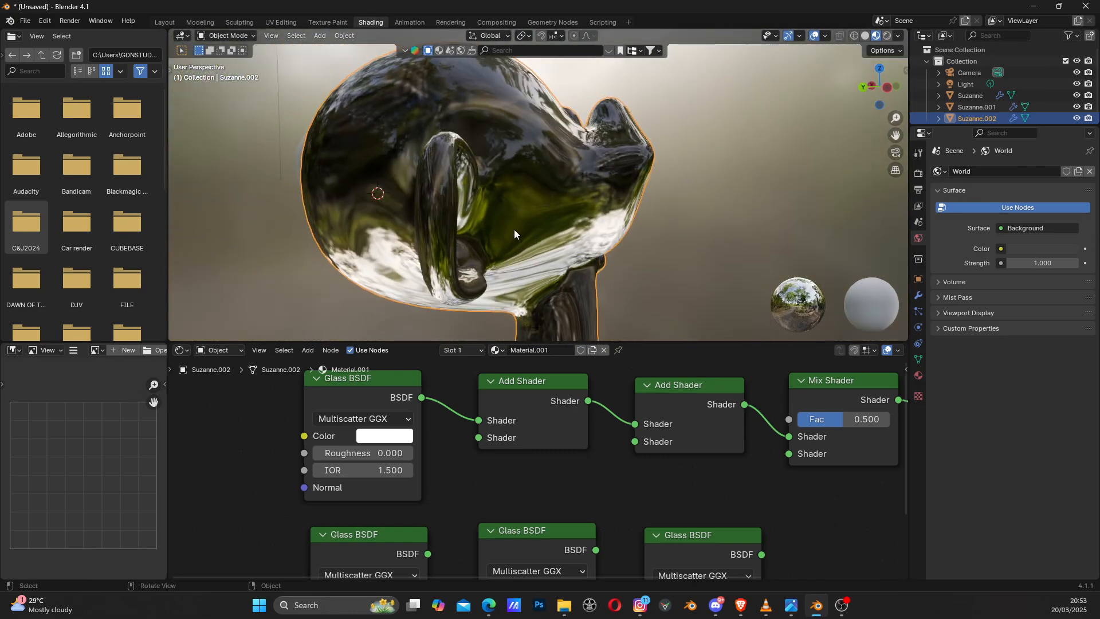
pyautogui.moveTo(529, 237); pyautogui.dragTo(545, 191, button='middle')
pyautogui.moveTo(604, 219); pyautogui.dragTo(573, 207, button='middle')
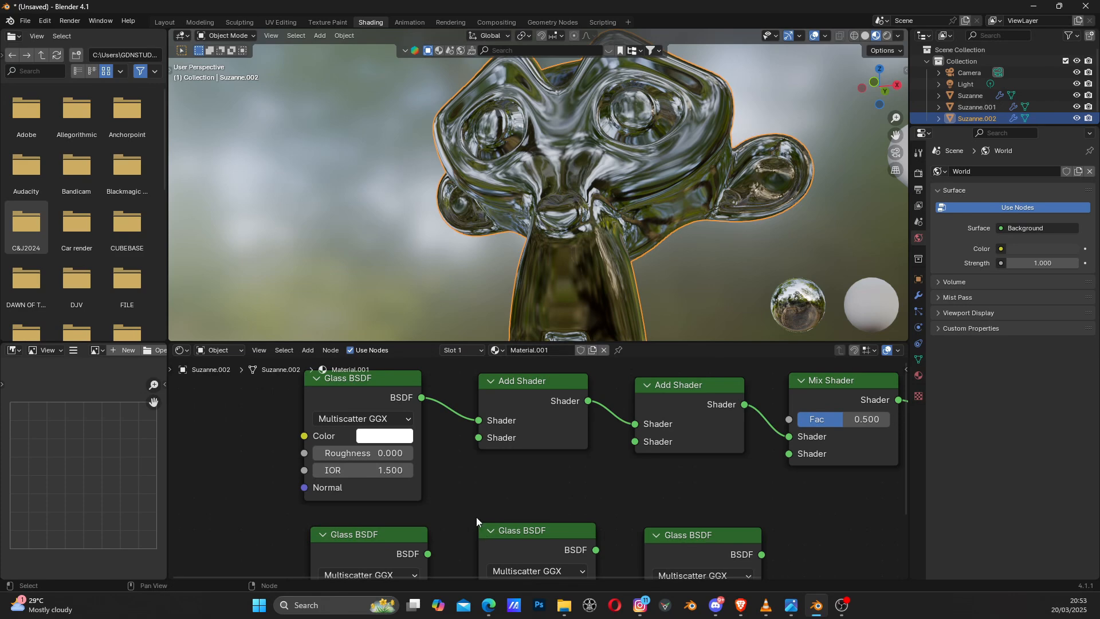
# Step: Link the three Glass BSDF copies, in order, to the lower Shader inputs of the first Add Shader, second Add Shader and Mix Shader
pyautogui.moveTo(476, 517); pyautogui.dragTo(445, 497, button='middle')
pyautogui.scroll(-2, 458, 502)
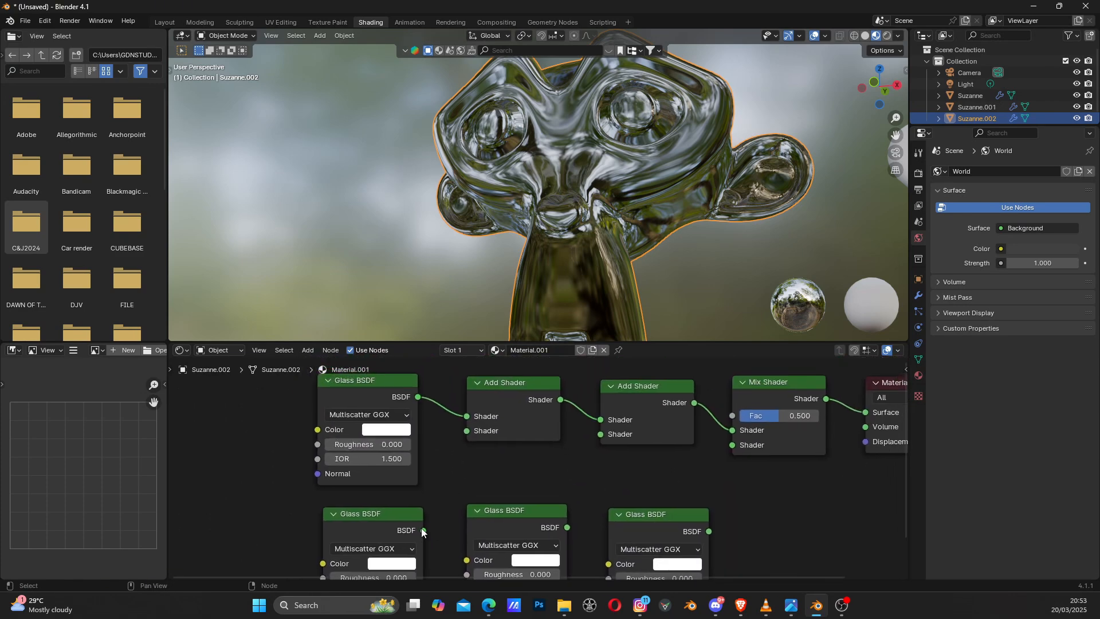
pyautogui.moveTo(423, 530); pyautogui.dragTo(463, 434)
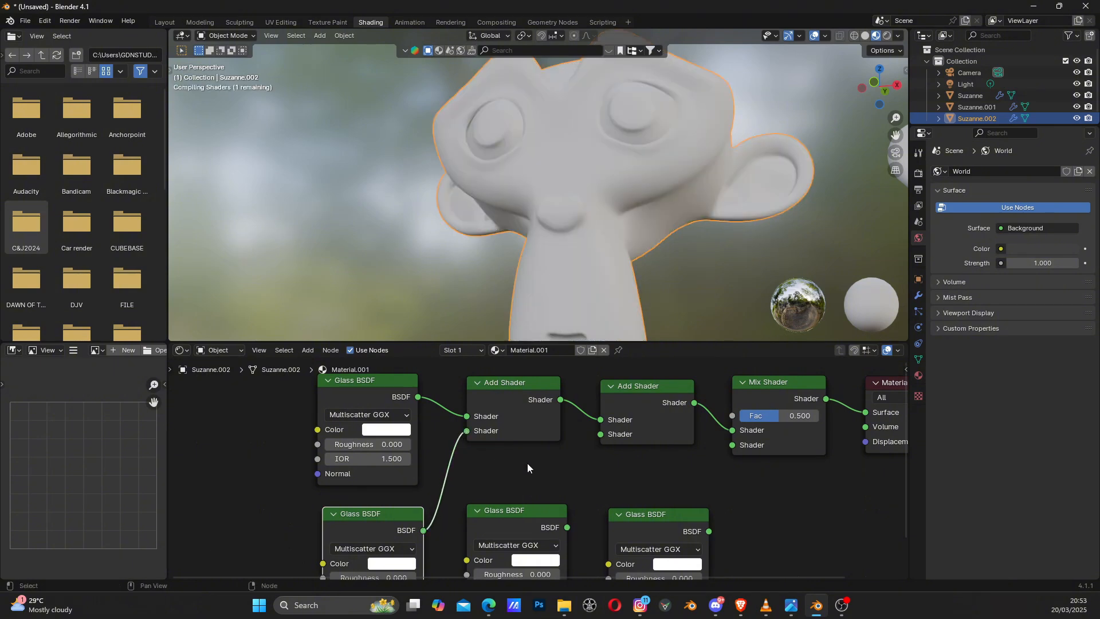
pyautogui.moveTo(527, 463); pyautogui.dragTo(464, 449, button='middle')
pyautogui.moveTo(496, 517); pyautogui.dragTo(489, 509, button='middle')
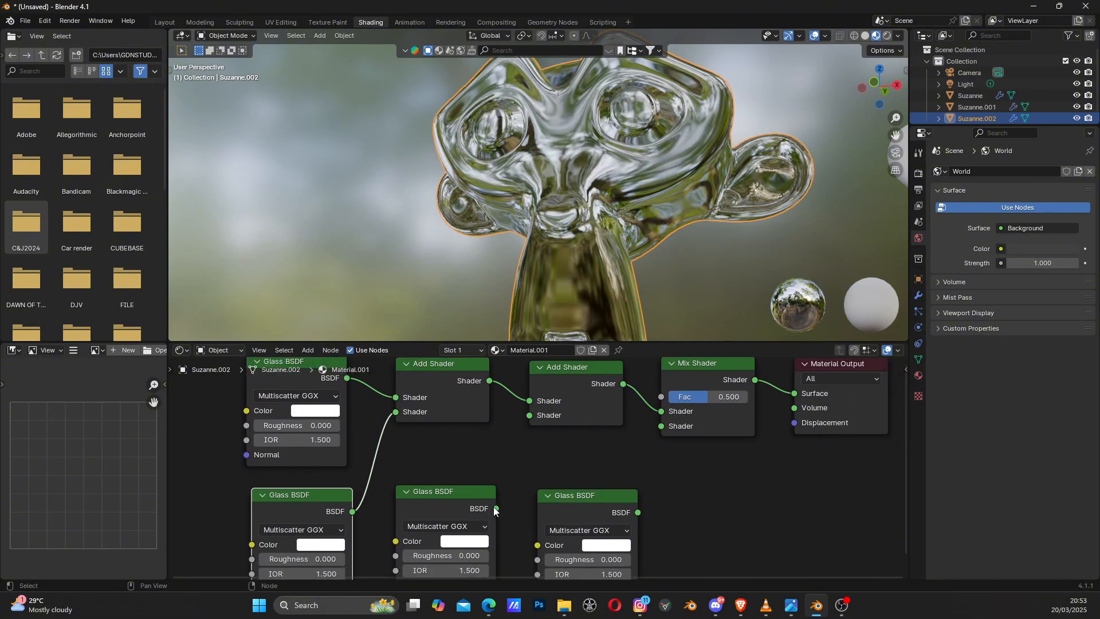
pyautogui.moveTo(494, 506); pyautogui.dragTo(521, 415)
pyautogui.moveTo(643, 499); pyautogui.dragTo(583, 505, button='middle')
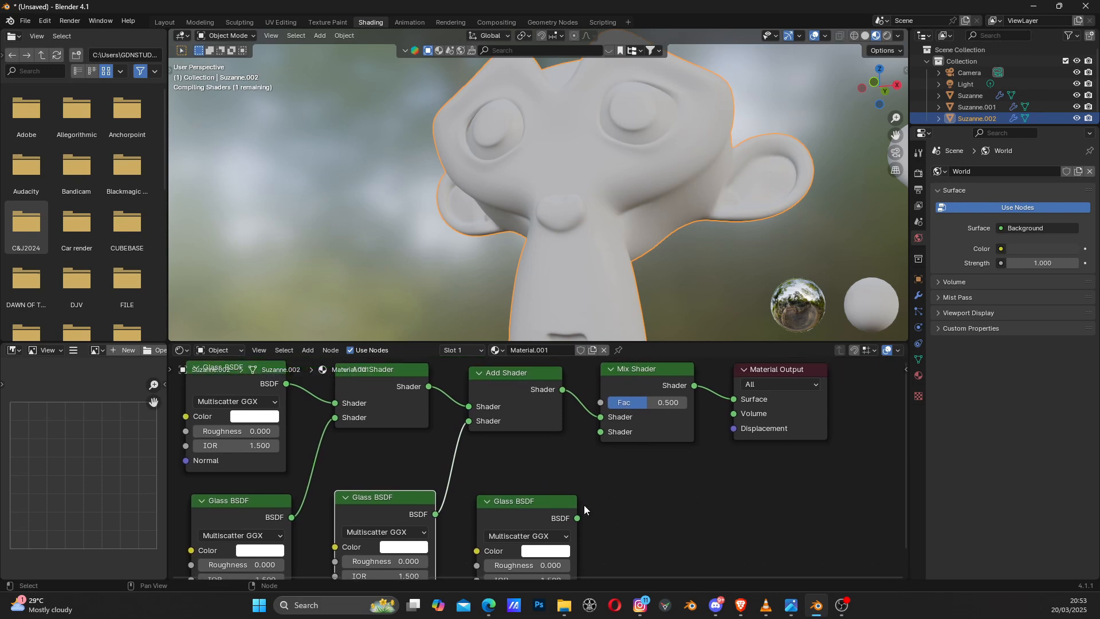
pyautogui.moveTo(577, 519); pyautogui.dragTo(599, 433)
pyautogui.moveTo(567, 462); pyautogui.dragTo(614, 479, button='middle')
pyautogui.scroll(-1, 614, 479)
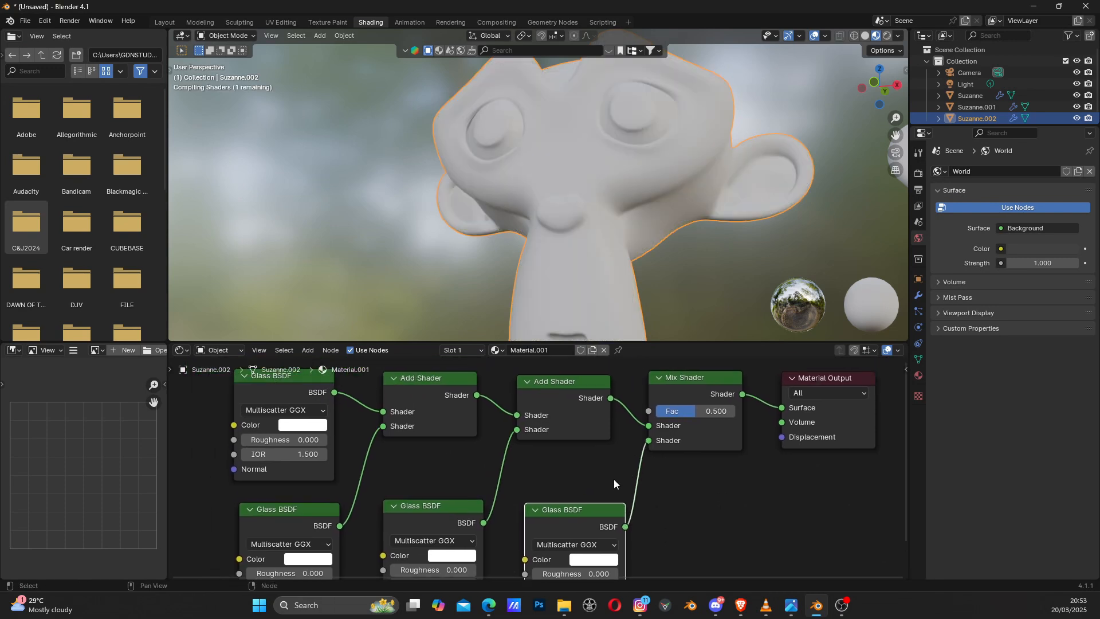
# Step: Tidy the node layout by aligning the first Glass BSDF copy closely beneath the original and moving the middle copy slightly up
pyautogui.scroll(-1, 665, 502)
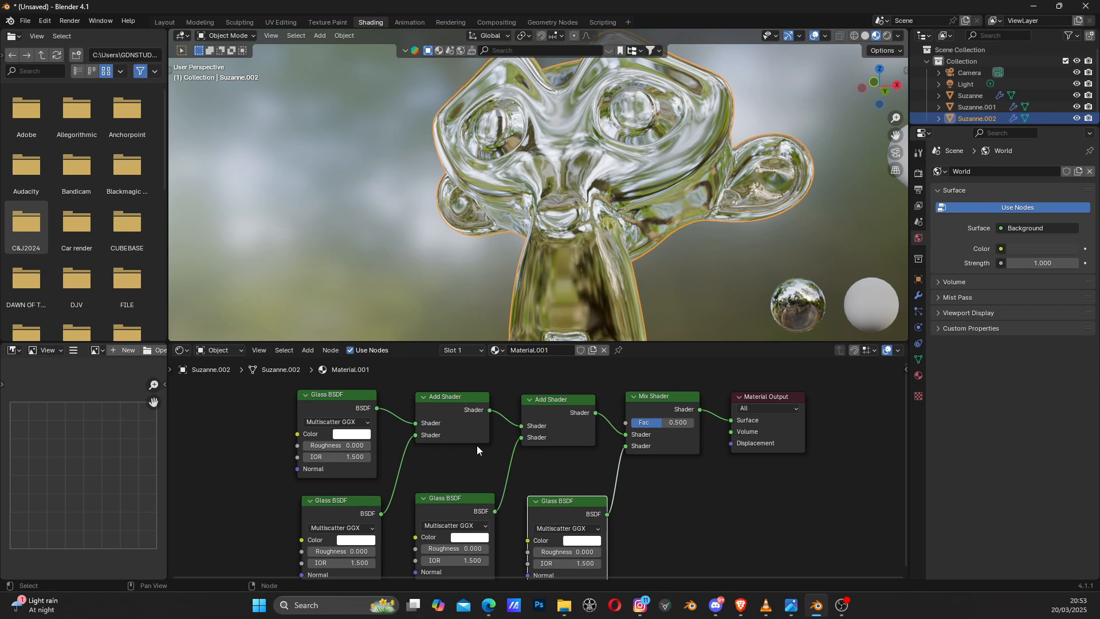
pyautogui.scroll(1, 410, 436)
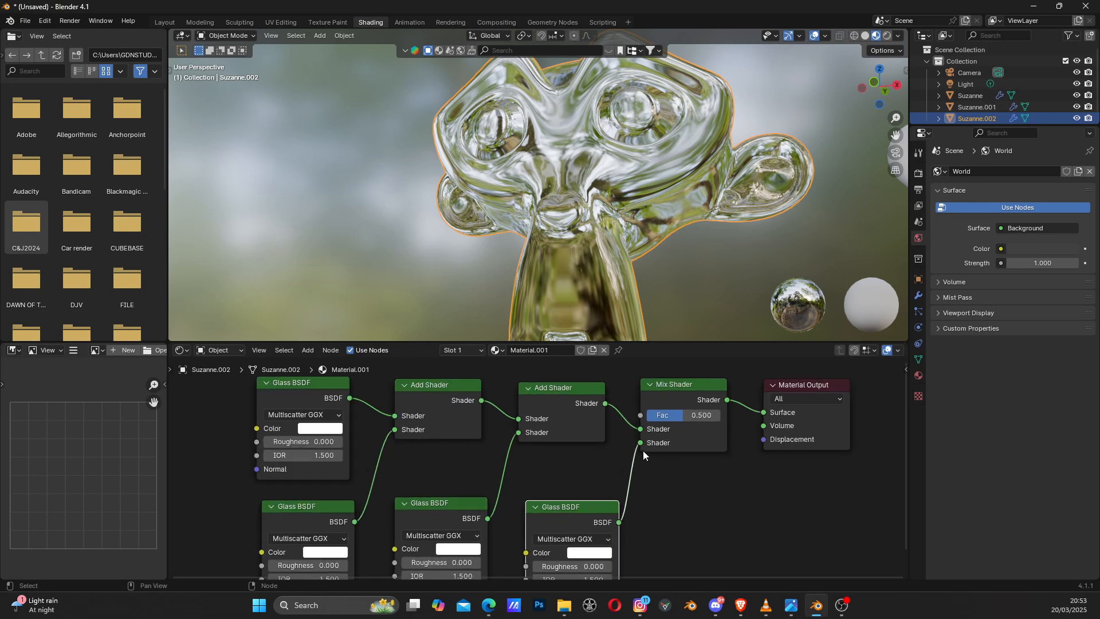
pyautogui.scroll(-1, 544, 470)
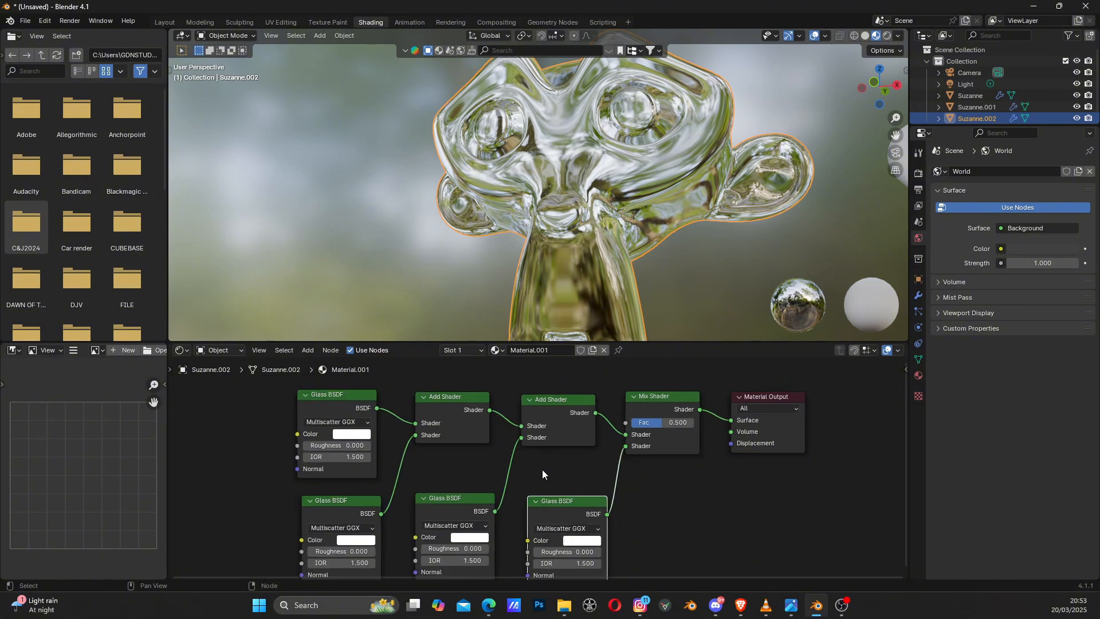
pyautogui.moveTo(463, 469)
pyautogui.mouseDown(button='middle')
pyautogui.moveTo(518, 462)
pyautogui.moveTo(452, 479)
pyautogui.moveTo(471, 486)
pyautogui.mouseUp(button='middle')
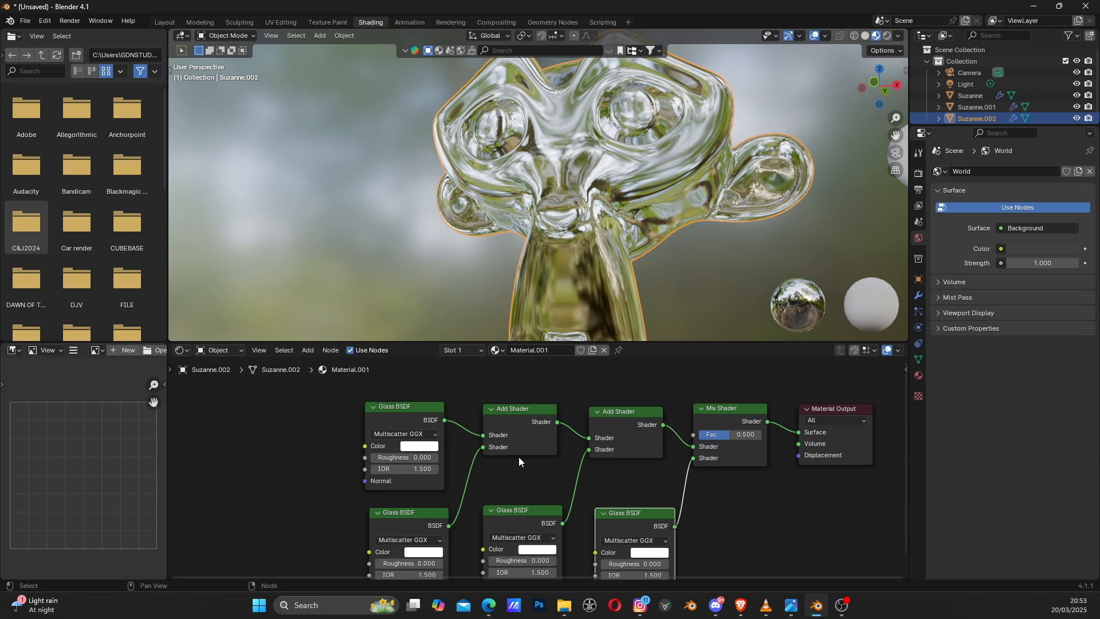
pyautogui.moveTo(498, 491); pyautogui.dragTo(494, 481, button='middle')
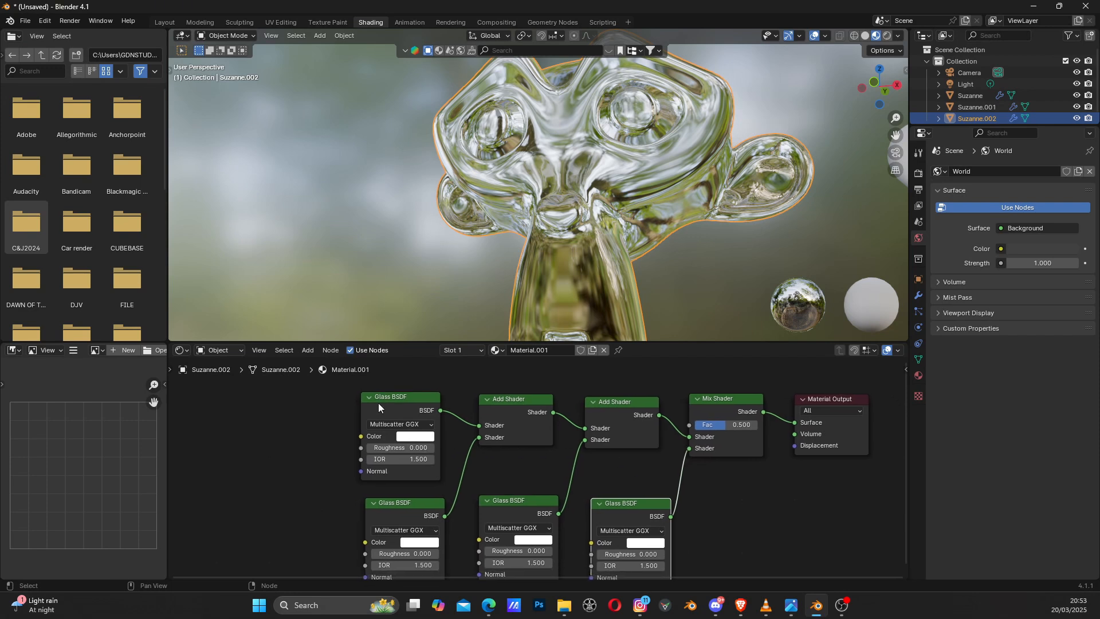
pyautogui.moveTo(378, 404); pyautogui.dragTo(376, 404)
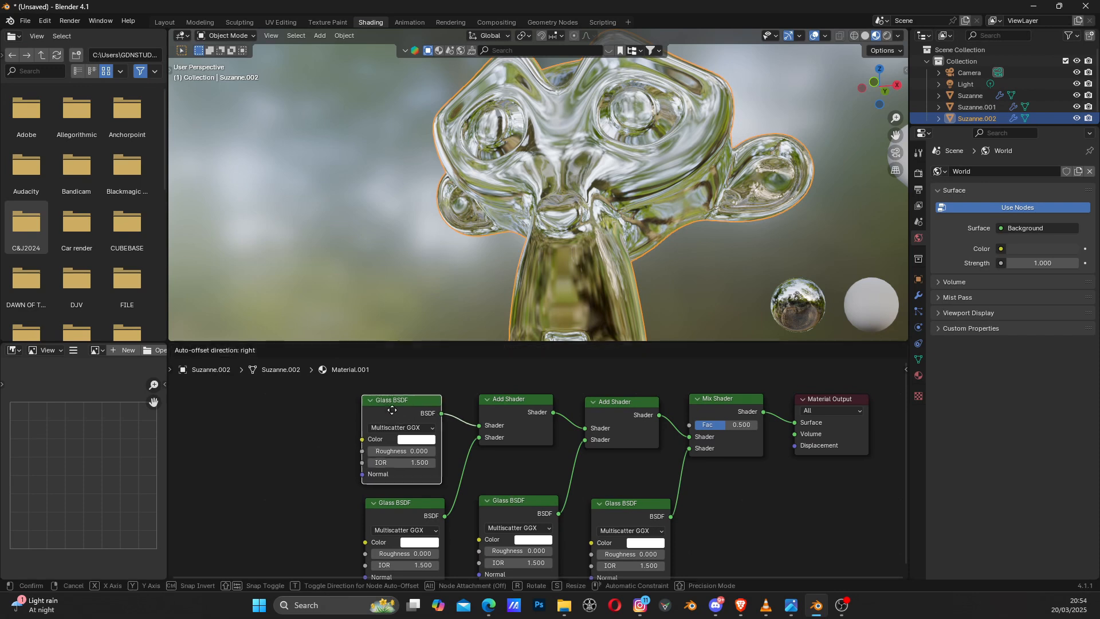
pyautogui.moveTo(392, 520); pyautogui.dragTo(407, 484, button='middle')
pyautogui.moveTo(407, 483); pyautogui.dragTo(402, 475)
pyautogui.moveTo(537, 474); pyautogui.dragTo(536, 471)
# Step: Set the Color of the original Glass BSDF, feeding the first Add Shader's upper input, to pure red
pyautogui.moveTo(505, 431); pyautogui.dragTo(516, 458, button='middle')
pyautogui.scroll(2, 530, 448)
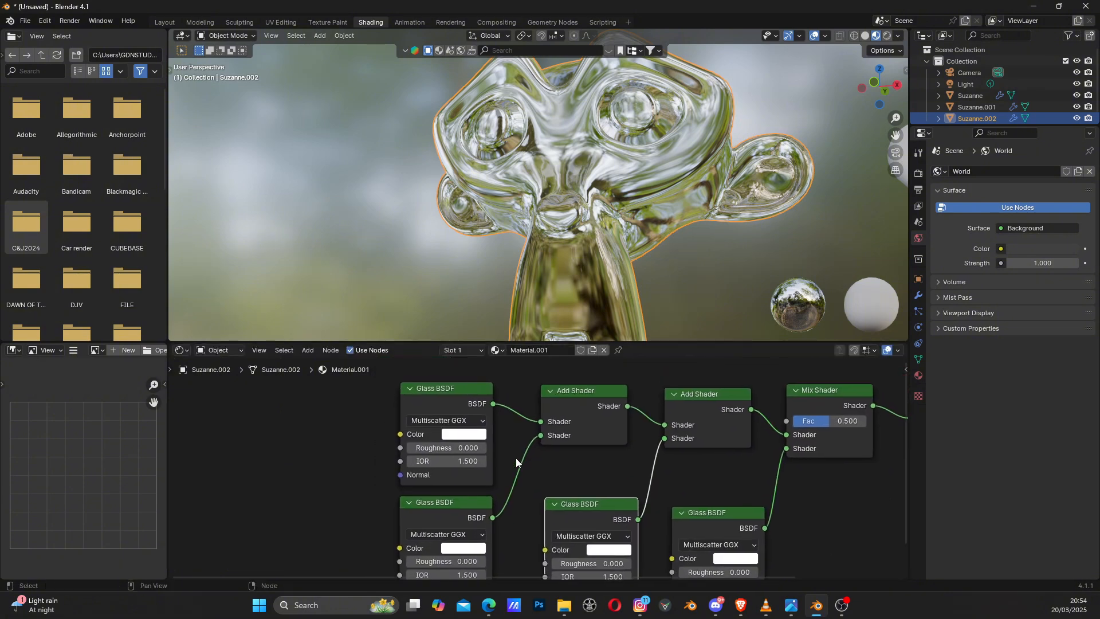
pyautogui.scroll(1, 516, 458)
pyautogui.click(455, 433)
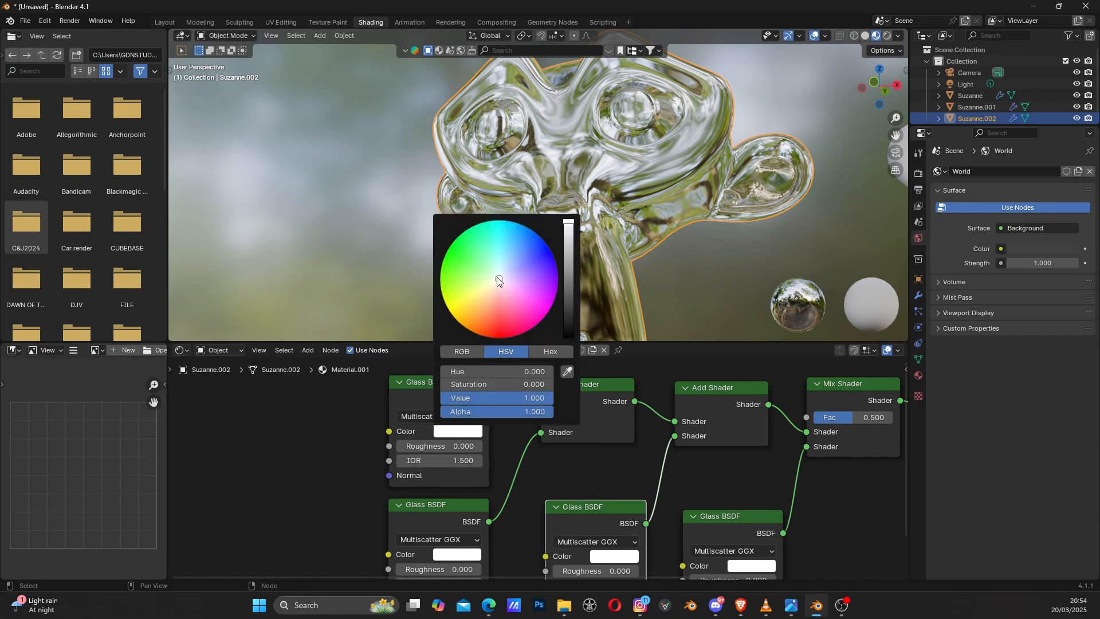
pyautogui.moveTo(499, 279); pyautogui.dragTo(502, 338)
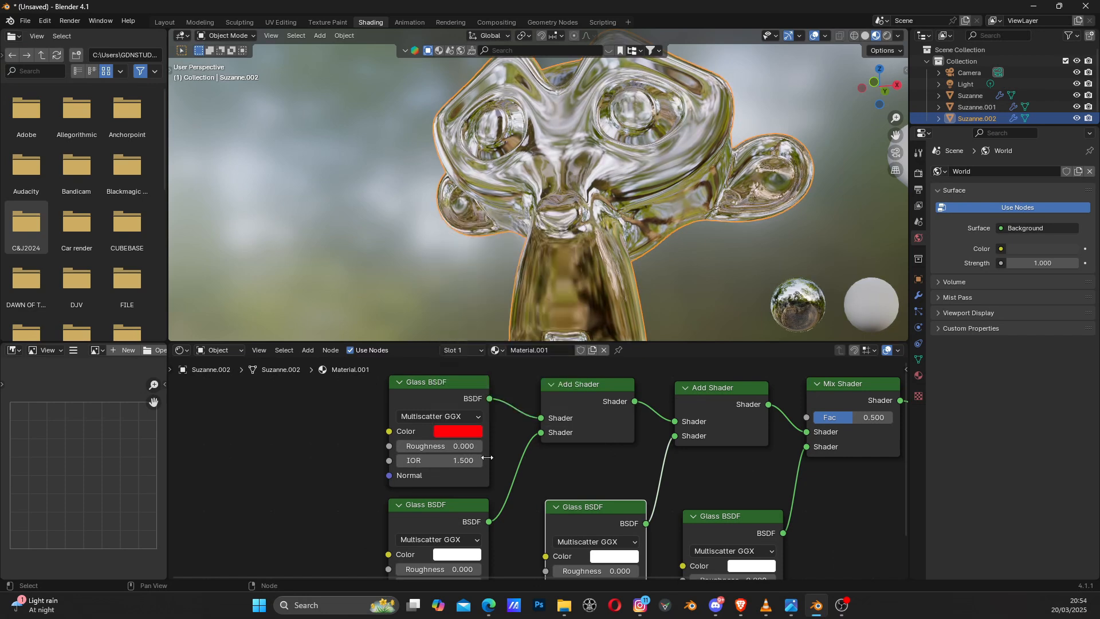
# Step: Set the Color of the first Glass BSDF copy to pure green and the middle copy to pure blue
pyautogui.moveTo(496, 475); pyautogui.dragTo(494, 409, button='middle')
pyautogui.click(448, 488)
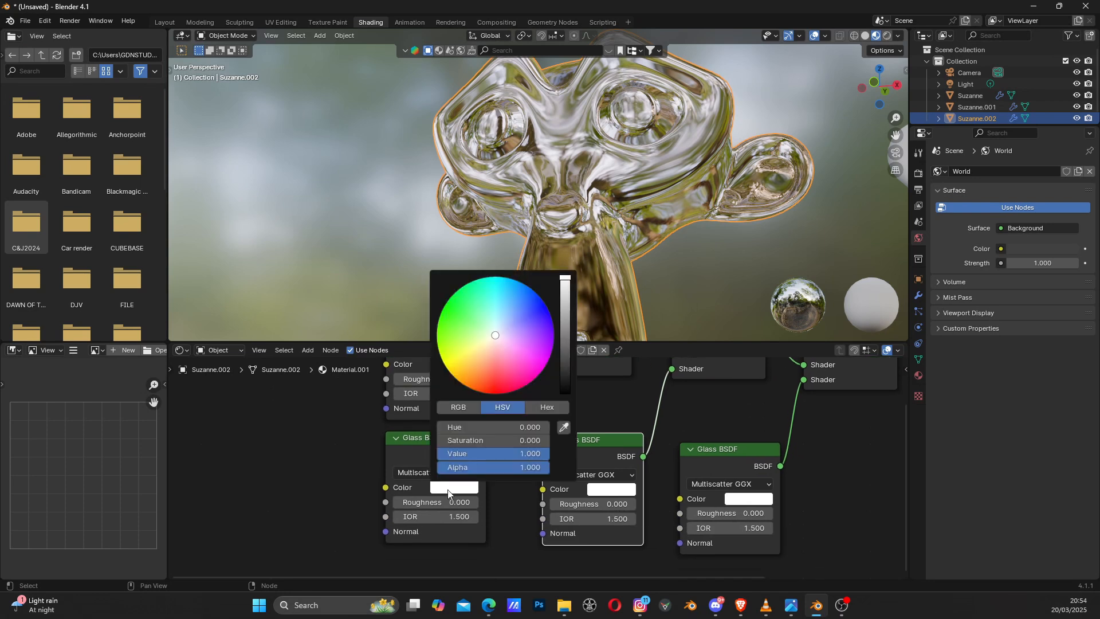
pyautogui.moveTo(476, 344); pyautogui.dragTo(445, 303)
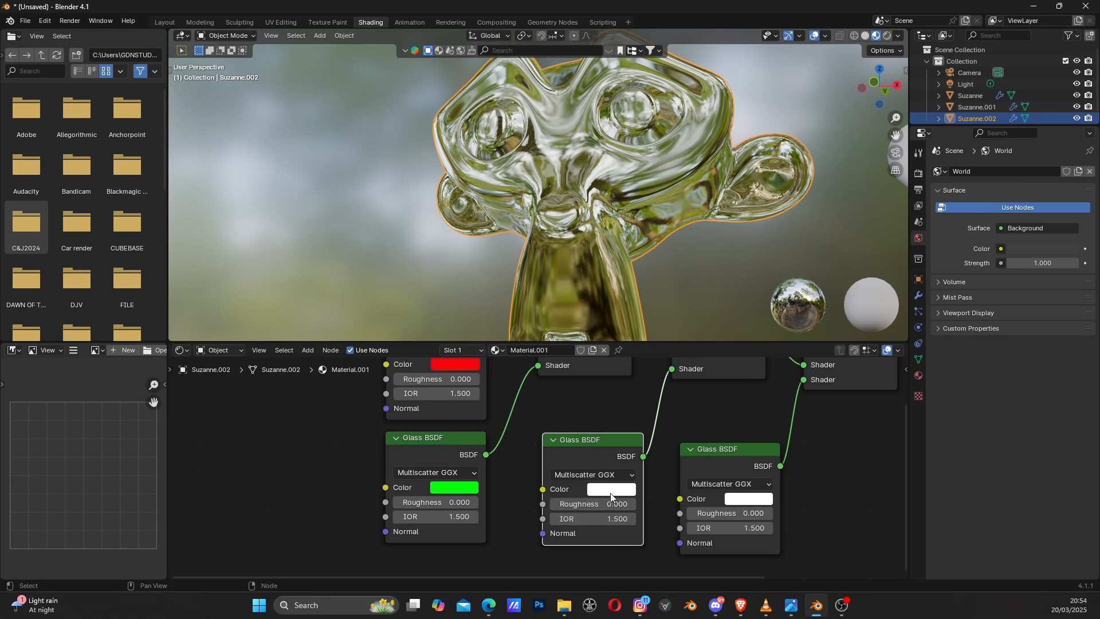
pyautogui.click(608, 490)
pyautogui.moveTo(656, 334); pyautogui.dragTo(699, 303)
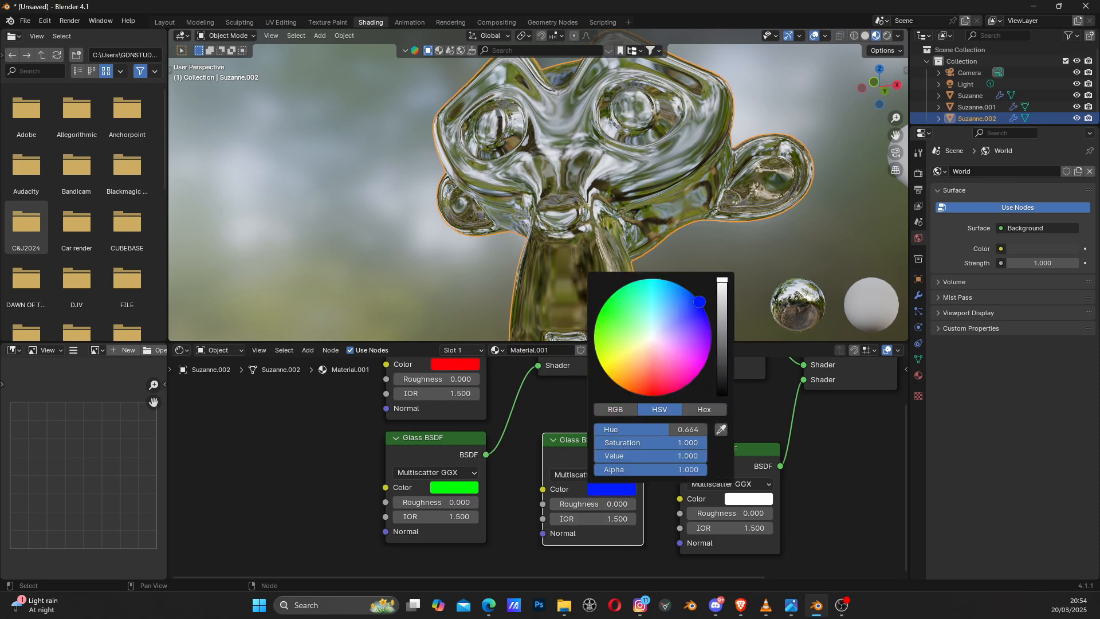
# Step: Set the IOR of the red Glass BSDF to 1.450
pyautogui.moveTo(565, 223); pyautogui.dragTo(624, 218, button='middle')
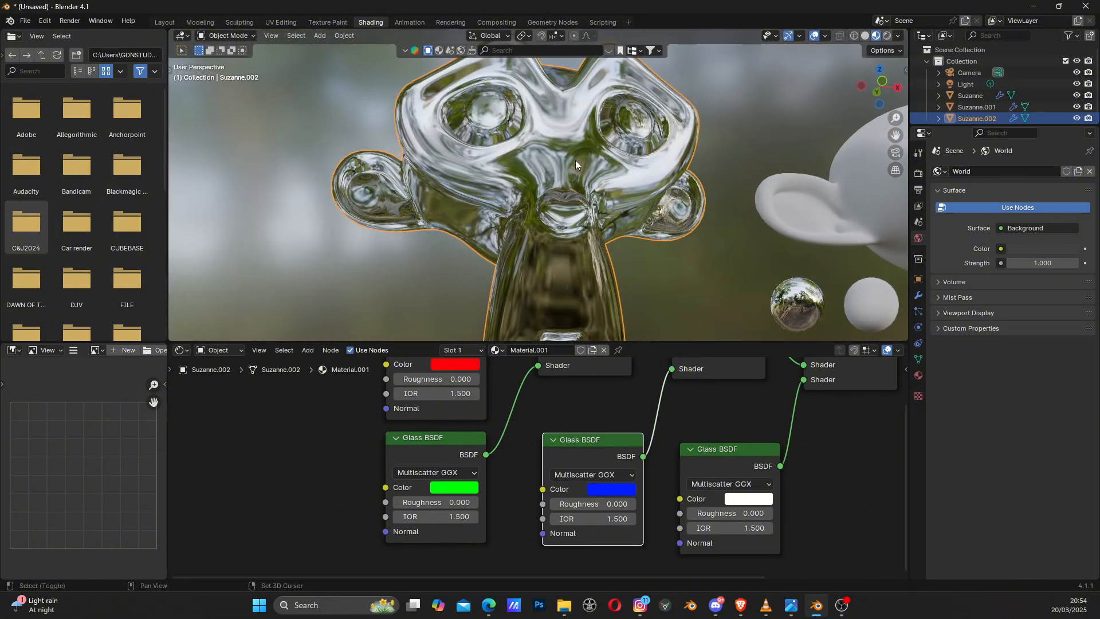
pyautogui.moveTo(575, 160); pyautogui.dragTo(583, 241, button='middle')
pyautogui.scroll(1, 503, 490)
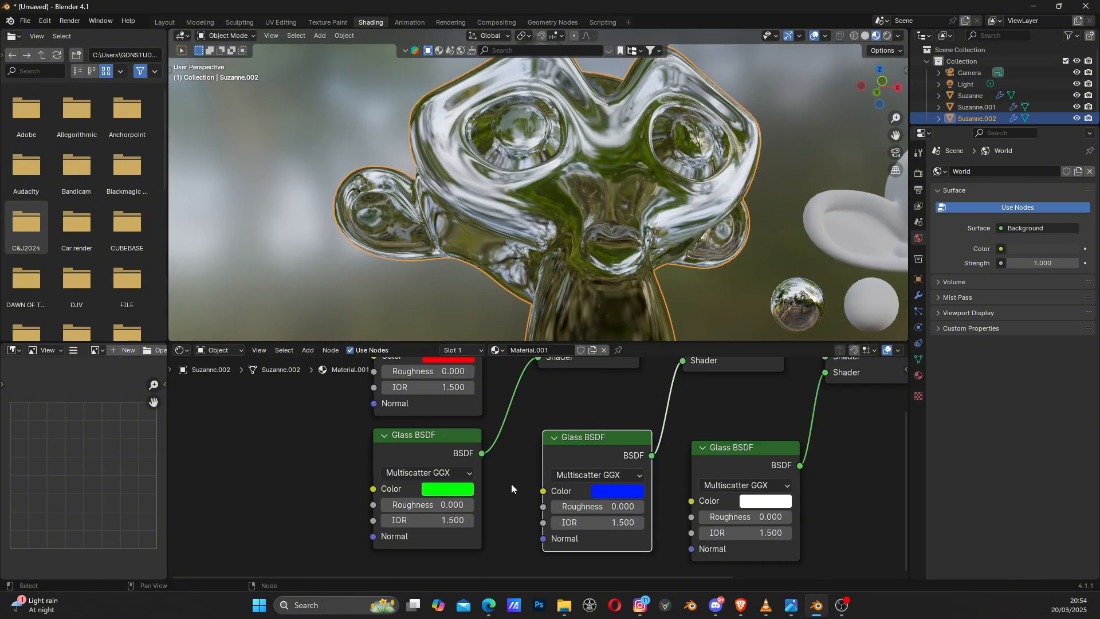
pyautogui.moveTo(512, 483); pyautogui.dragTo(545, 528, button='middle')
pyautogui.moveTo(527, 438); pyautogui.dragTo(538, 453, button='middle')
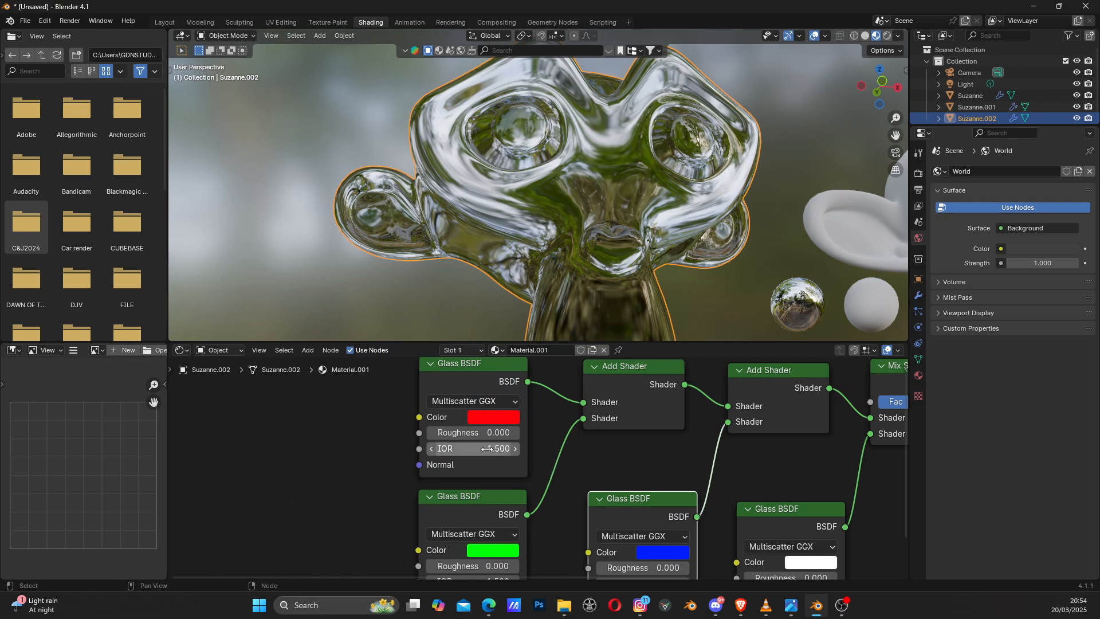
pyautogui.click(487, 449)
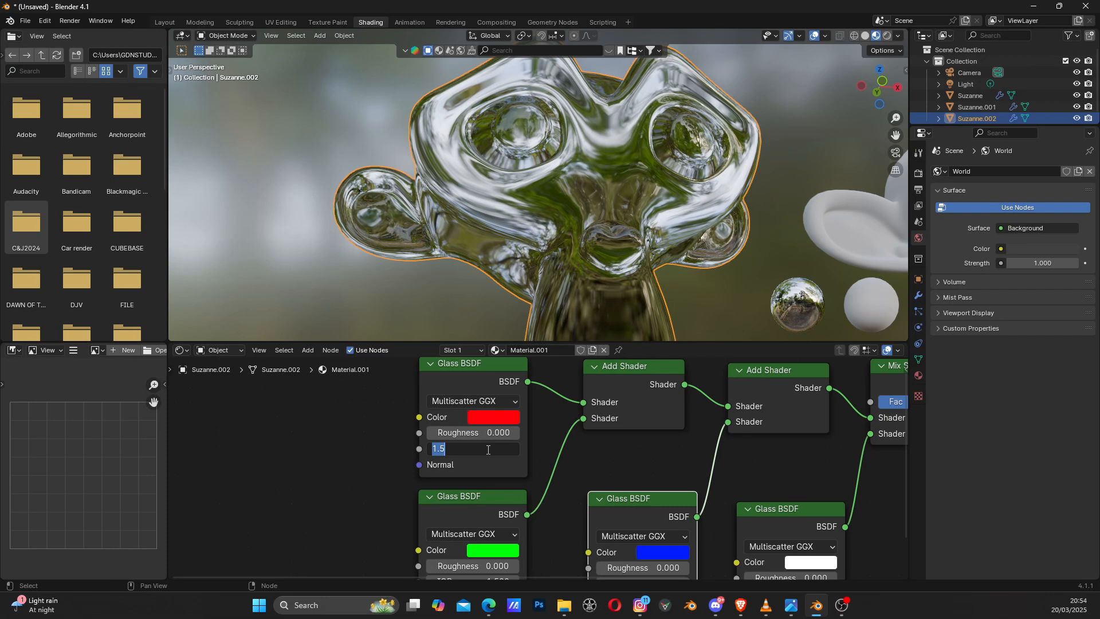
pyautogui.write('1.450')
pyautogui.press('Return')
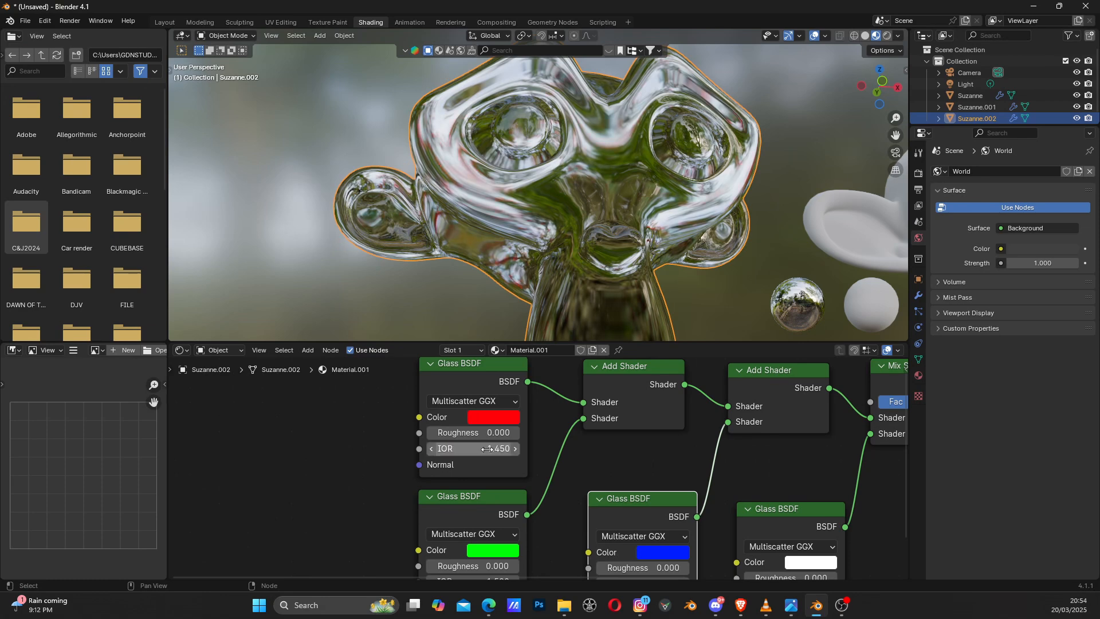
# Step: Keep the green Glass BSDF's IOR at 1.500 and set the blue Glass BSDF's IOR to 1.550
pyautogui.moveTo(566, 240); pyautogui.dragTo(538, 252, button='middle')
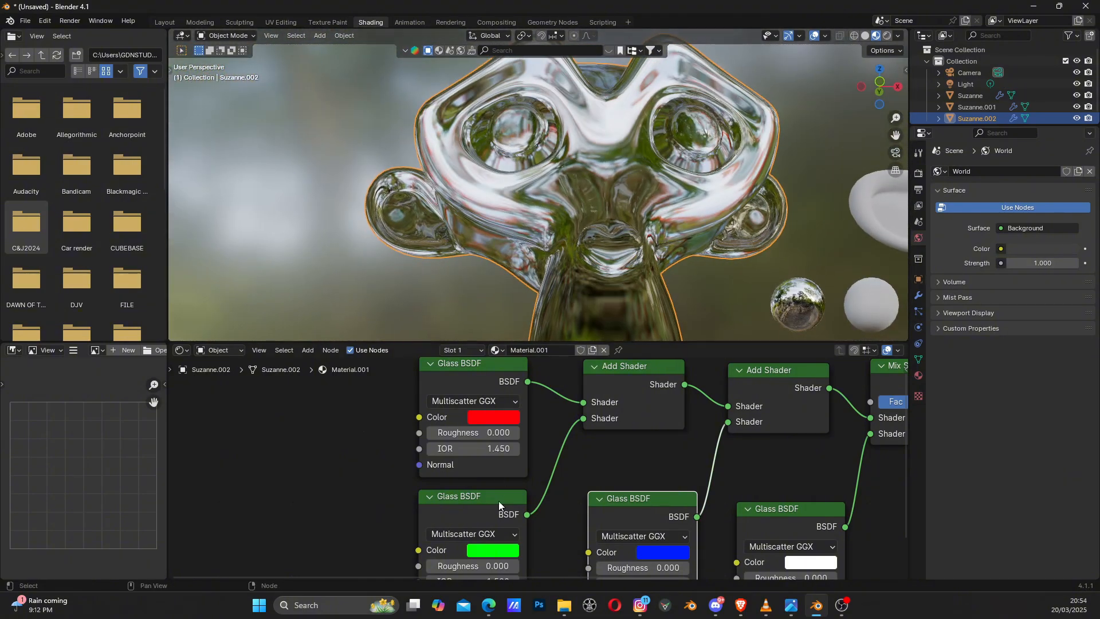
pyautogui.moveTo(547, 520); pyautogui.dragTo(543, 462, button='middle')
pyautogui.click(491, 523)
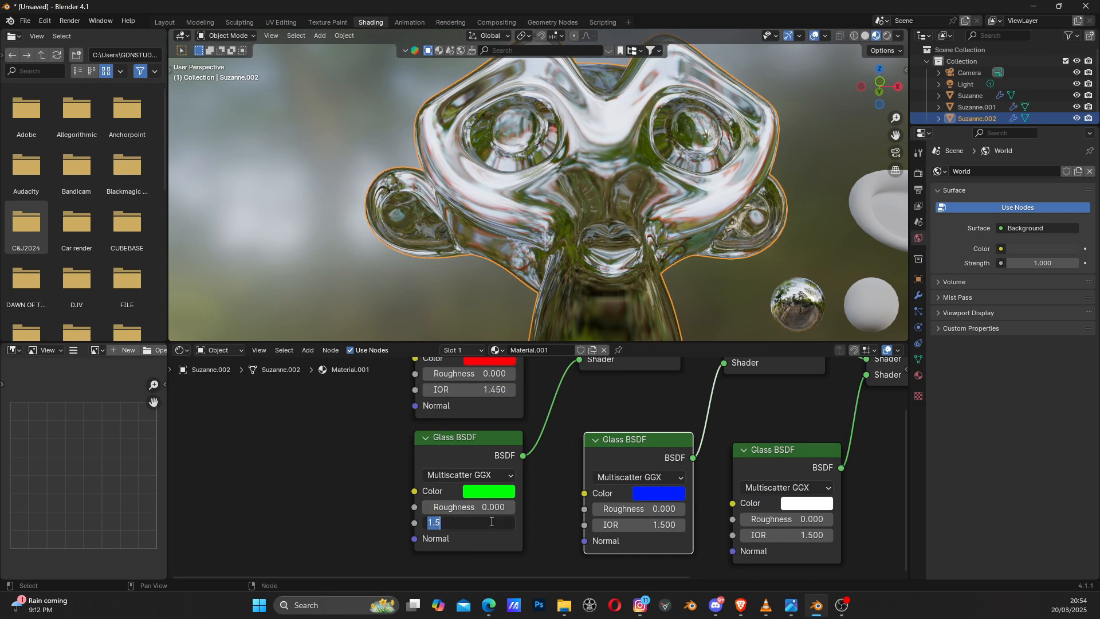
pyautogui.press('Return')
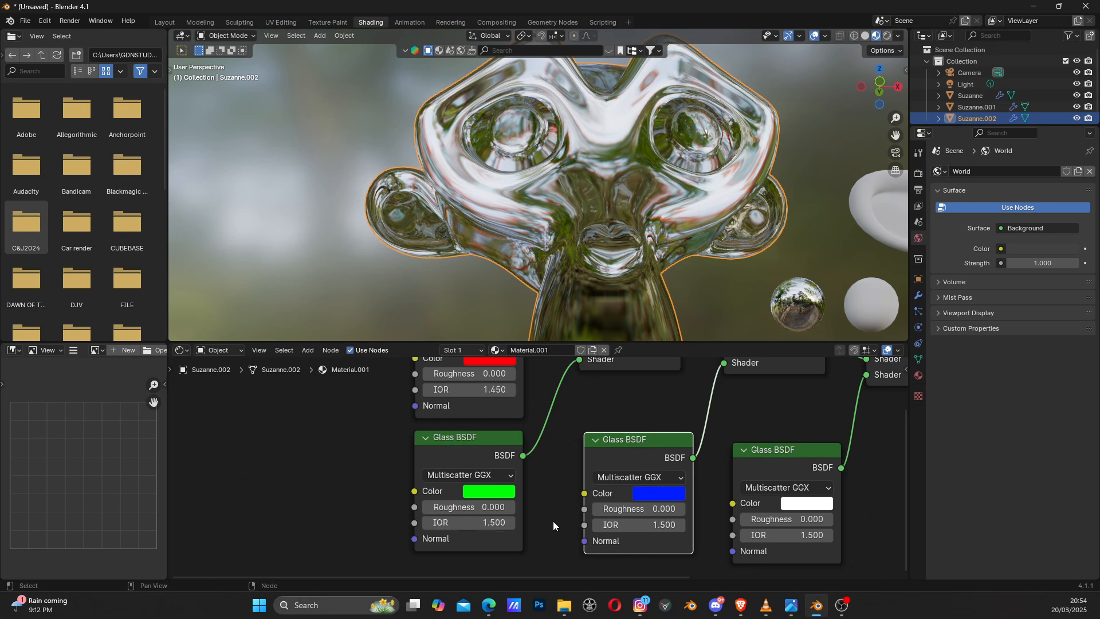
pyautogui.moveTo(553, 520); pyautogui.dragTo(465, 517, button='middle')
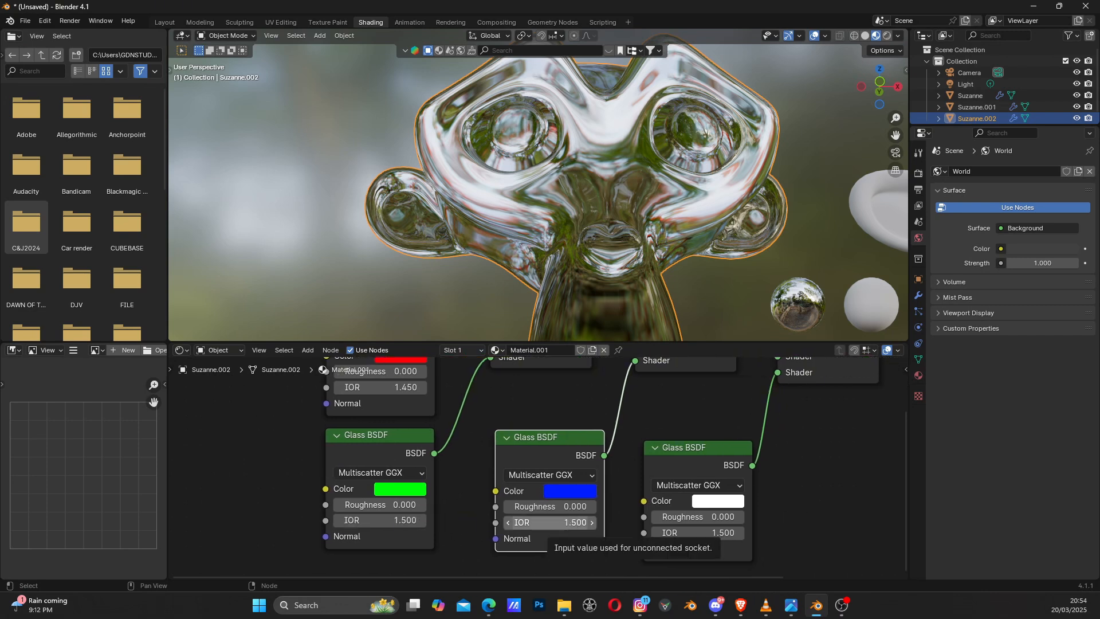
pyautogui.click(567, 522)
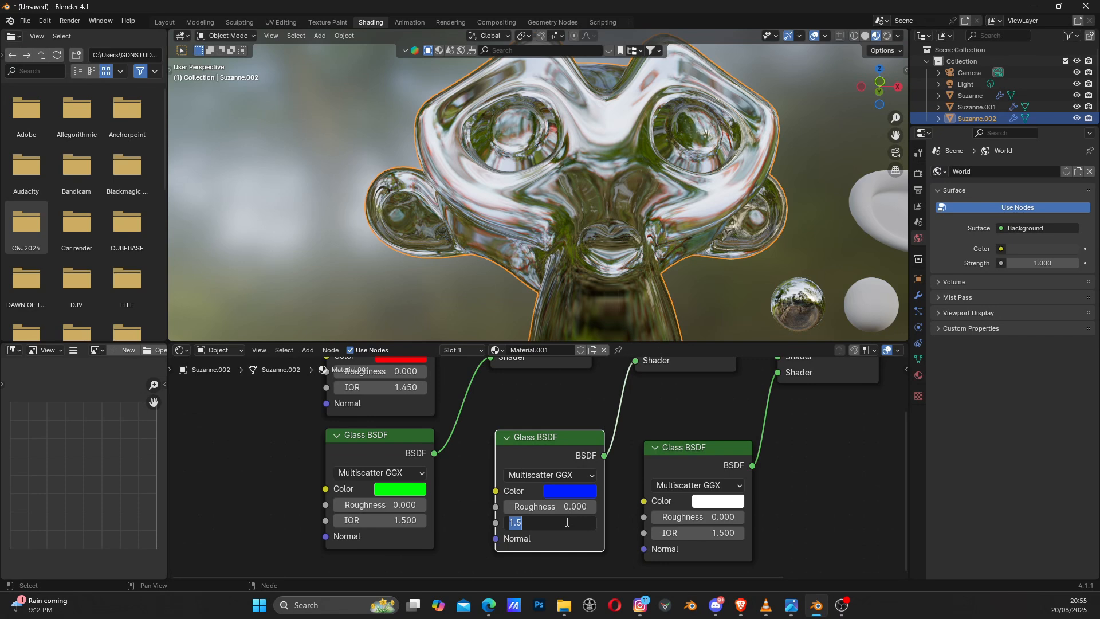
pyautogui.write('1')
pyautogui.press('Return')
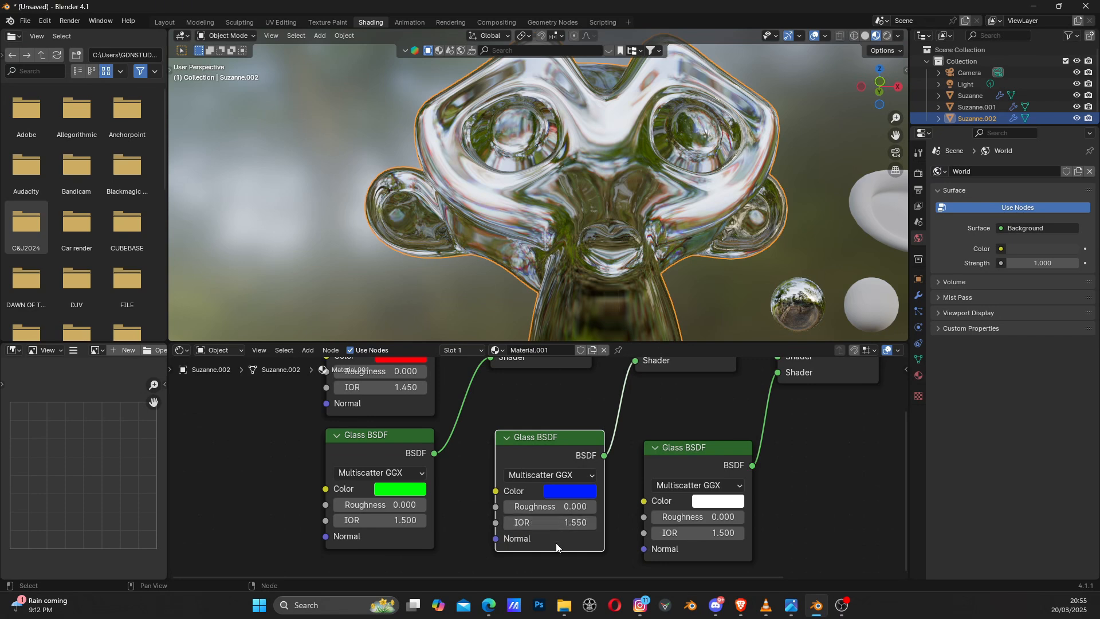
pyautogui.moveTo(572, 184)
pyautogui.mouseDown(button='middle')
pyautogui.moveTo(614, 198)
pyautogui.moveTo(661, 194)
pyautogui.moveTo(644, 151)
pyautogui.moveTo(750, 181)
pyautogui.moveTo(736, 157)
pyautogui.moveTo(541, 187)
pyautogui.moveTo(529, 202)
pyautogui.moveTo(517, 185)
pyautogui.moveTo(591, 256)
pyautogui.moveTo(607, 199)
pyautogui.moveTo(702, 198)
pyautogui.moveTo(479, 224)
pyautogui.moveTo(655, 186)
pyautogui.moveTo(544, 232)
pyautogui.moveTo(538, 200)
pyautogui.moveTo(661, 159)
pyautogui.moveTo(584, 193)
pyautogui.mouseUp(button='middle')
pyautogui.scroll(-3, 692, 448)
pyautogui.scroll(-1, 702, 421)
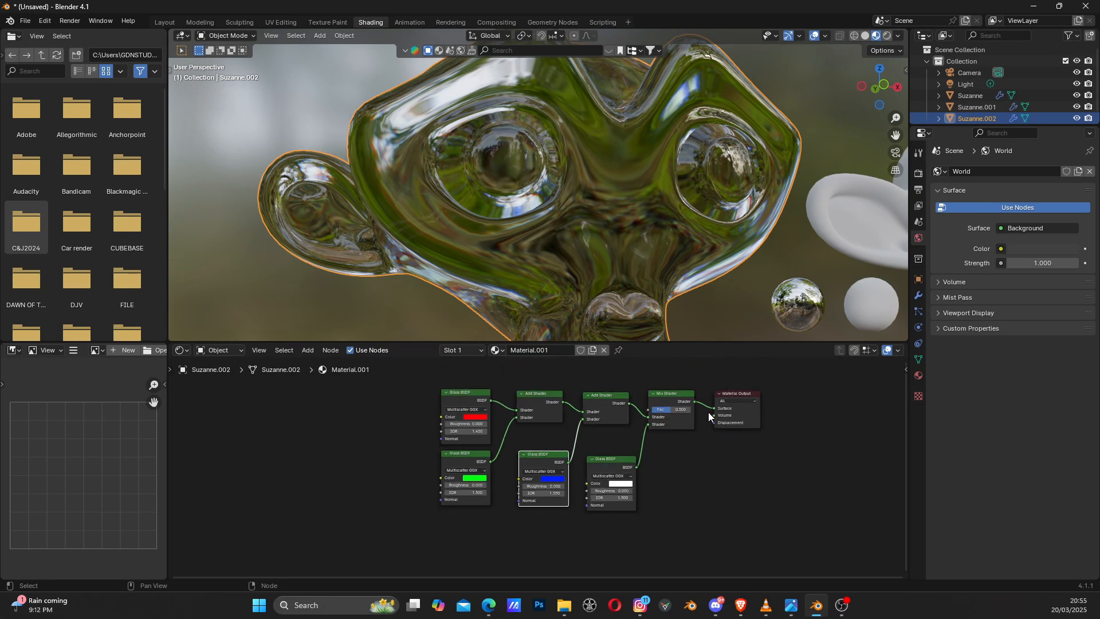
pyautogui.moveTo(709, 412); pyautogui.dragTo(611, 470, button='middle')
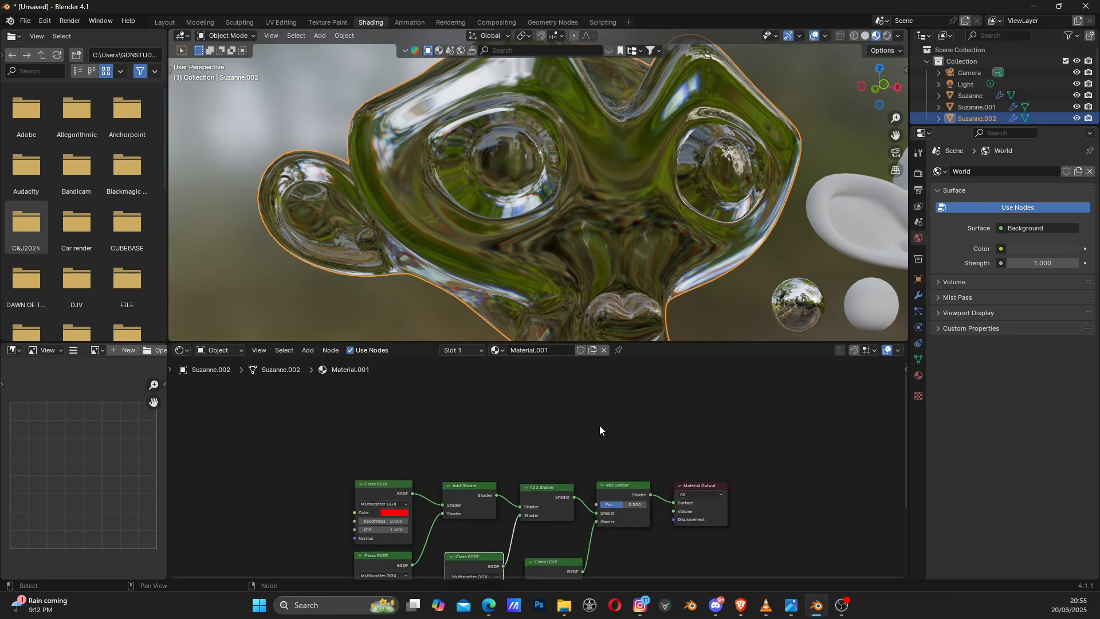
# Step: Add a Light Path node and place it above the Mix Shader
pyautogui.hotkey('shift', 'a')
pyautogui.write('light')
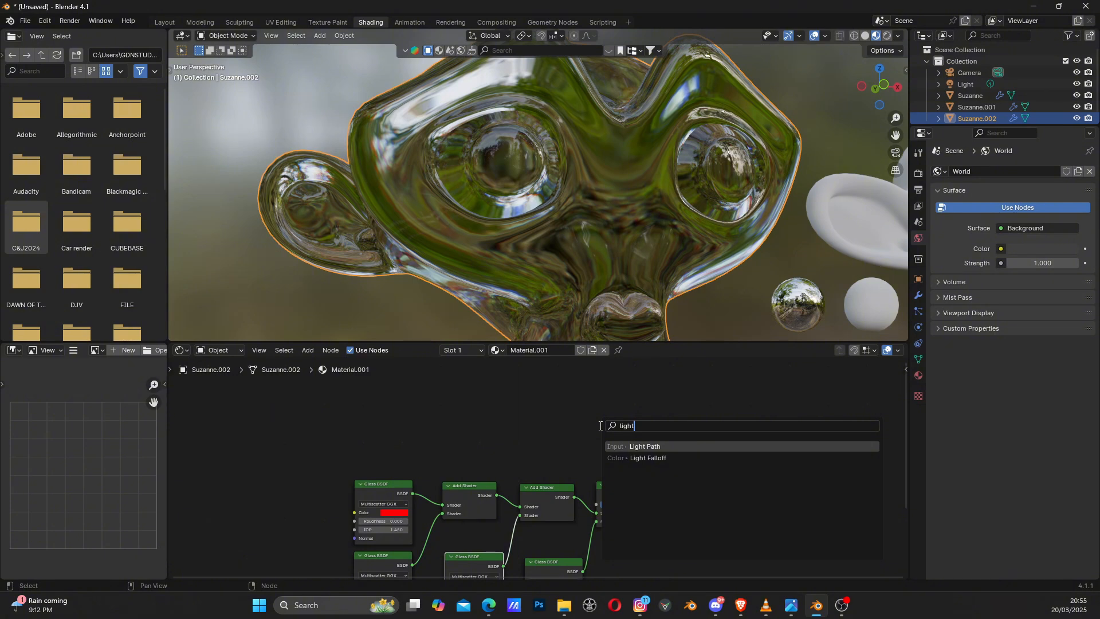
pyautogui.click(644, 446)
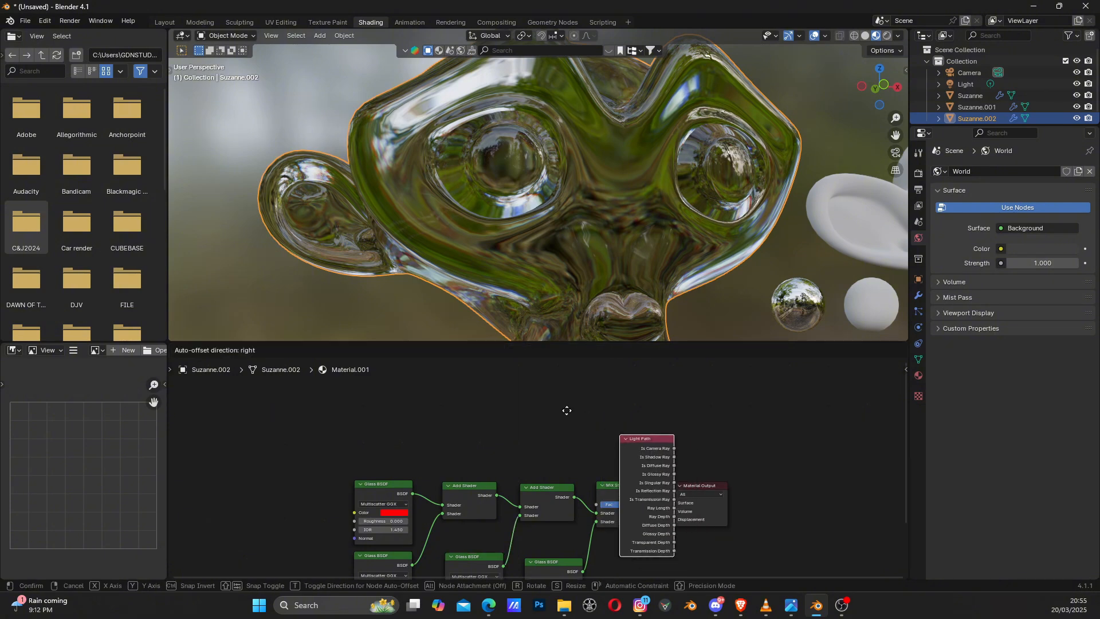
pyautogui.click(590, 366)
pyautogui.scroll(-1, 670, 455)
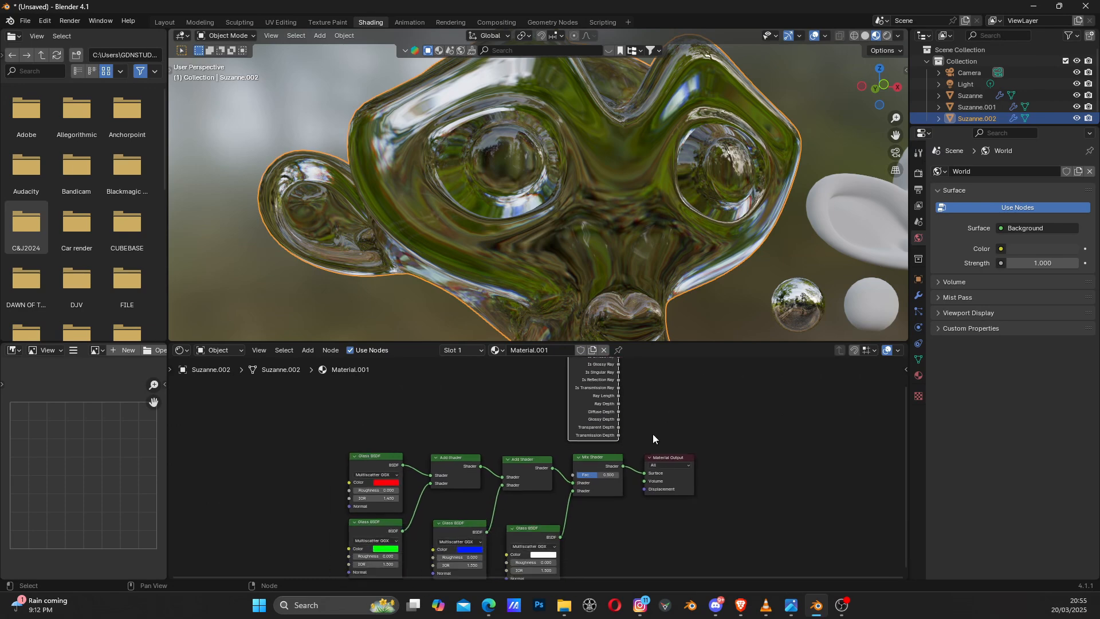
# Step: Connect the Light Path's Transmission Depth output to the Mix Shader's Fac input
pyautogui.scroll(4, 630, 447)
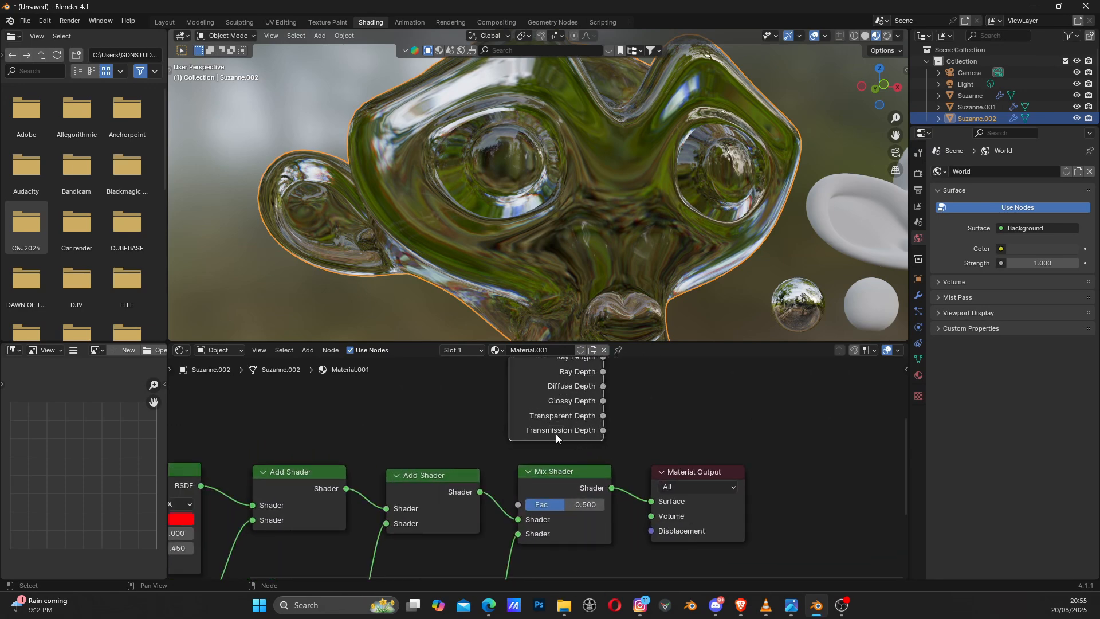
pyautogui.scroll(2, 601, 442)
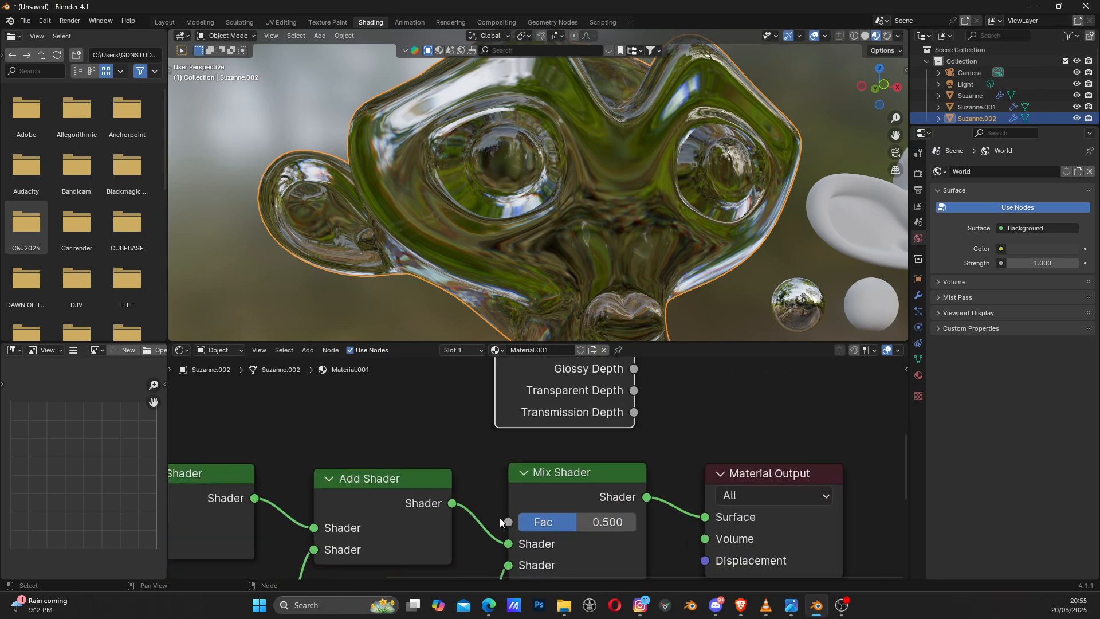
pyautogui.moveTo(528, 499); pyautogui.dragTo(536, 498)
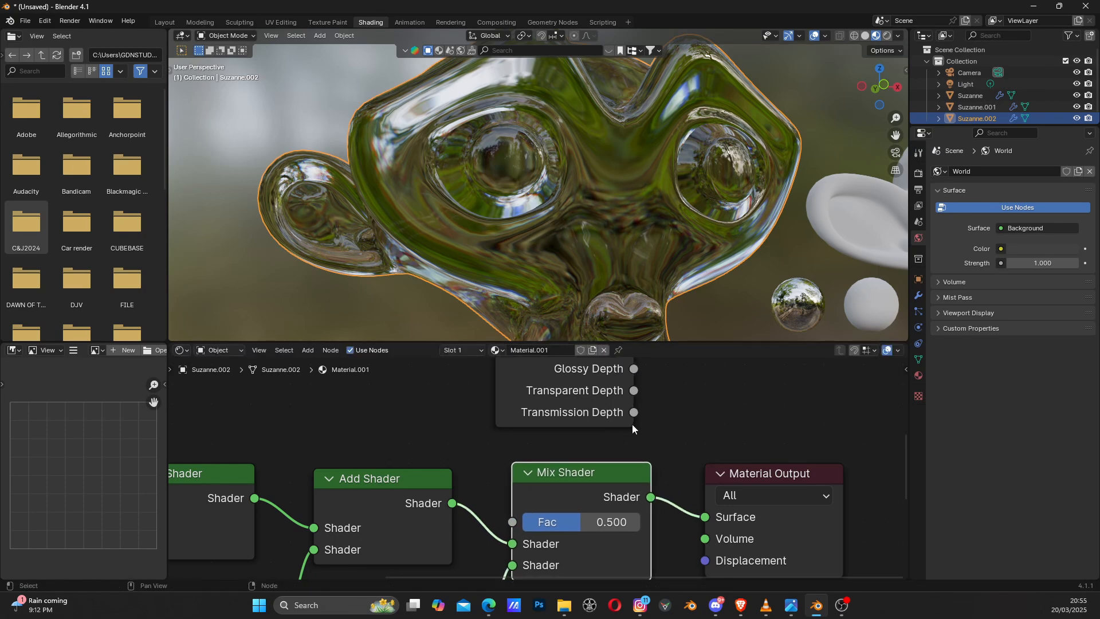
pyautogui.moveTo(635, 412); pyautogui.dragTo(505, 520)
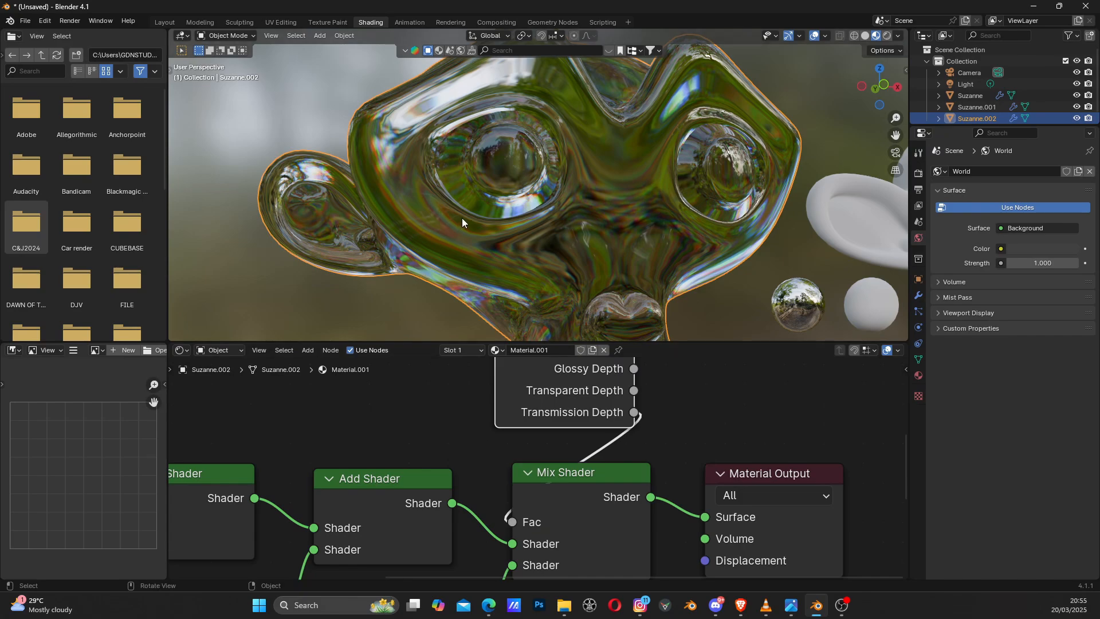
# Step: Examine the dispersive colour fringes on the glass monkey head from the front, the side and close up
pyautogui.scroll(3, 479, 221)
pyautogui.moveTo(476, 221); pyautogui.dragTo(590, 194, button='middle')
pyautogui.keyDown('shift'); pyautogui.moveTo(399, 208); pyautogui.dragTo(511, 237, button='middle'); pyautogui.keyUp('shift')
pyautogui.scroll(-3, 533, 231)
pyautogui.scroll(5, 590, 204)
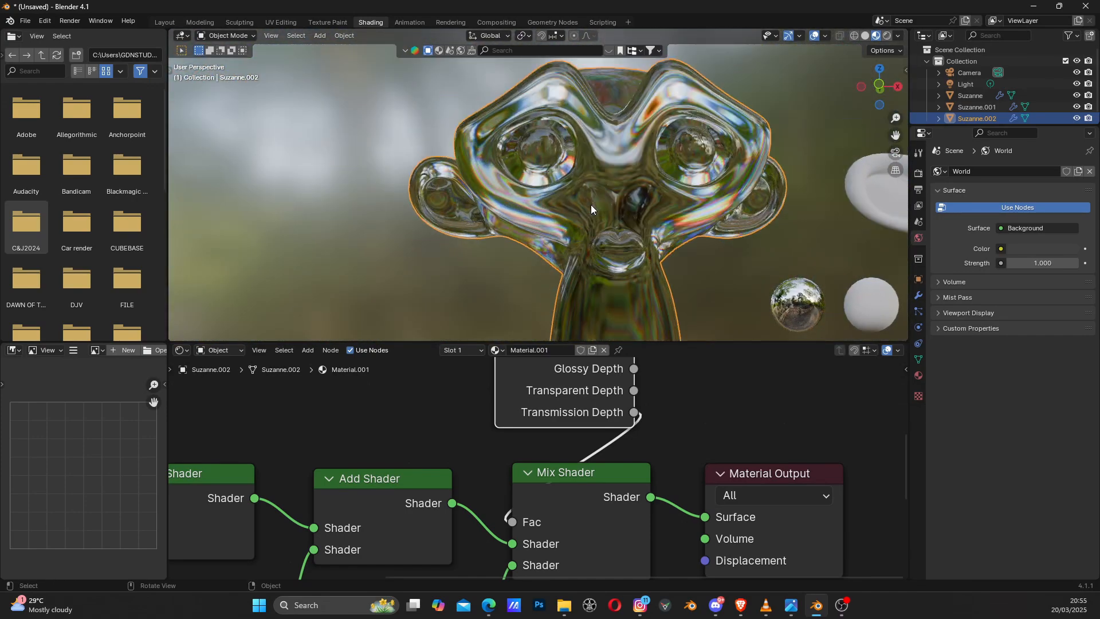
pyautogui.scroll(-3, 587, 224)
pyautogui.scroll(5, 587, 225)
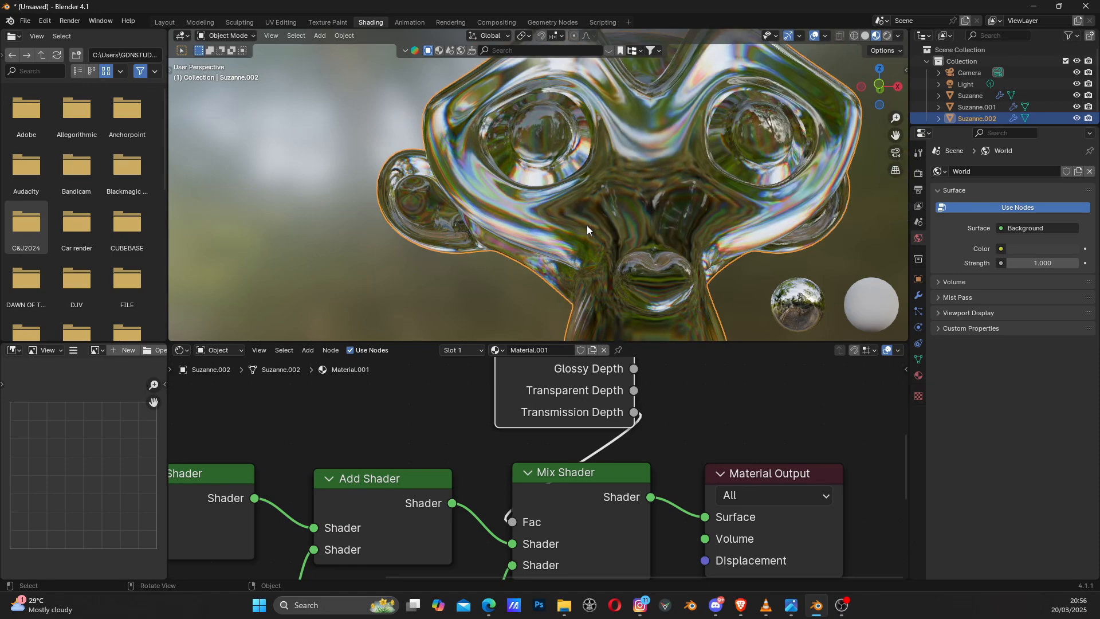
pyautogui.scroll(-3, 587, 224)
pyautogui.moveTo(545, 202)
pyautogui.mouseDown(button='middle')
pyautogui.moveTo(620, 190)
pyautogui.moveTo(545, 201)
pyautogui.mouseUp(button='middle')
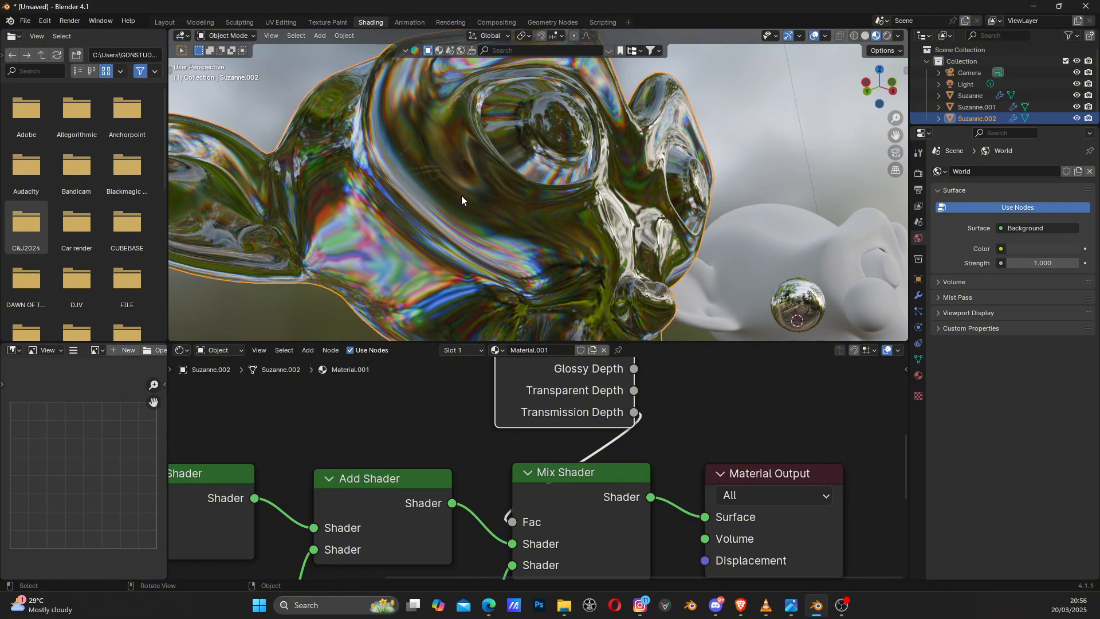
pyautogui.keyDown('shift'); pyautogui.moveTo(462, 196); pyautogui.dragTo(522, 216, button='middle'); pyautogui.keyUp('shift')
pyautogui.scroll(2, 541, 184)
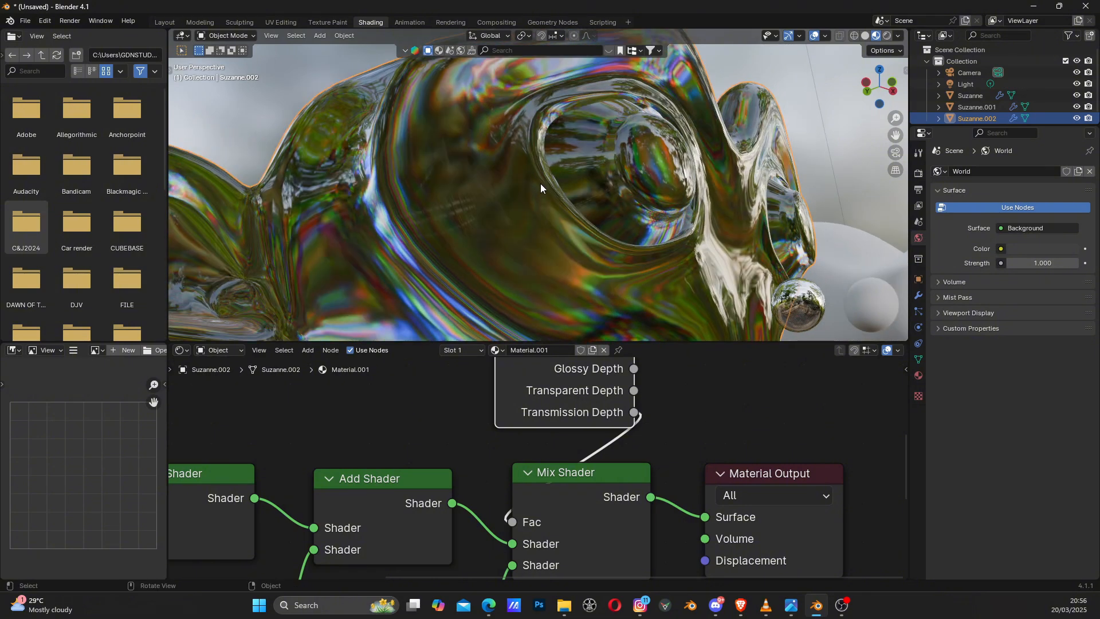
pyautogui.moveTo(506, 189); pyautogui.dragTo(467, 204, button='middle')
pyautogui.scroll(-3, 468, 204)
pyautogui.scroll(3, 470, 205)
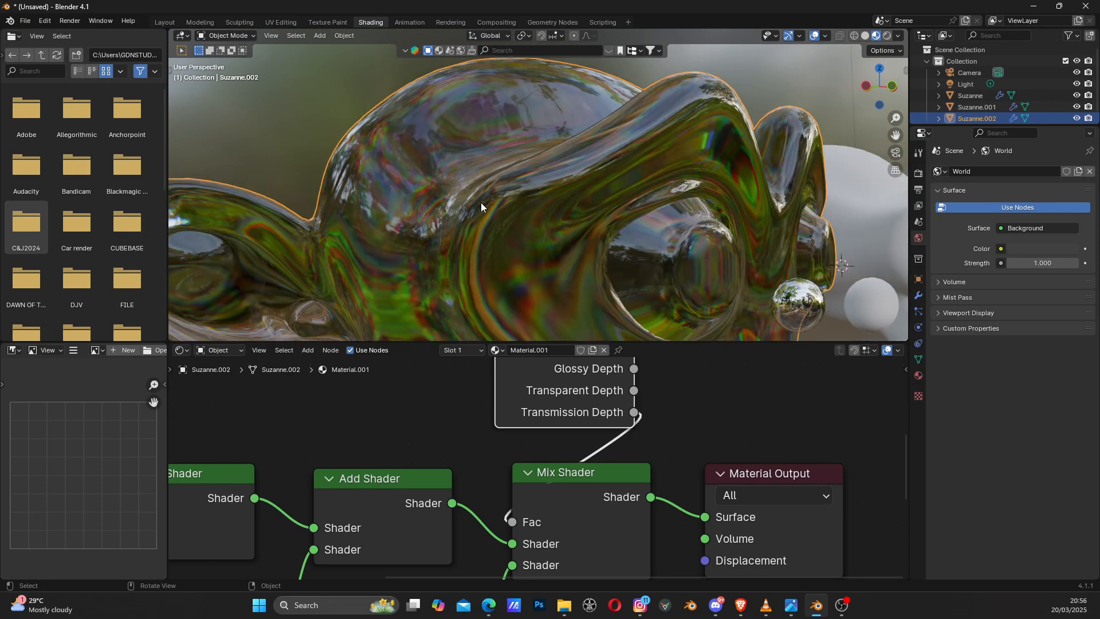
pyautogui.scroll(-2, 496, 215)
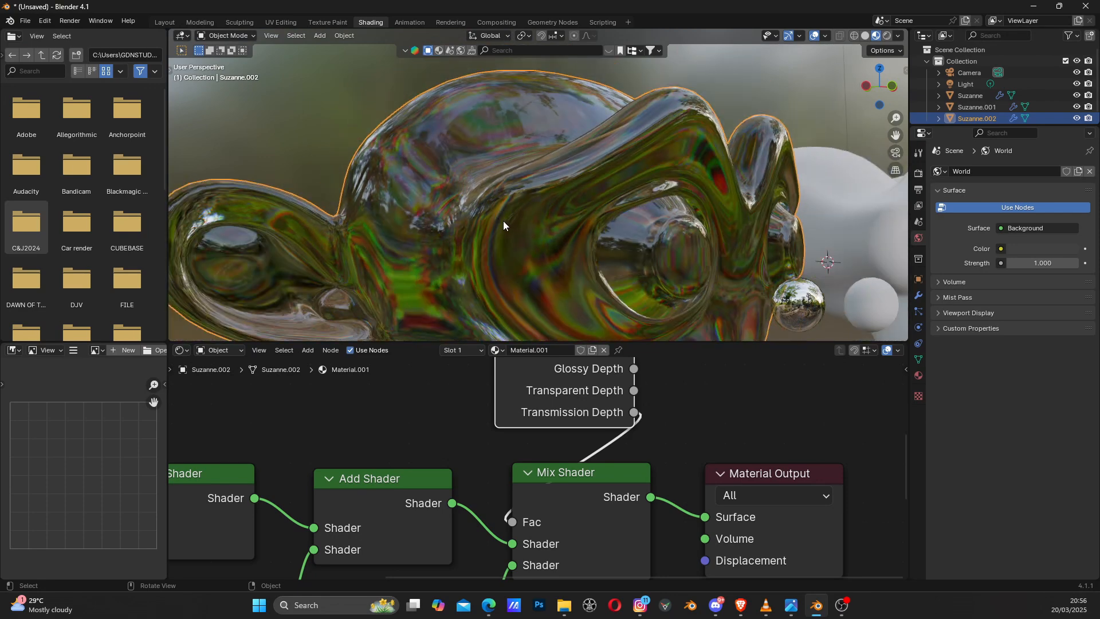
pyautogui.scroll(-2, 466, 233)
pyautogui.moveTo(555, 234); pyautogui.dragTo(523, 233, button='middle')
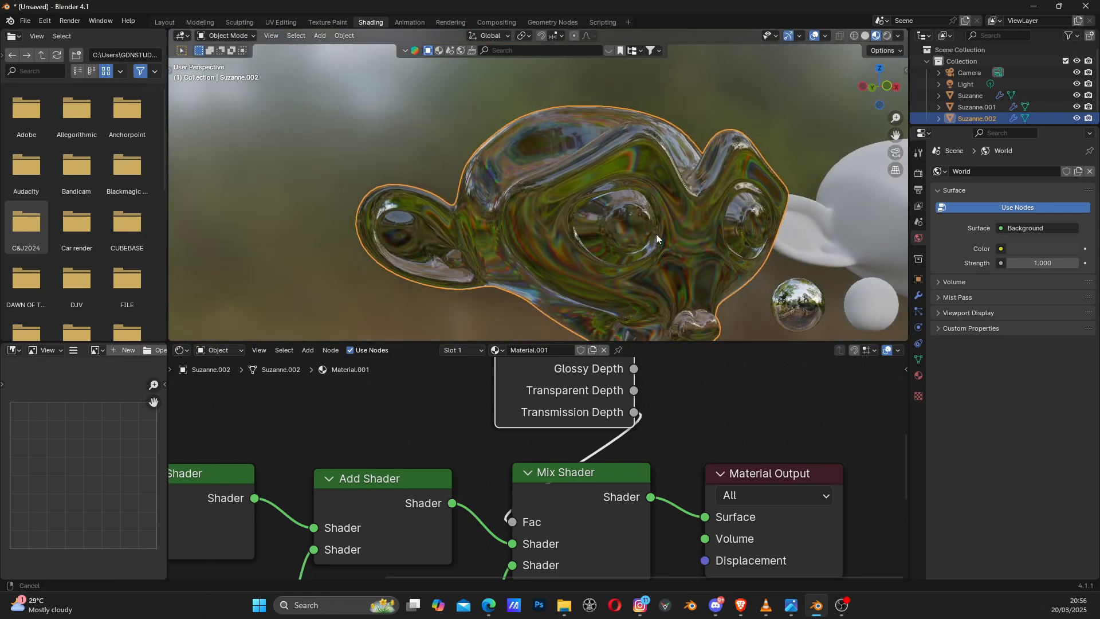
pyautogui.keyDown('shift'); pyautogui.moveTo(656, 234); pyautogui.dragTo(550, 147, button='middle'); pyautogui.keyUp('shift')
# Step: Add a Color Ramp node in the free space before the red and green Glass BSDFs
pyautogui.scroll(-5, 442, 428)
pyautogui.moveTo(426, 466); pyautogui.dragTo(593, 438, button='middle')
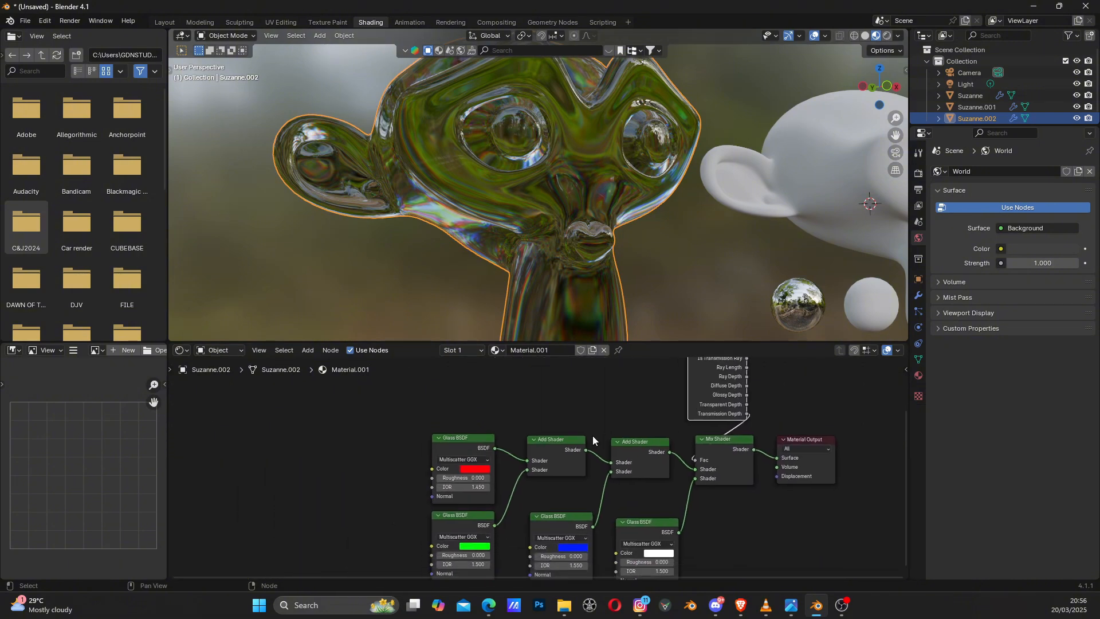
pyautogui.moveTo(400, 500); pyautogui.dragTo(412, 489, button='middle')
pyautogui.hotkey('shift', 'a')
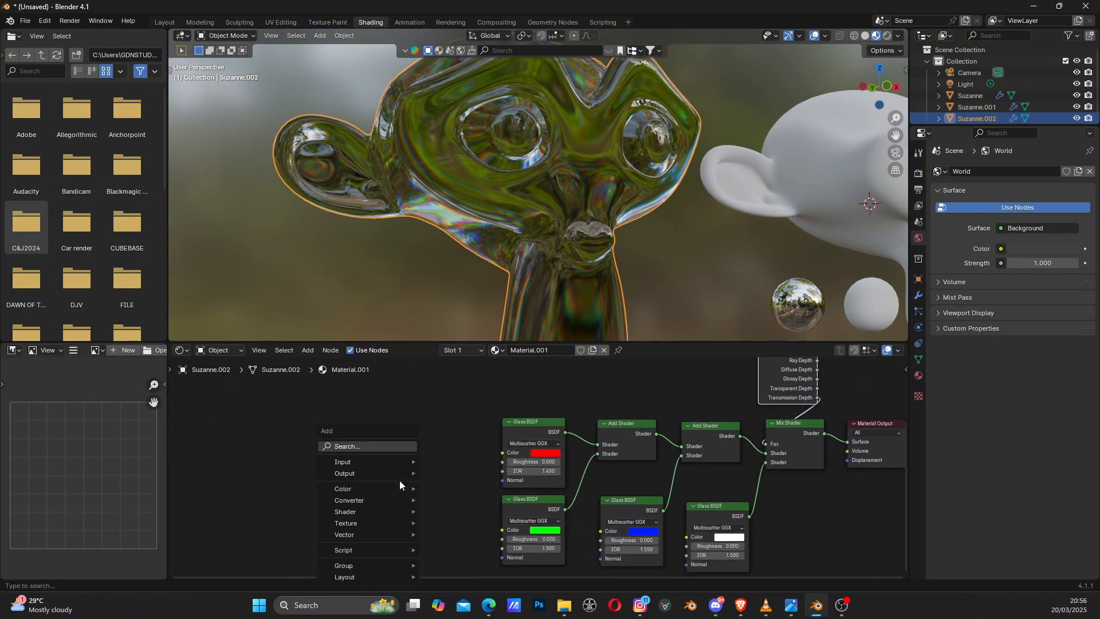
pyautogui.write('colo')
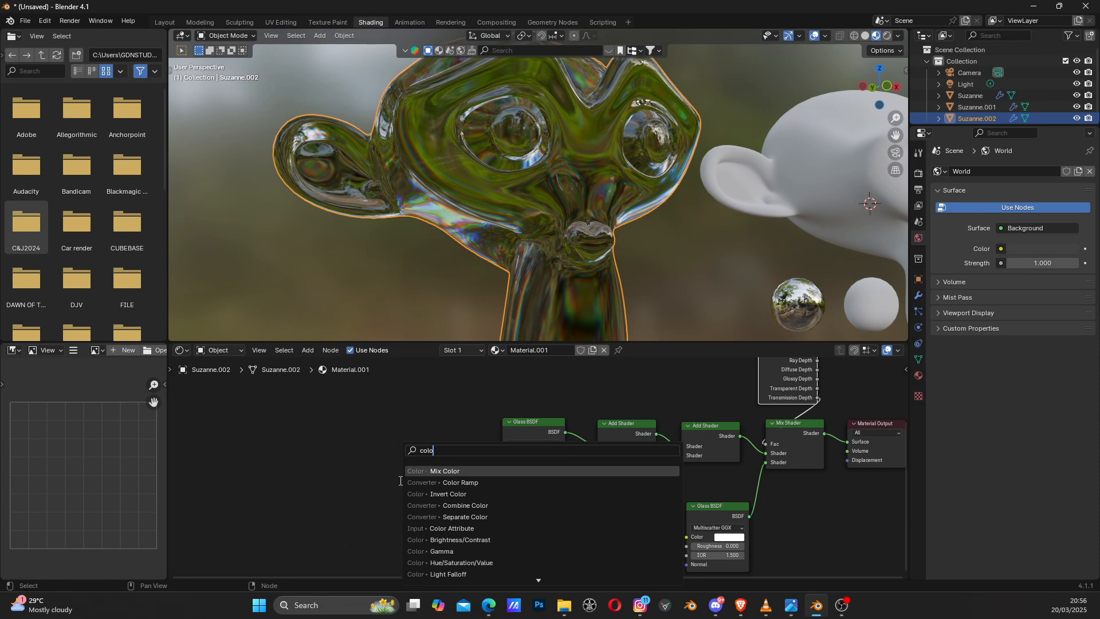
pyautogui.click(424, 483)
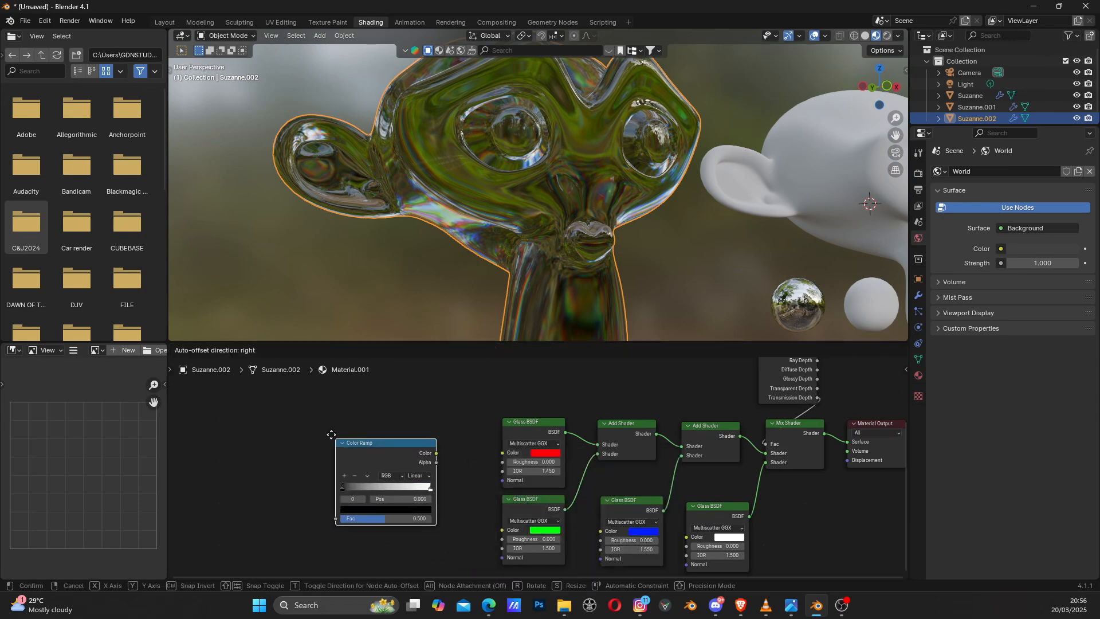
pyautogui.click(344, 444)
pyautogui.scroll(3, 465, 490)
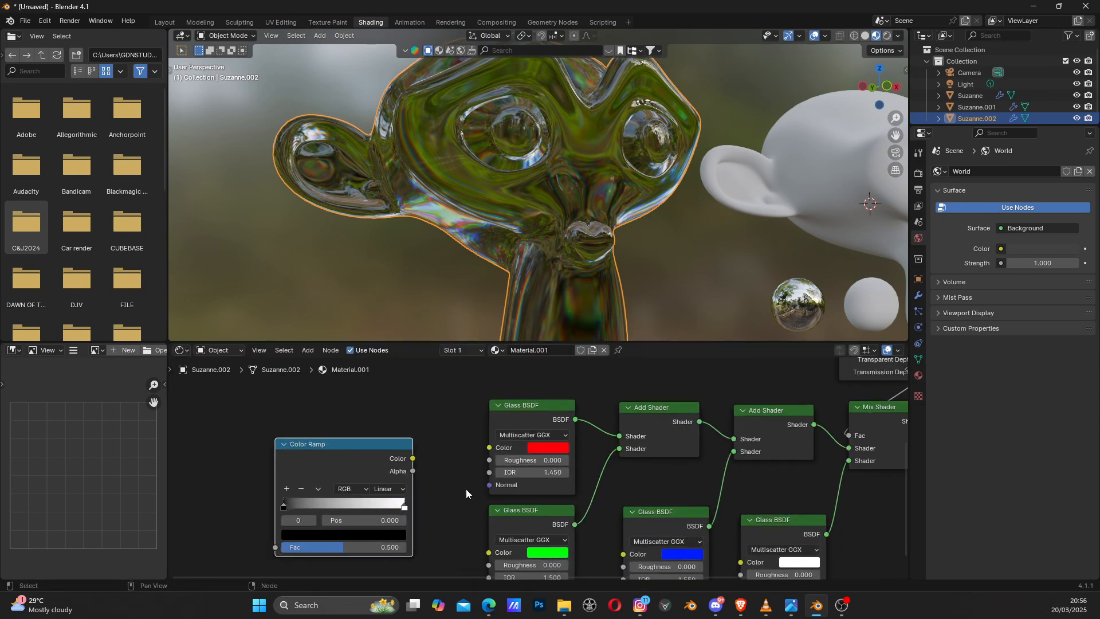
# Step: Connect the Color Ramp's Color output to the Roughness inputs of the red, green and blue Glass BSDFs
pyautogui.moveTo(475, 466); pyautogui.dragTo(441, 504, button='middle')
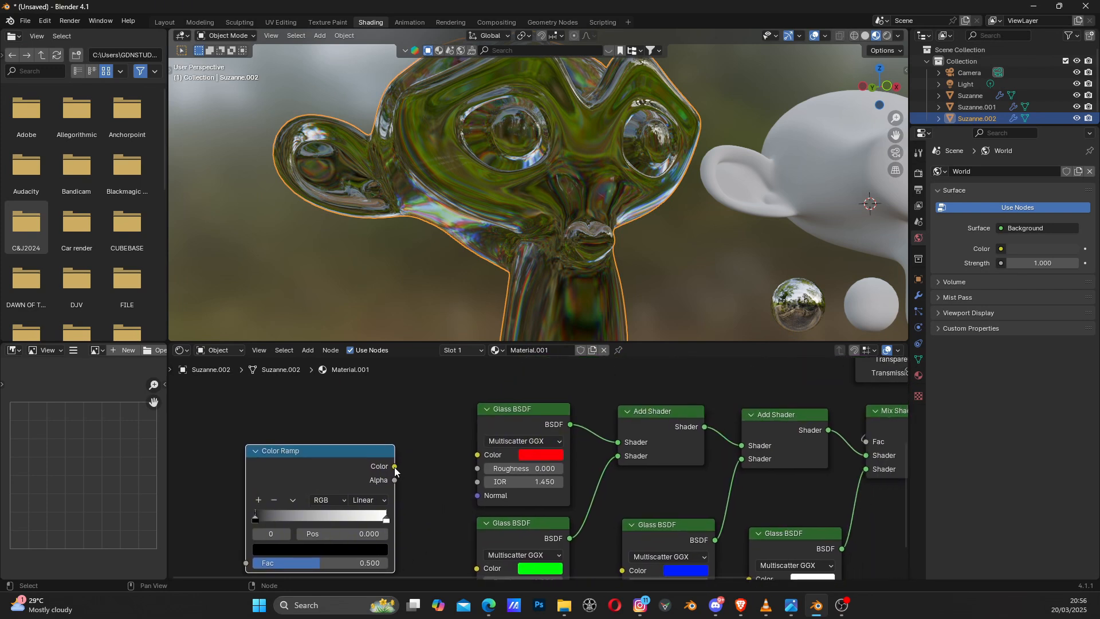
pyautogui.moveTo(394, 466); pyautogui.dragTo(477, 468)
pyautogui.moveTo(395, 473); pyautogui.dragTo(374, 400, button='middle')
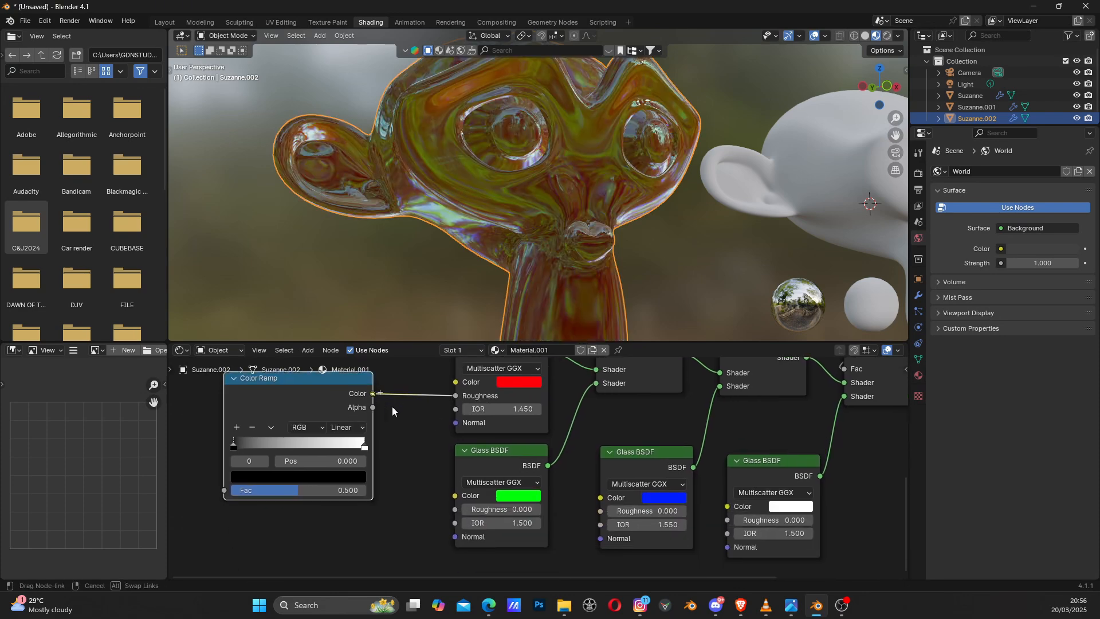
pyautogui.moveTo(450, 487); pyautogui.dragTo(455, 509)
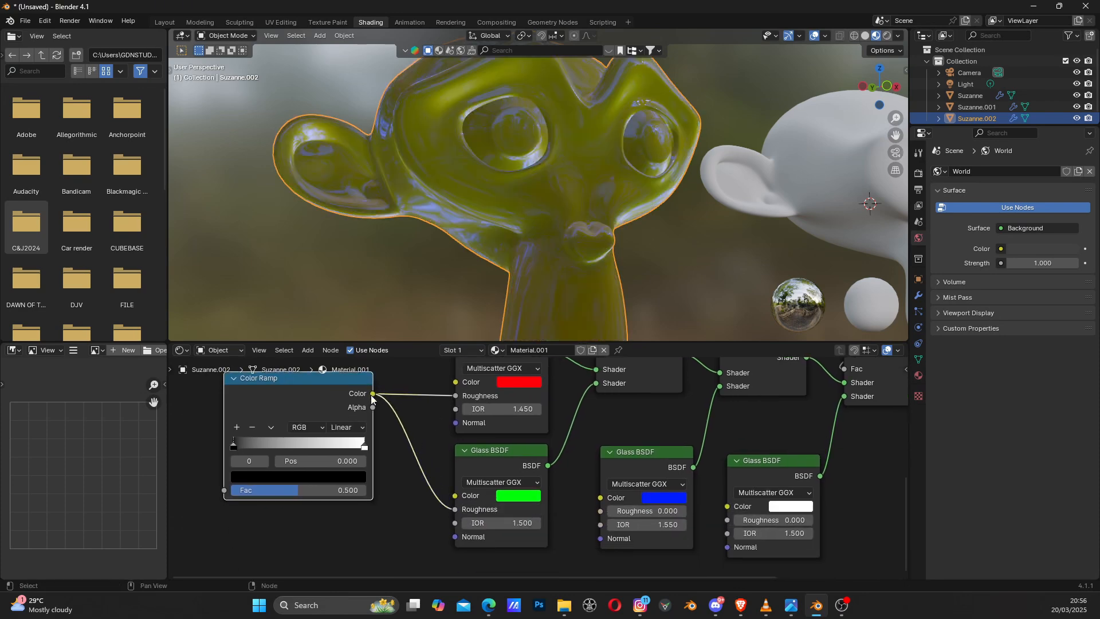
pyautogui.moveTo(373, 394); pyautogui.dragTo(601, 511)
pyautogui.moveTo(421, 438); pyautogui.dragTo(463, 490, button='middle')
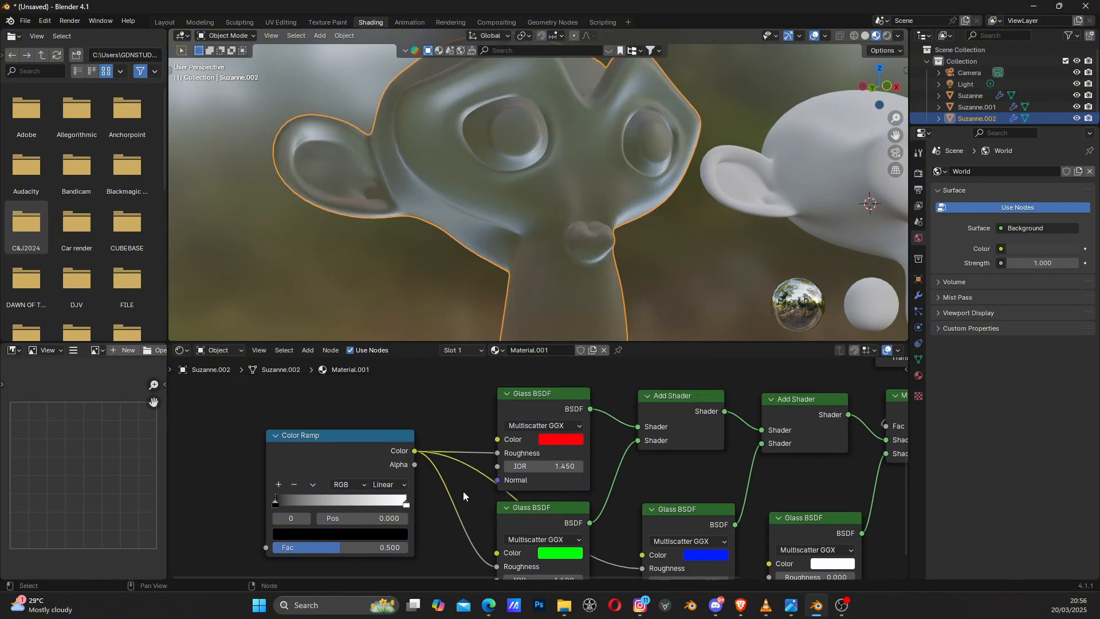
# Step: Add a Noise Texture node and place it before the Color Ramp
pyautogui.scroll(2, 540, 174)
pyautogui.moveTo(539, 181); pyautogui.dragTo(562, 229, button='middle')
pyautogui.moveTo(386, 229); pyautogui.dragTo(582, 223, button='middle')
pyautogui.moveTo(328, 451); pyautogui.dragTo(467, 460, button='middle')
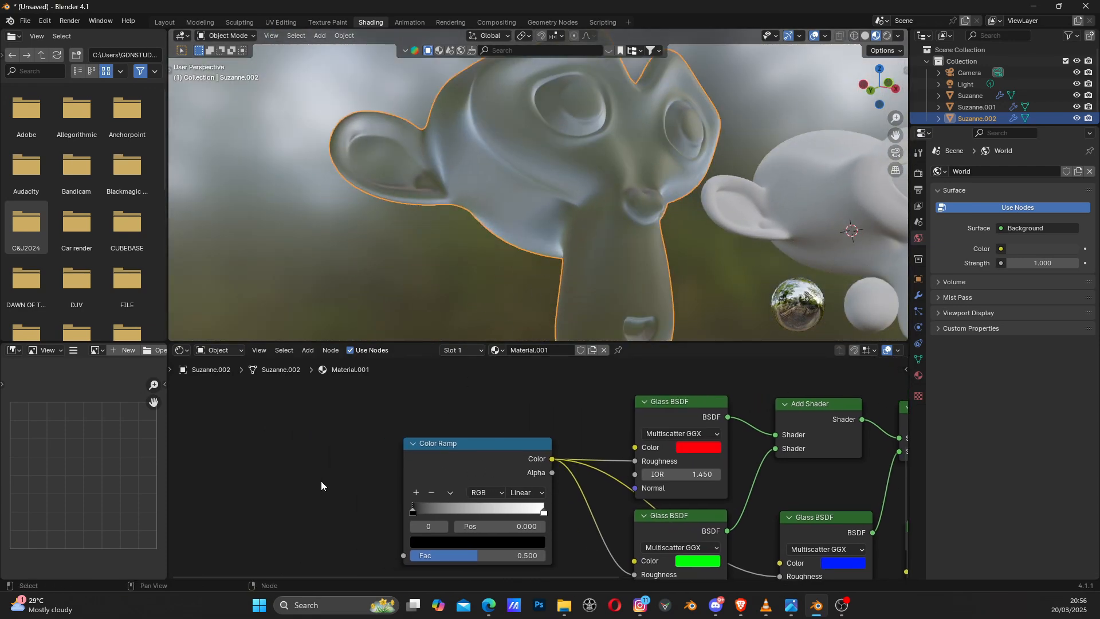
pyautogui.moveTo(302, 471); pyautogui.dragTo(404, 446, button='middle')
pyautogui.hotkey('shift', 'a')
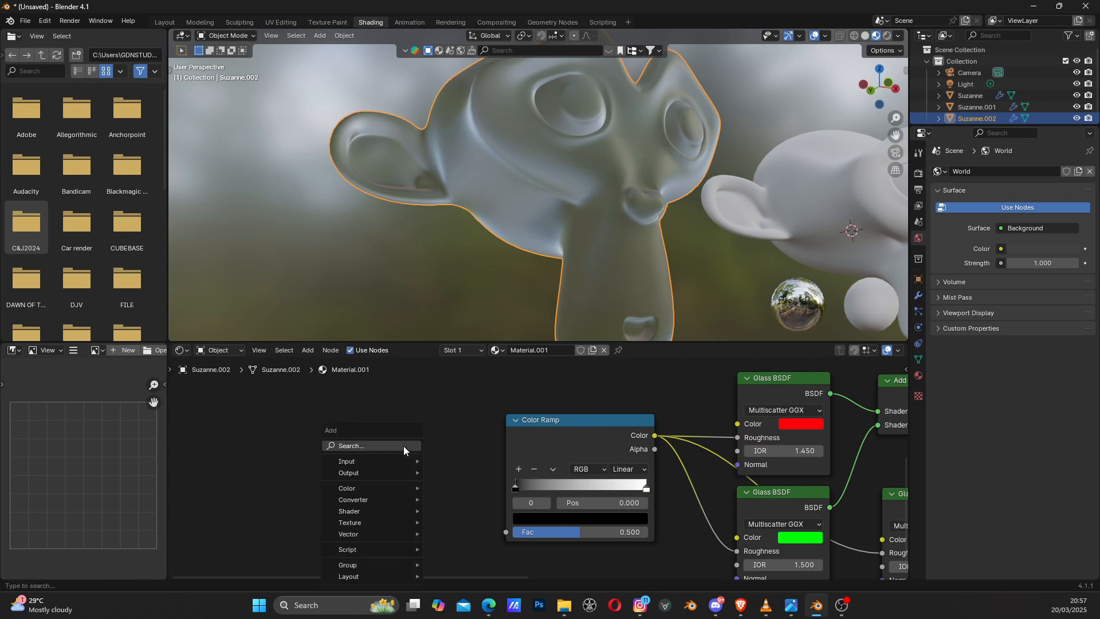
pyautogui.write('noise')
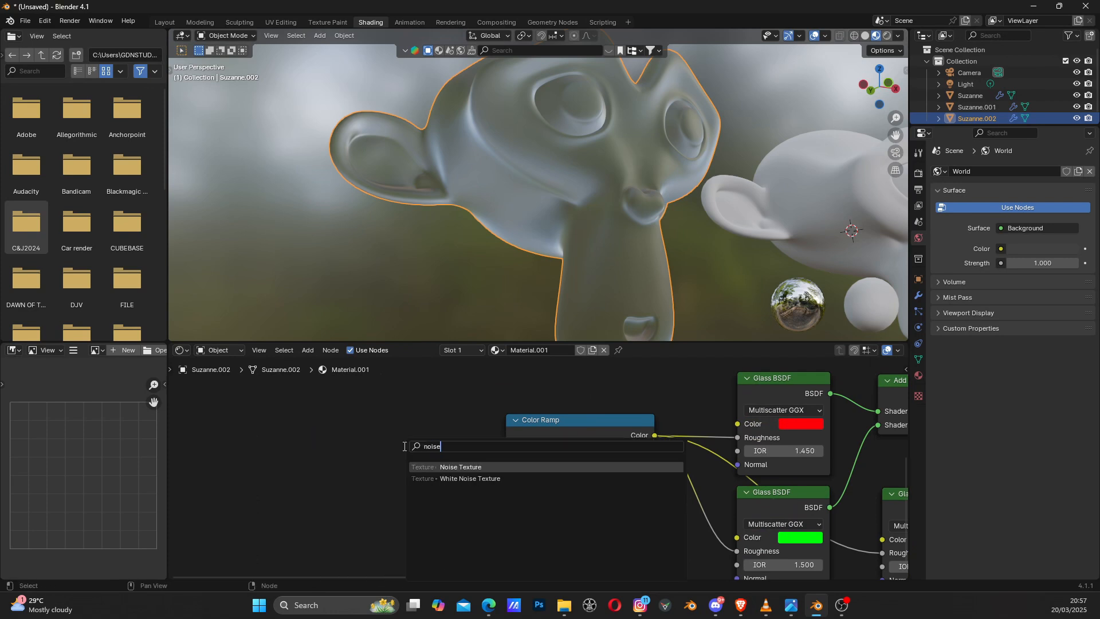
pyautogui.press('Return')
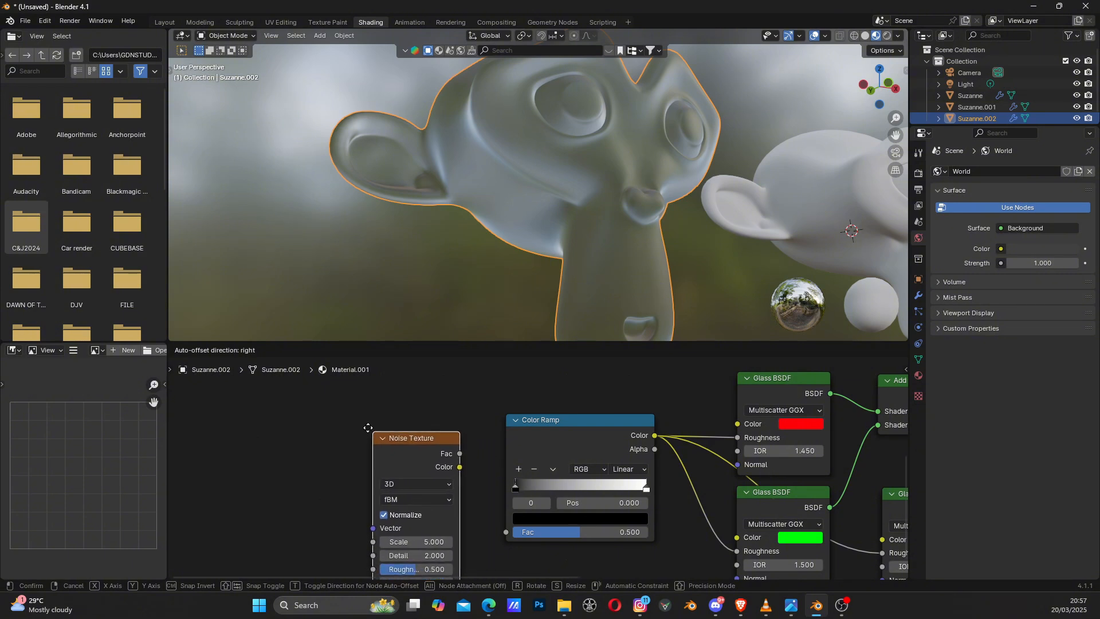
pyautogui.click(336, 429)
# Step: Connect the Noise Texture's Fac output to the Color Ramp's Fac input, with the noise node moved slightly away from the ramp
pyautogui.scroll(1, 492, 479)
pyautogui.moveTo(467, 496); pyautogui.dragTo(489, 458, button='middle')
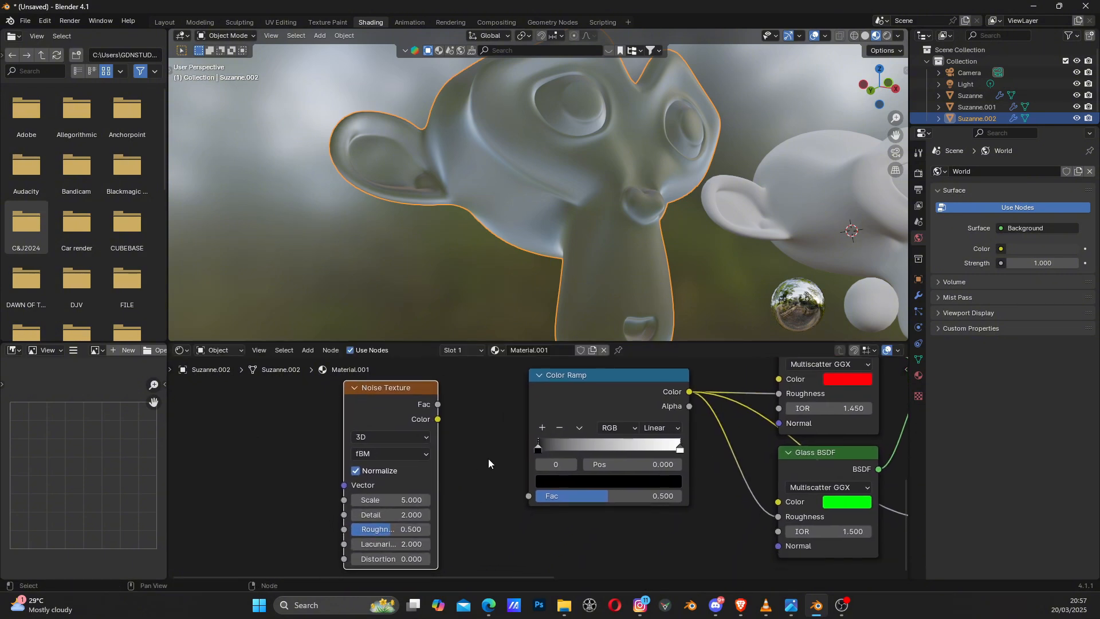
pyautogui.scroll(1, 465, 414)
pyautogui.moveTo(464, 412); pyautogui.dragTo(479, 428, button='middle')
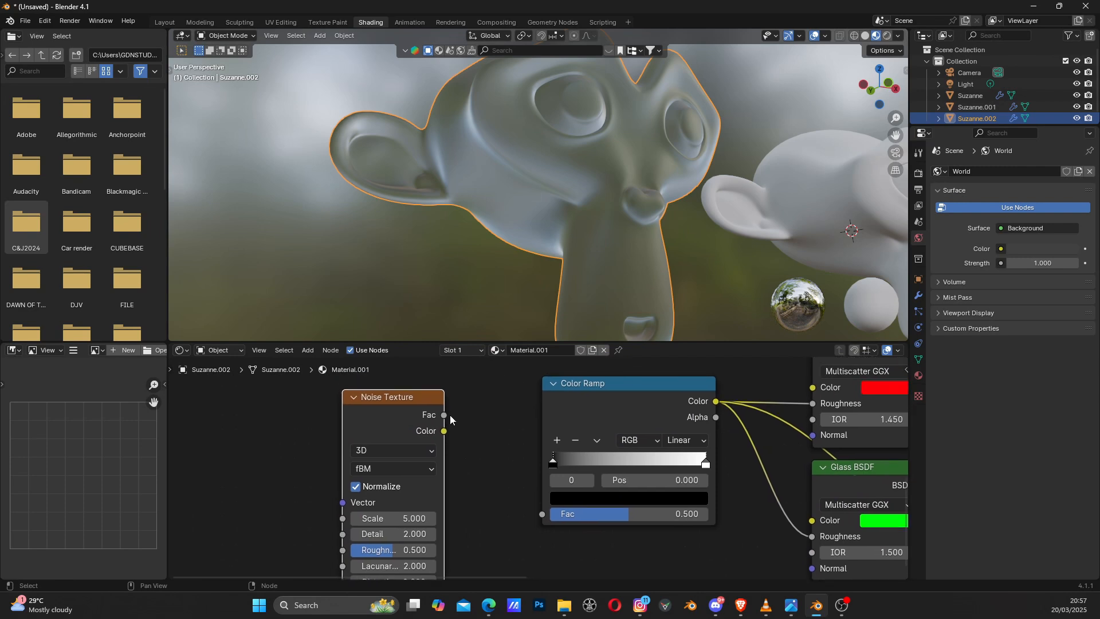
pyautogui.moveTo(397, 412); pyautogui.dragTo(471, 431)
pyautogui.moveTo(505, 477); pyautogui.dragTo(535, 511)
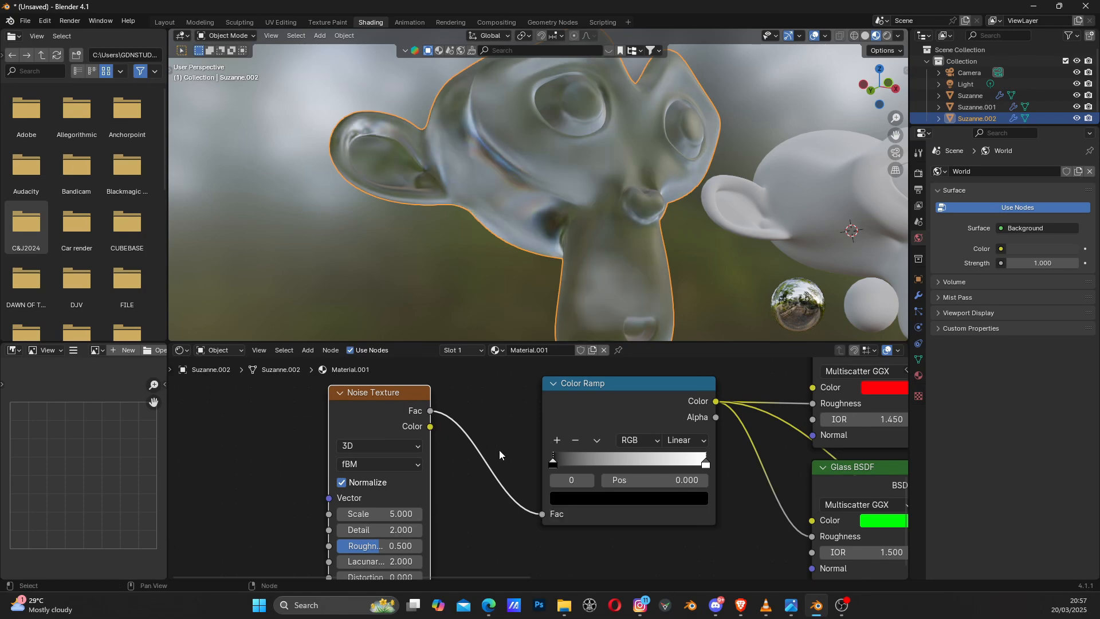
pyautogui.moveTo(579, 167); pyautogui.dragTo(533, 229, button='middle')
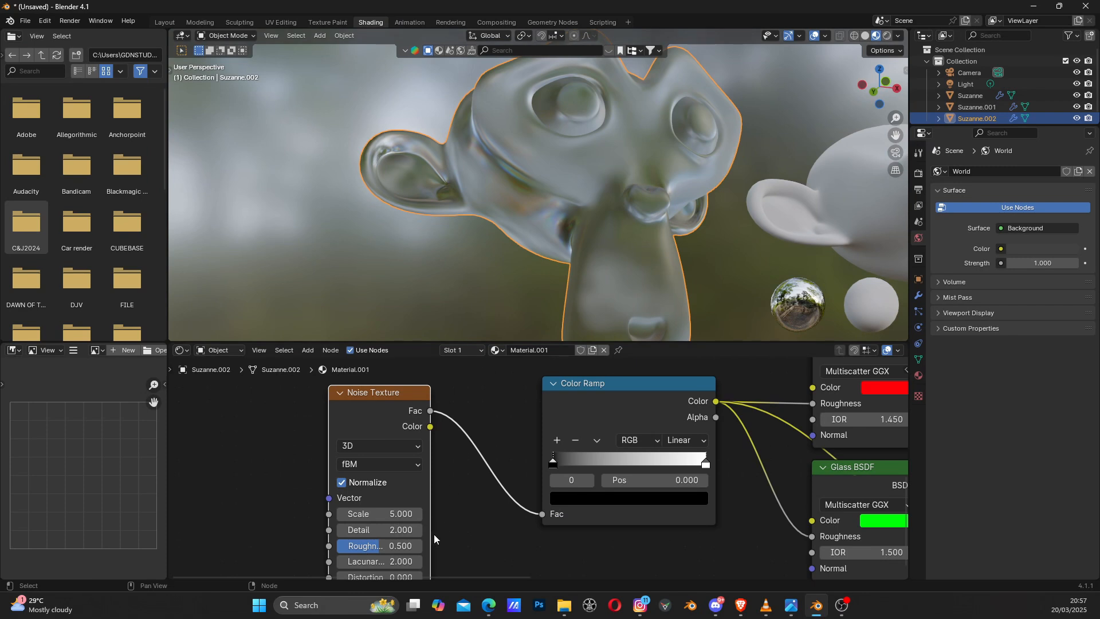
# Step: Search the add-ons for "node" to check that Node Wrangler is enabled, and save the preferences
pyautogui.moveTo(435, 534); pyautogui.dragTo(559, 528, button='middle')
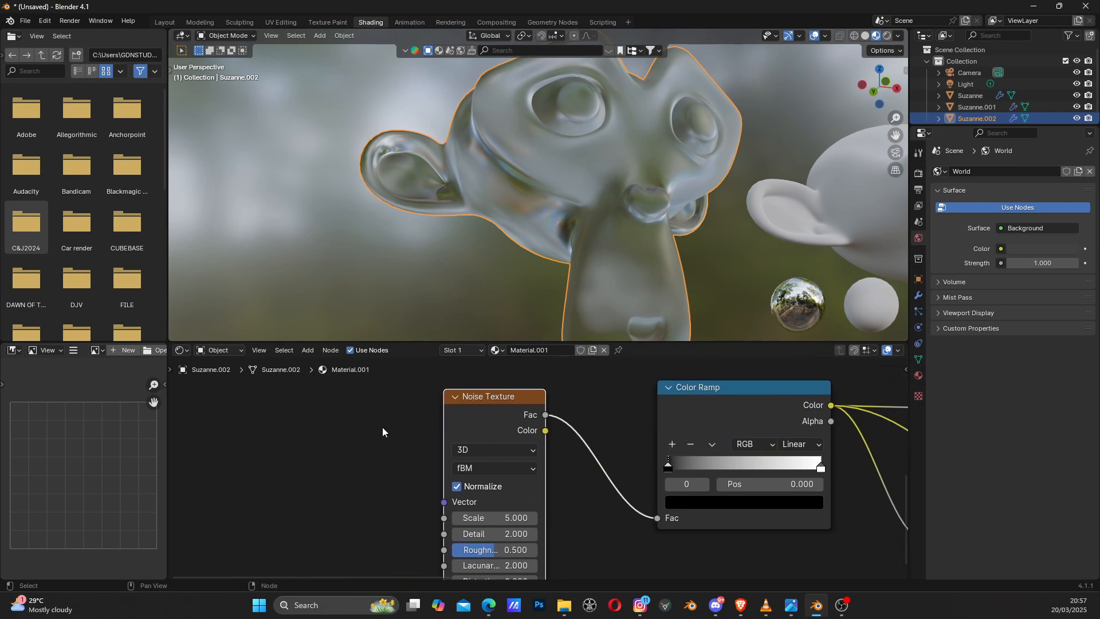
pyautogui.click(45, 21)
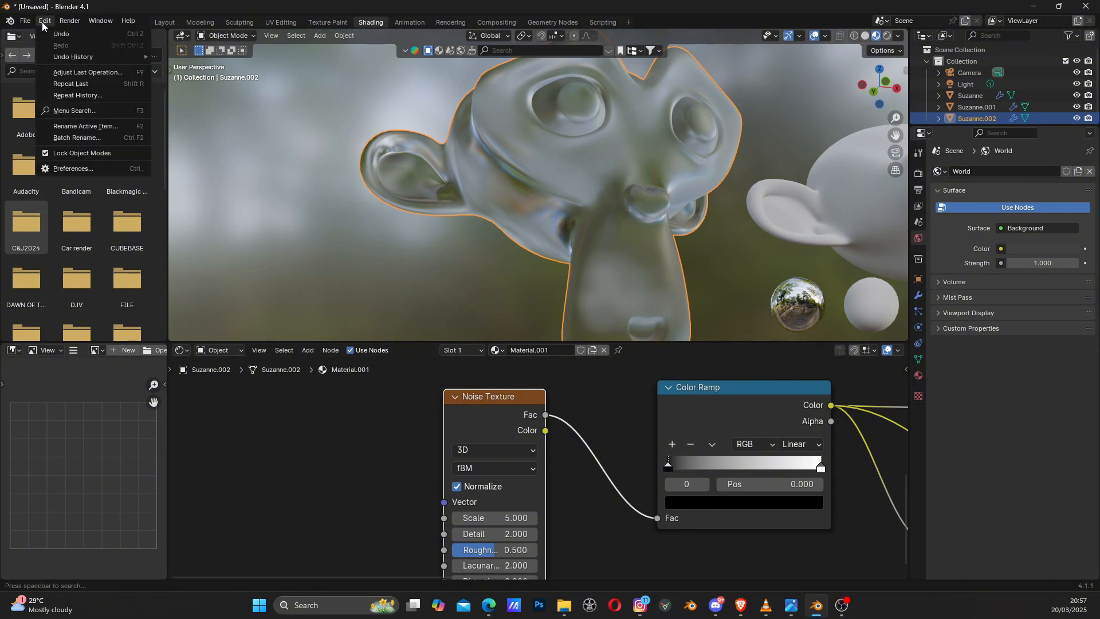
pyautogui.click(79, 167)
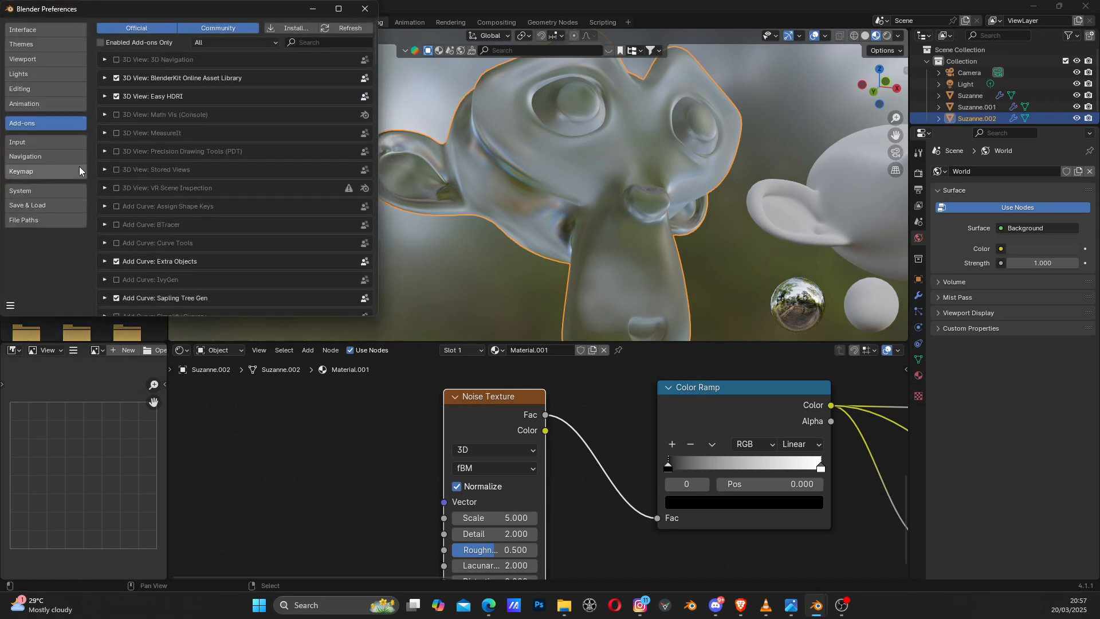
pyautogui.click(338, 40)
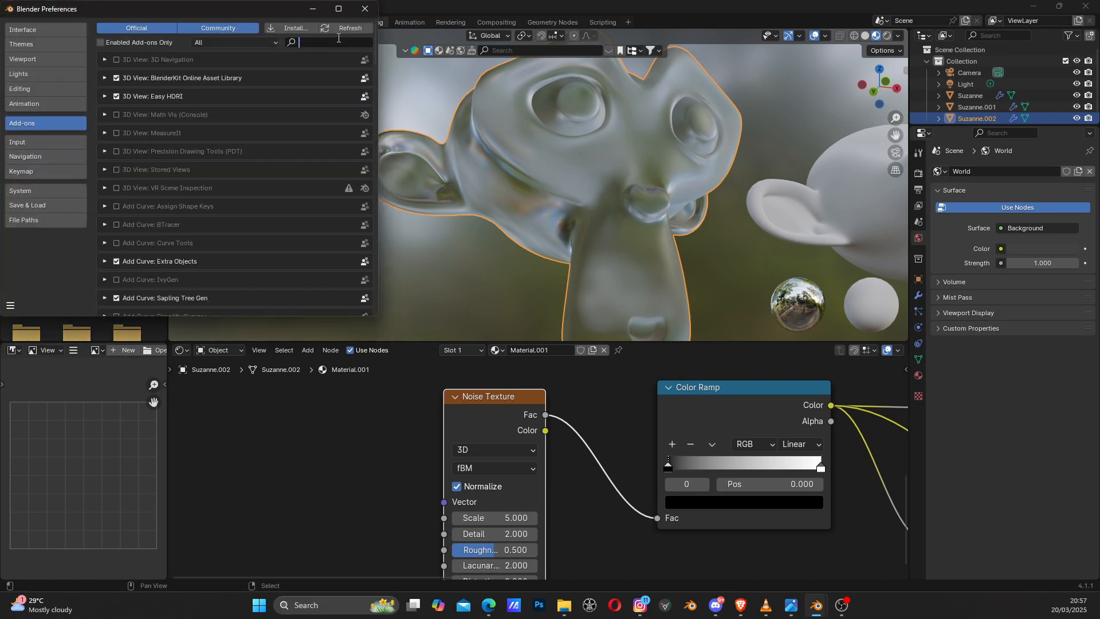
pyautogui.write('node')
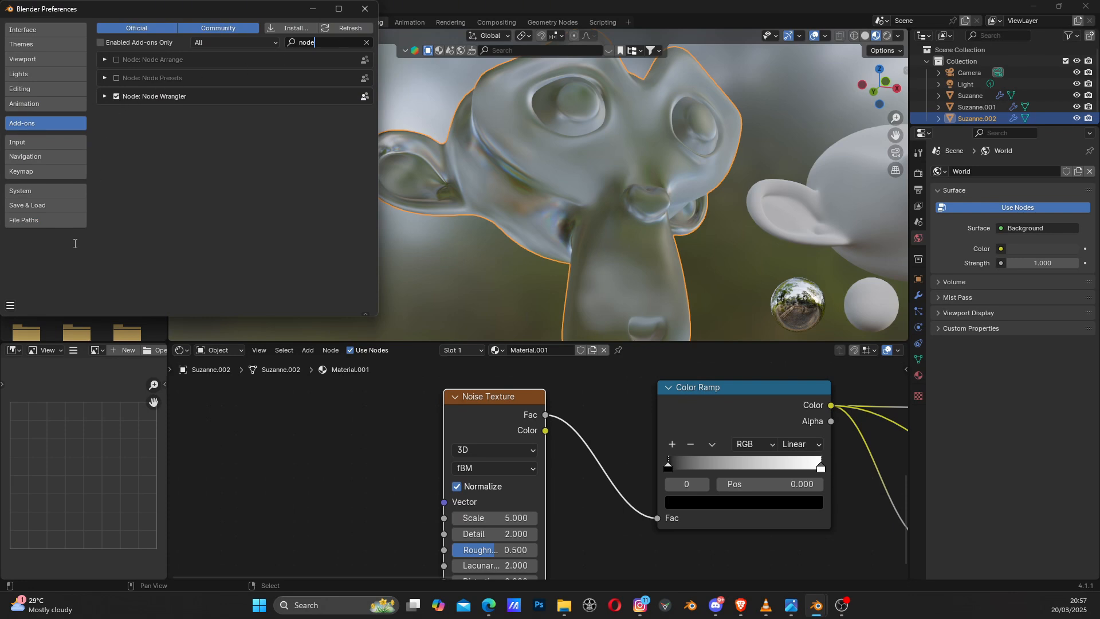
pyautogui.click(10, 305)
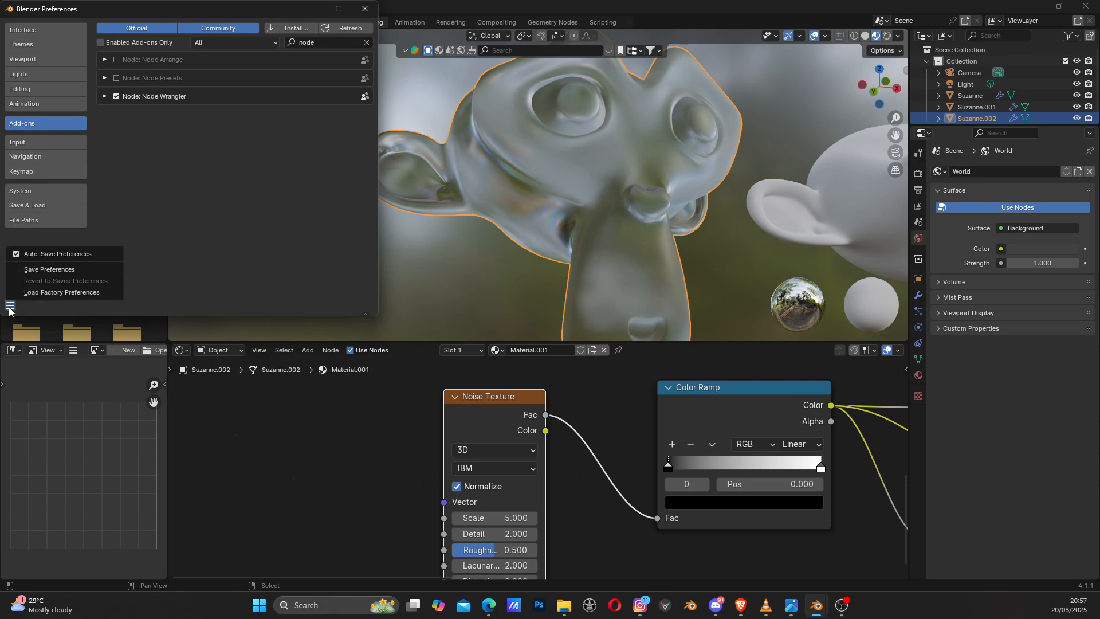
pyautogui.click(41, 270)
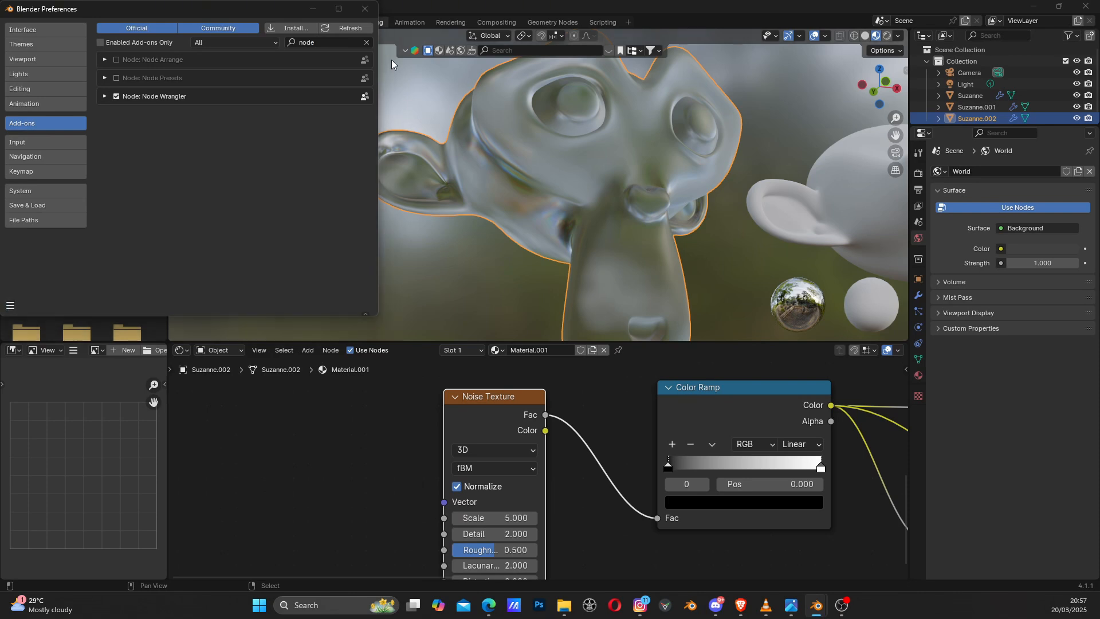
pyautogui.click(365, 8)
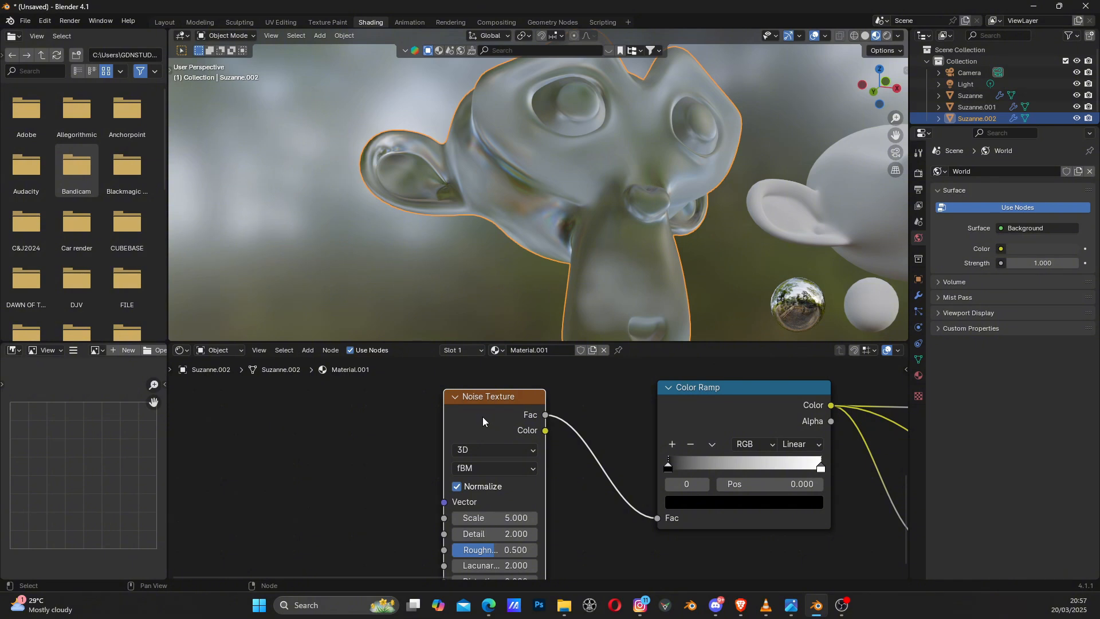
# Step: Add linked Texture Coordinate and Mapping nodes in front of the Noise Texture using Node Wrangler
pyautogui.hotkey('ctrl', 't')
pyautogui.moveTo(461, 460); pyautogui.dragTo(554, 440, button='middle')
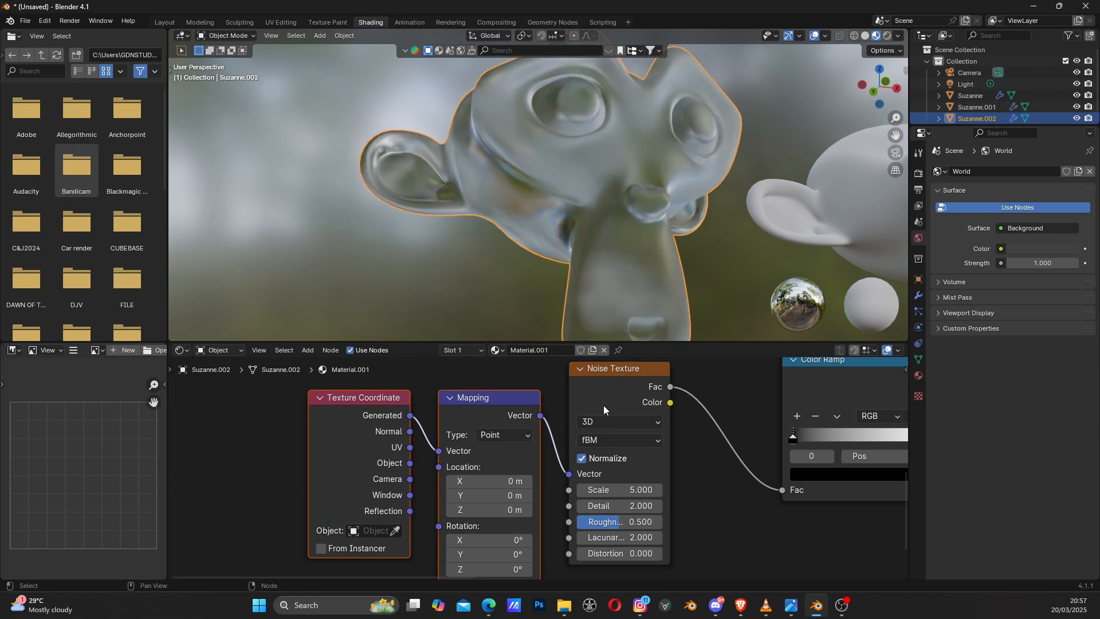
pyautogui.moveTo(362, 428); pyautogui.dragTo(346, 435)
pyautogui.moveTo(464, 482); pyautogui.dragTo(467, 470, button='middle')
pyautogui.scroll(1, 436, 456)
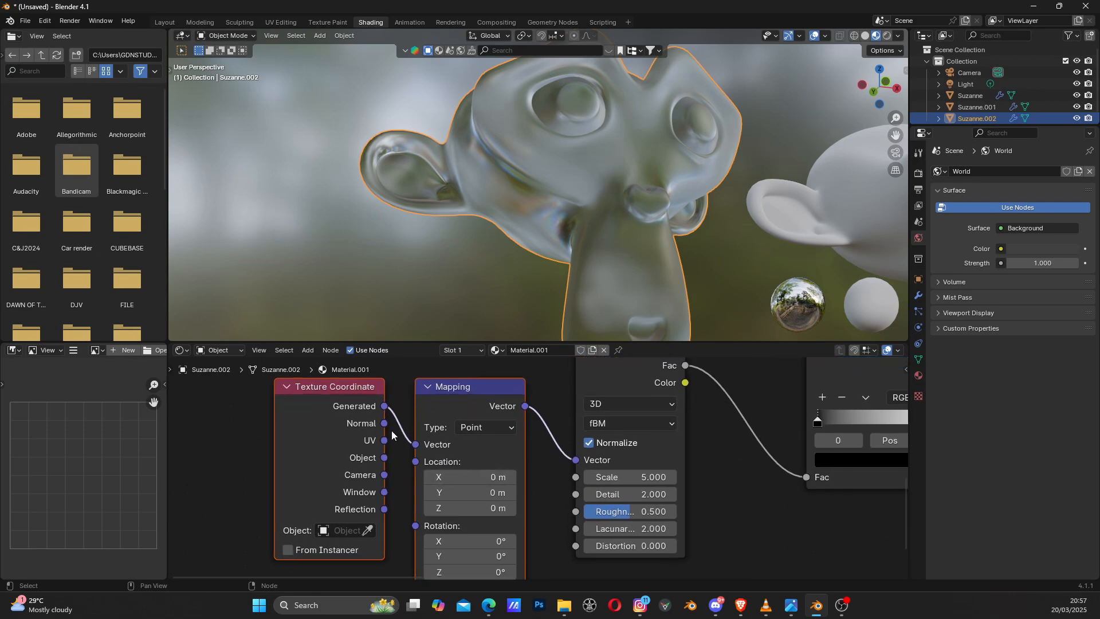
# Step: Replace the Generated link into the Mapping node's Vector input with the Texture Coordinate's Object output
pyautogui.moveTo(377, 422); pyautogui.dragTo(384, 444, button='middle')
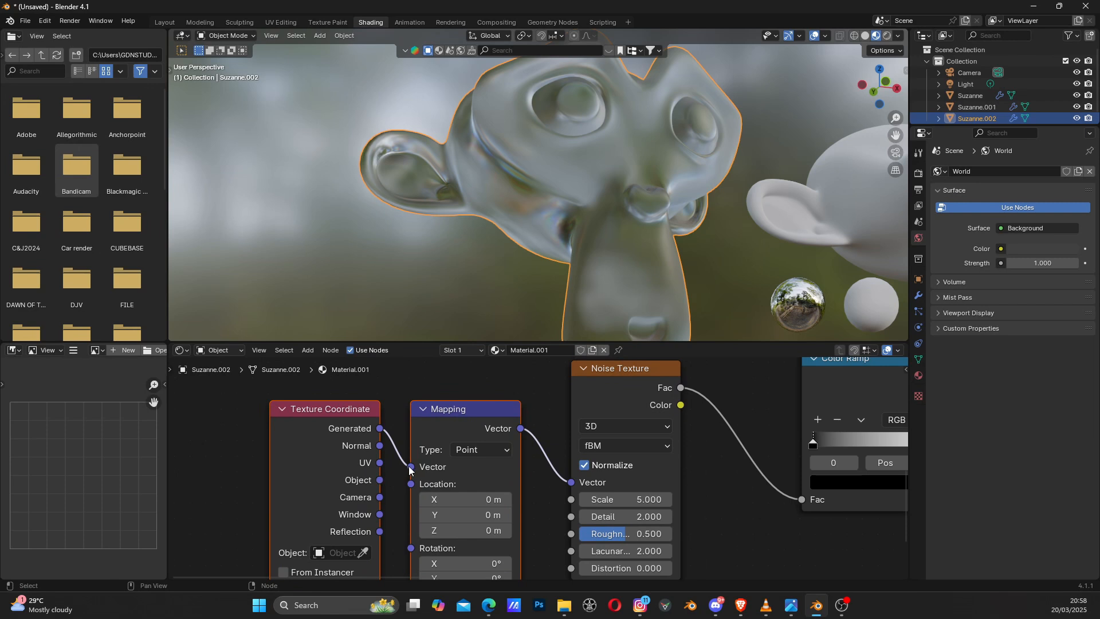
pyautogui.moveTo(409, 467); pyautogui.dragTo(380, 431)
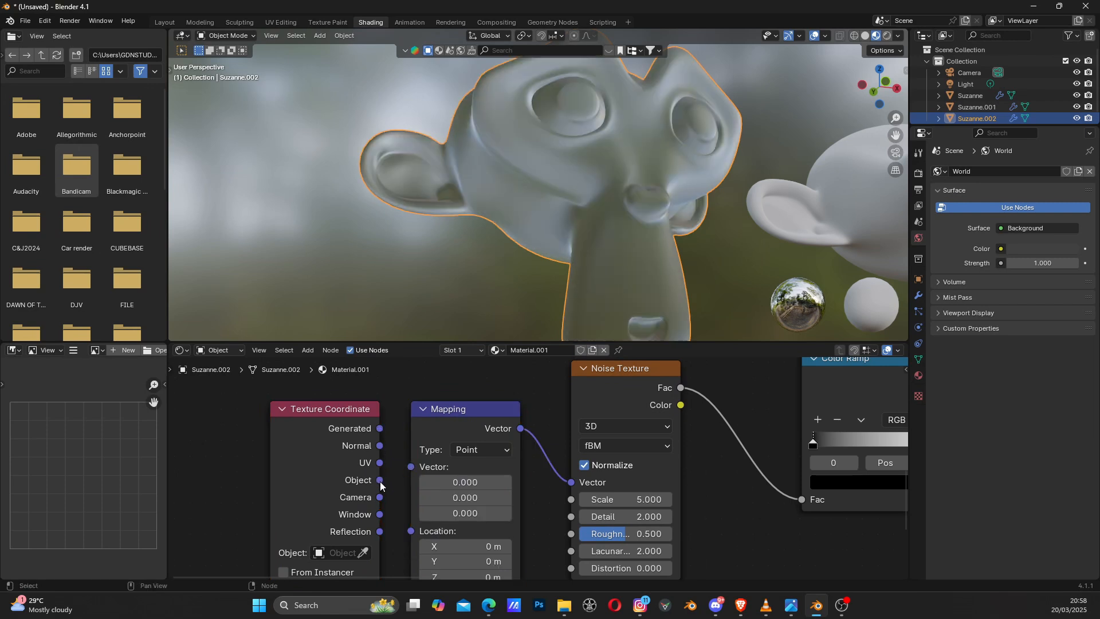
pyautogui.moveTo(380, 483); pyautogui.dragTo(410, 467)
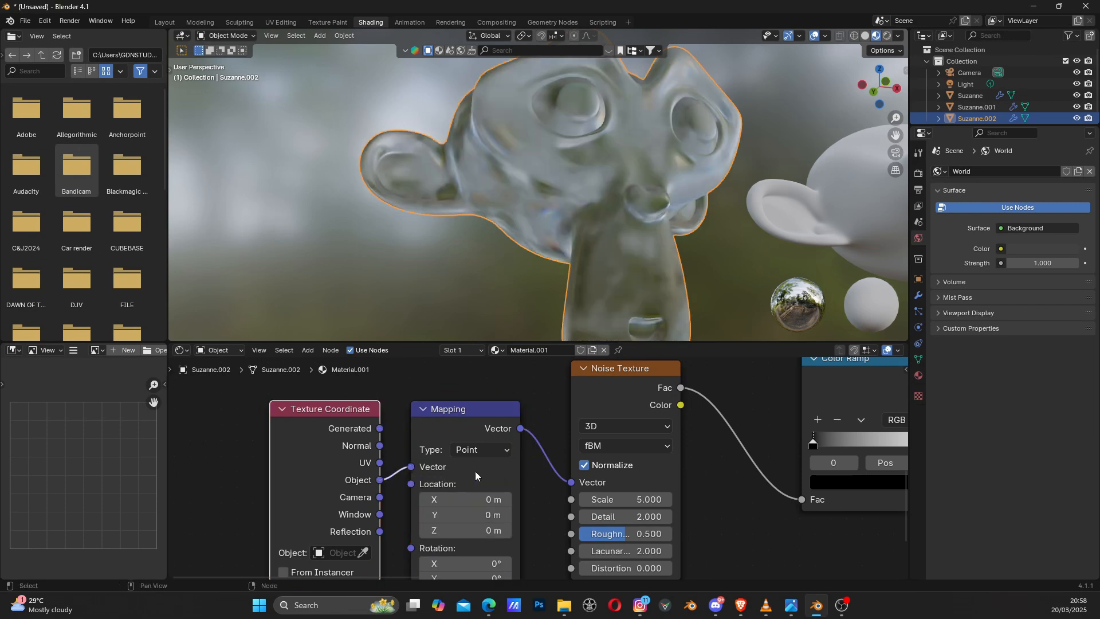
# Step: Set the Noise Texture's Scale to 15 and inspect the pattern on the monkey head
pyautogui.moveTo(531, 227); pyautogui.dragTo(573, 321, button='middle')
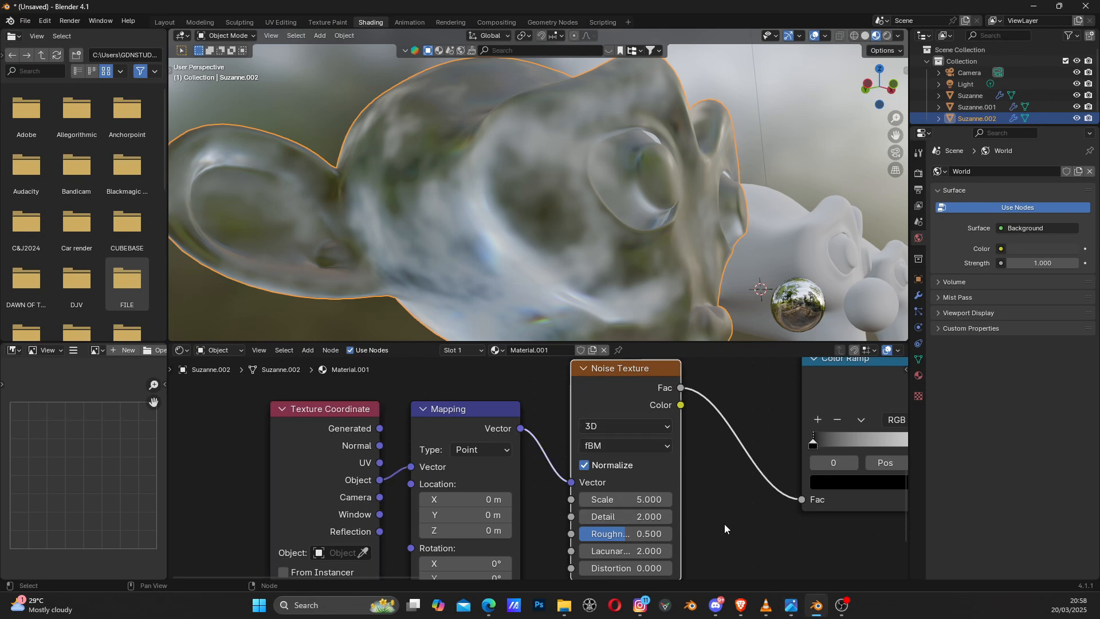
pyautogui.moveTo(724, 523); pyautogui.dragTo(719, 498, button='middle')
pyautogui.click(642, 475)
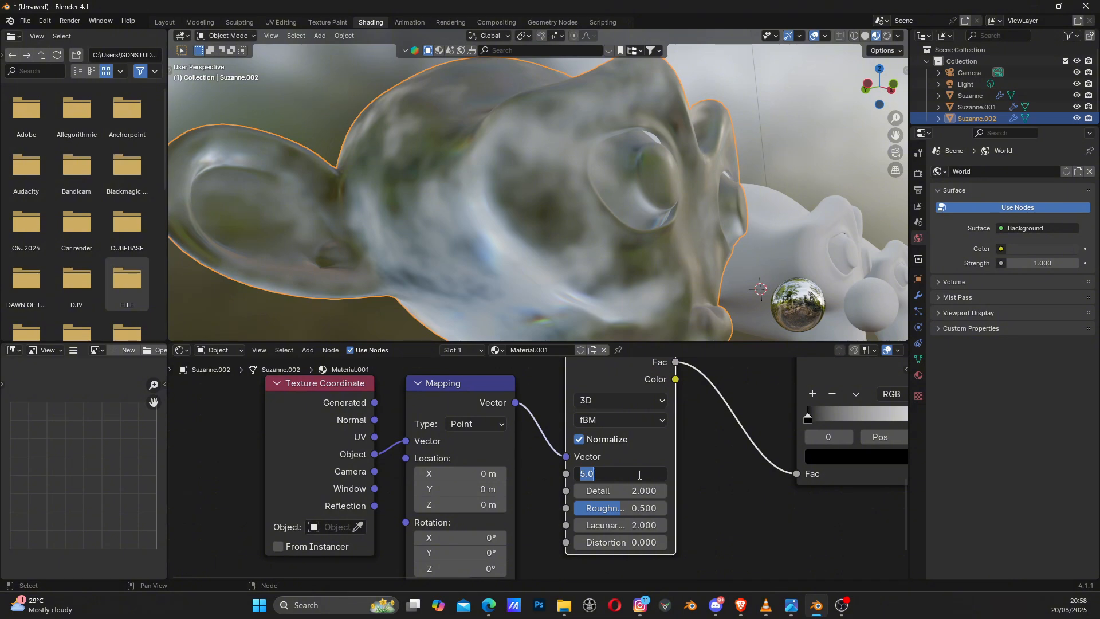
pyautogui.write('15')
pyautogui.press('Return')
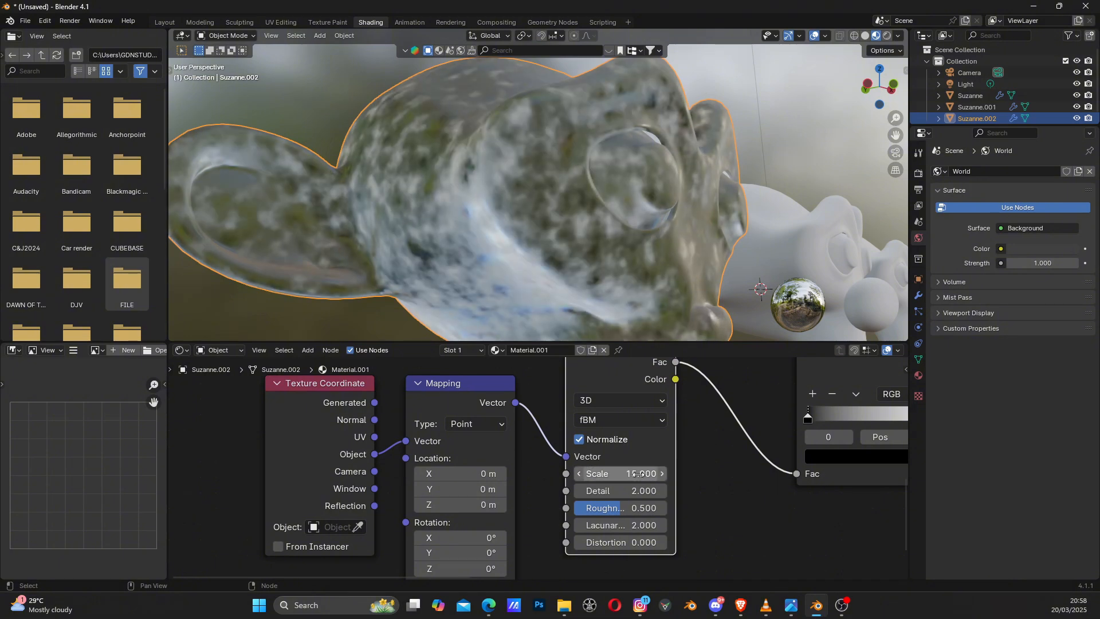
pyautogui.moveTo(614, 290); pyautogui.dragTo(585, 273, button='middle')
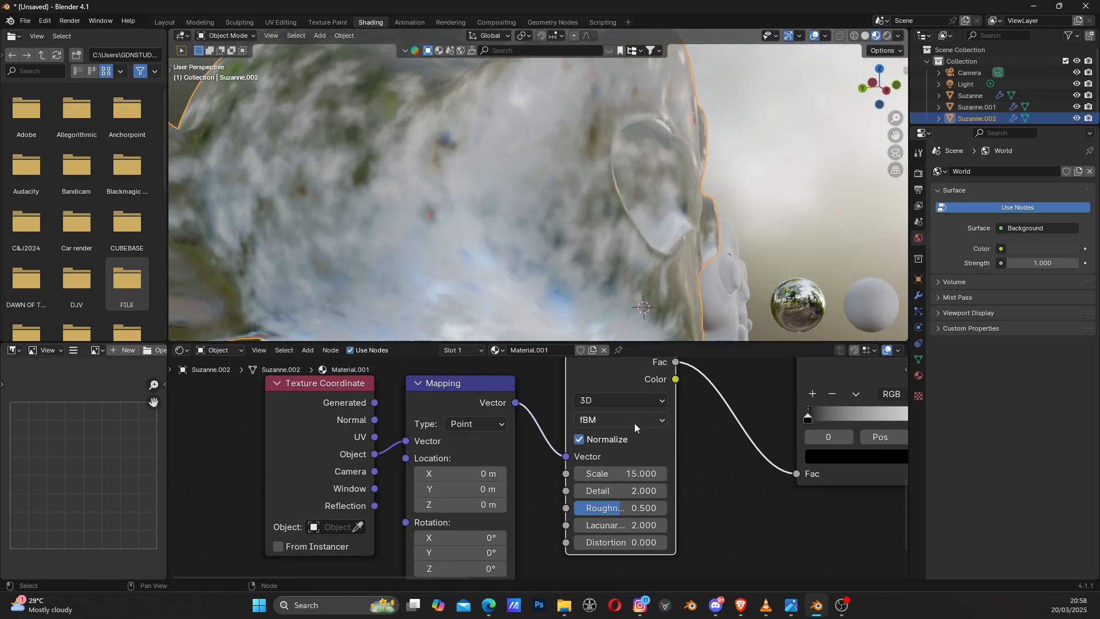
# Step: Switch off Normalize on the Noise Texture to compare the glass look, and switch it back on
pyautogui.moveTo(712, 433); pyautogui.dragTo(711, 467, button='middle')
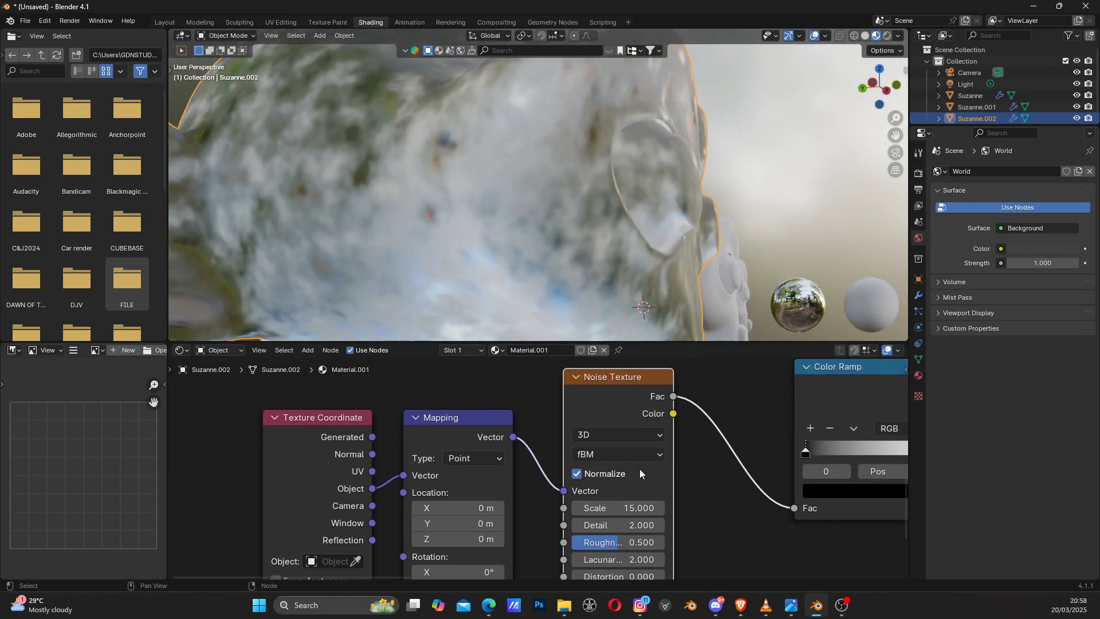
pyautogui.click(577, 475)
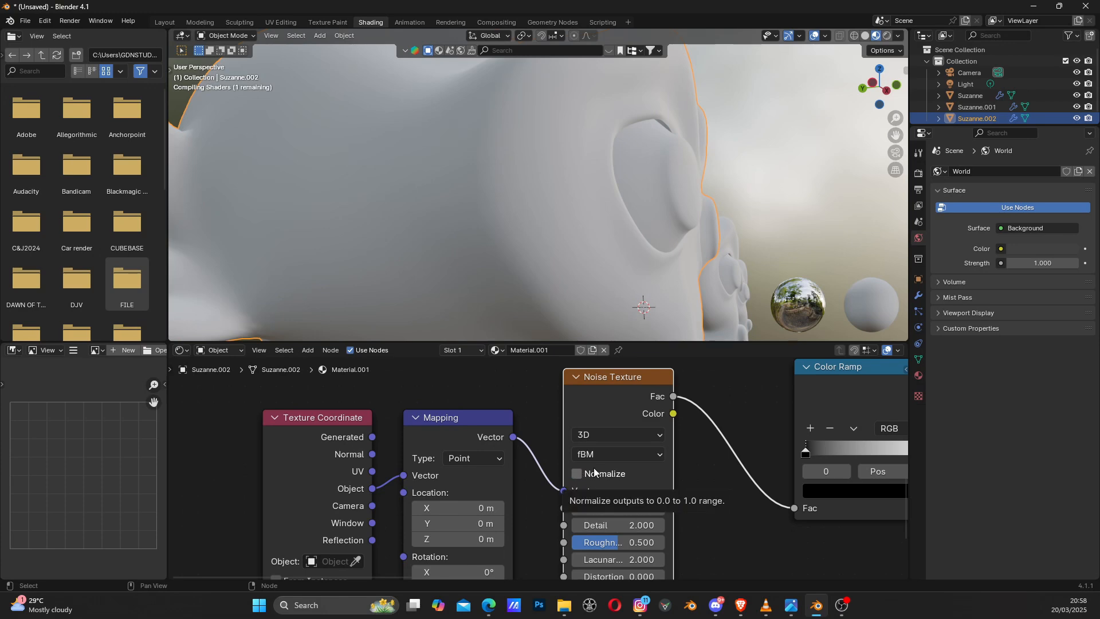
pyautogui.scroll(-6, 519, 253)
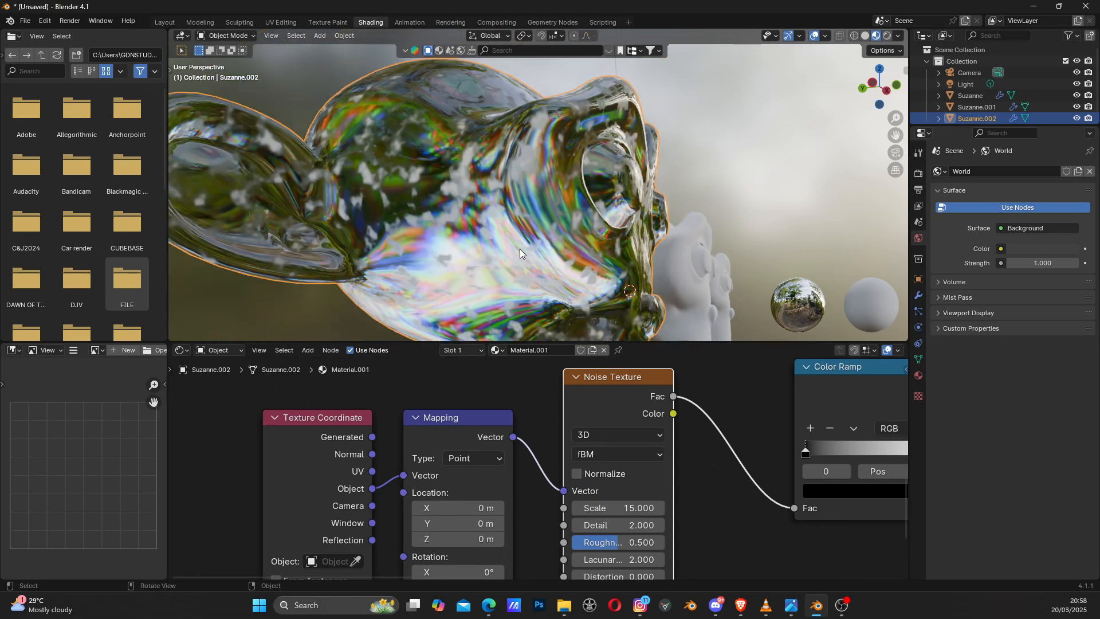
pyautogui.moveTo(518, 246); pyautogui.dragTo(537, 227, button='middle')
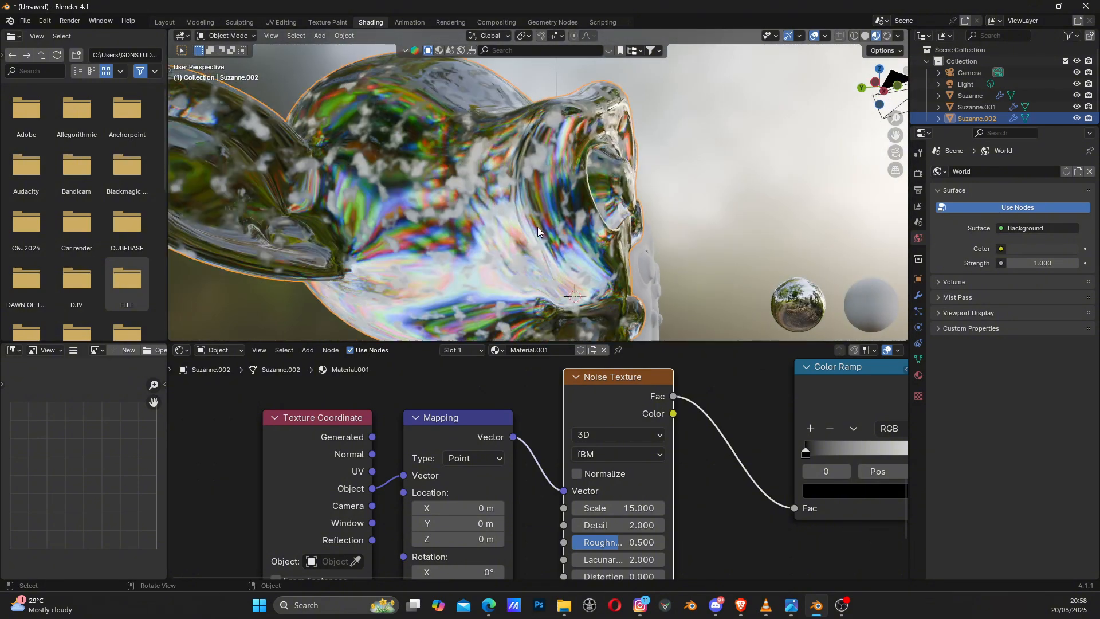
pyautogui.click(576, 473)
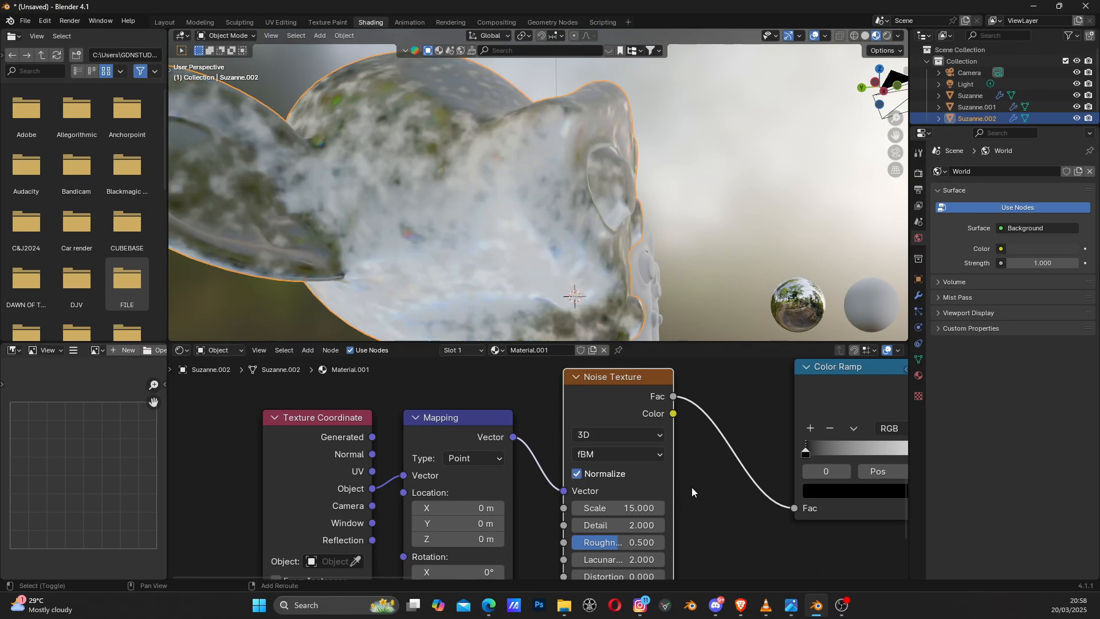
# Step: Set the Noise Texture's Detail to 15
pyautogui.moveTo(696, 511); pyautogui.dragTo(683, 477, button='middle')
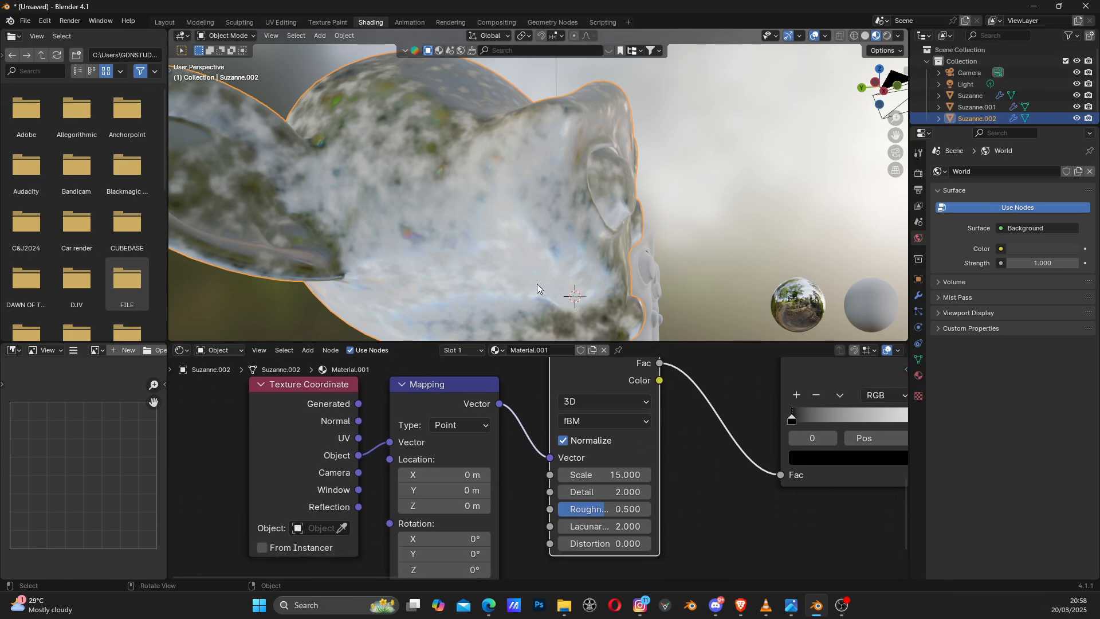
pyautogui.moveTo(537, 284); pyautogui.dragTo(512, 282, button='middle')
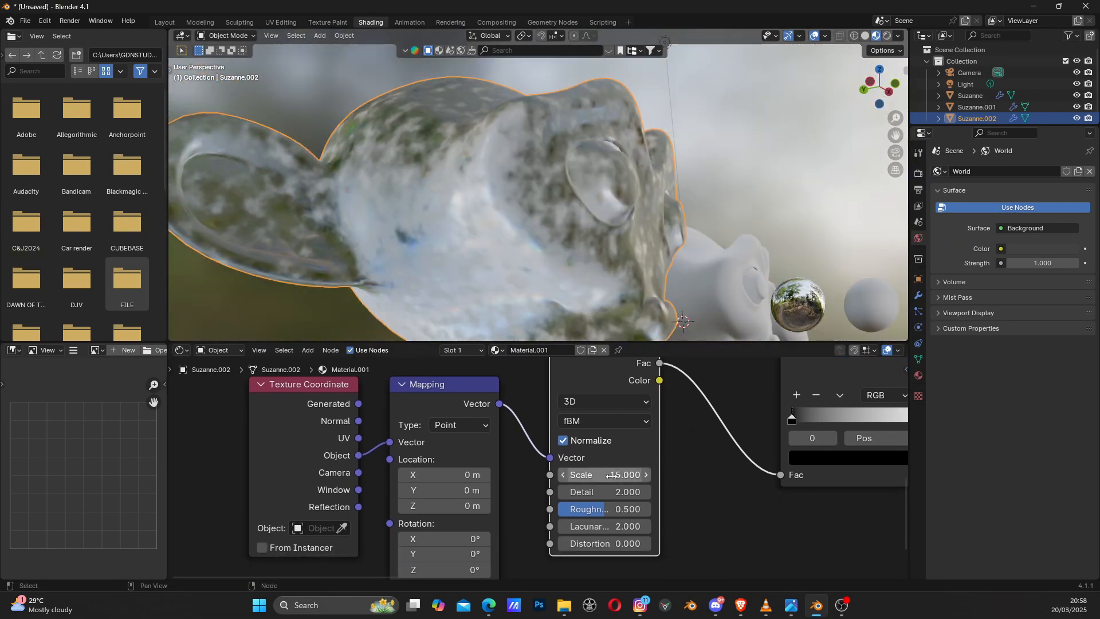
pyautogui.click(617, 493)
pyautogui.write('15')
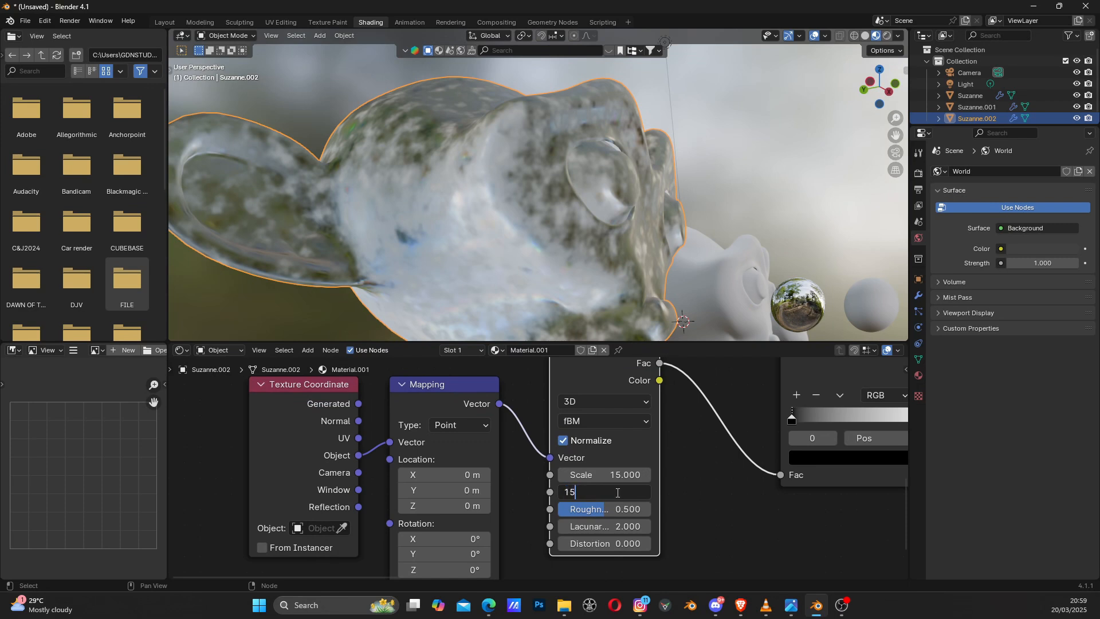
pyautogui.press('Return')
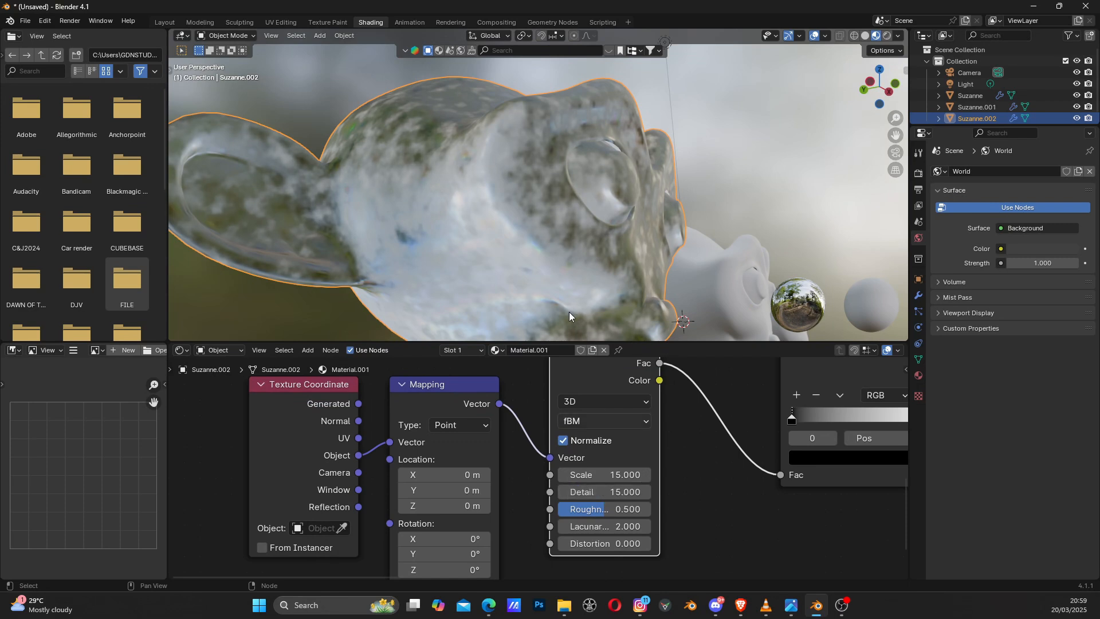
# Step: Move the Noise Texture node slightly away from the Mapping node, towards the Color Ramp
pyautogui.moveTo(684, 533); pyautogui.dragTo(660, 514, button='middle')
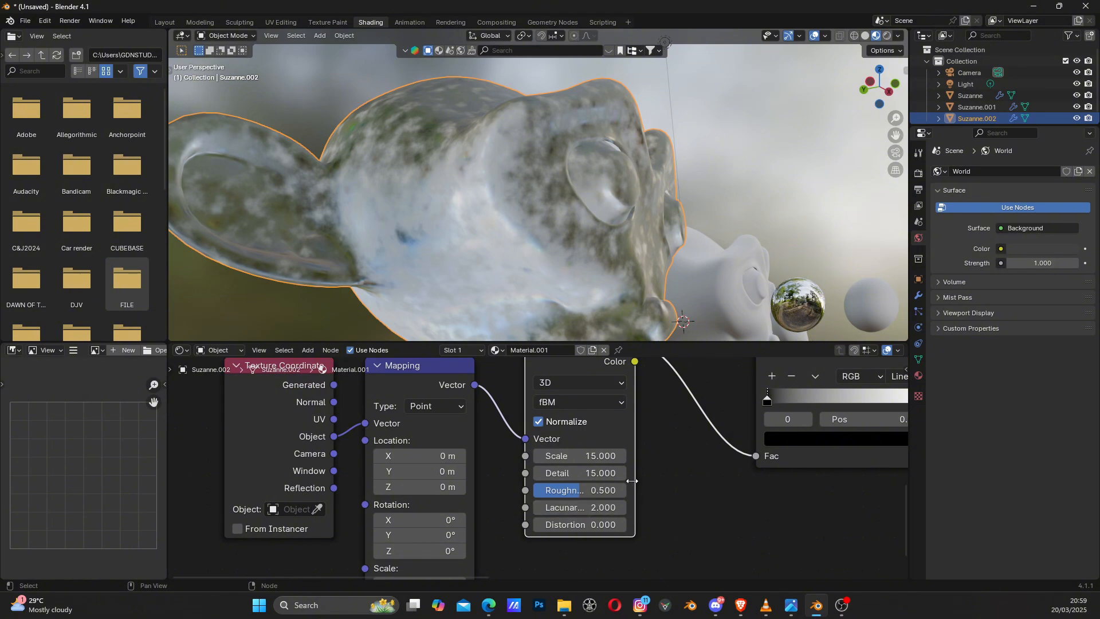
pyautogui.press('g')
pyautogui.click(655, 478)
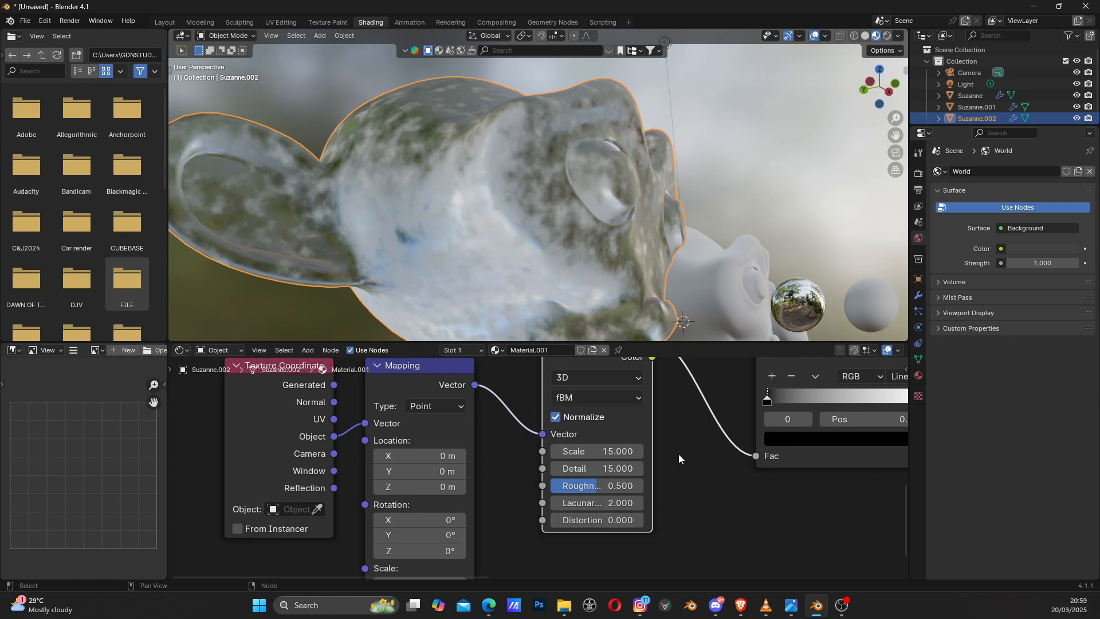
# Step: Move the Color Ramp's black stop to position 0.477 to sharpen the contrast of the noise-driven roughness
pyautogui.moveTo(684, 444); pyautogui.dragTo(536, 517, button='middle')
pyautogui.scroll(-1, 624, 494)
pyautogui.scroll(-1, 624, 495)
pyautogui.moveTo(618, 500); pyautogui.dragTo(577, 511, button='middle')
pyautogui.scroll(1, 550, 509)
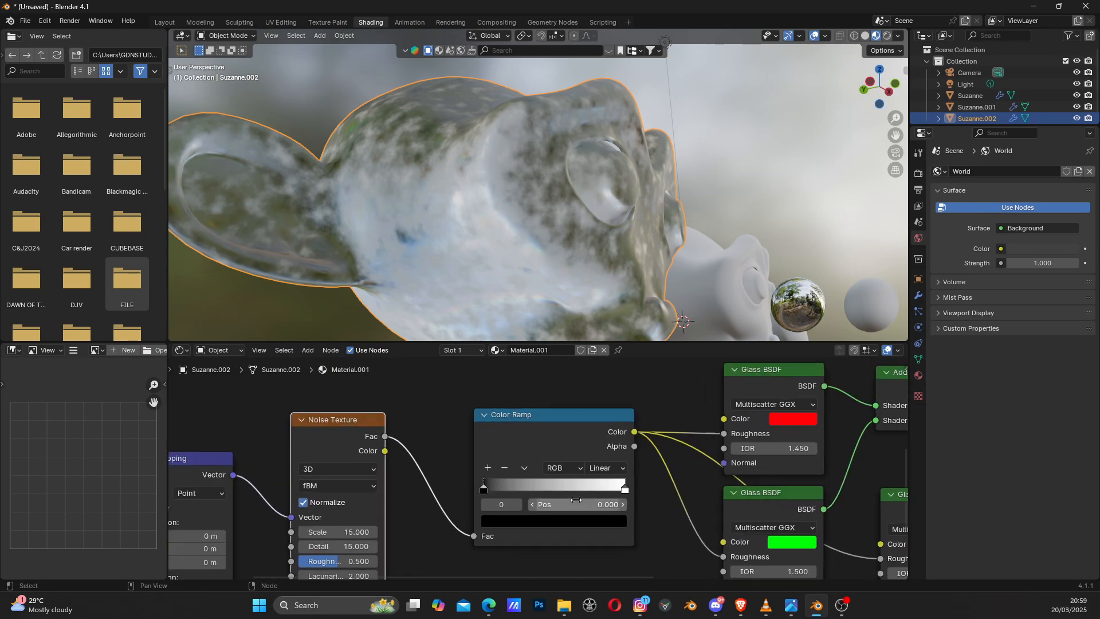
pyautogui.scroll(1, 534, 526)
pyautogui.scroll(2, 455, 196)
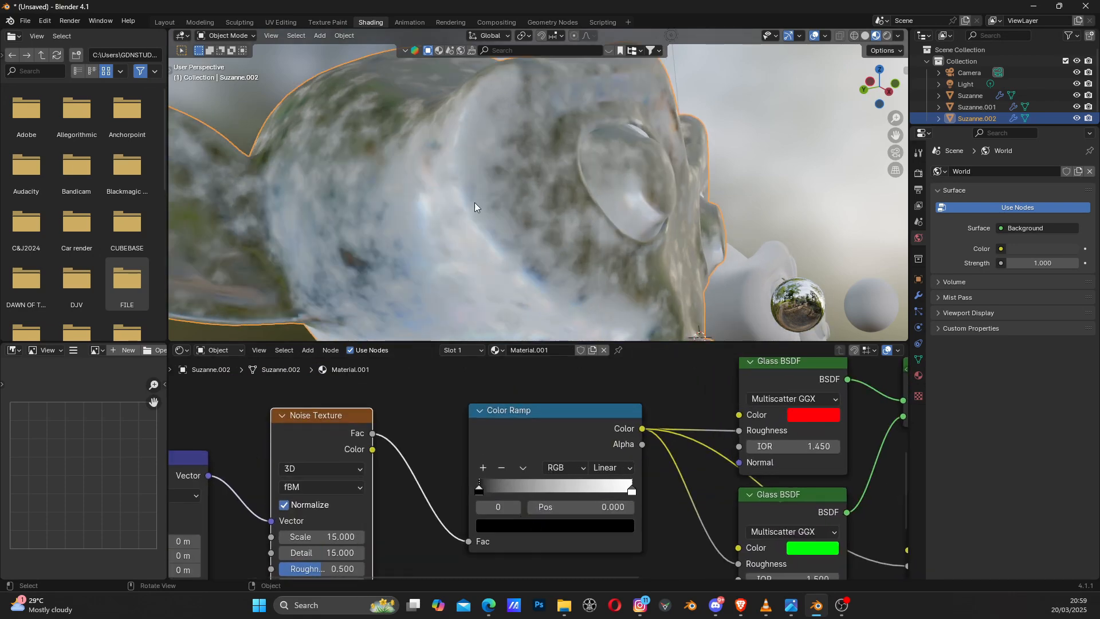
pyautogui.scroll(1, 497, 489)
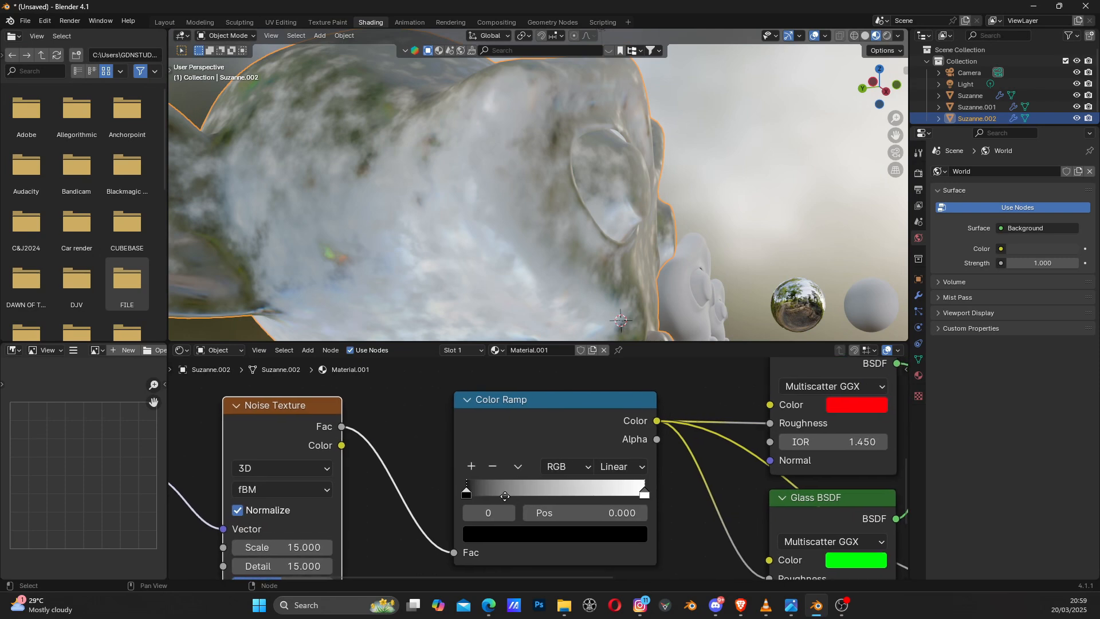
pyautogui.click(637, 488)
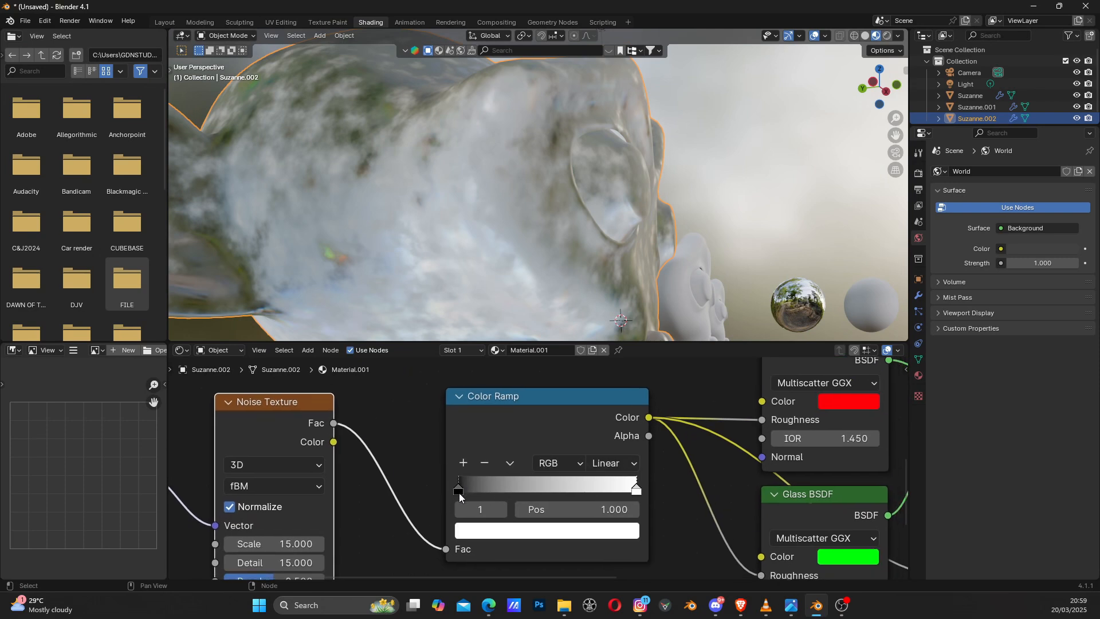
pyautogui.moveTo(460, 496); pyautogui.dragTo(561, 488)
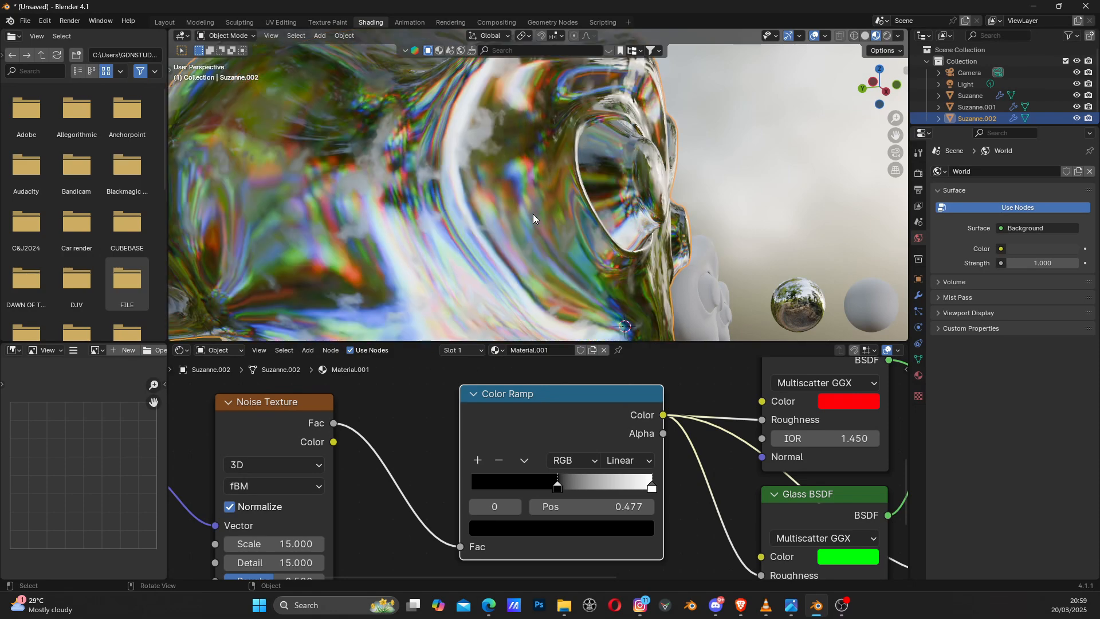
# Step: Switch the Color Ramp's interpolation from Linear to Ease
pyautogui.moveTo(533, 214); pyautogui.dragTo(512, 192, button='middle')
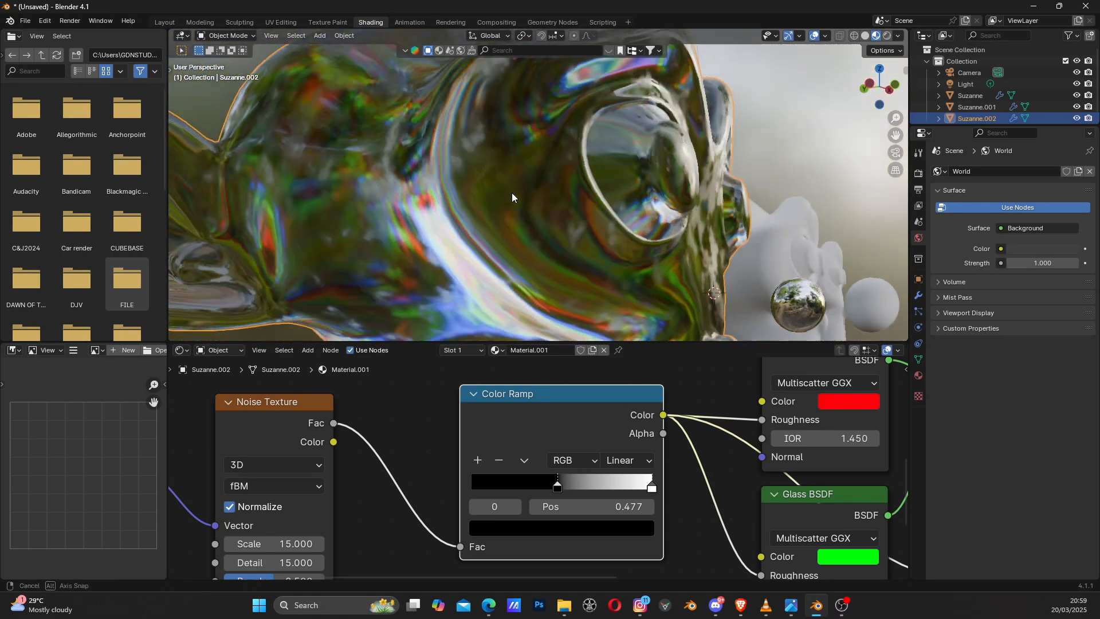
pyautogui.click(630, 462)
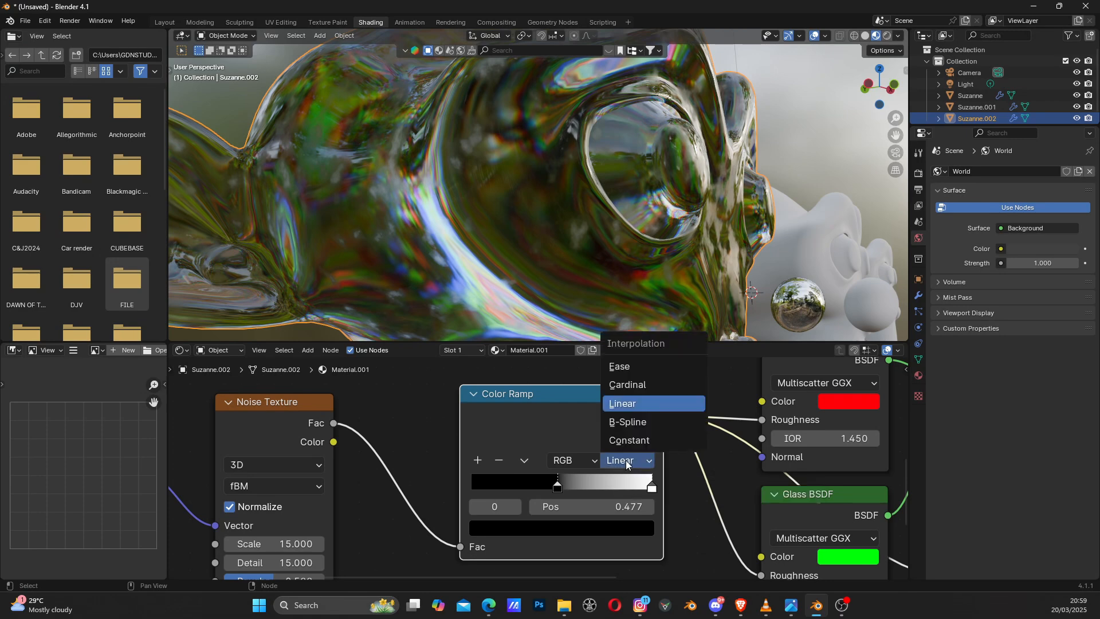
pyautogui.click(624, 363)
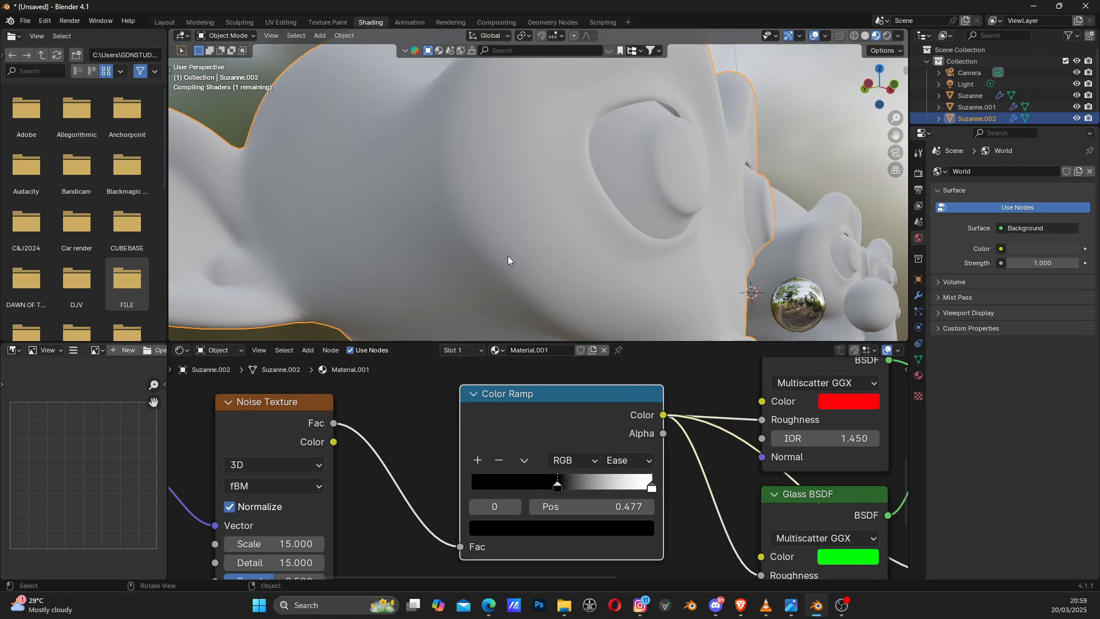
pyautogui.moveTo(545, 204); pyautogui.dragTo(575, 276, button='middle')
# Step: Move the Color Ramp's black stop to position 0.336 and its white stop to 0.927
pyautogui.moveTo(652, 491); pyautogui.dragTo(537, 484)
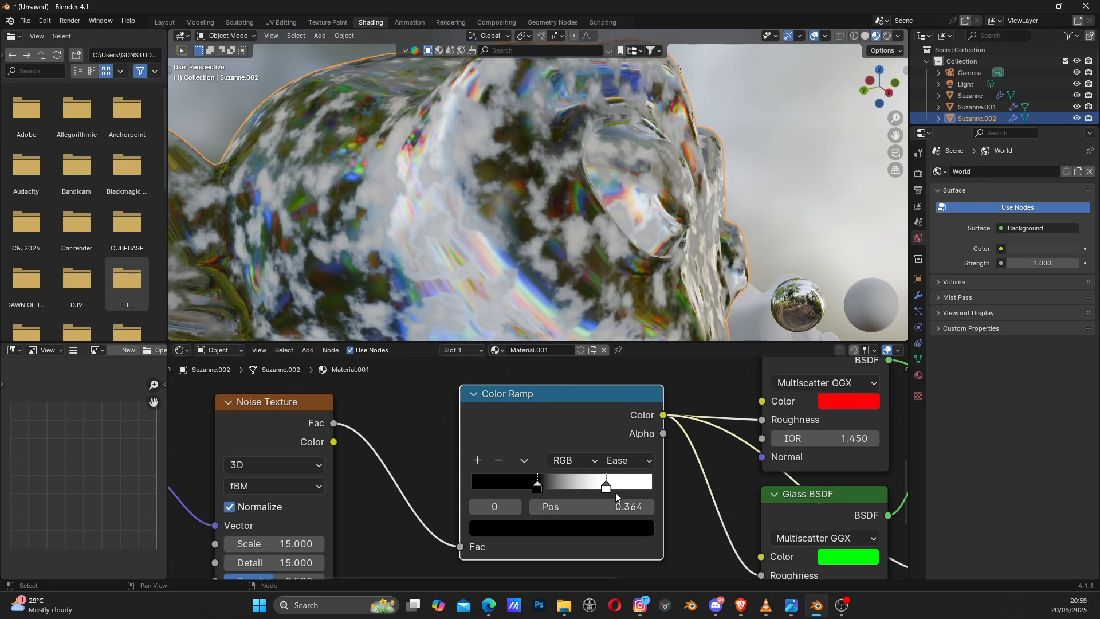
pyautogui.moveTo(607, 490); pyautogui.dragTo(637, 491)
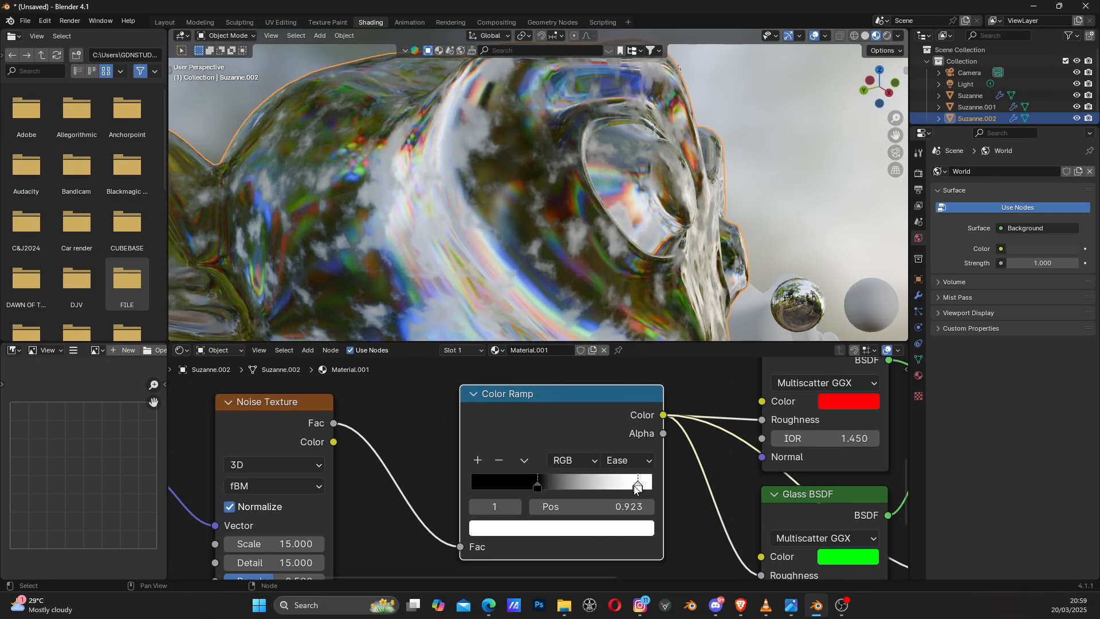
pyautogui.moveTo(537, 485)
pyautogui.mouseDown()
pyautogui.moveTo(568, 486)
pyautogui.moveTo(533, 486)
pyautogui.mouseUp()
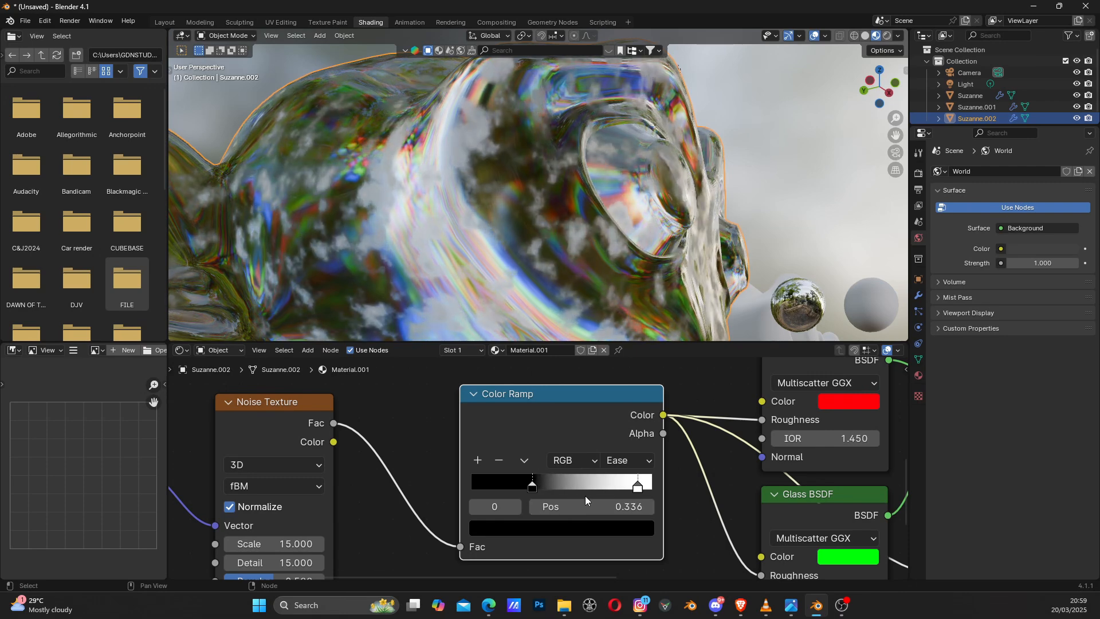
pyautogui.click(638, 487)
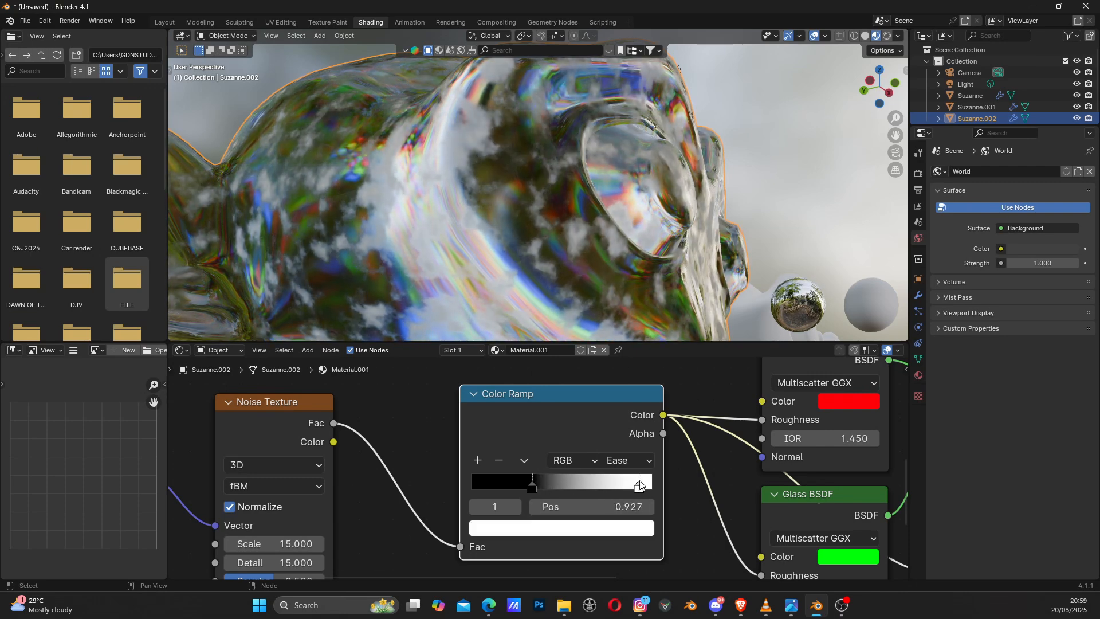
pyautogui.moveTo(599, 166); pyautogui.dragTo(573, 221, button='middle')
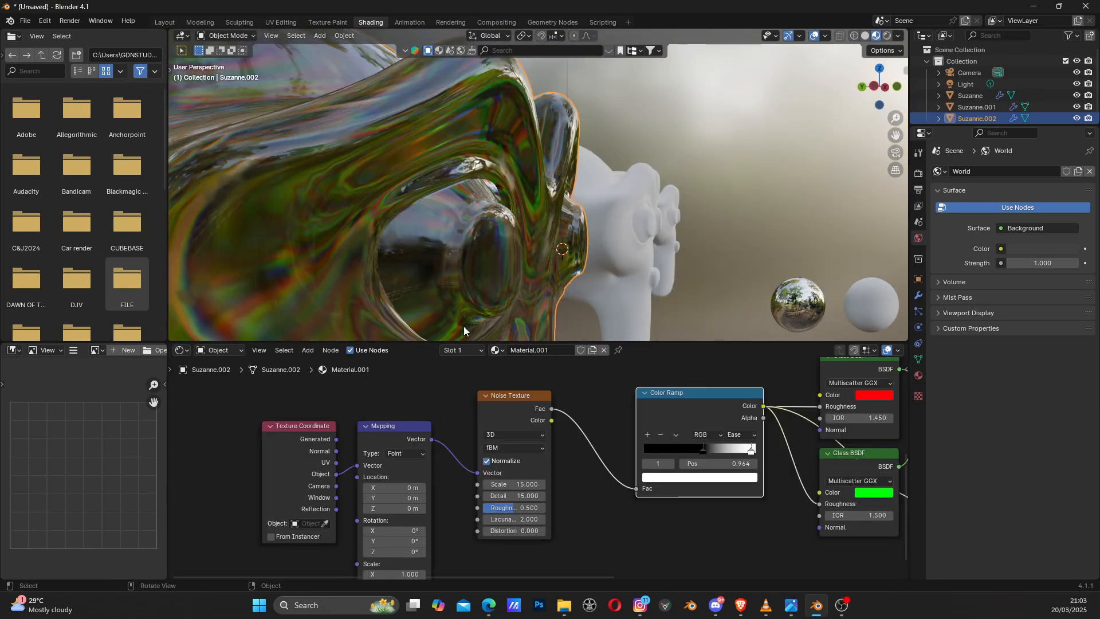
# Step: Move the Color Ramp's black stop to position 0.423 and check the glass from another angle
pyautogui.moveTo(466, 270); pyautogui.dragTo(443, 227, button='middle')
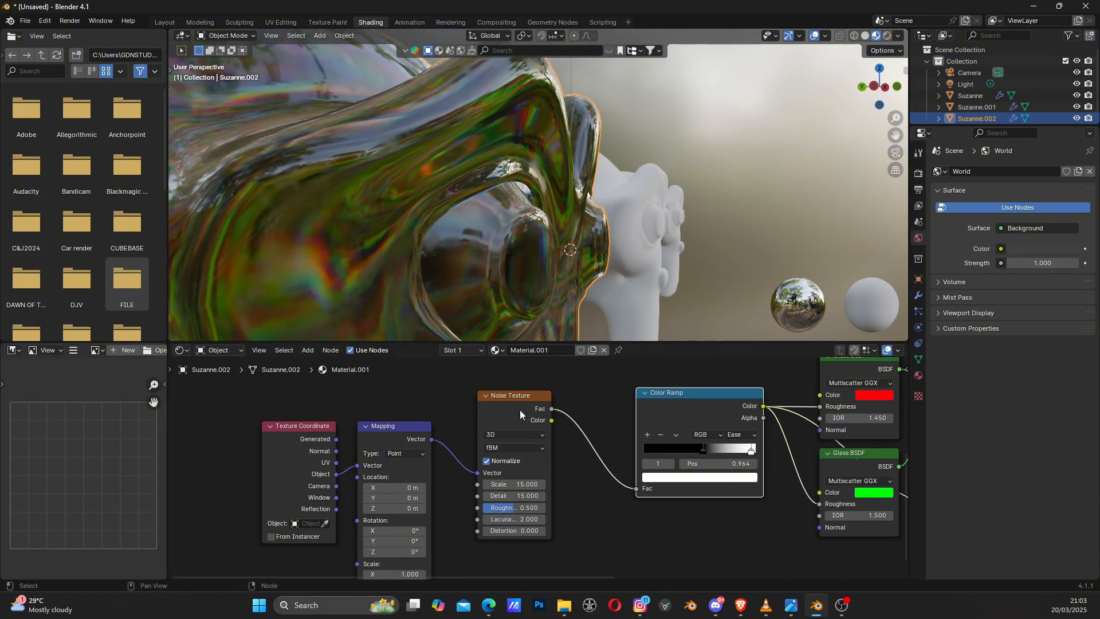
pyautogui.scroll(1, 429, 214)
pyautogui.scroll(-2, 428, 215)
pyautogui.scroll(1, 624, 463)
pyautogui.moveTo(625, 463); pyautogui.dragTo(518, 509, button='middle')
pyautogui.moveTo(627, 487)
pyautogui.mouseDown()
pyautogui.moveTo(605, 491)
pyautogui.moveTo(613, 484)
pyautogui.mouseUp()
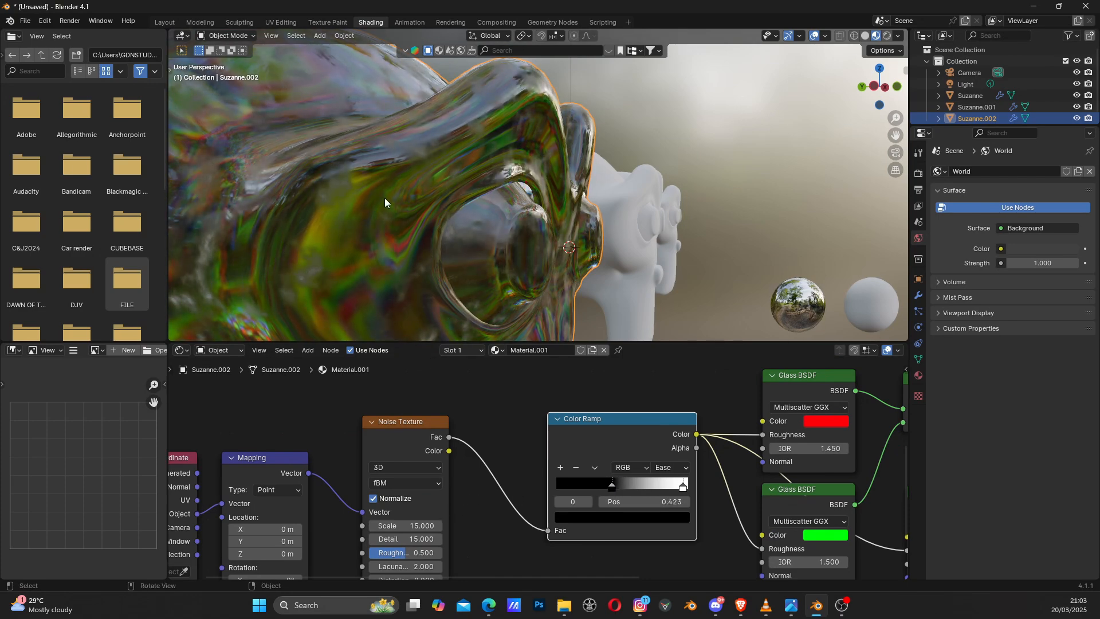
pyautogui.moveTo(384, 198); pyautogui.dragTo(563, 229, button='middle')
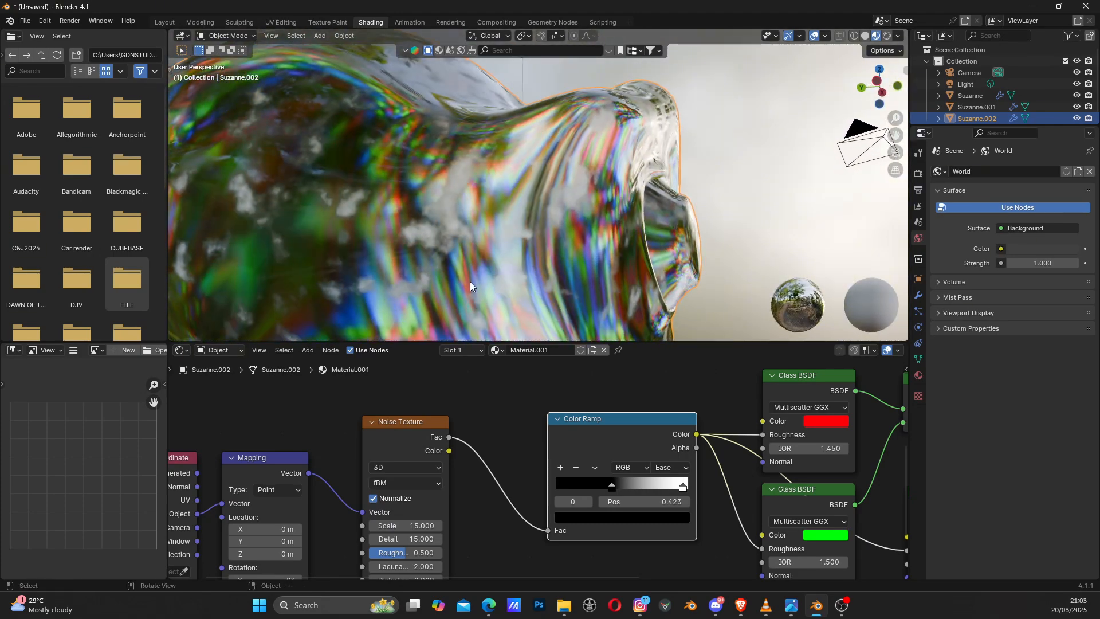
# Step: Set the Noise Texture's Roughness to 1
pyautogui.moveTo(491, 509); pyautogui.dragTo(552, 445, button='middle')
pyautogui.scroll(3, 549, 448)
pyautogui.moveTo(522, 489); pyautogui.dragTo(540, 480, button='middle')
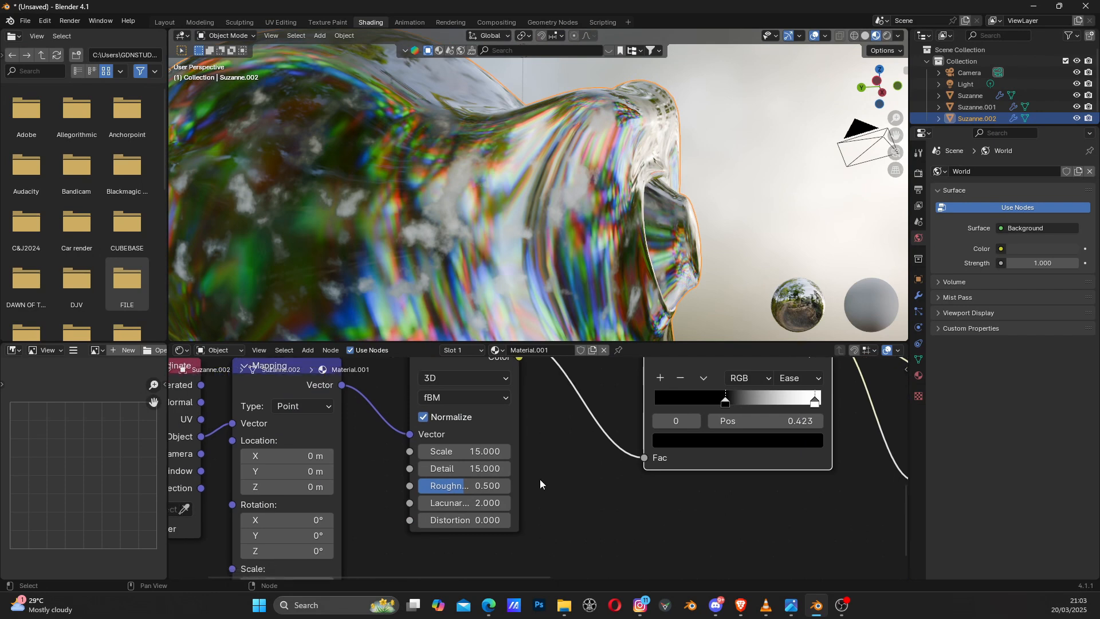
pyautogui.click(461, 485)
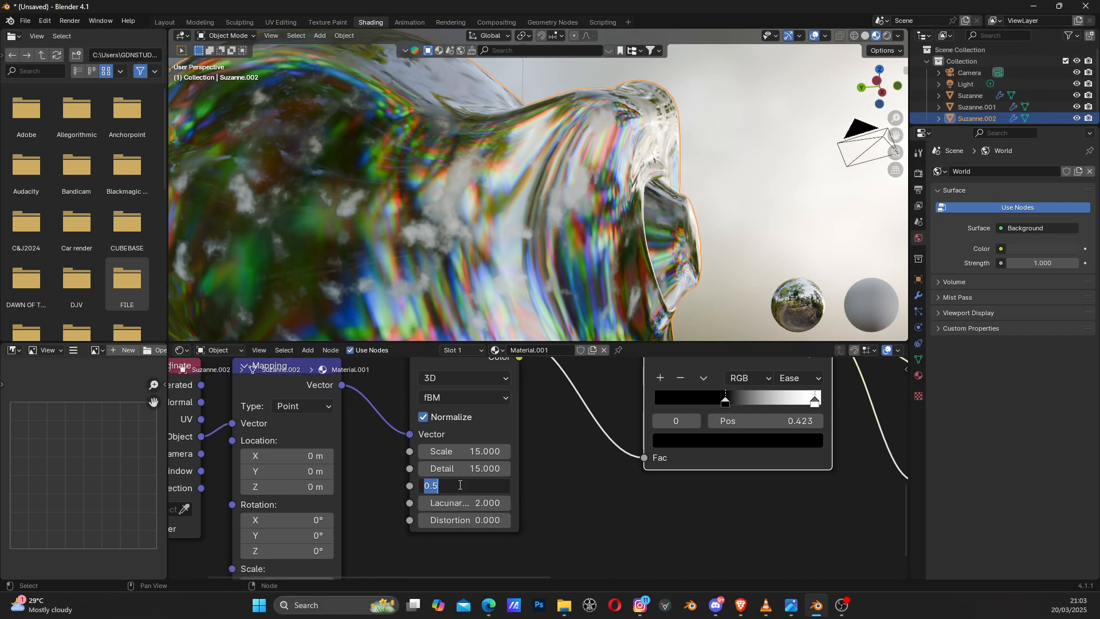
pyautogui.write('1')
pyautogui.press('Return')
pyautogui.moveTo(491, 280); pyautogui.dragTo(559, 203, button='middle')
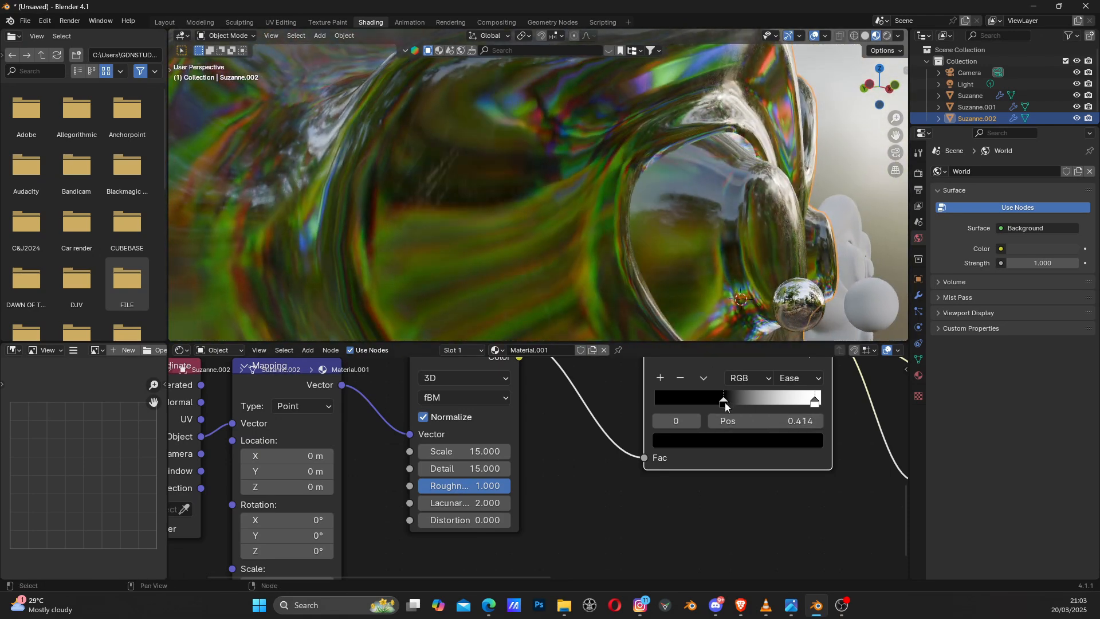
# Step: Move the Color Ramp's black stop to position 0.155 and bring the Noise Texture's Roughness back to 1.000
pyautogui.moveTo(725, 402); pyautogui.dragTo(682, 421)
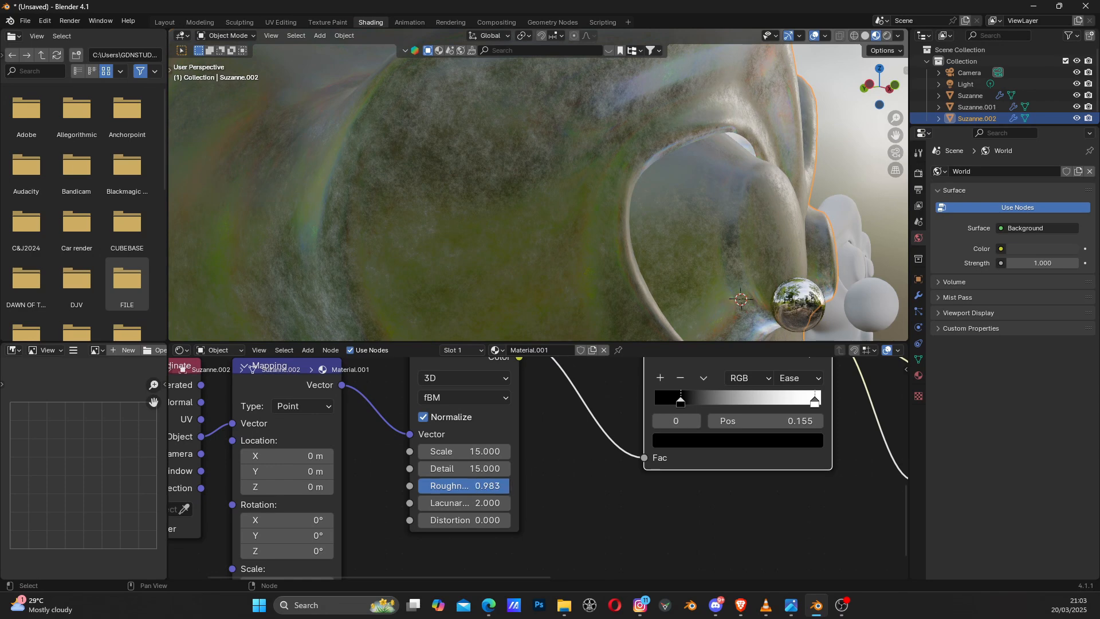
pyautogui.moveTo(508, 485)
pyautogui.mouseDown()
pyautogui.moveTo(469, 485)
pyautogui.moveTo(510, 485)
pyautogui.mouseUp()
pyautogui.moveTo(493, 247); pyautogui.dragTo(562, 315, button='middle')
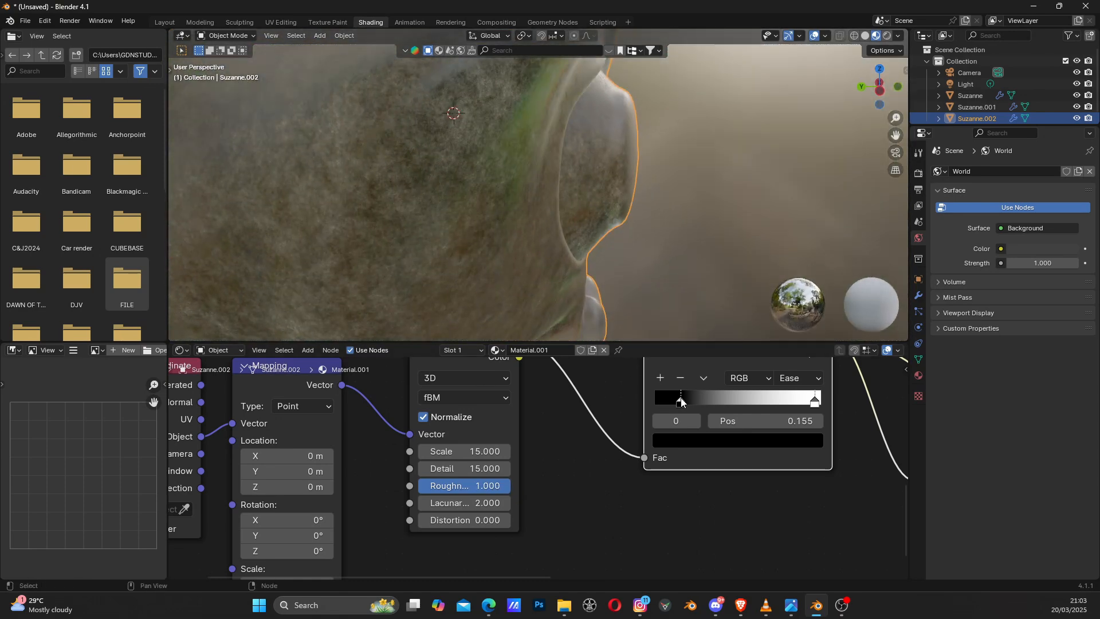
# Step: Move the Color Ramp's black stop to position 0.286 to clear up the glass
pyautogui.moveTo(682, 401); pyautogui.dragTo(703, 399)
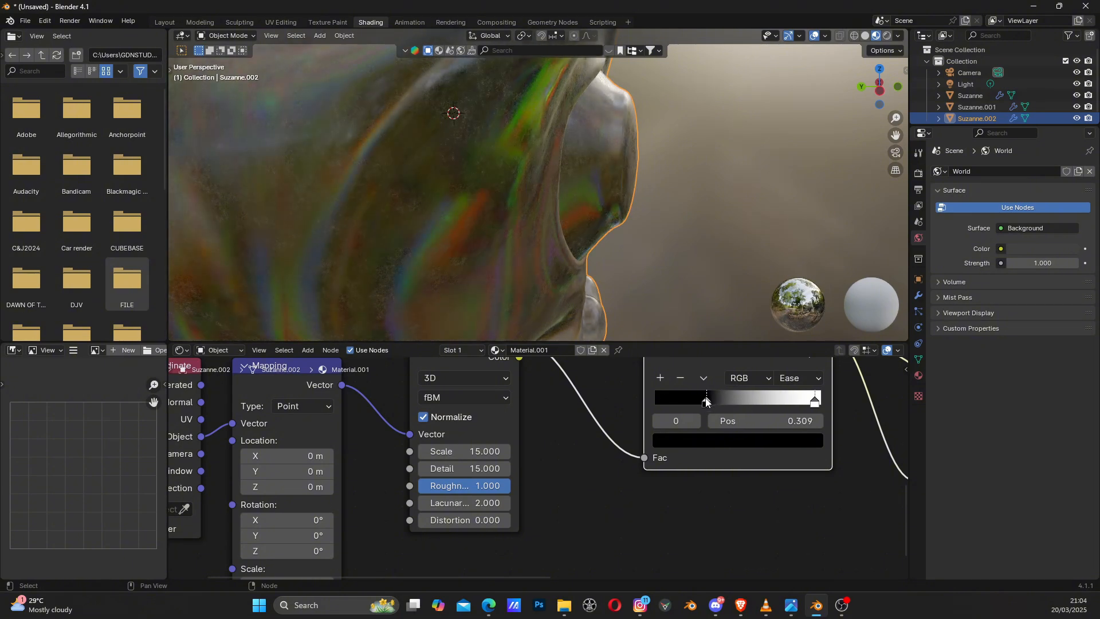
pyautogui.moveTo(483, 245); pyautogui.dragTo(463, 198, button='middle')
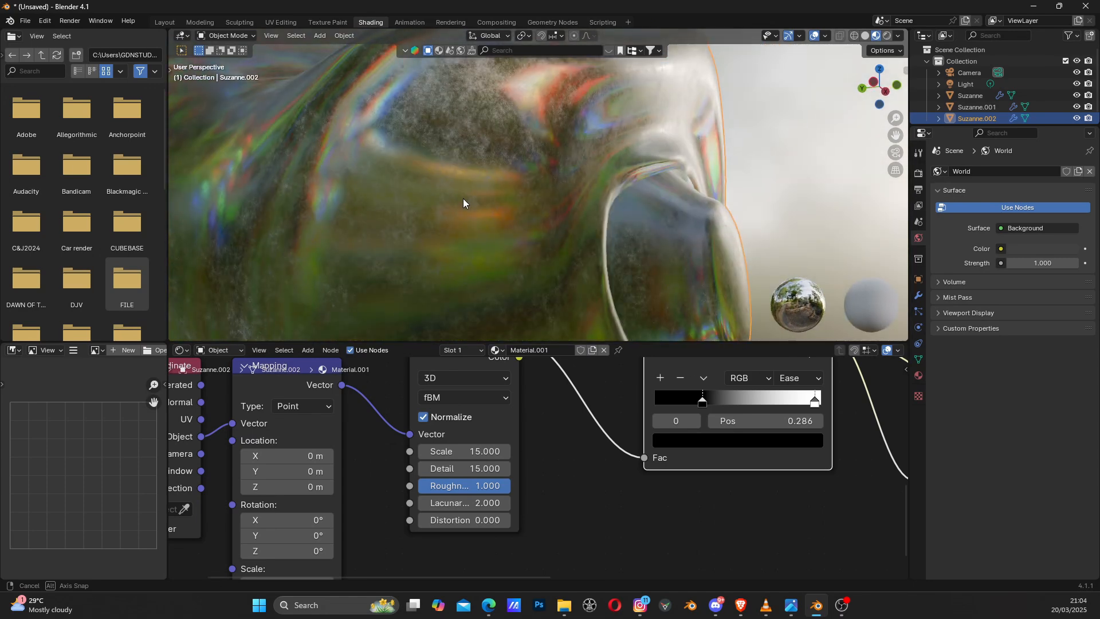
pyautogui.moveTo(588, 285); pyautogui.dragTo(585, 310, button='middle')
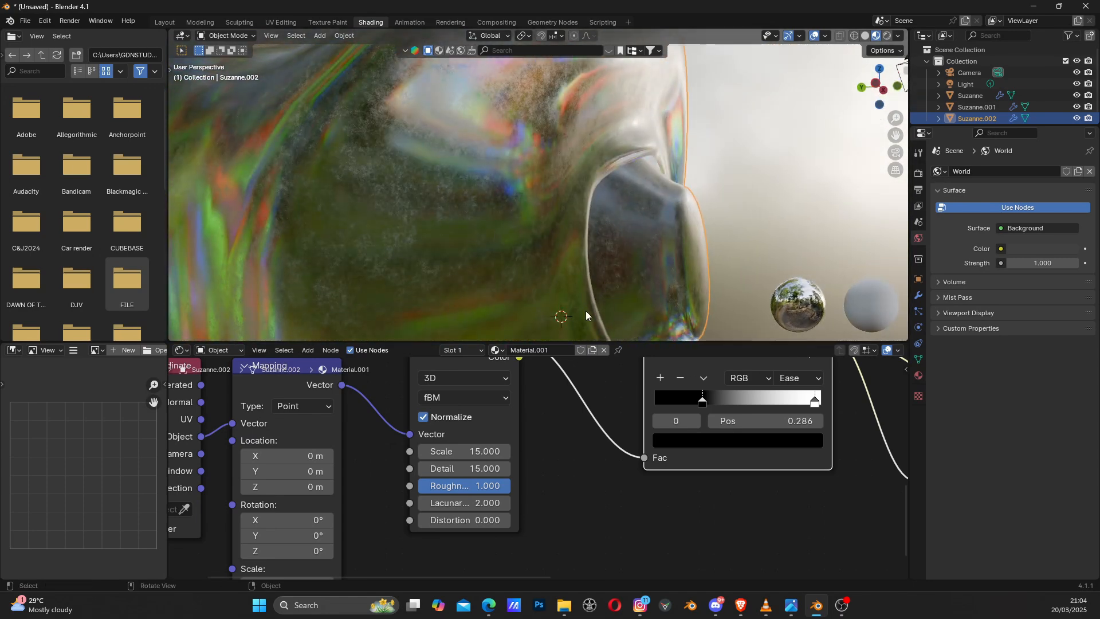
# Step: Move the Color Ramp's white stop slightly towards the middle and the black stop to position 0.395
pyautogui.moveTo(703, 401); pyautogui.dragTo(714, 401)
pyautogui.moveTo(814, 401); pyautogui.dragTo(797, 405)
pyautogui.moveTo(713, 402); pyautogui.dragTo(720, 403)
pyautogui.moveTo(595, 214)
pyautogui.mouseDown(button='middle')
pyautogui.moveTo(585, 200)
pyautogui.moveTo(600, 180)
pyautogui.moveTo(670, 240)
pyautogui.moveTo(646, 240)
pyautogui.moveTo(646, 216)
pyautogui.moveTo(579, 225)
pyautogui.moveTo(558, 216)
pyautogui.moveTo(579, 217)
pyautogui.mouseUp(button='middle')
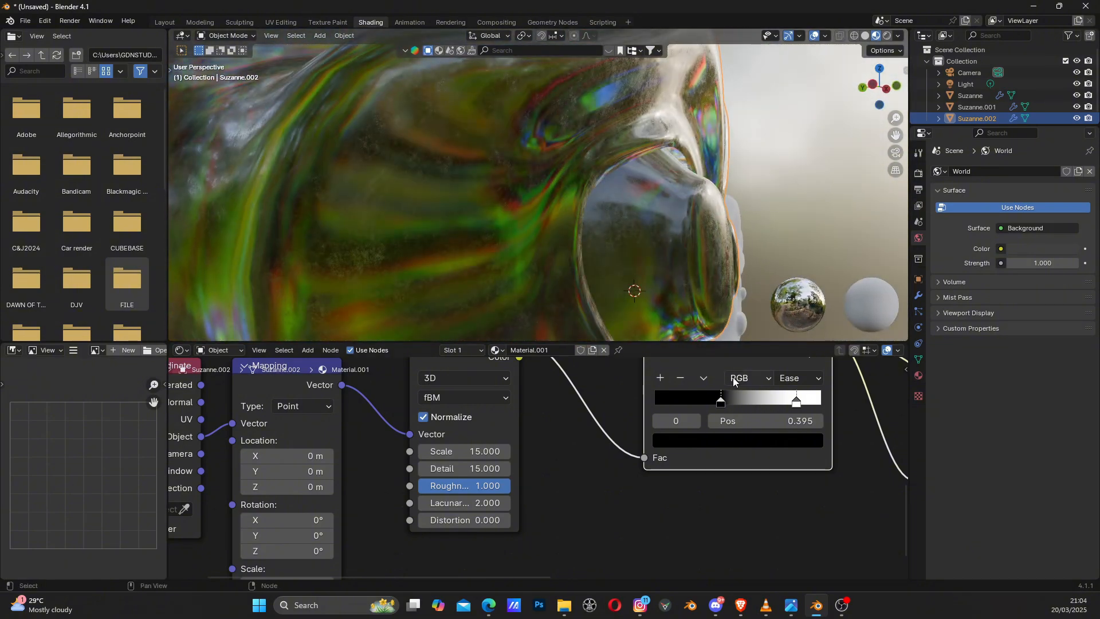
# Step: Fine-tune the Color Ramp's black stop to position 0.450
pyautogui.moveTo(721, 402); pyautogui.dragTo(726, 403)
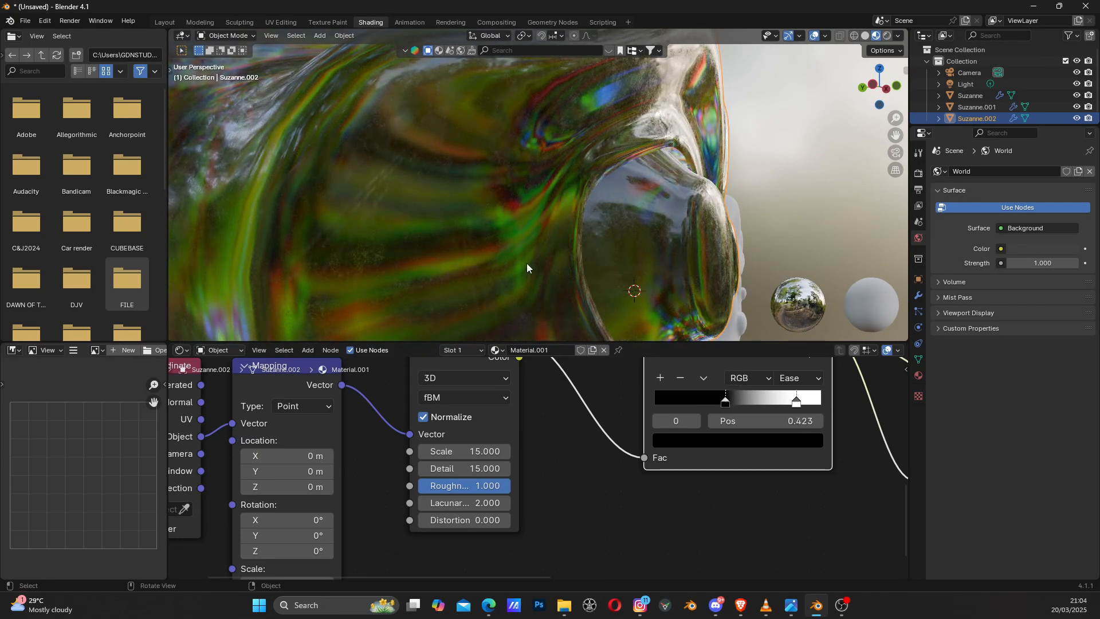
pyautogui.moveTo(527, 263); pyautogui.dragTo(594, 205, button='middle')
pyautogui.moveTo(725, 401)
pyautogui.mouseDown()
pyautogui.moveTo(750, 401)
pyautogui.moveTo(728, 403)
pyautogui.mouseUp()
pyautogui.moveTo(230, 149); pyautogui.dragTo(338, 196, button='middle')
pyautogui.scroll(-5, 339, 196)
pyautogui.moveTo(555, 242); pyautogui.dragTo(483, 219, button='middle')
pyautogui.scroll(4, 497, 258)
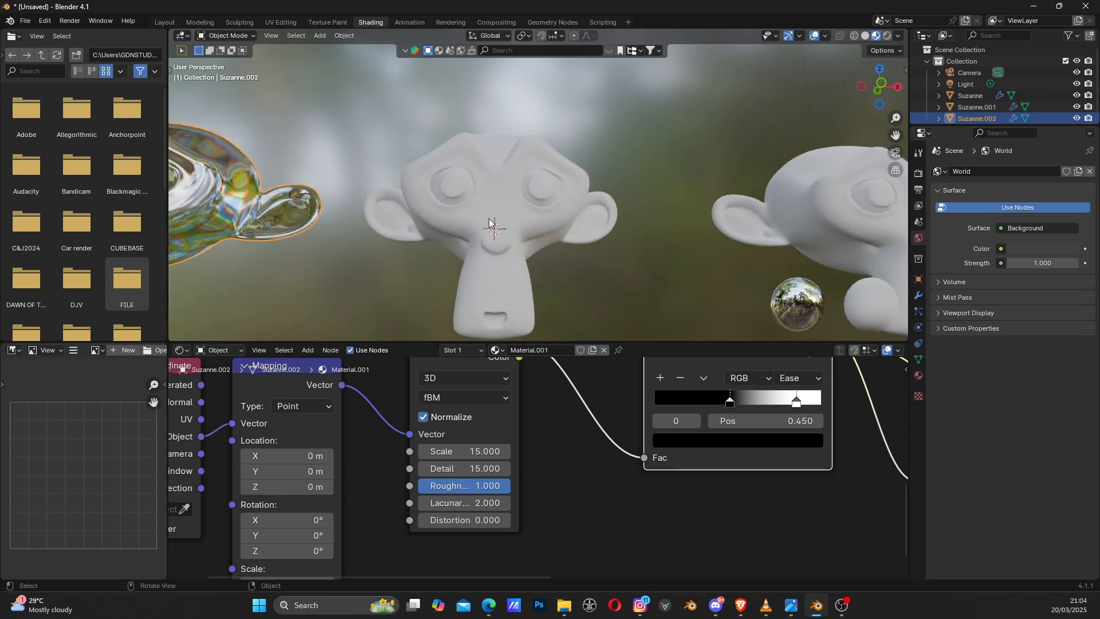
# Step: Rename the glass monkey head's material to DISPERSION GLASS
pyautogui.click(540, 350)
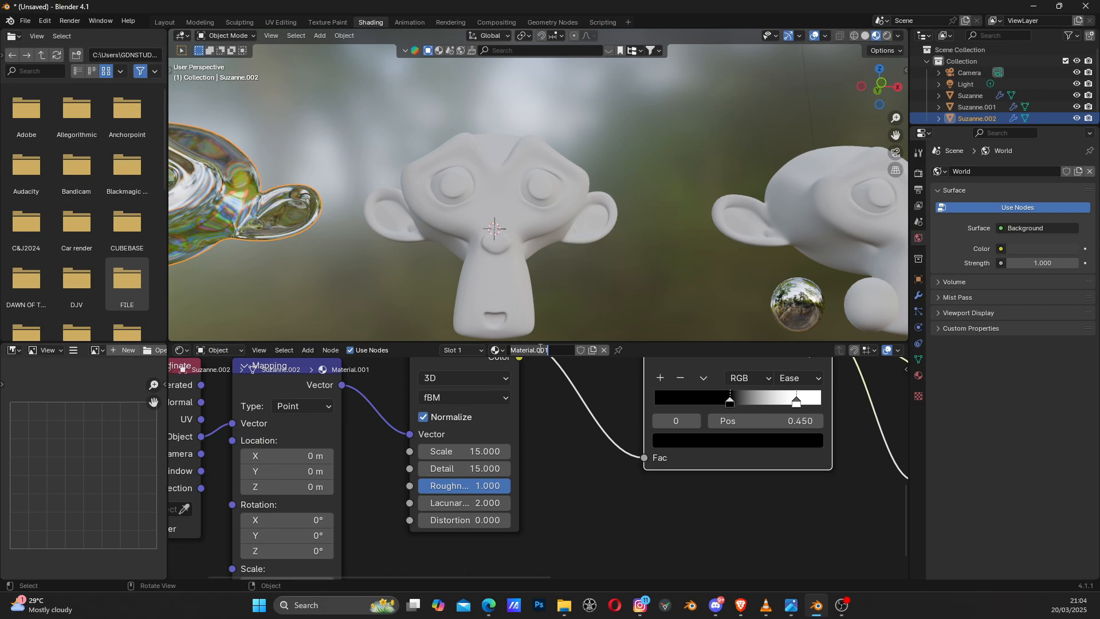
pyautogui.write('G')
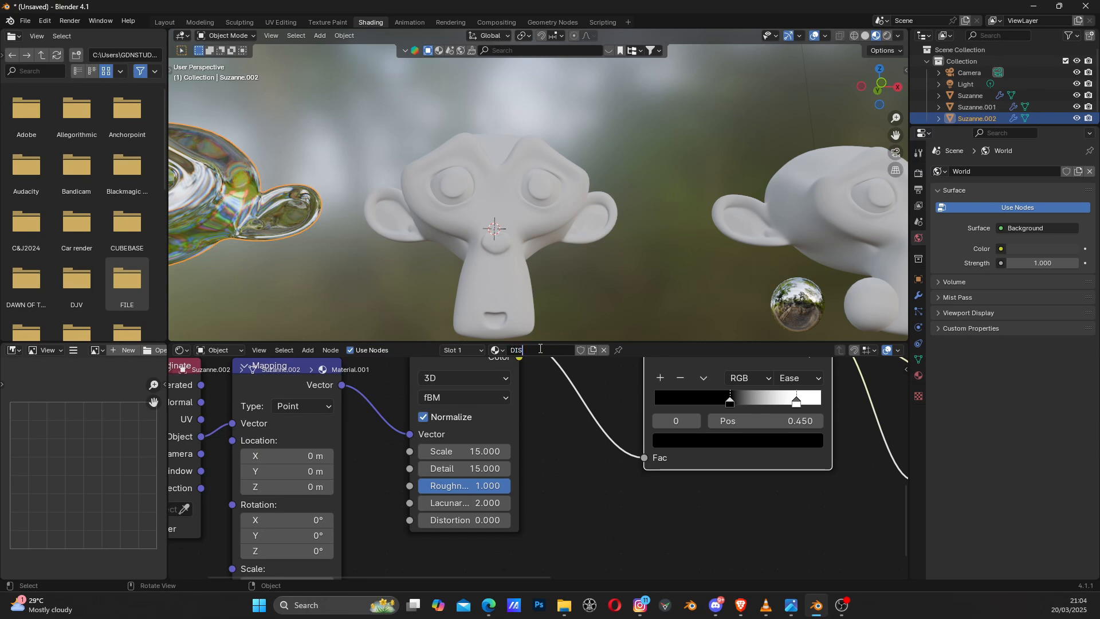
pyautogui.write('ISPERSION GLASS')
pyautogui.press('Return')
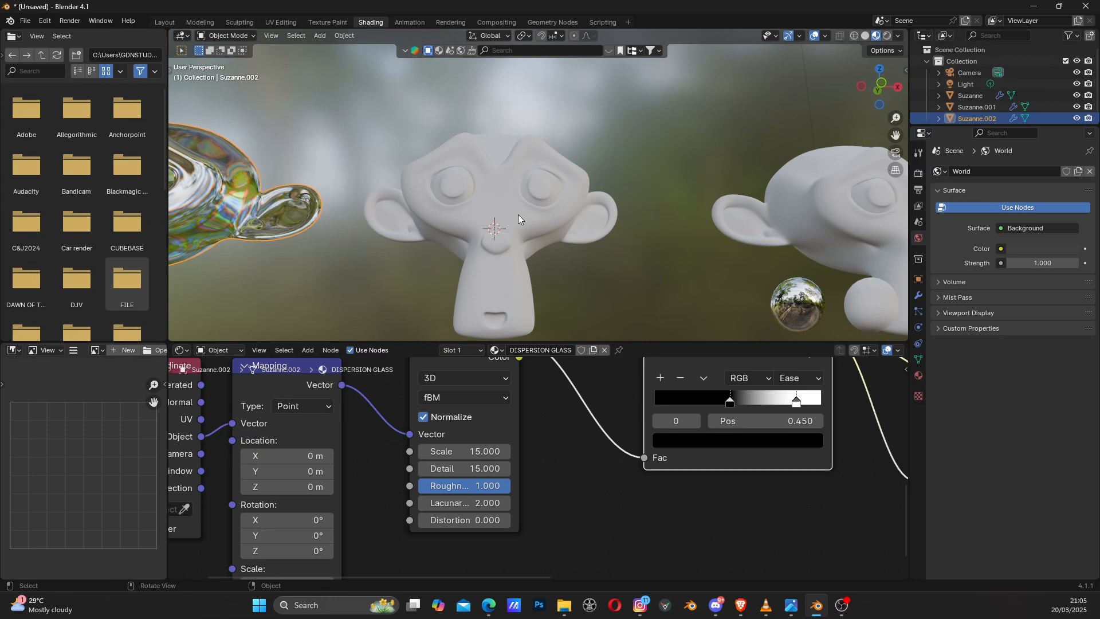
# Step: Create a new material on the middle monkey head and name it PLASTIC
pyautogui.scroll(2, 503, 232)
pyautogui.click(559, 177)
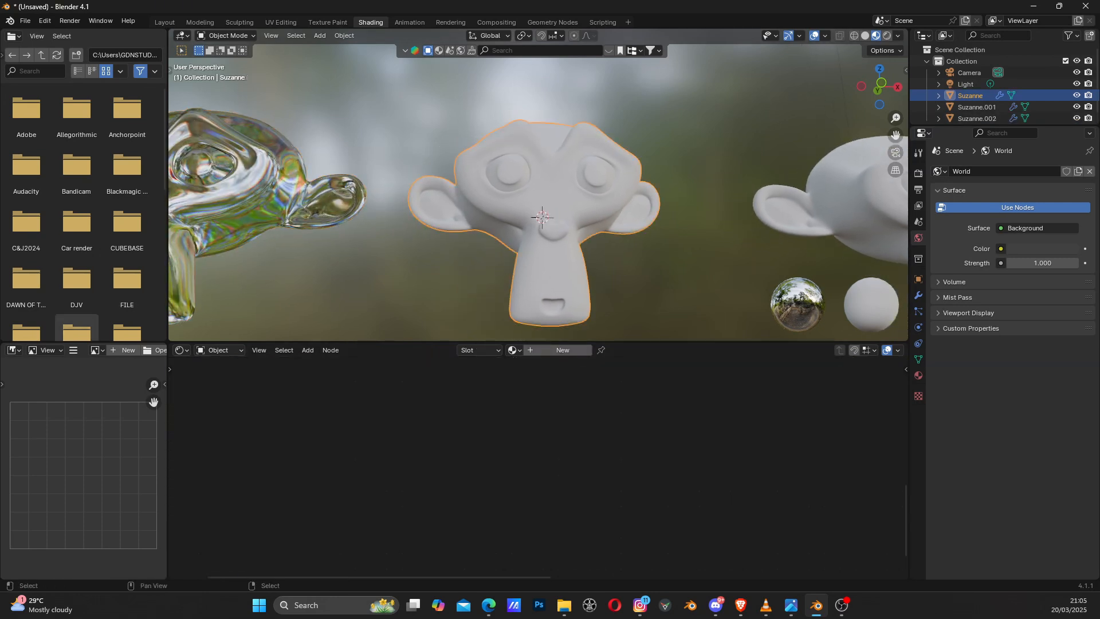
pyautogui.hotkey('alt', 'Tab')
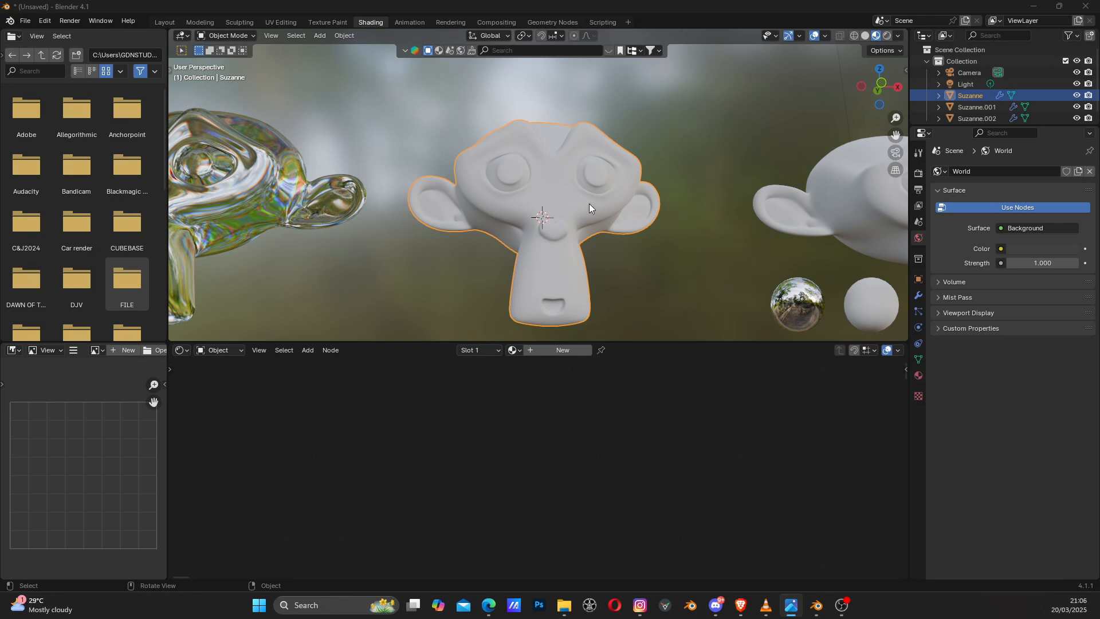
pyautogui.moveTo(589, 204); pyautogui.dragTo(555, 201, button='middle')
pyautogui.click(542, 351)
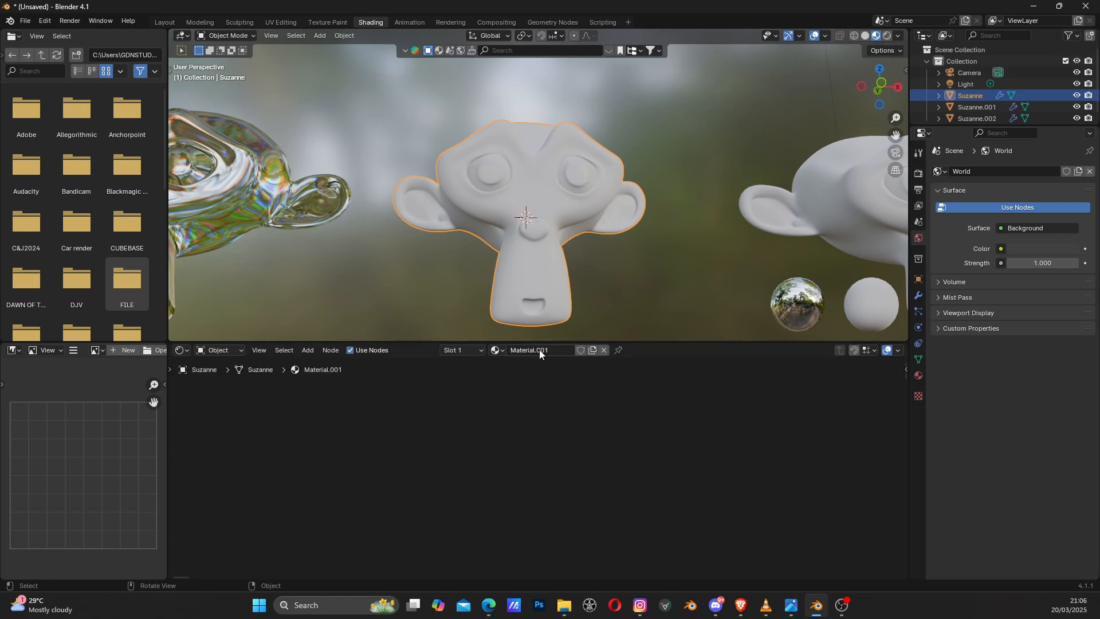
pyautogui.click(556, 351)
pyautogui.write('PLASTIC')
pyautogui.press('Return')
# Step: Examine the new plastic material's Principled BSDF and Material Output nodes in the shader graph and leave them deselected
pyautogui.scroll(-6, 559, 439)
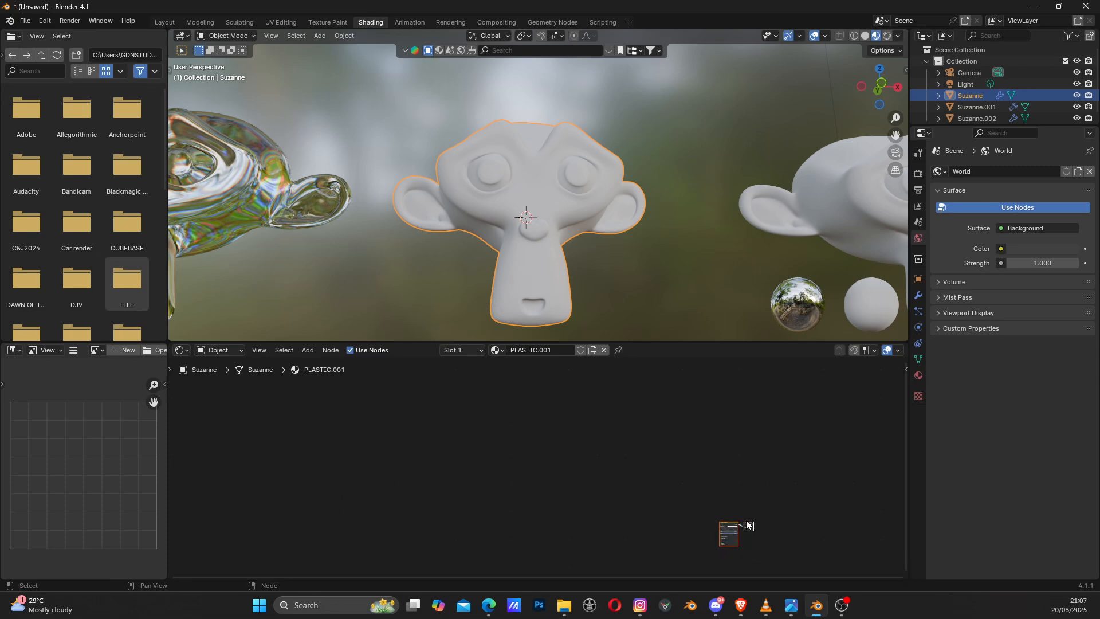
pyautogui.scroll(7, 769, 537)
pyautogui.moveTo(800, 548); pyautogui.dragTo(551, 465, button='middle')
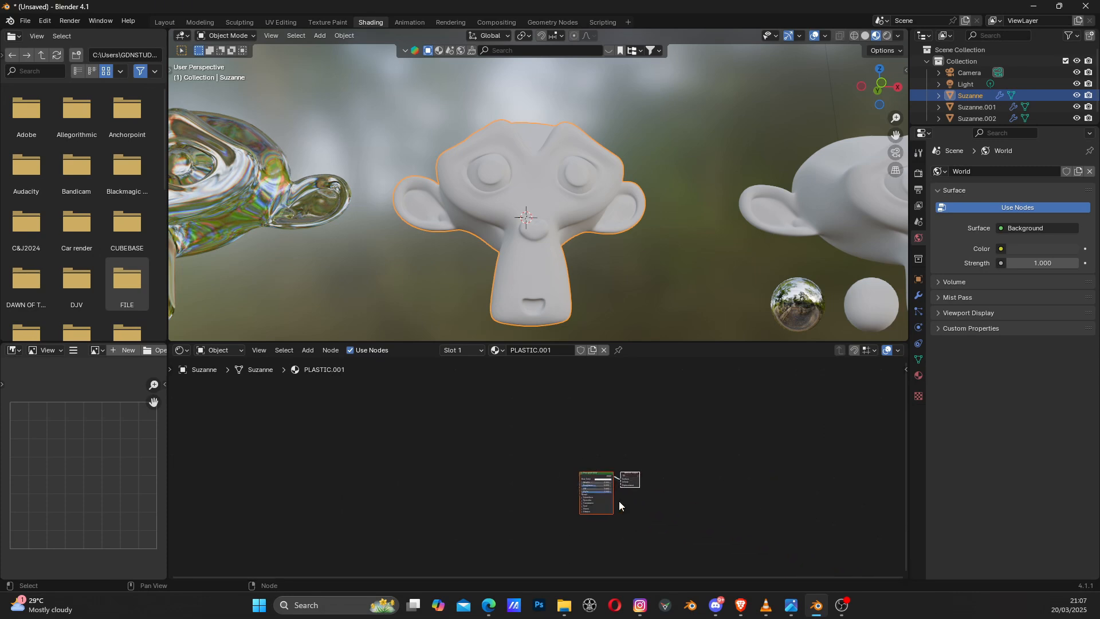
pyautogui.scroll(5, 618, 501)
pyautogui.moveTo(684, 504); pyautogui.dragTo(559, 469, button='middle')
pyautogui.scroll(12, 560, 469)
pyautogui.scroll(-3, 559, 469)
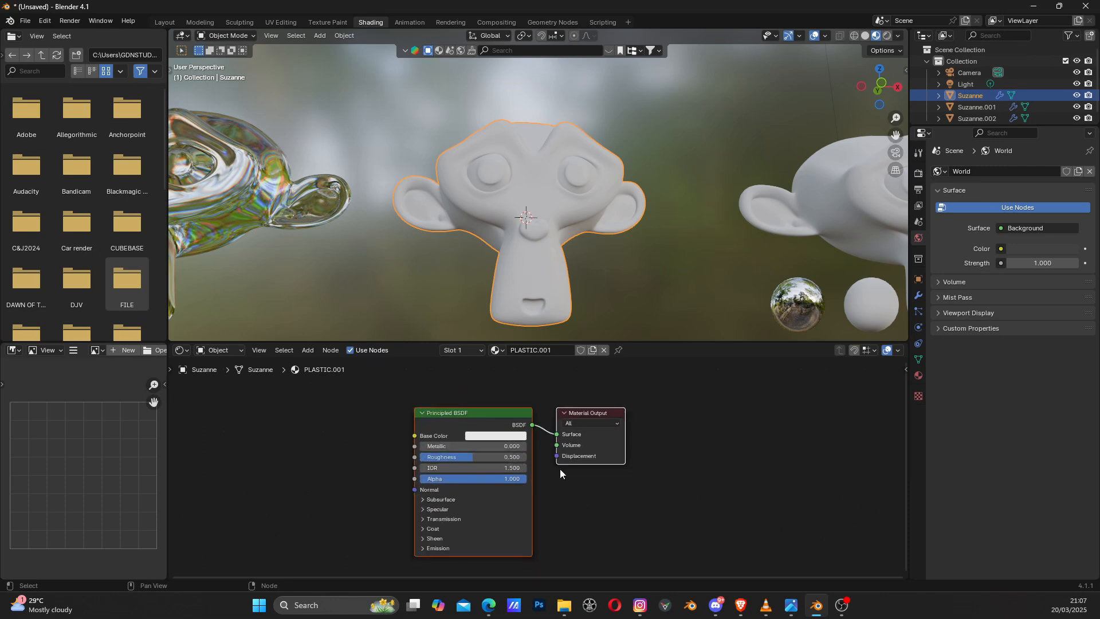
pyautogui.scroll(-5, 560, 469)
pyautogui.moveTo(458, 460); pyautogui.dragTo(713, 559, button='middle')
pyautogui.moveTo(581, 511); pyautogui.dragTo(591, 449, button='middle')
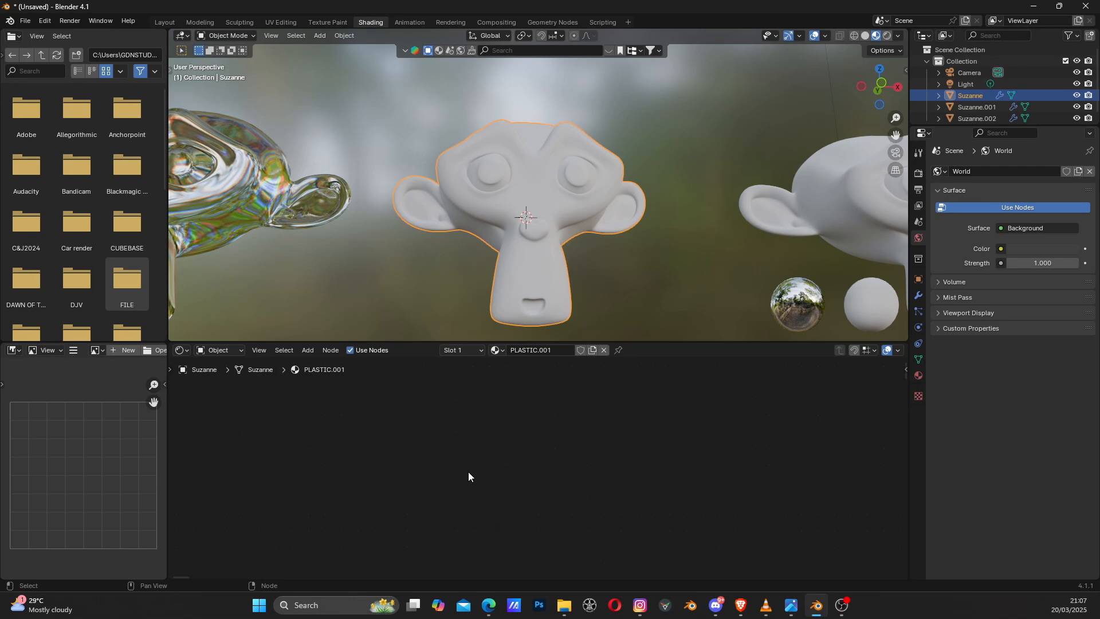
pyautogui.press('`')
pyautogui.click(580, 472)
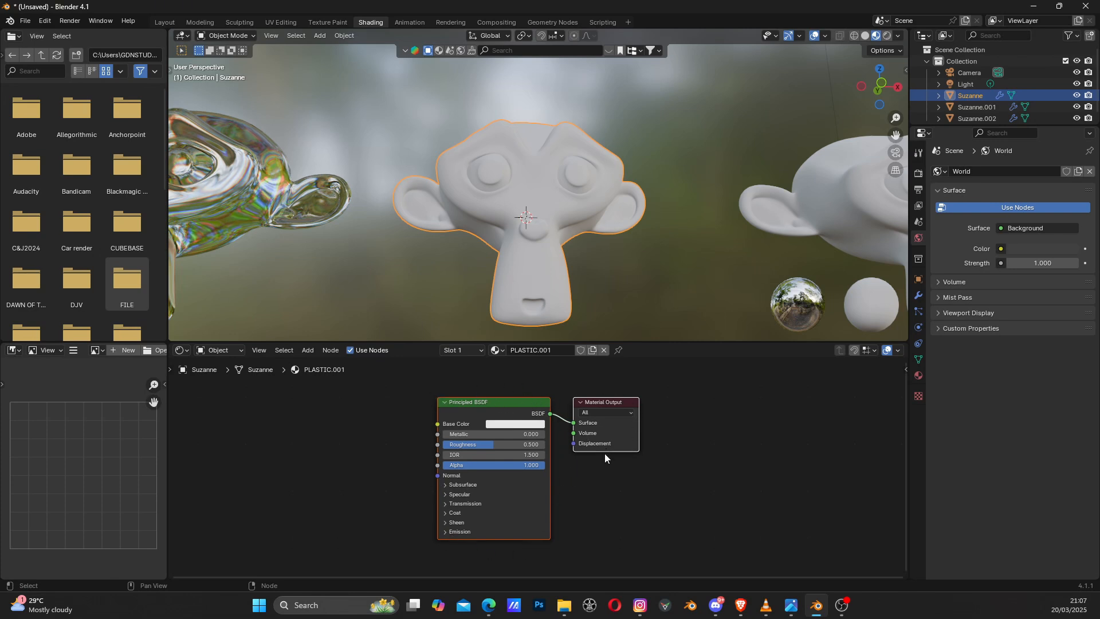
pyautogui.click(784, 478)
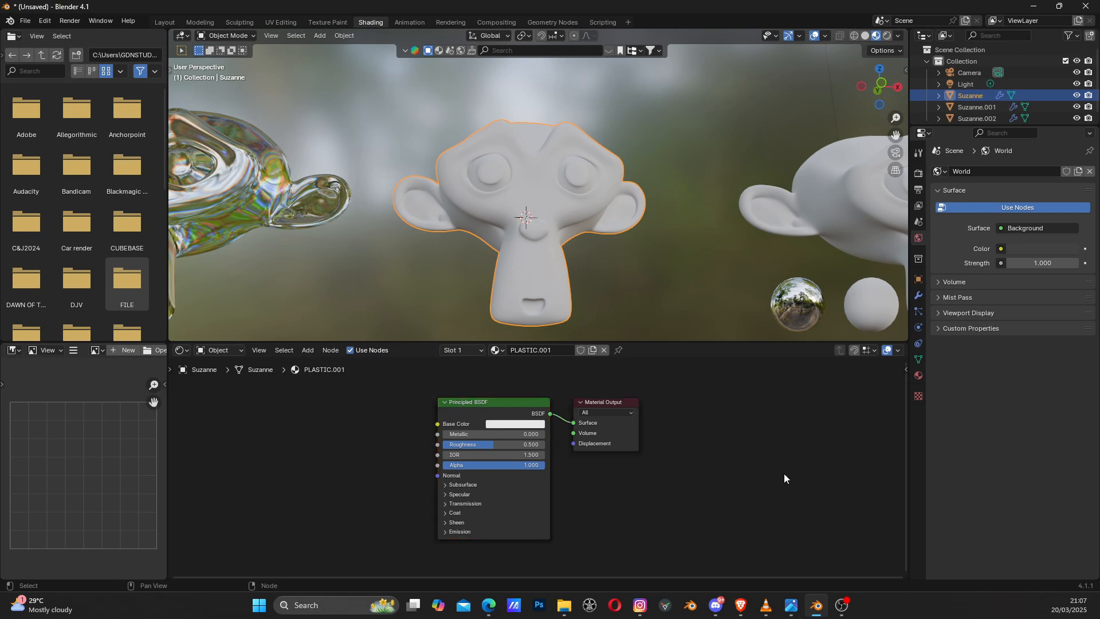
pyautogui.moveTo(253, 451); pyautogui.dragTo(577, 564, button='middle')
pyautogui.moveTo(411, 466); pyautogui.dragTo(546, 546, button='middle')
pyautogui.moveTo(380, 452); pyautogui.dragTo(469, 505, button='middle')
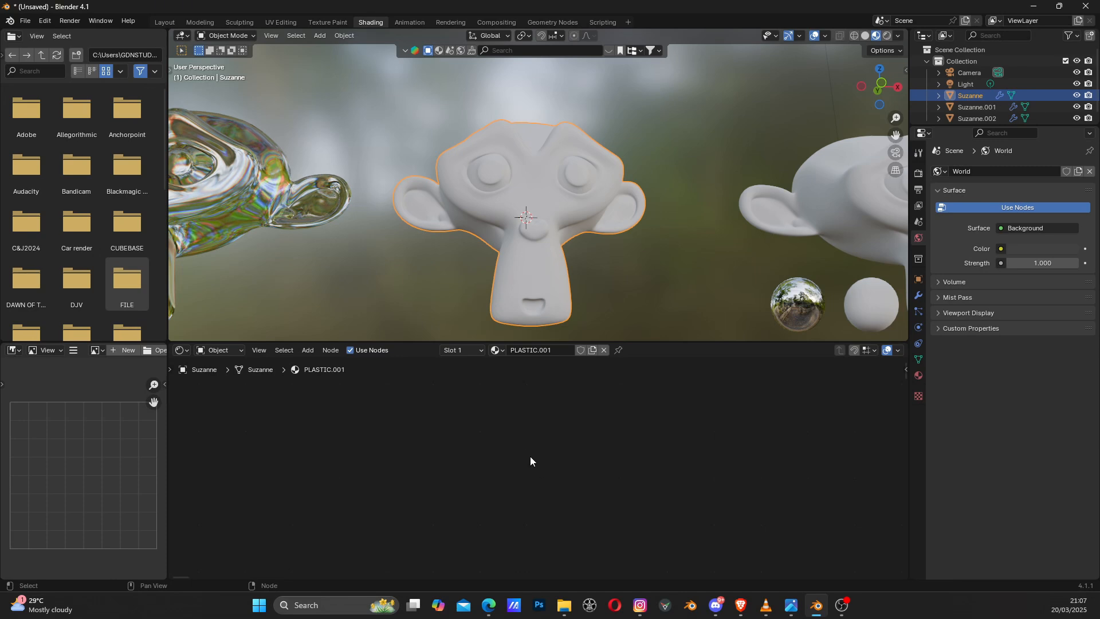
# Step: Add a Color Ramp node in front of the Principled BSDF in the plastic material
pyautogui.press('`')
pyautogui.press('4')
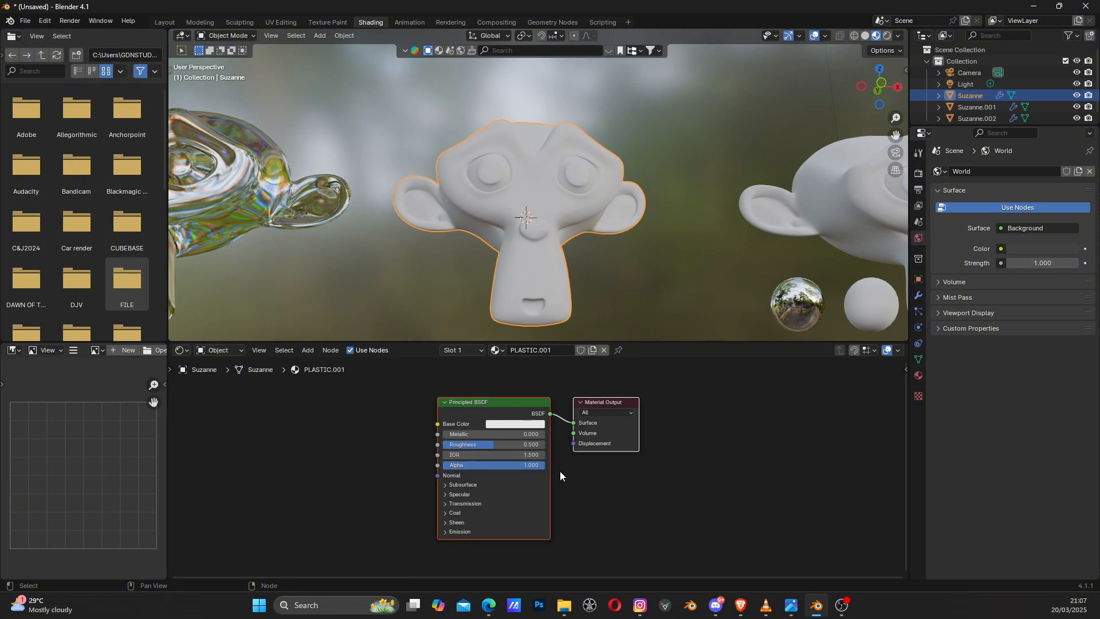
pyautogui.scroll(3, 574, 473)
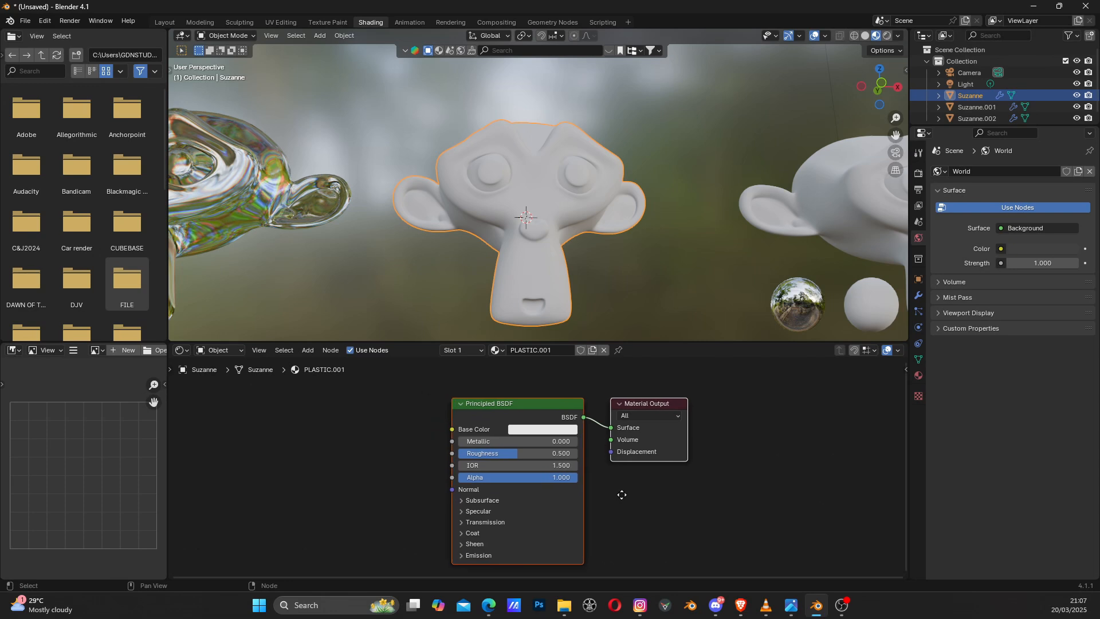
pyautogui.click(526, 413)
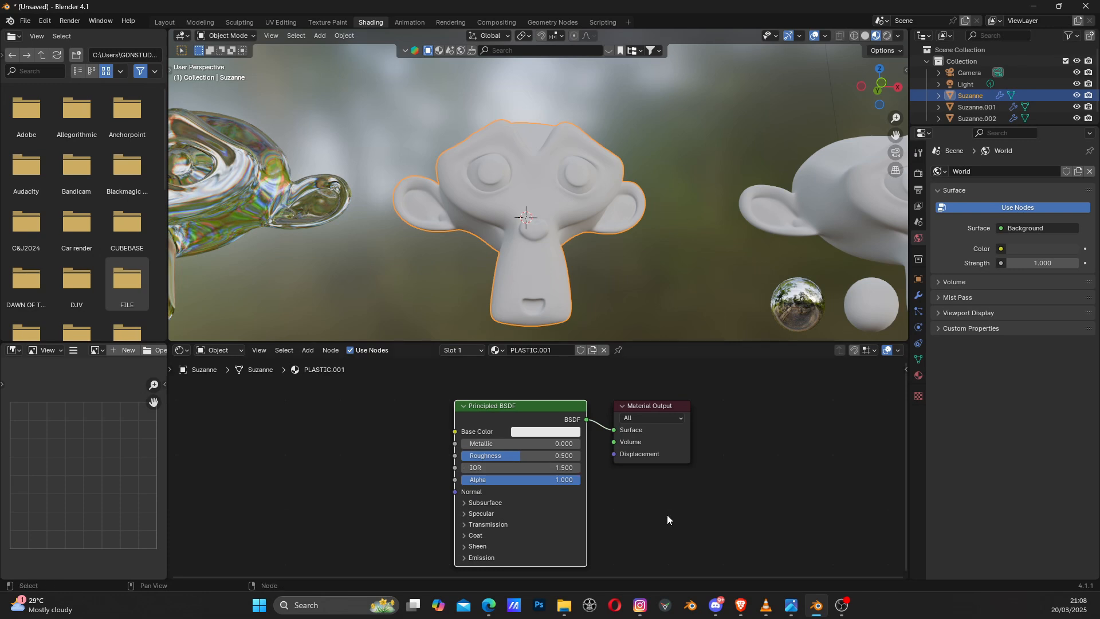
pyautogui.moveTo(646, 493); pyautogui.dragTo(729, 508, button='middle')
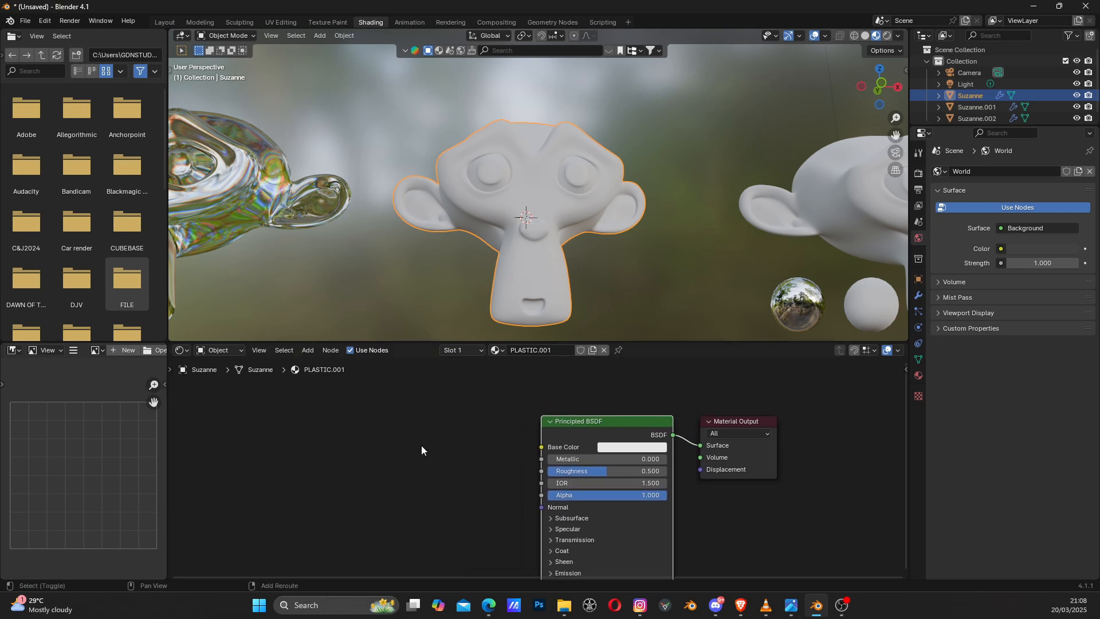
pyautogui.hotkey('shift', 'a')
pyautogui.write('COLOR')
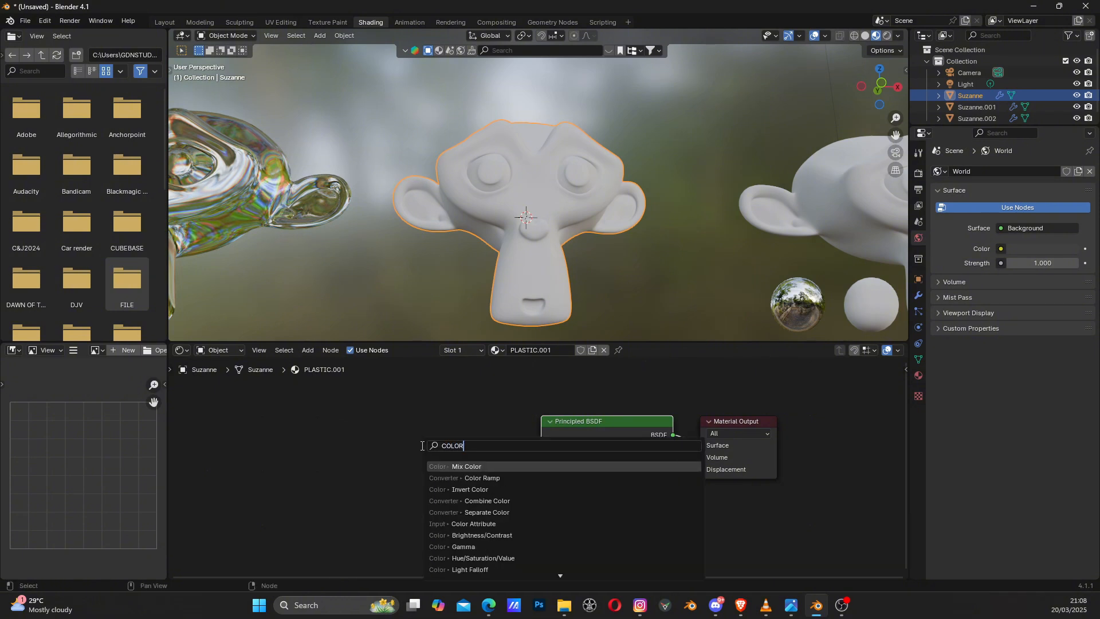
pyautogui.click(492, 478)
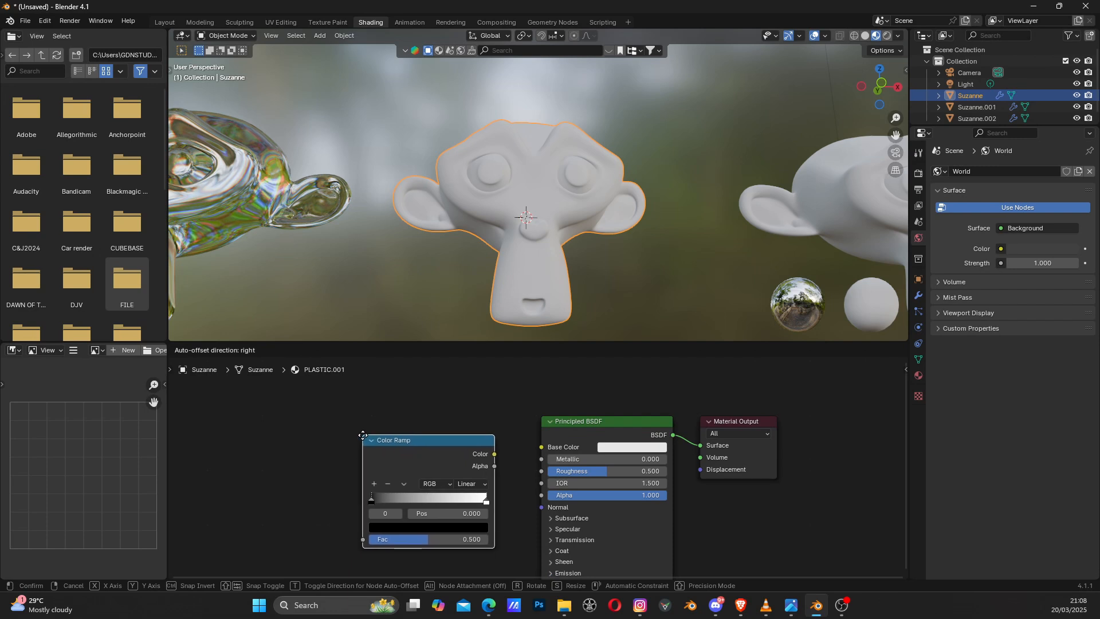
pyautogui.click(495, 477)
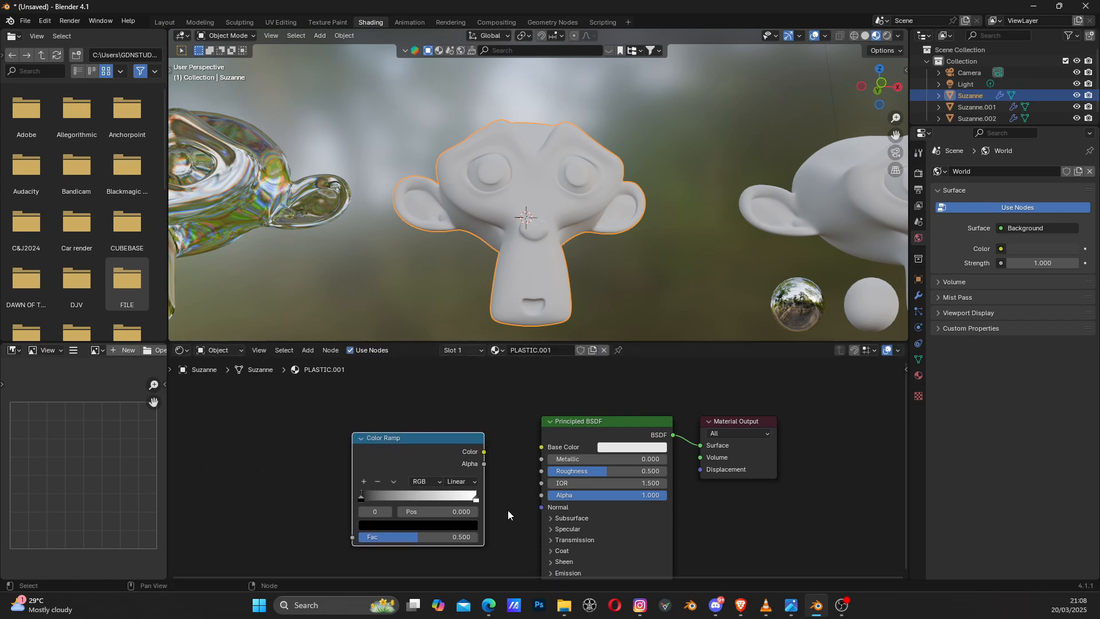
# Step: Connect the Color Ramp's Color output to the Principled BSDF's Roughness input
pyautogui.moveTo(507, 510); pyautogui.dragTo(555, 503, button='middle')
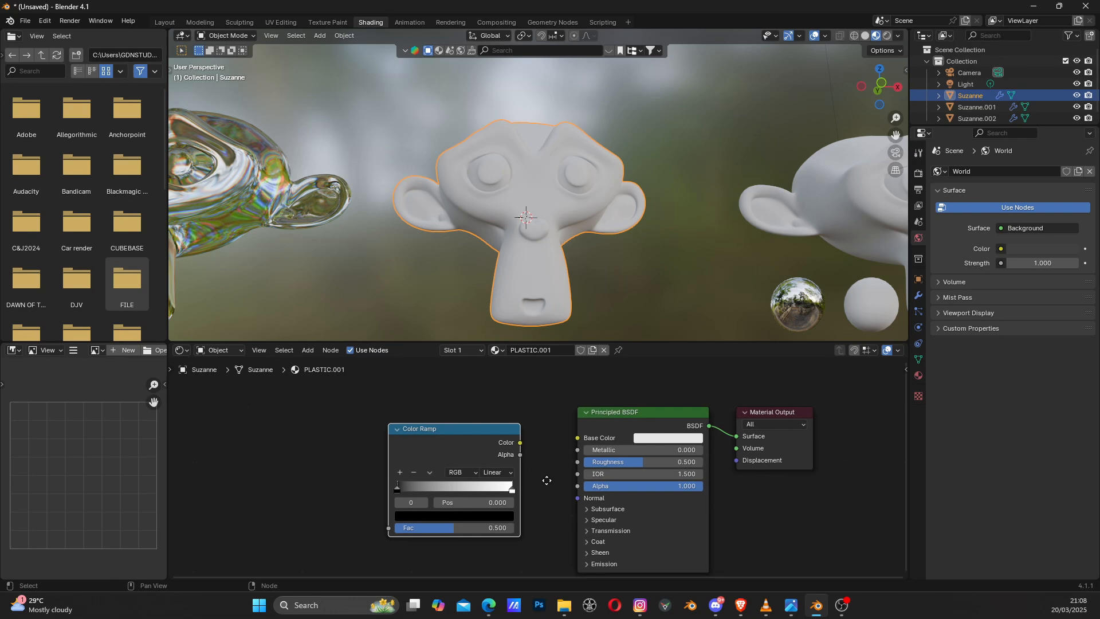
pyautogui.moveTo(534, 439); pyautogui.dragTo(512, 426, button='middle')
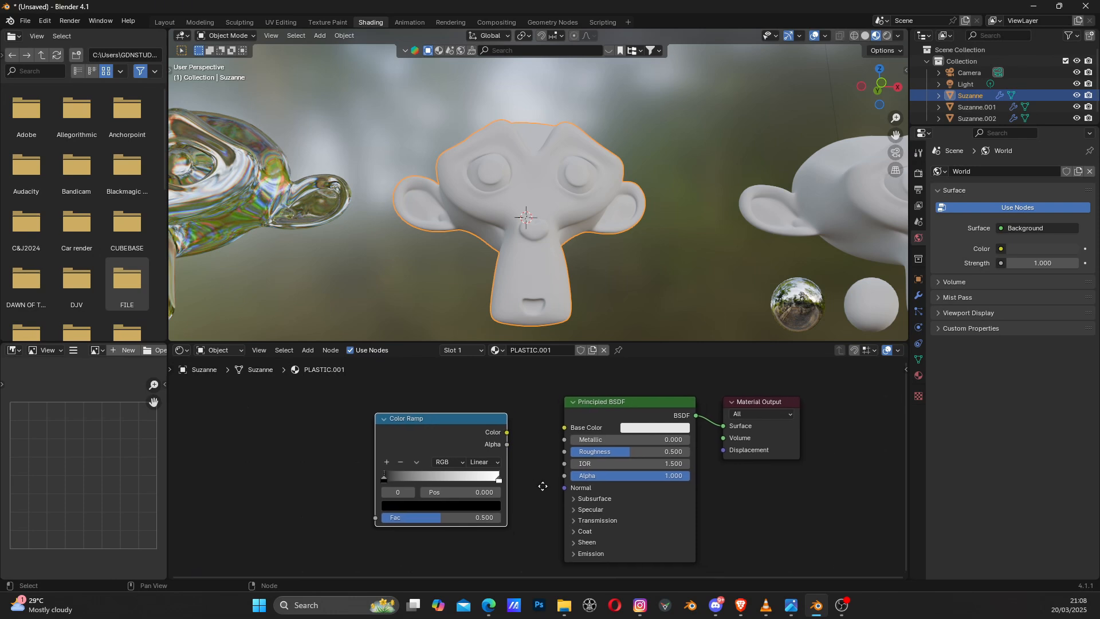
pyautogui.moveTo(543, 484); pyautogui.dragTo(640, 491, button='middle')
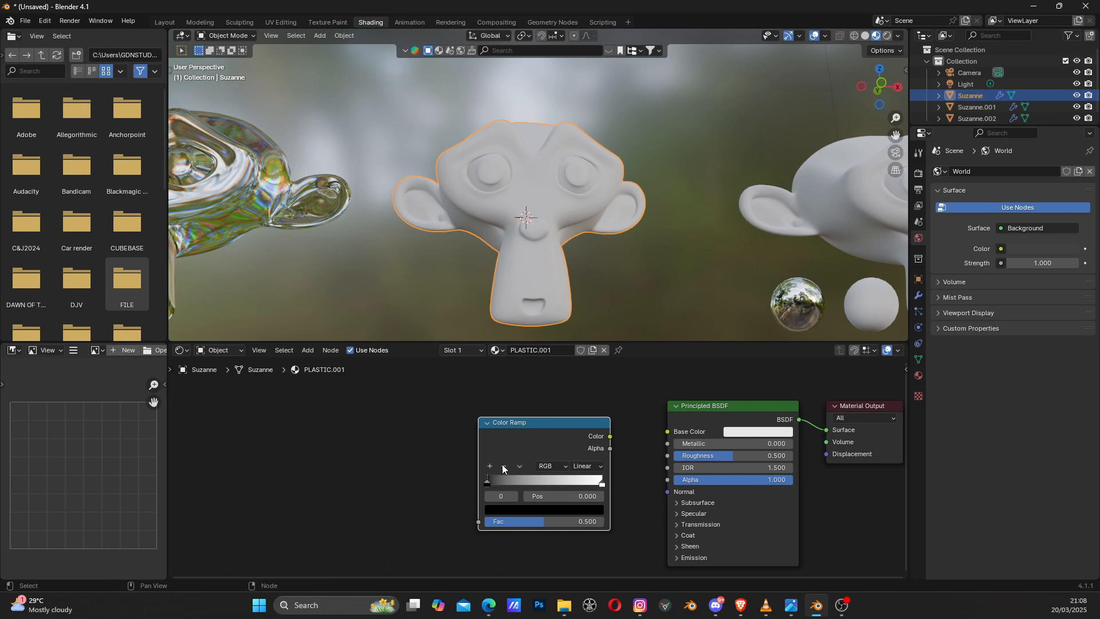
pyautogui.moveTo(421, 448); pyautogui.dragTo(459, 459, button='middle')
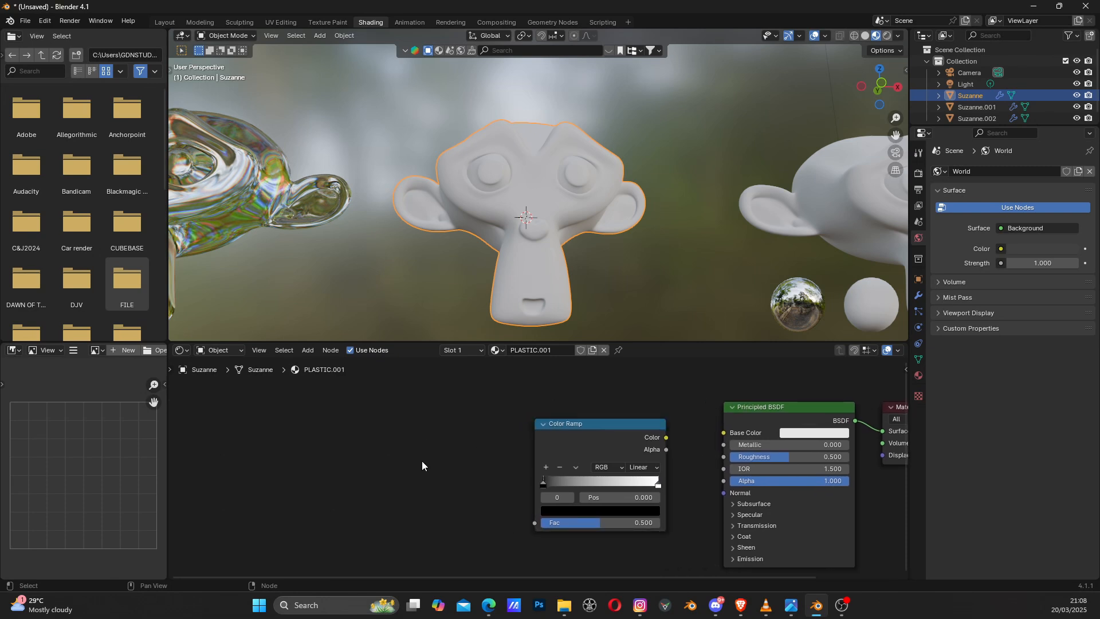
pyautogui.moveTo(623, 454); pyautogui.dragTo(457, 442, button='middle')
pyautogui.scroll(2, 397, 463)
pyautogui.moveTo(438, 430); pyautogui.dragTo(443, 433)
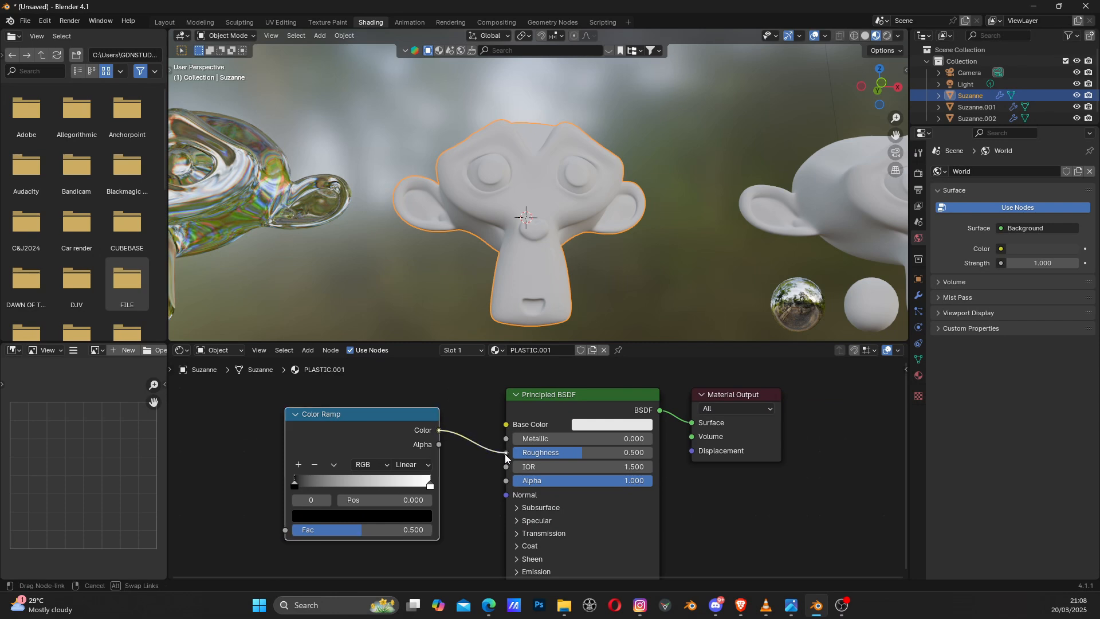
pyautogui.moveTo(505, 456); pyautogui.dragTo(504, 455)
pyautogui.scroll(1, 573, 424)
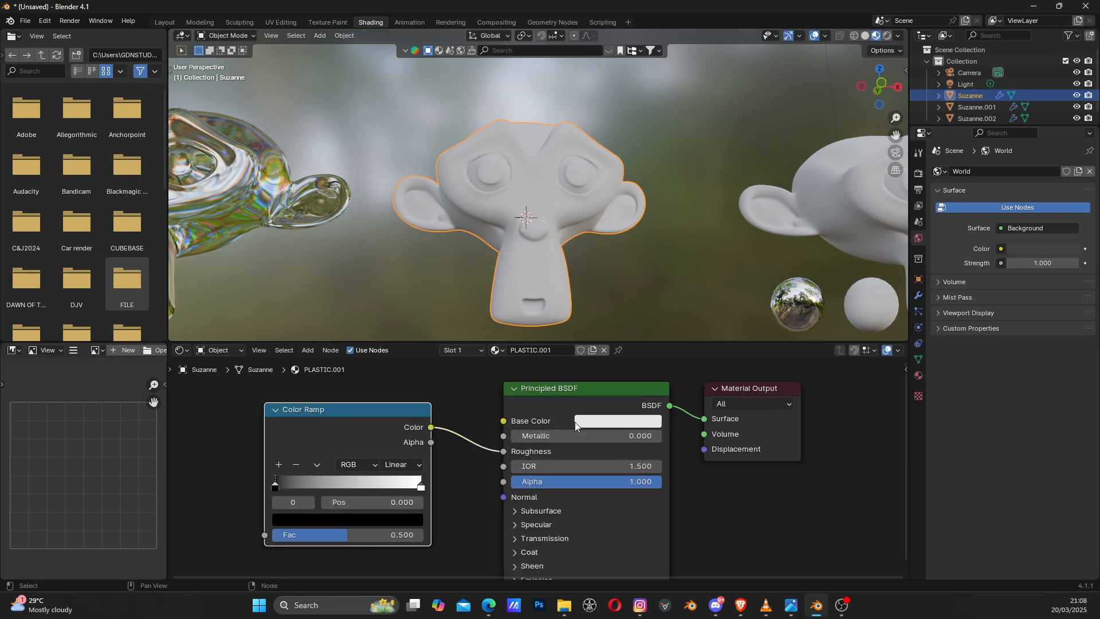
# Step: Set the Principled BSDF's Base Color to pink with hue 0.942, saturation 0.987 and value 0.801
pyautogui.scroll(2, 505, 452)
pyautogui.click(535, 449)
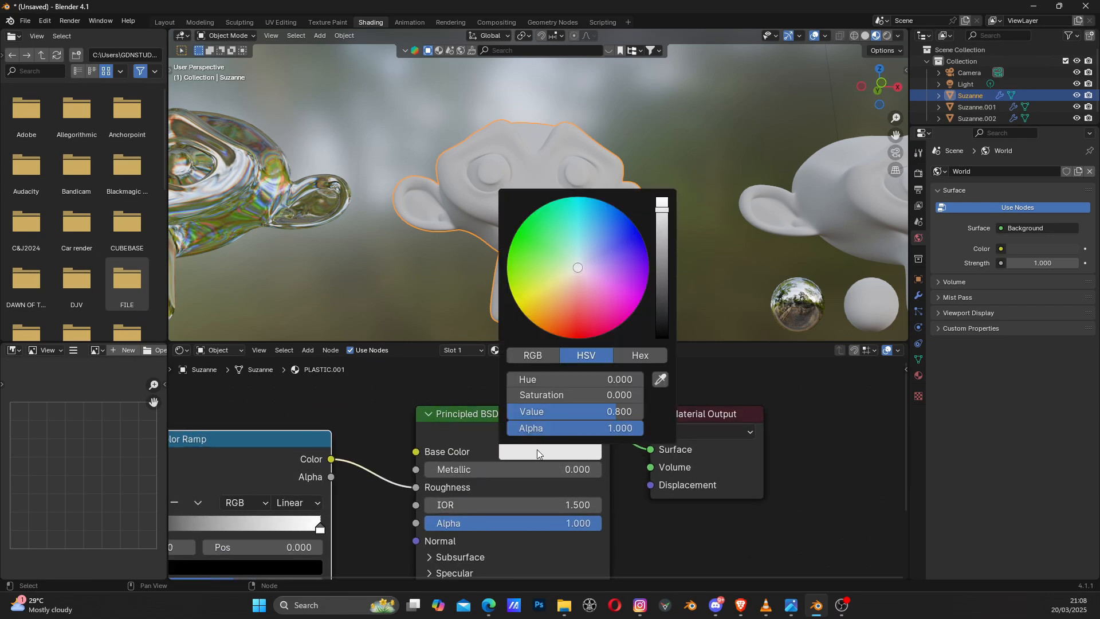
pyautogui.moveTo(584, 277); pyautogui.dragTo(616, 320)
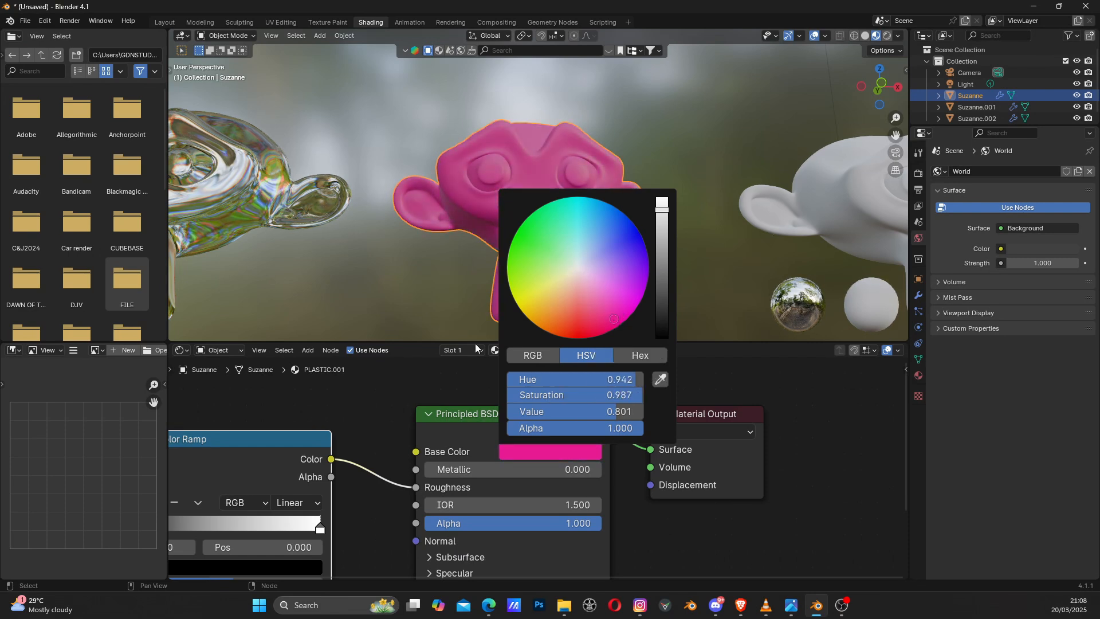
pyautogui.scroll(1, 474, 466)
pyautogui.scroll(1, 469, 475)
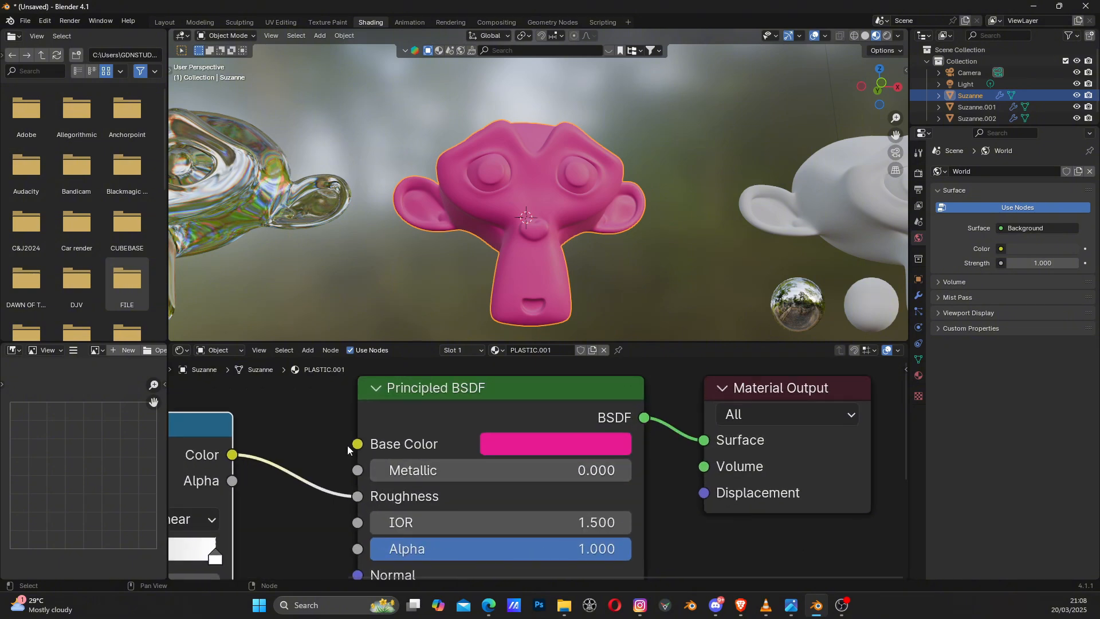
# Step: Move the Color Ramp's black stop to position 0.695 to make the pink head glossier
pyautogui.moveTo(493, 263)
pyautogui.mouseDown(button='middle')
pyautogui.moveTo(532, 218)
pyautogui.moveTo(695, 256)
pyautogui.moveTo(776, 251)
pyautogui.mouseUp(button='middle')
pyautogui.moveTo(582, 250); pyautogui.dragTo(737, 244, button='middle')
pyautogui.moveTo(488, 257)
pyautogui.mouseDown(button='middle')
pyautogui.moveTo(606, 240)
pyautogui.moveTo(476, 226)
pyautogui.moveTo(582, 205)
pyautogui.mouseUp(button='middle')
pyautogui.keyDown('shift'); pyautogui.moveTo(586, 253); pyautogui.dragTo(604, 228, button='middle'); pyautogui.keyUp('shift')
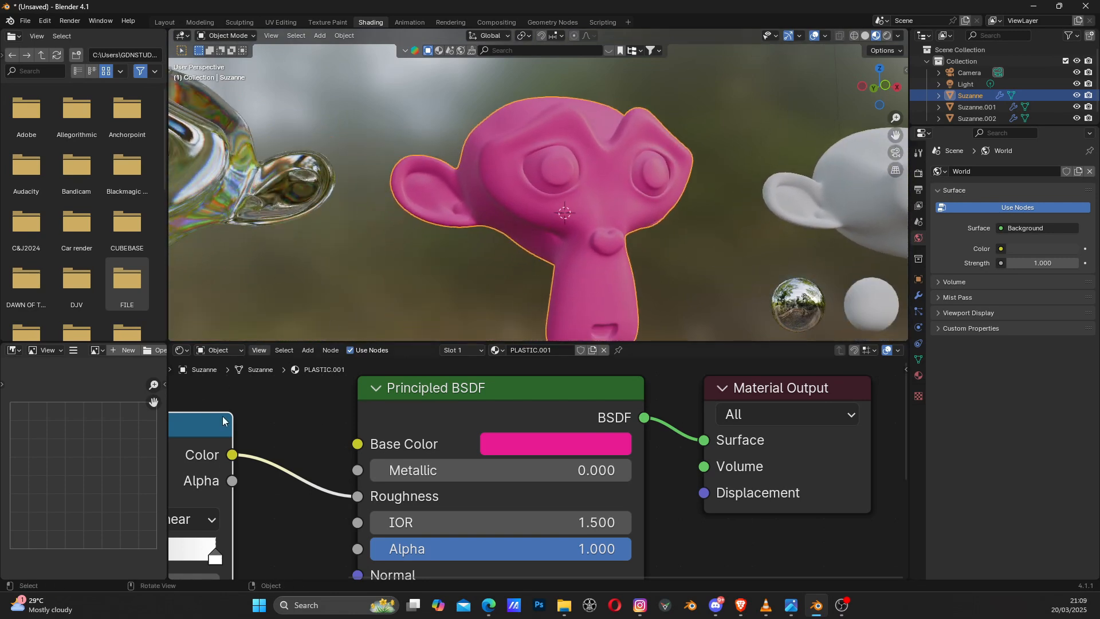
pyautogui.moveTo(328, 459); pyautogui.dragTo(636, 397, button='middle')
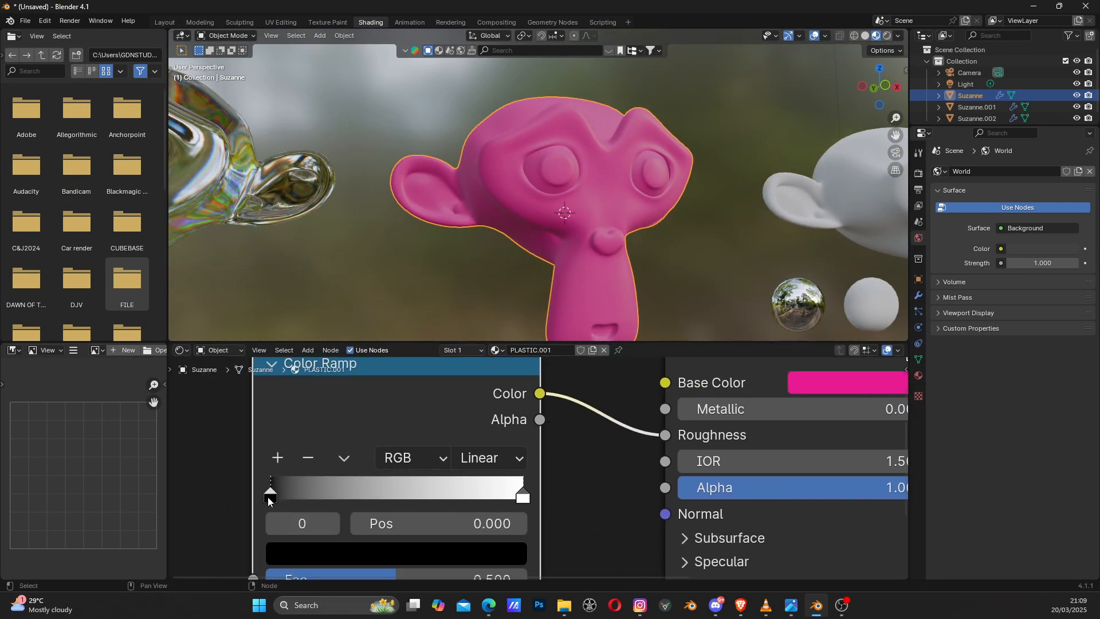
pyautogui.scroll(-3, 269, 497)
pyautogui.moveTo(267, 497); pyautogui.dragTo(473, 475)
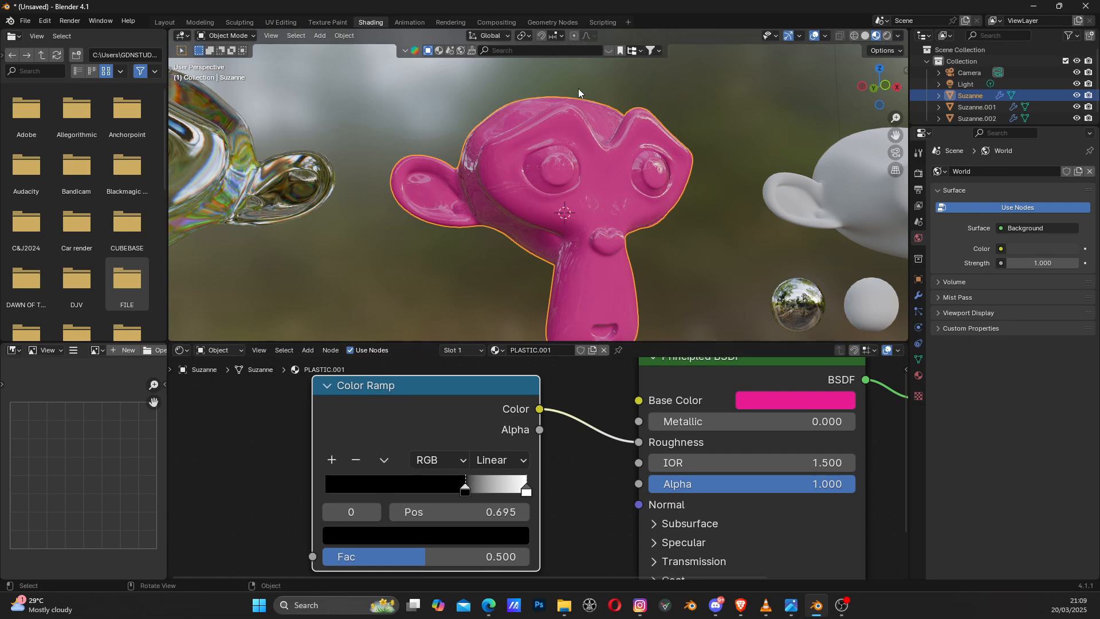
# Step: Try the Color Ramp's black stop at positions 0.632, 0.714 and 0.368 while checking the reflections on the head up close
pyautogui.scroll(3, 575, 201)
pyautogui.moveTo(575, 201); pyautogui.dragTo(554, 212, button='middle')
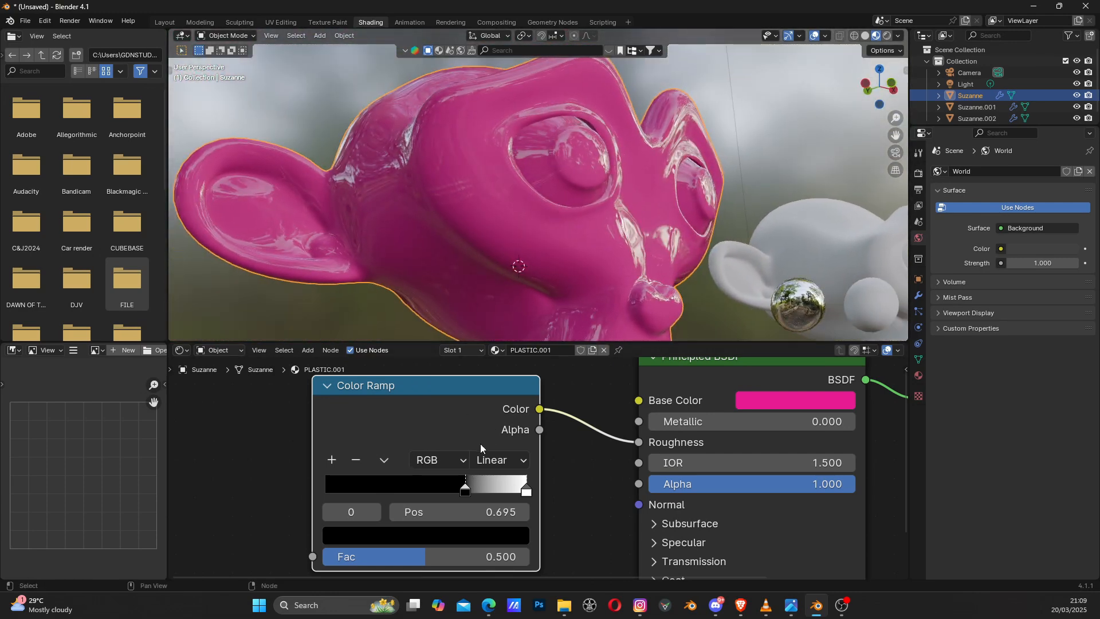
pyautogui.moveTo(466, 489)
pyautogui.mouseDown()
pyautogui.moveTo(346, 491)
pyautogui.moveTo(453, 494)
pyautogui.mouseUp()
pyautogui.moveTo(458, 266)
pyautogui.mouseDown(button='middle')
pyautogui.moveTo(616, 267)
pyautogui.moveTo(486, 265)
pyautogui.moveTo(549, 249)
pyautogui.moveTo(436, 256)
pyautogui.moveTo(456, 247)
pyautogui.moveTo(453, 286)
pyautogui.mouseUp(button='middle')
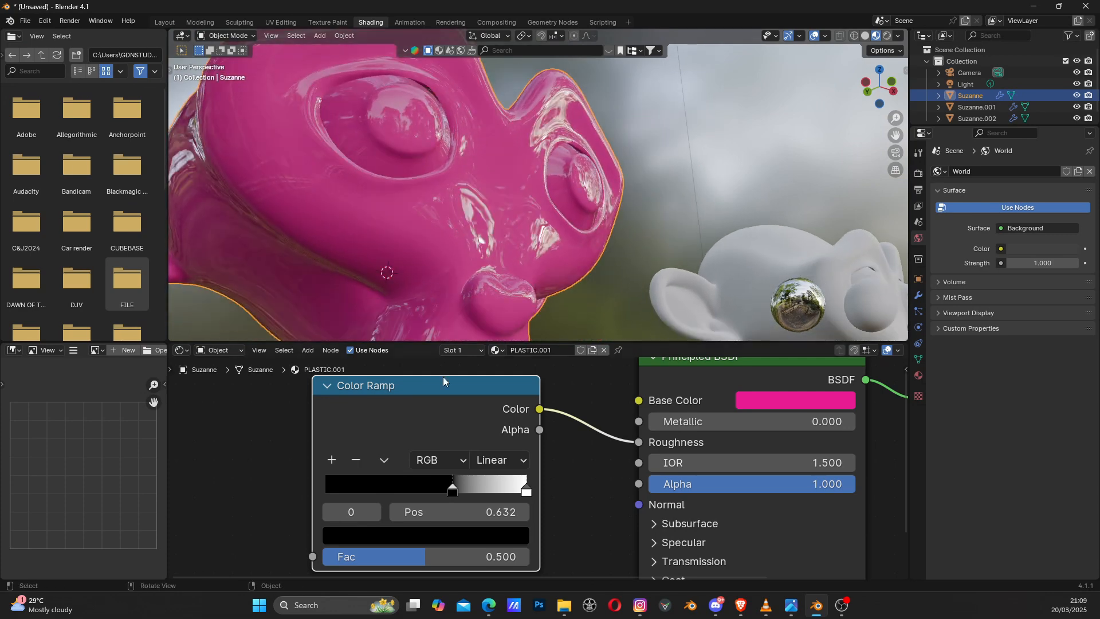
pyautogui.moveTo(452, 492)
pyautogui.mouseDown()
pyautogui.moveTo(425, 490)
pyautogui.moveTo(469, 480)
pyautogui.mouseUp()
pyautogui.moveTo(453, 293); pyautogui.dragTo(458, 235, button='middle')
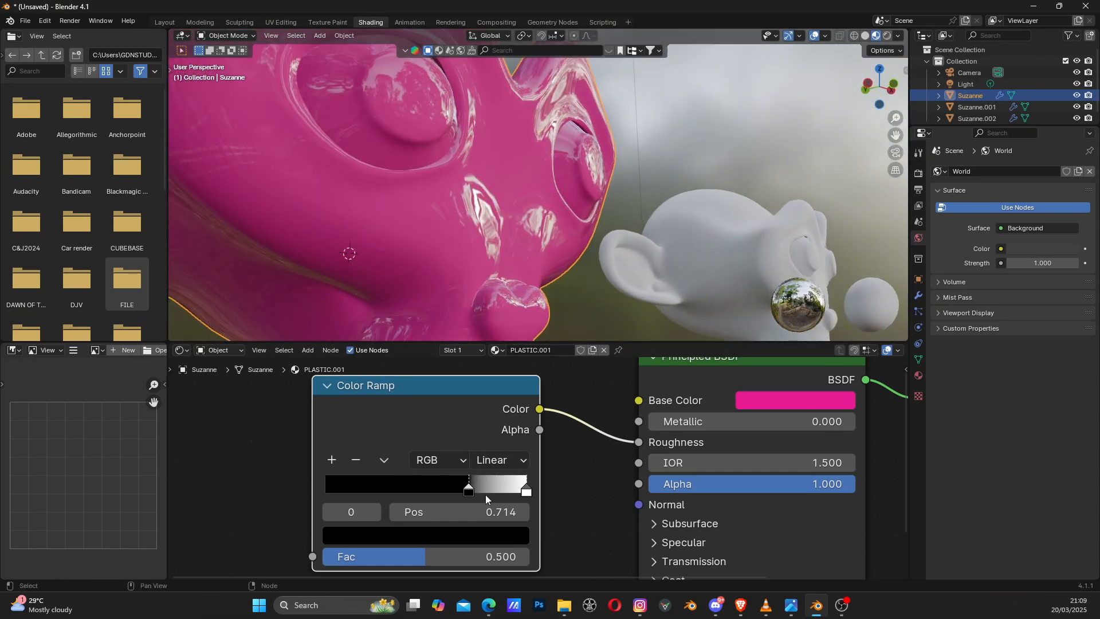
pyautogui.moveTo(468, 491); pyautogui.dragTo(396, 496)
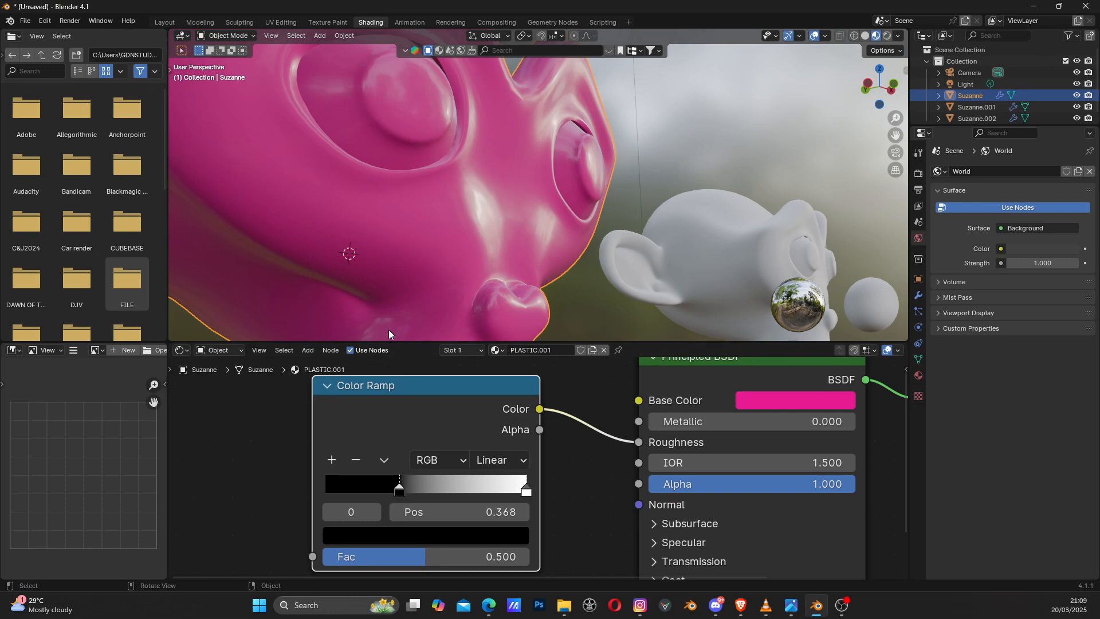
pyautogui.moveTo(400, 266); pyautogui.dragTo(401, 246, button='middle')
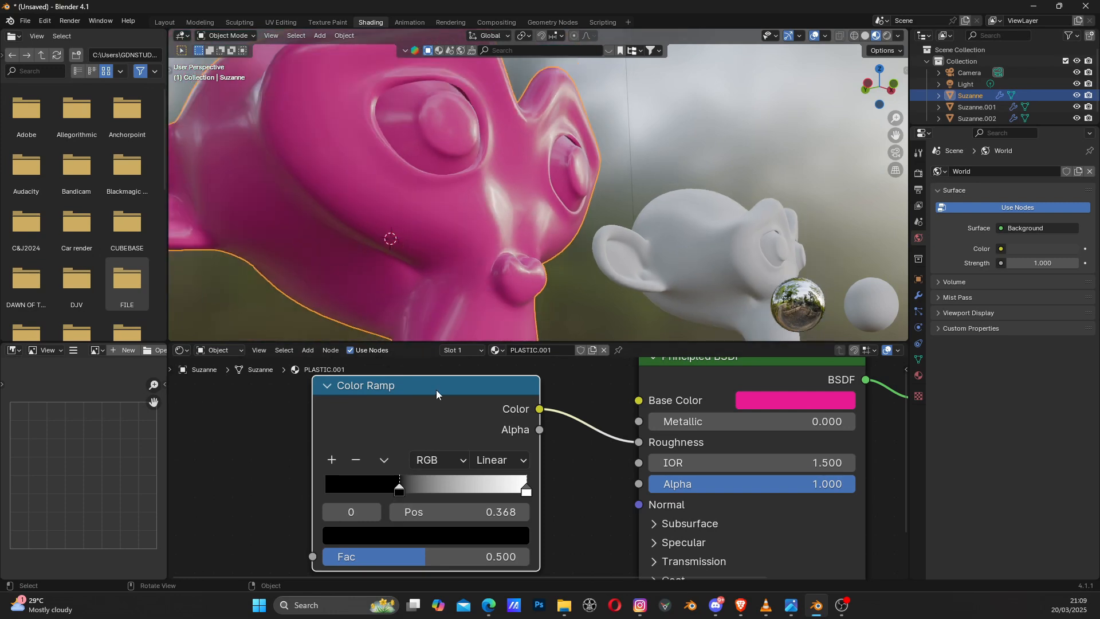
# Step: Add a Noise Texture node before the Color Ramp and connect its Fac output to the ramp's Fac input
pyautogui.moveTo(315, 404); pyautogui.dragTo(516, 437, button='middle')
pyautogui.scroll(-5, 456, 456)
pyautogui.hotkey('shift', 'a')
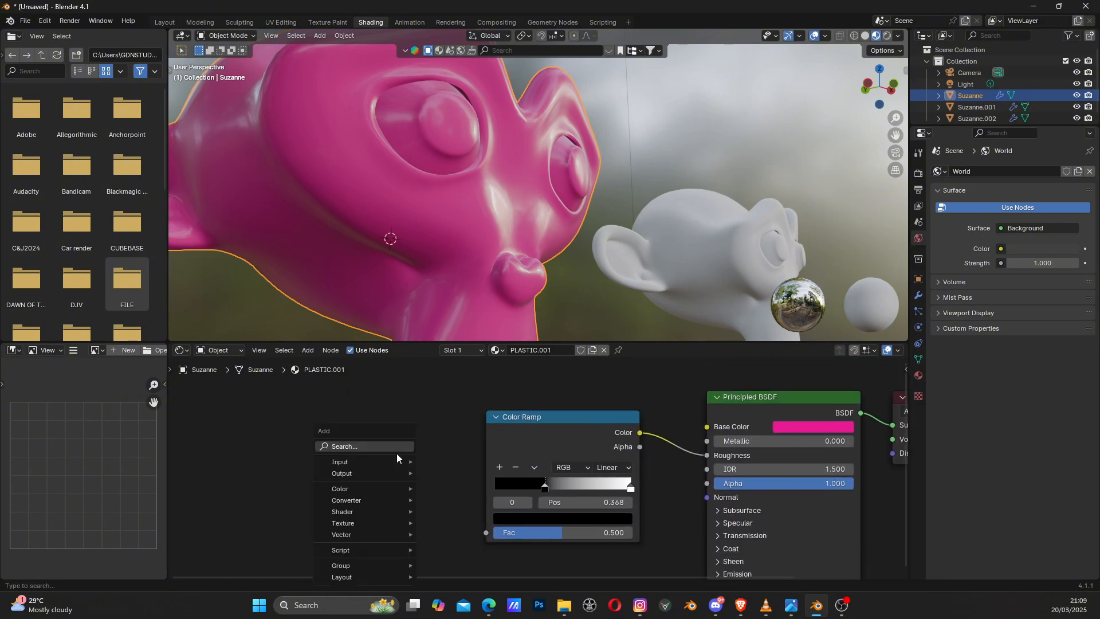
pyautogui.click(397, 452)
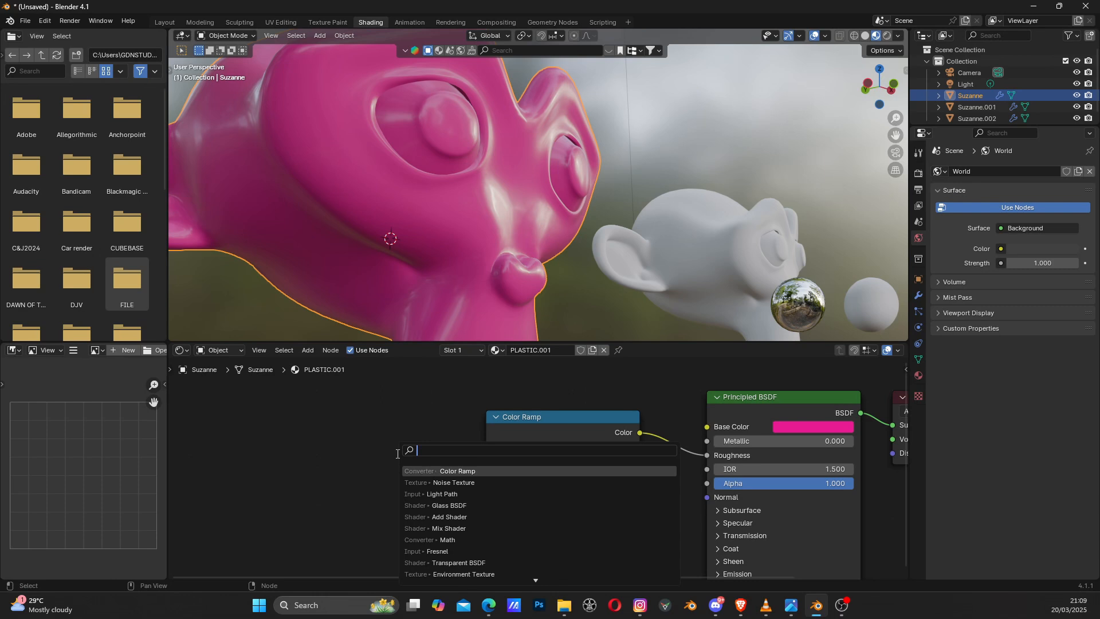
pyautogui.write('NOISE')
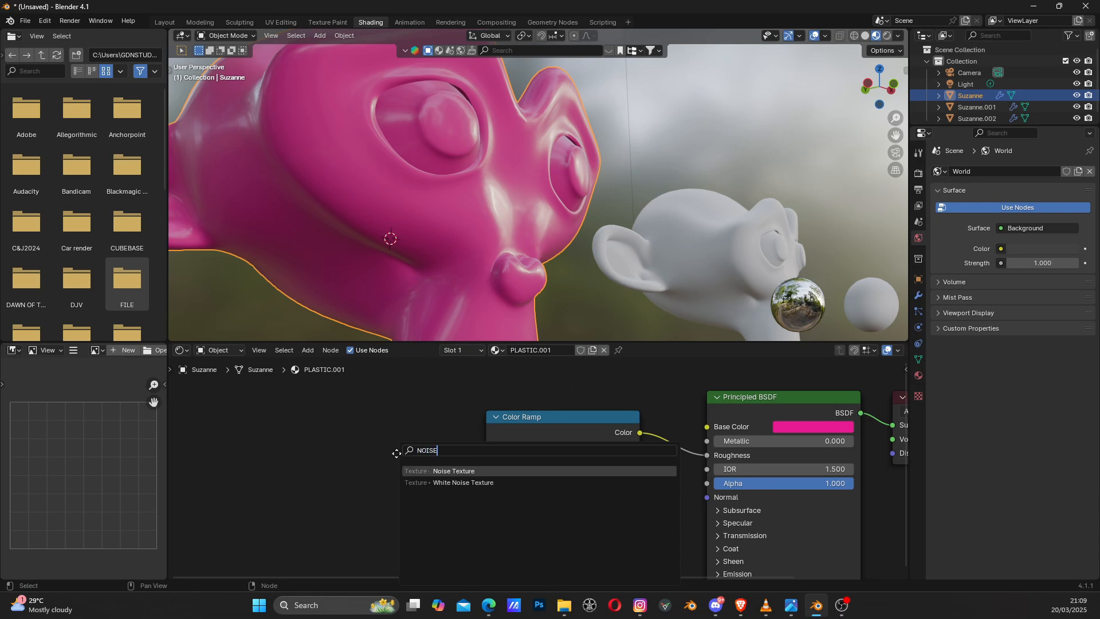
pyautogui.press('Return')
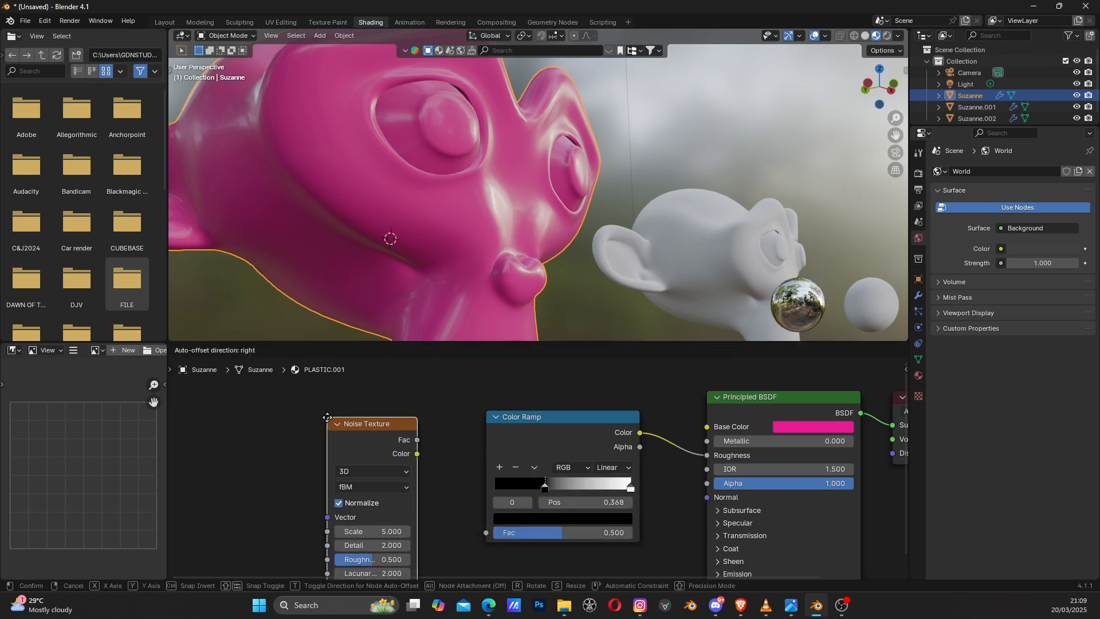
pyautogui.click(338, 414)
pyautogui.moveTo(411, 443); pyautogui.dragTo(386, 450, button='middle')
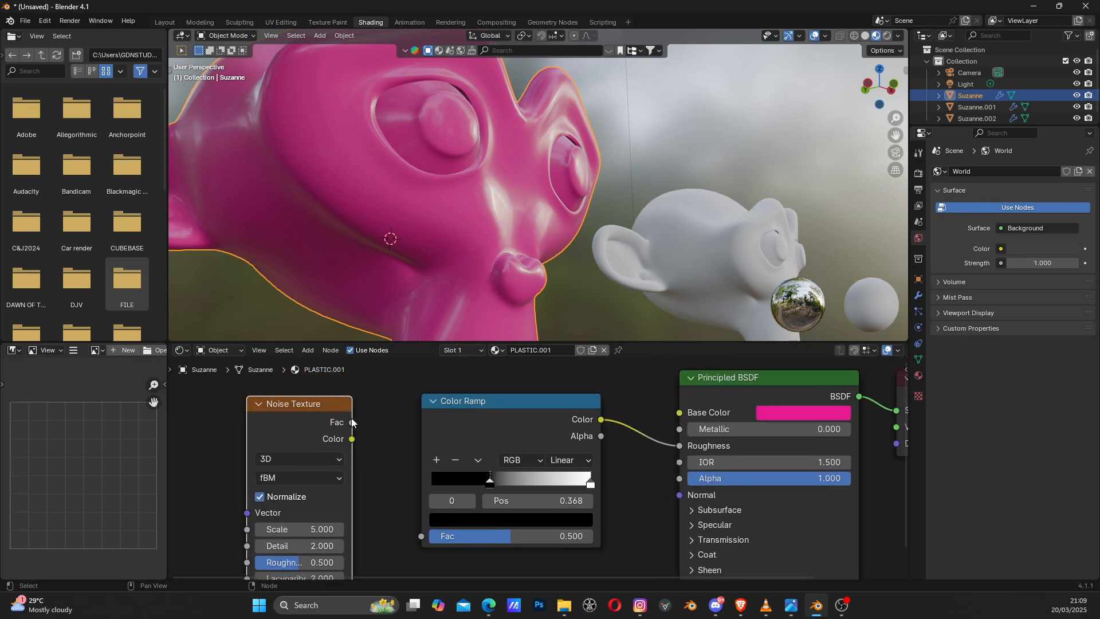
pyautogui.moveTo(352, 422); pyautogui.dragTo(421, 531)
# Step: Add linked Texture Coordinate and Mapping nodes to the Noise Texture's Vector input
pyautogui.moveTo(170, 469); pyautogui.dragTo(397, 472, button='middle')
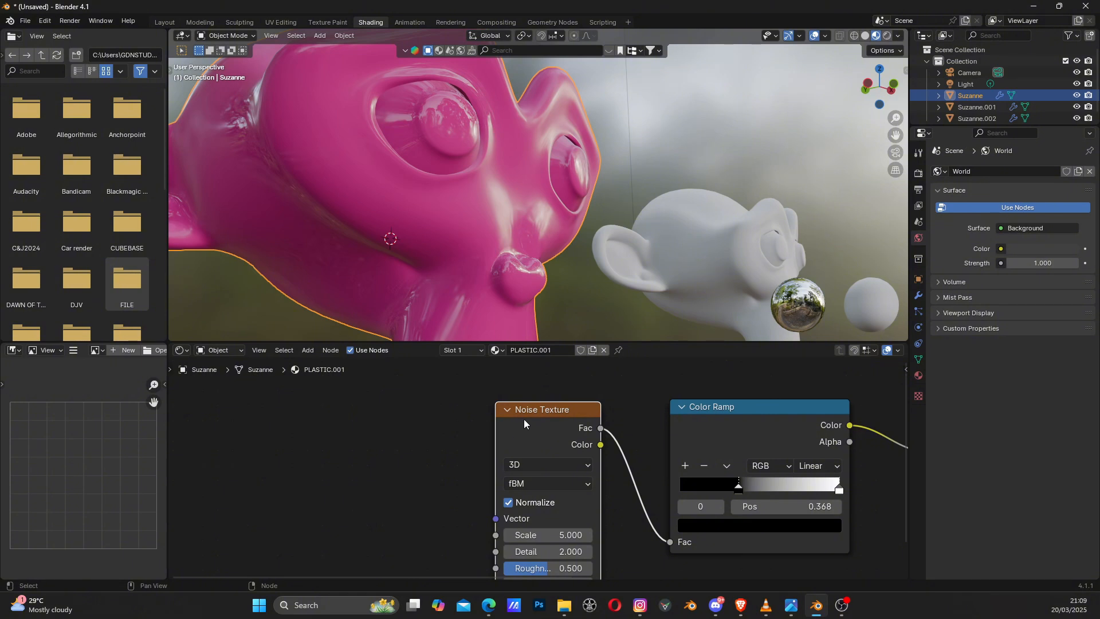
pyautogui.hotkey('ctrl', 't')
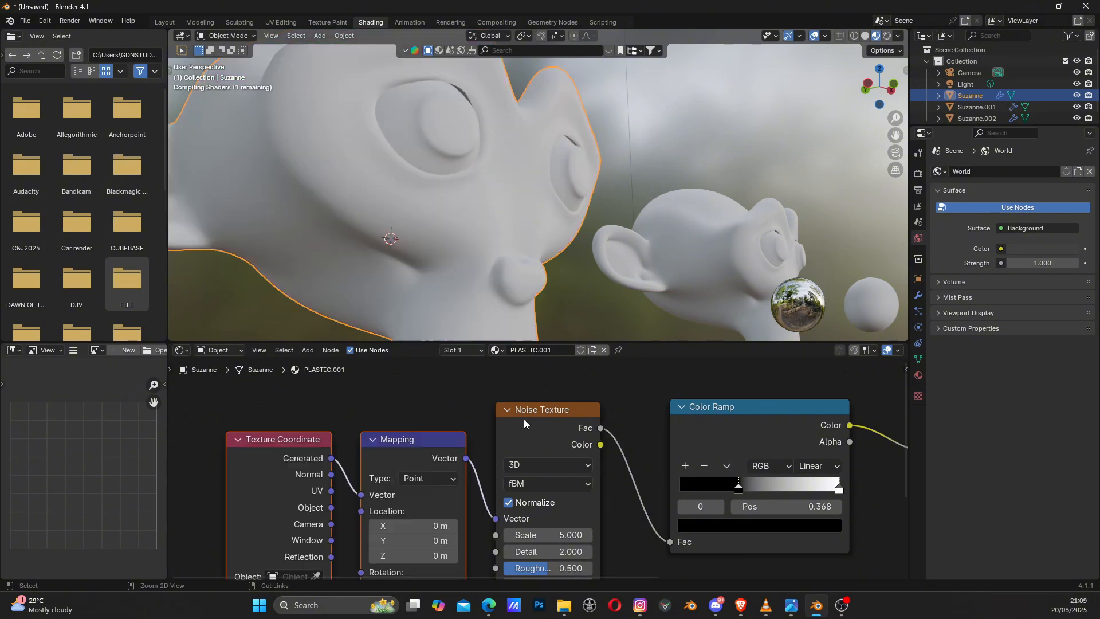
pyautogui.moveTo(459, 495); pyautogui.dragTo(500, 453, button='middle')
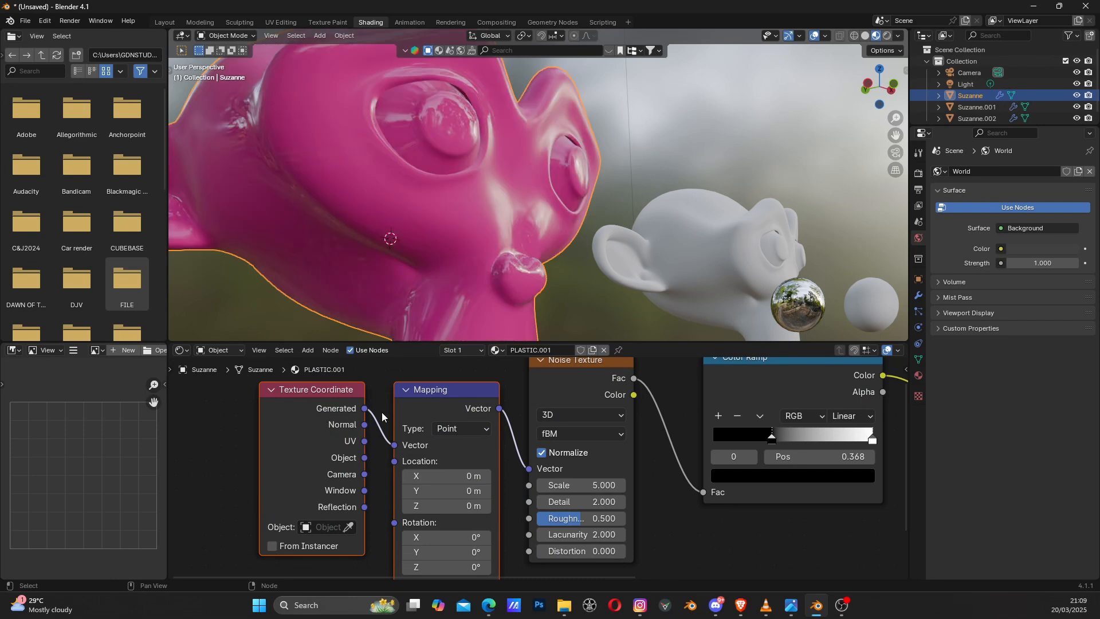
pyautogui.scroll(-1, 441, 431)
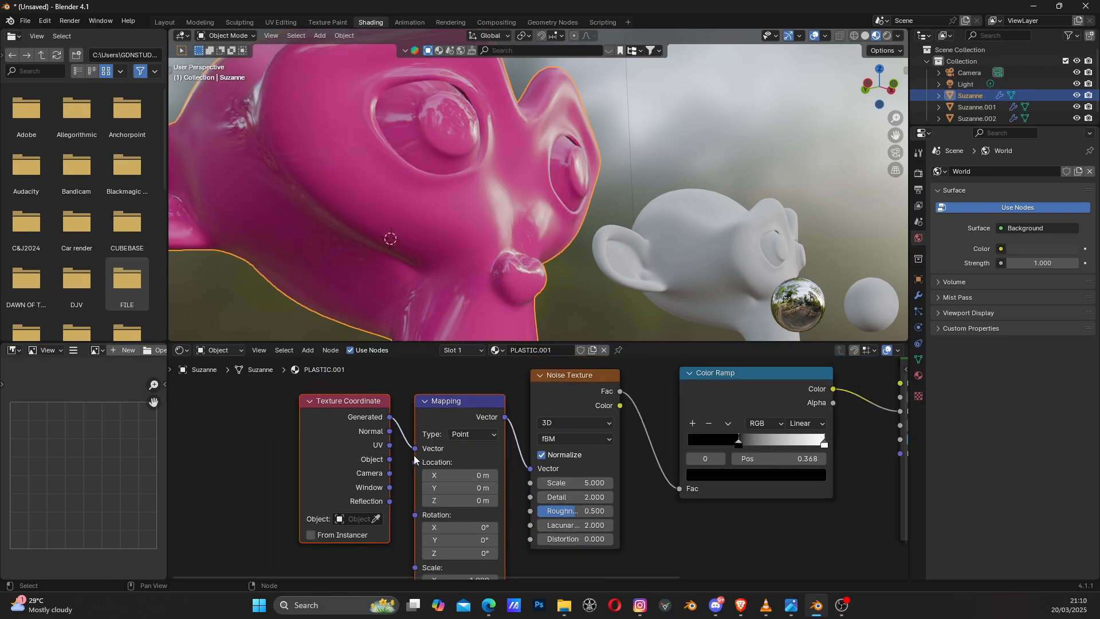
# Step: Replace the Generated link into the Mapping node's Vector input with the Texture Coordinate's Object output
pyautogui.moveTo(485, 449)
pyautogui.mouseDown(button='middle')
pyautogui.moveTo(486, 474)
pyautogui.moveTo(479, 445)
pyautogui.mouseUp(button='middle')
pyautogui.scroll(2, 376, 428)
pyautogui.moveTo(376, 428); pyautogui.dragTo(403, 433, button='middle')
pyautogui.scroll(1, 404, 443)
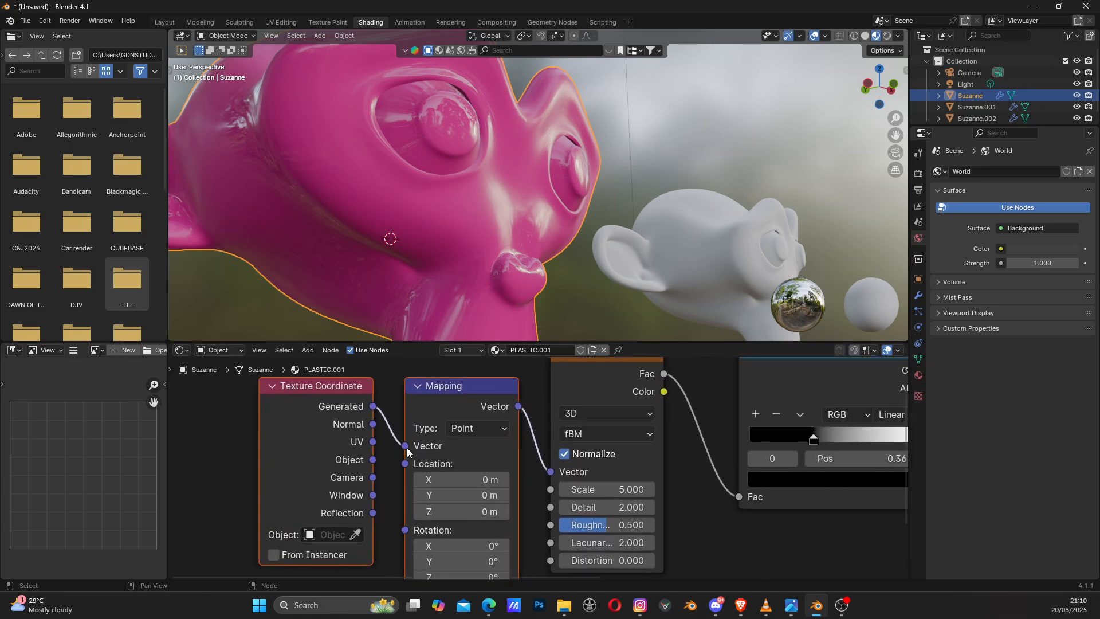
pyautogui.moveTo(405, 446); pyautogui.dragTo(373, 467)
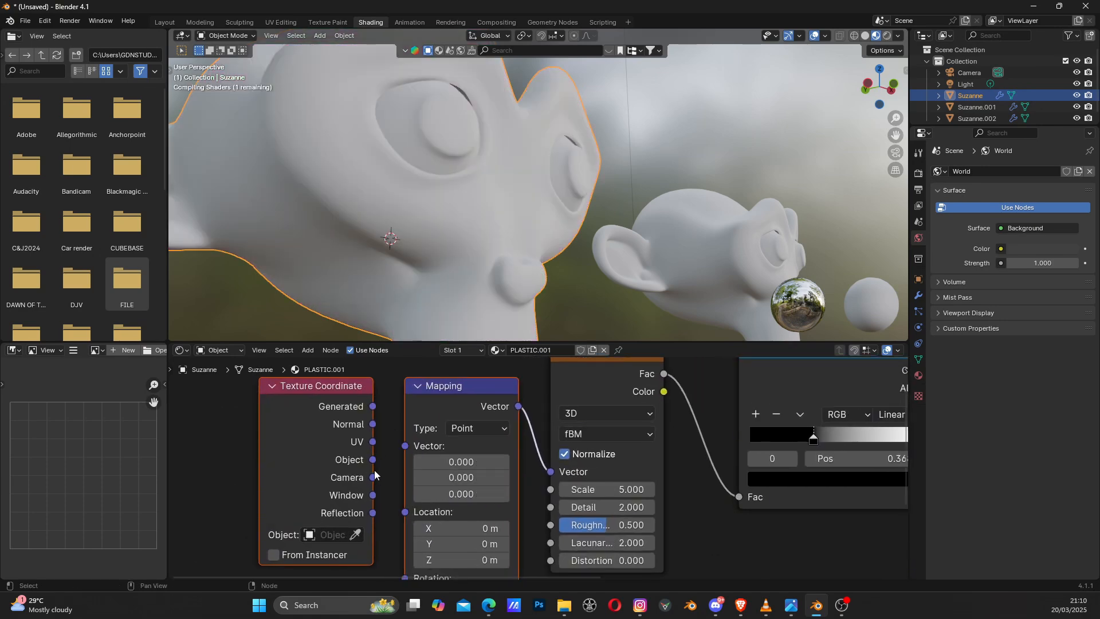
pyautogui.moveTo(400, 449); pyautogui.dragTo(403, 447)
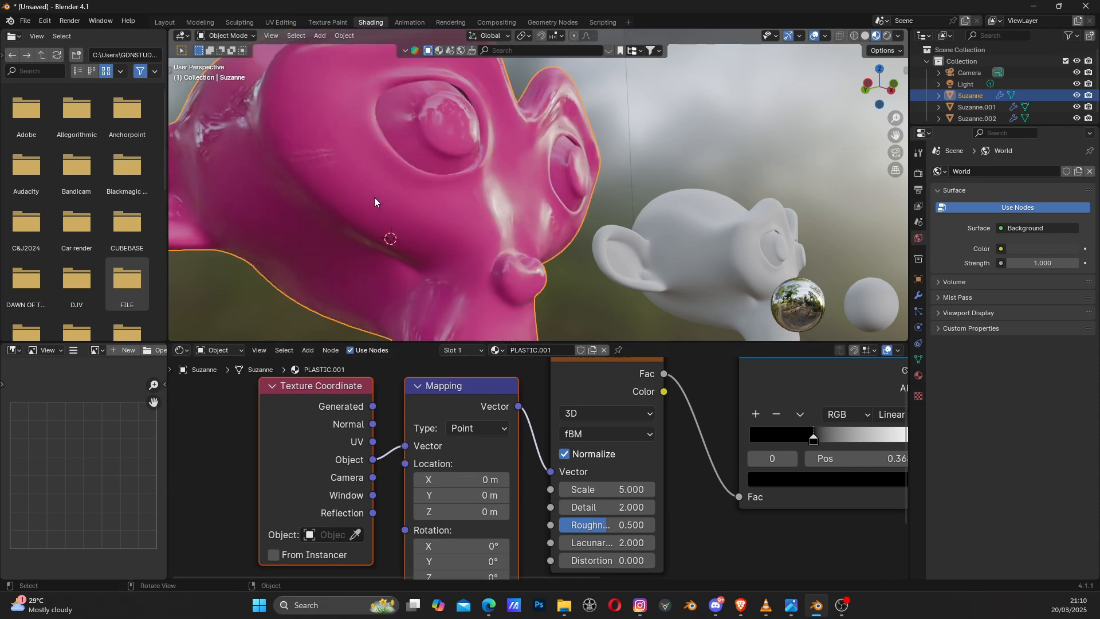
# Step: Inspect the noise-driven reflections on the head's side and set the Color Ramp's black stop to position 0.705
pyautogui.moveTo(373, 197); pyautogui.dragTo(417, 219, button='middle')
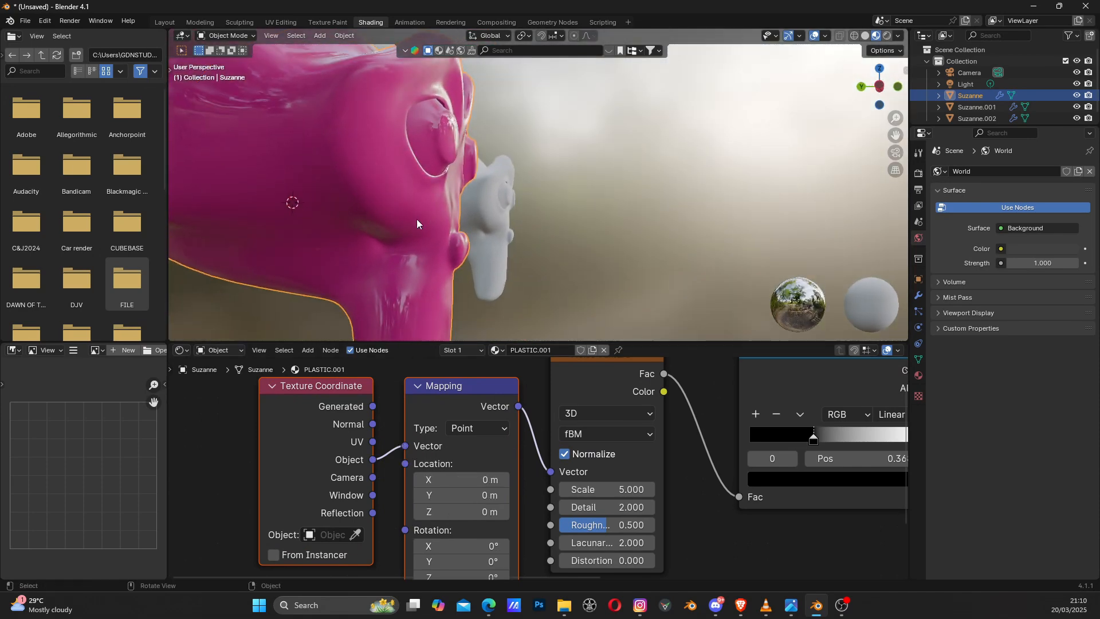
pyautogui.moveTo(307, 141); pyautogui.dragTo(559, 239, button='middle')
pyautogui.moveTo(680, 252); pyautogui.dragTo(552, 214, button='middle')
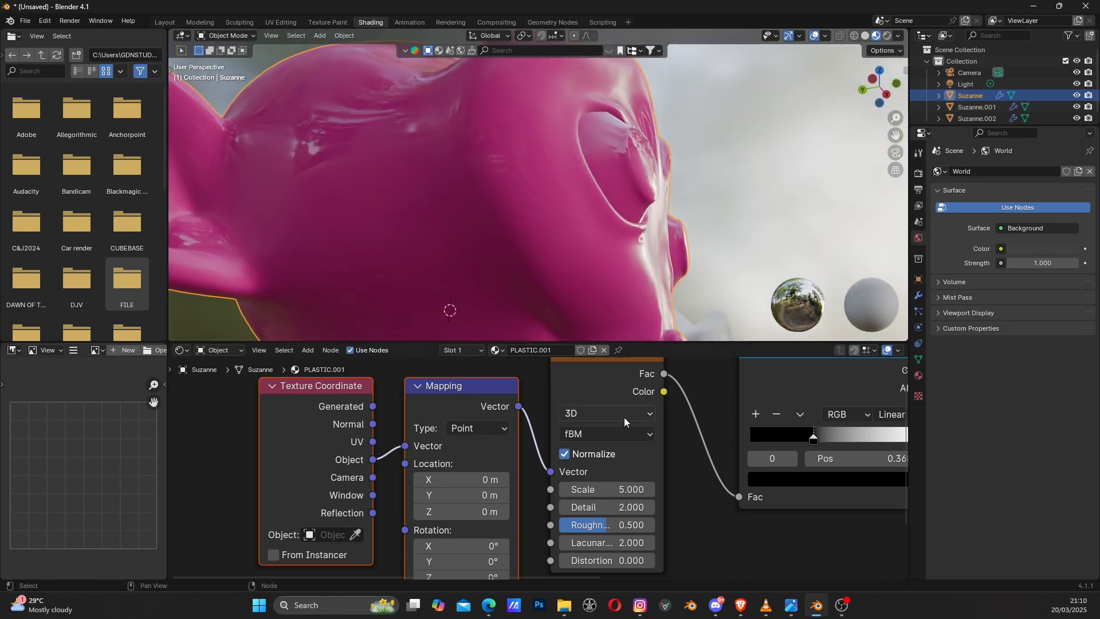
pyautogui.moveTo(802, 438); pyautogui.dragTo(657, 472, button='middle')
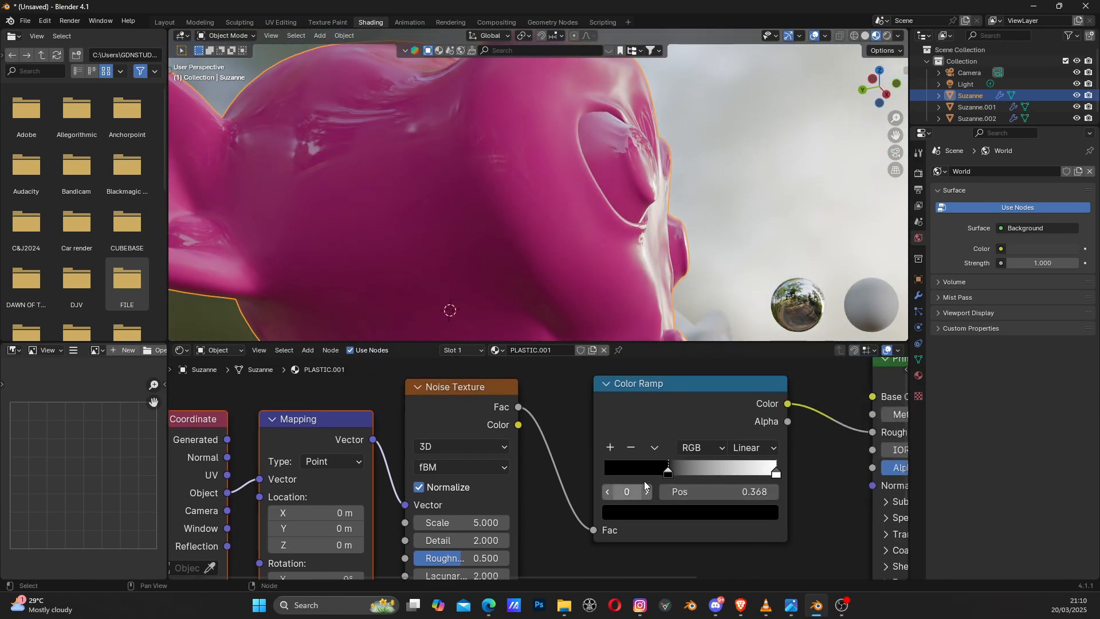
pyautogui.moveTo(671, 472); pyautogui.dragTo(727, 471)
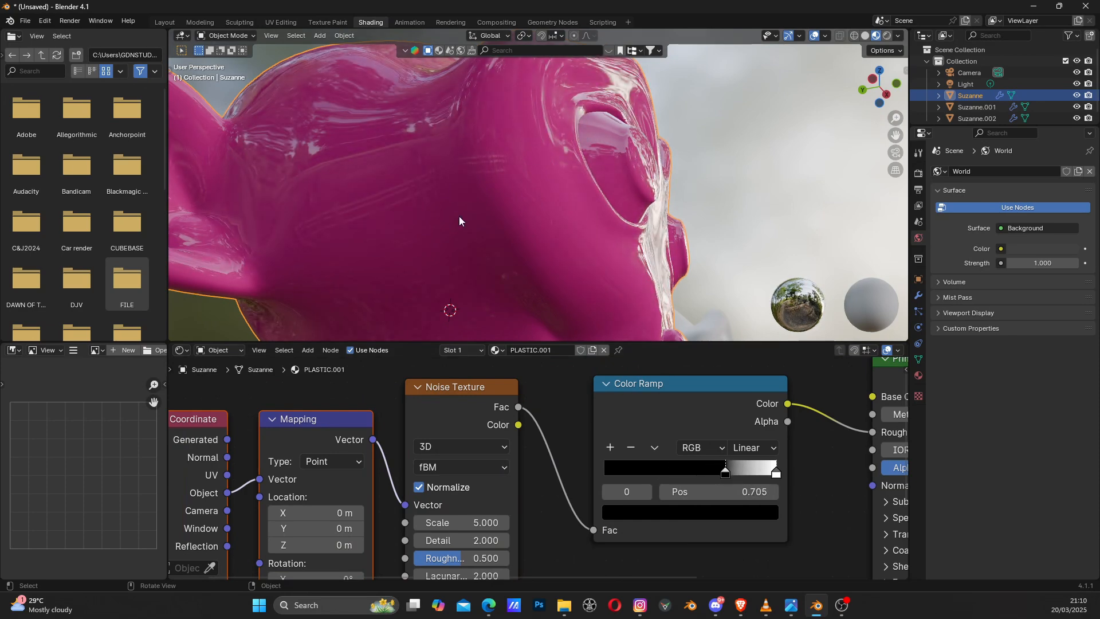
# Step: Set the Noise Texture node's scale to 15, detail to 15 and roughness to 1
pyautogui.scroll(5, 459, 215)
pyautogui.moveTo(454, 170); pyautogui.dragTo(530, 314, button='middle')
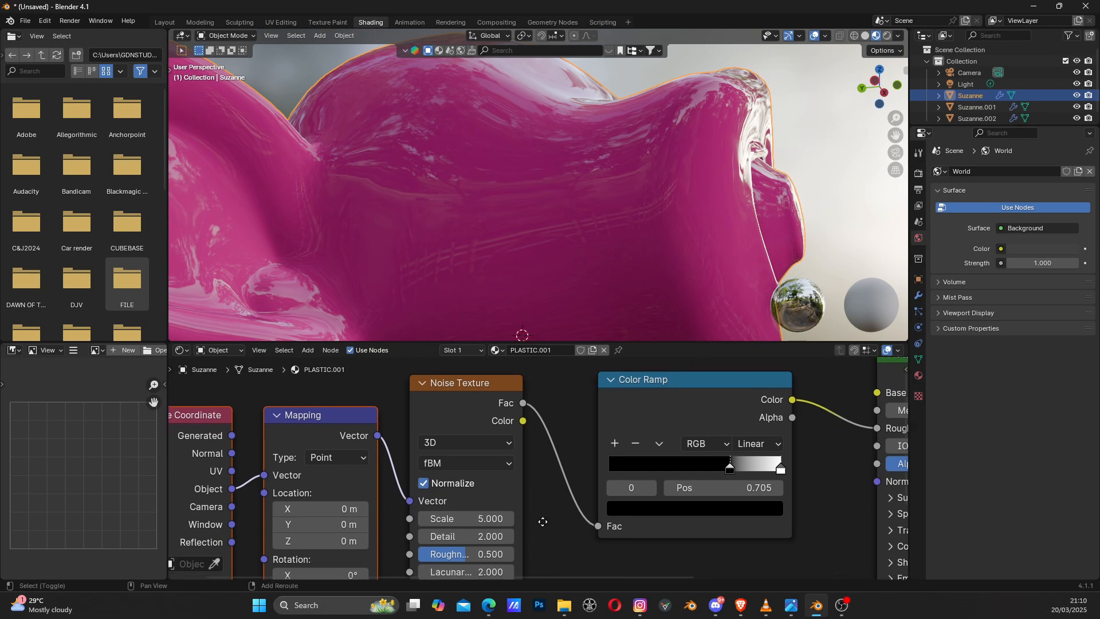
pyautogui.moveTo(505, 522); pyautogui.dragTo(550, 465, button='middle')
pyautogui.click(523, 470)
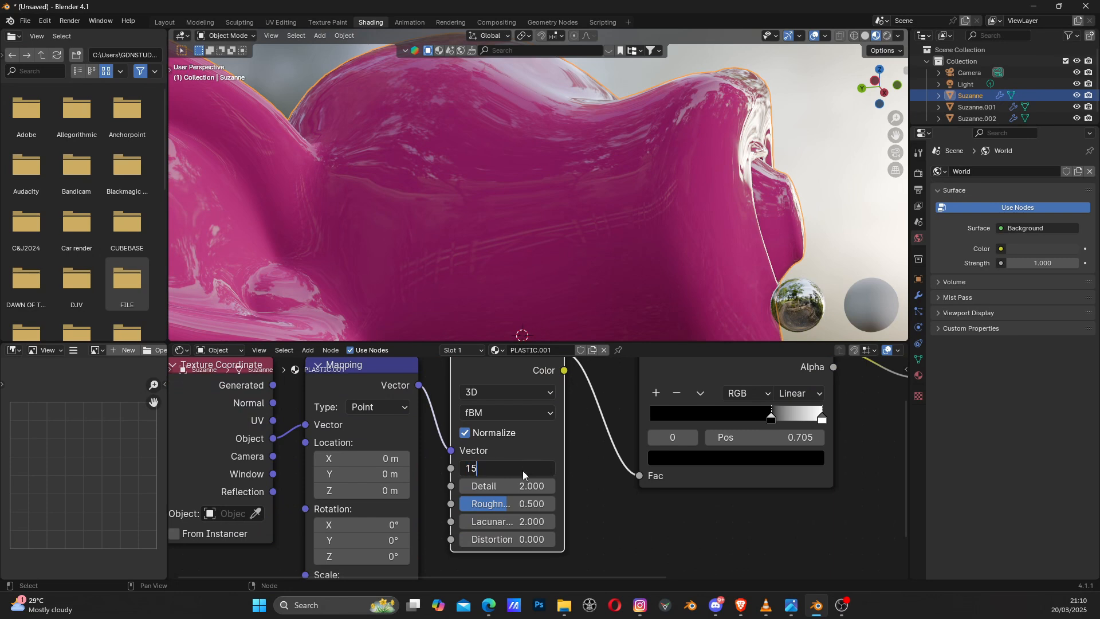
pyautogui.press('Return')
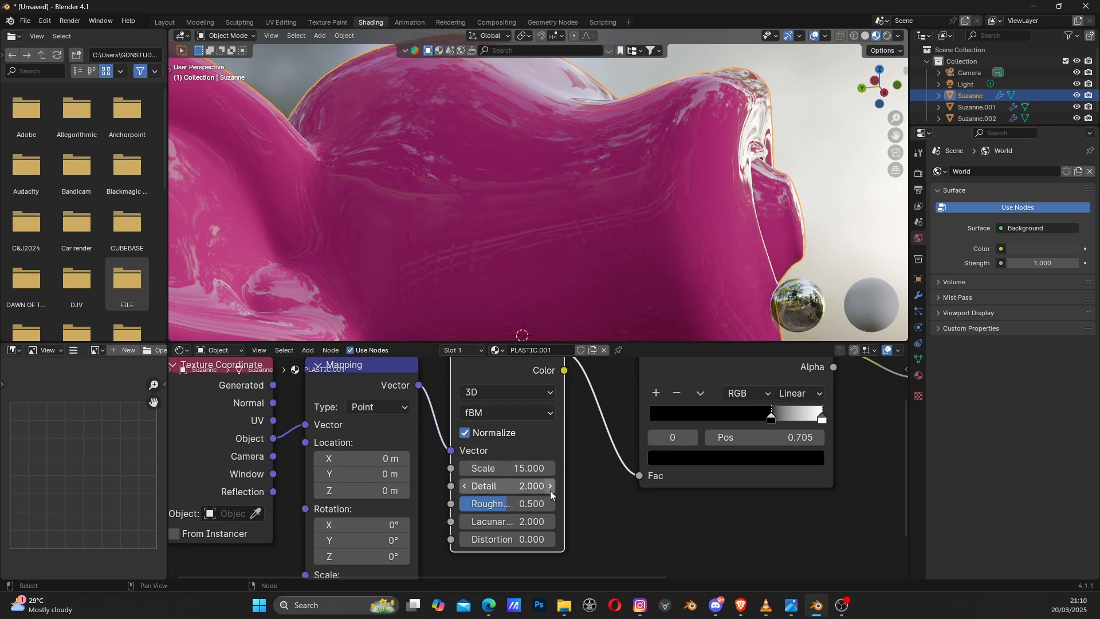
pyautogui.moveTo(559, 498); pyautogui.dragTo(560, 504, button='middle')
pyautogui.click(507, 491)
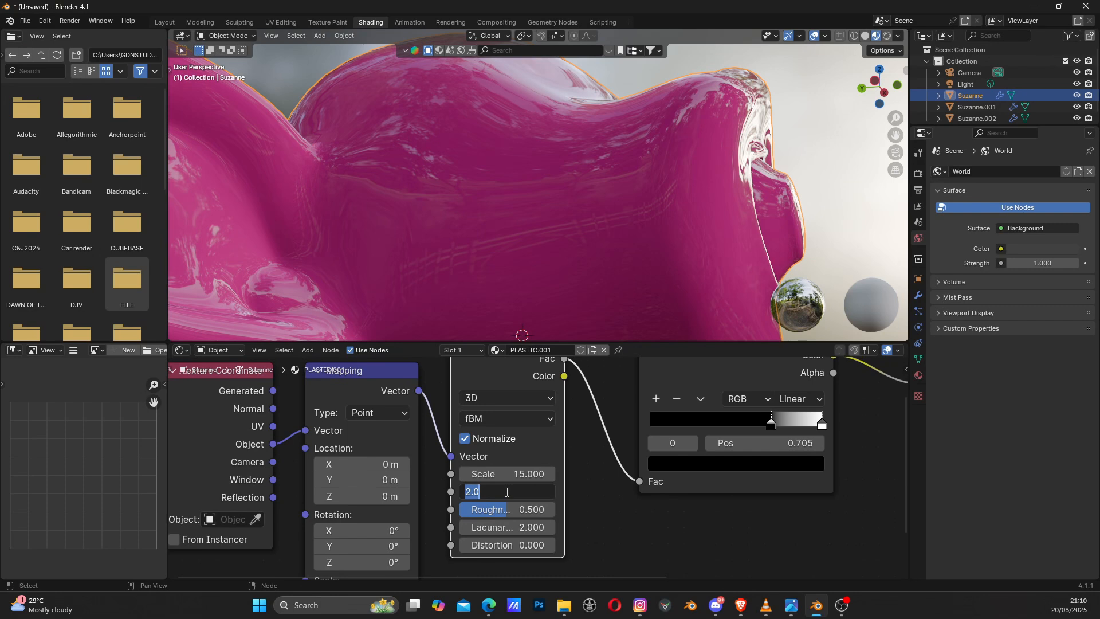
pyautogui.write('15')
pyautogui.press('Return')
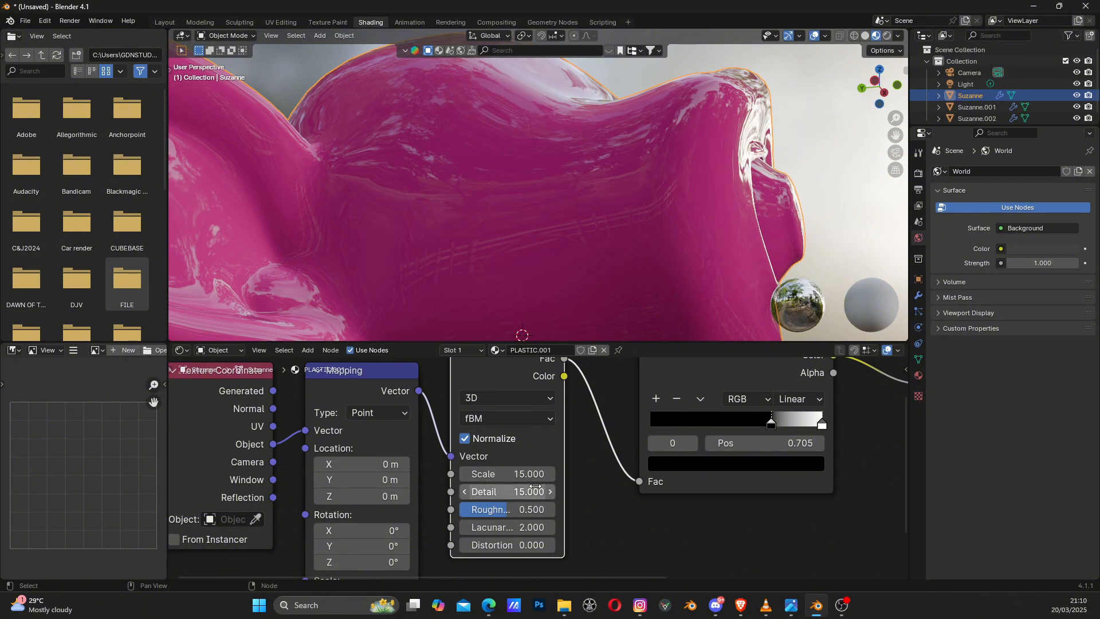
pyautogui.click(522, 509)
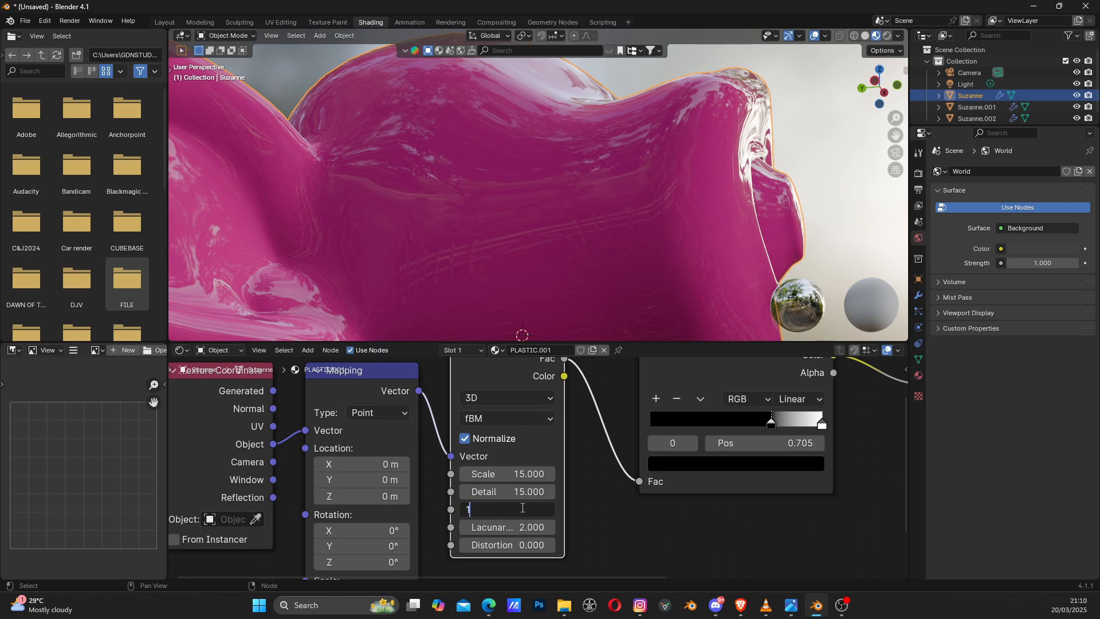
pyautogui.press('Return')
# Step: Move the Color Ramp's black stop to position 0.423
pyautogui.moveTo(673, 441); pyautogui.dragTo(484, 528, button='middle')
pyautogui.scroll(-2, 600, 513)
pyautogui.moveTo(636, 485); pyautogui.dragTo(501, 477, button='middle')
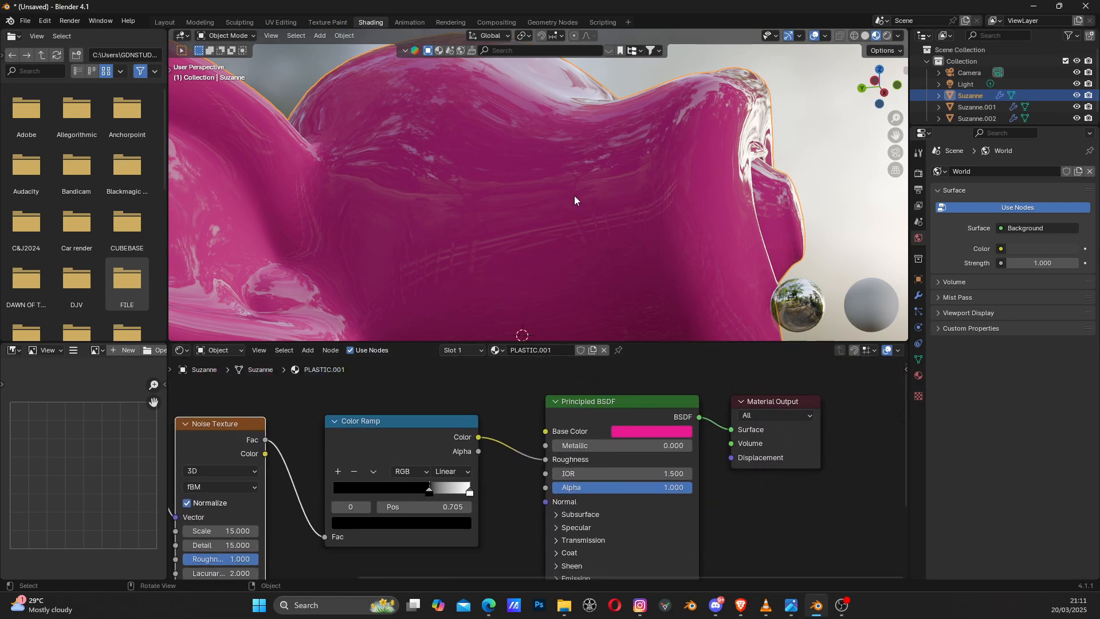
pyautogui.scroll(-7, 578, 186)
pyautogui.moveTo(578, 185); pyautogui.dragTo(496, 215, button='middle')
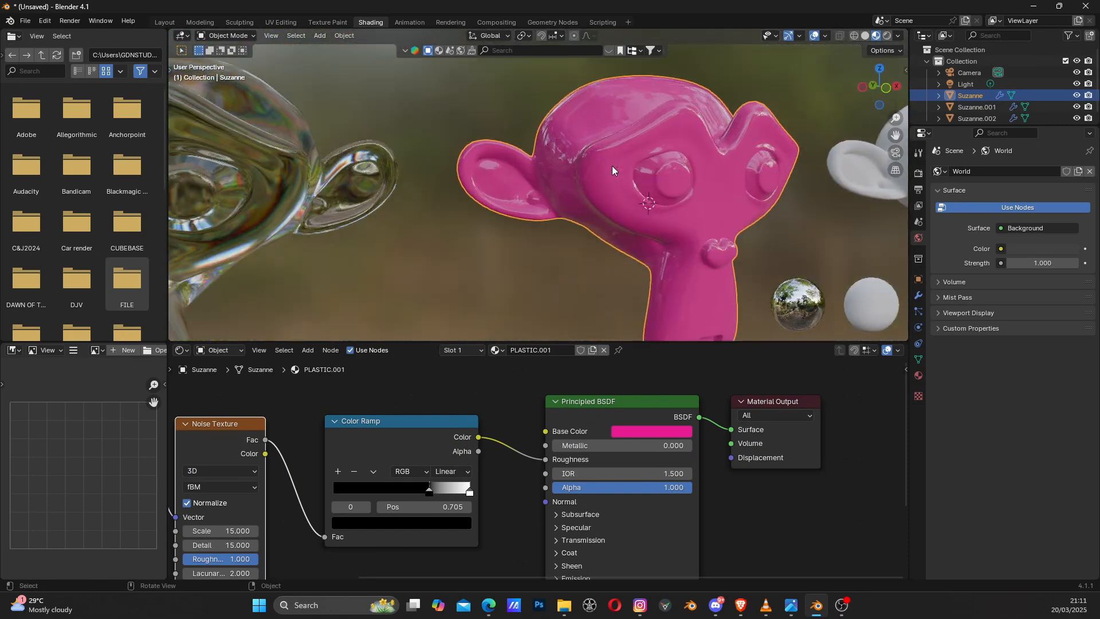
pyautogui.scroll(3, 611, 167)
pyautogui.moveTo(604, 167); pyautogui.dragTo(674, 137, button='middle')
pyautogui.keyDown('shift'); pyautogui.moveTo(674, 136); pyautogui.dragTo(607, 201, button='middle'); pyautogui.keyUp('shift')
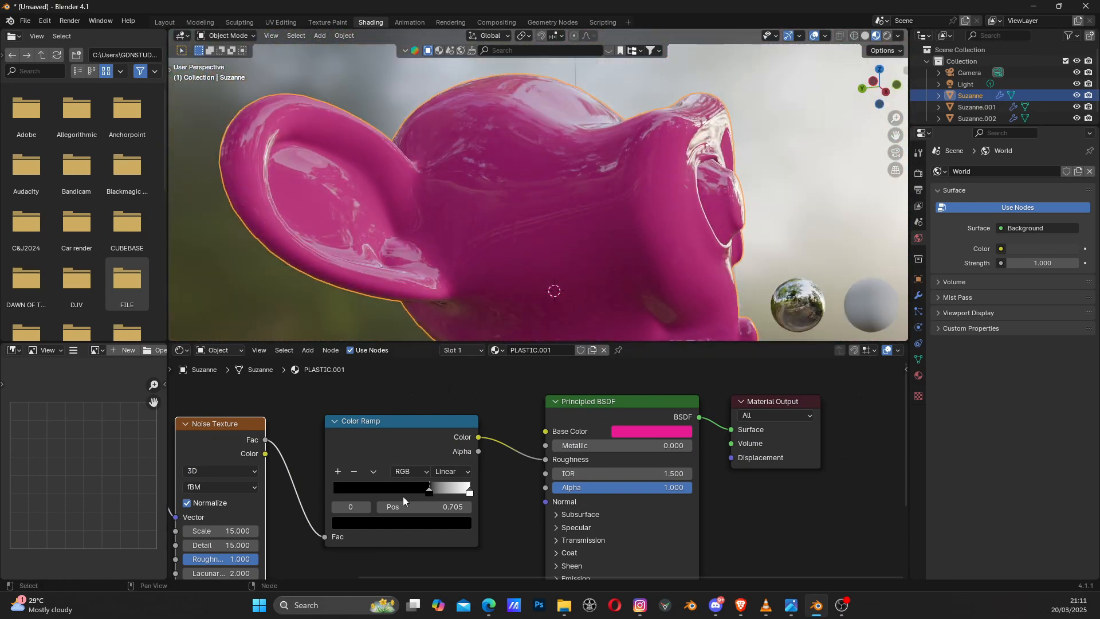
pyautogui.moveTo(431, 490); pyautogui.dragTo(389, 488)
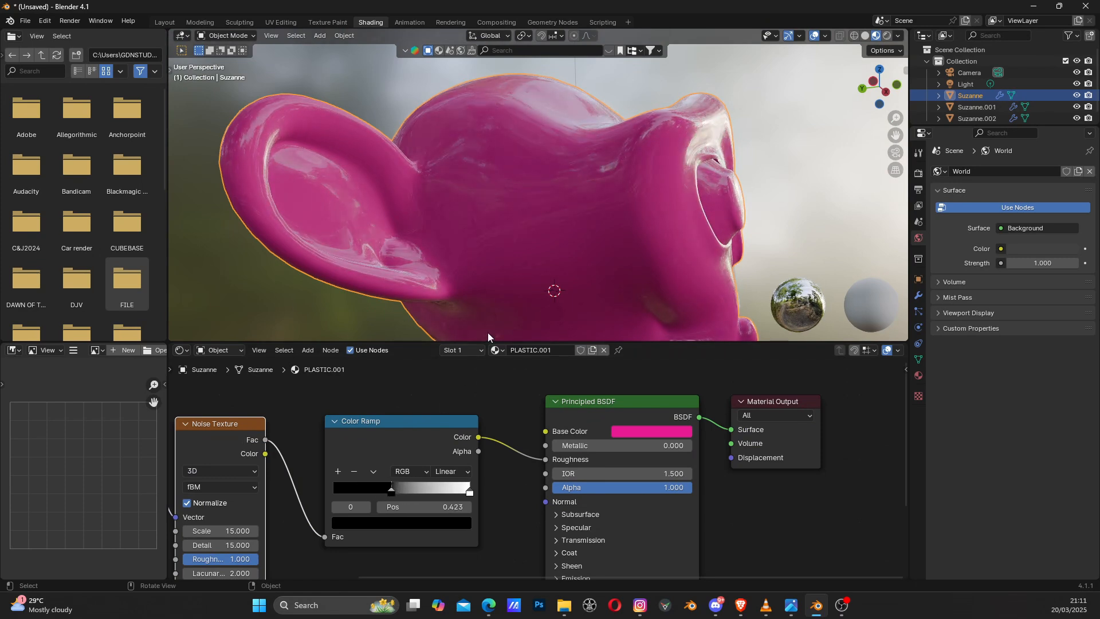
# Step: Bring the Color Ramp's stops closer together with the white stop at 0.577, and set the interpolation to Ease
pyautogui.moveTo(676, 185); pyautogui.dragTo(582, 208, button='middle')
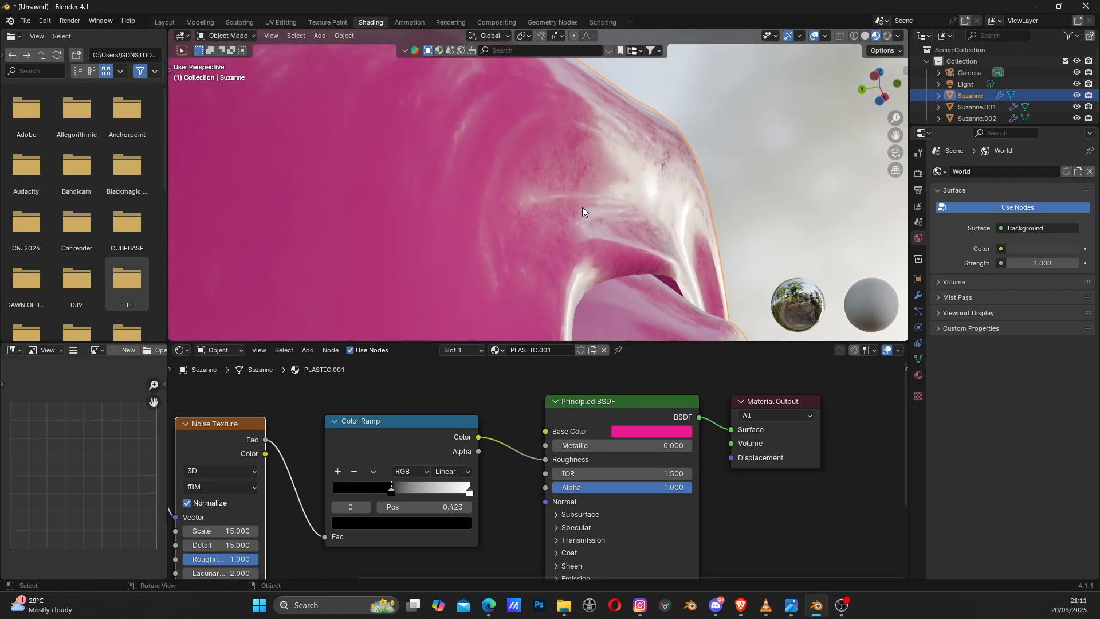
pyautogui.scroll(2, 582, 208)
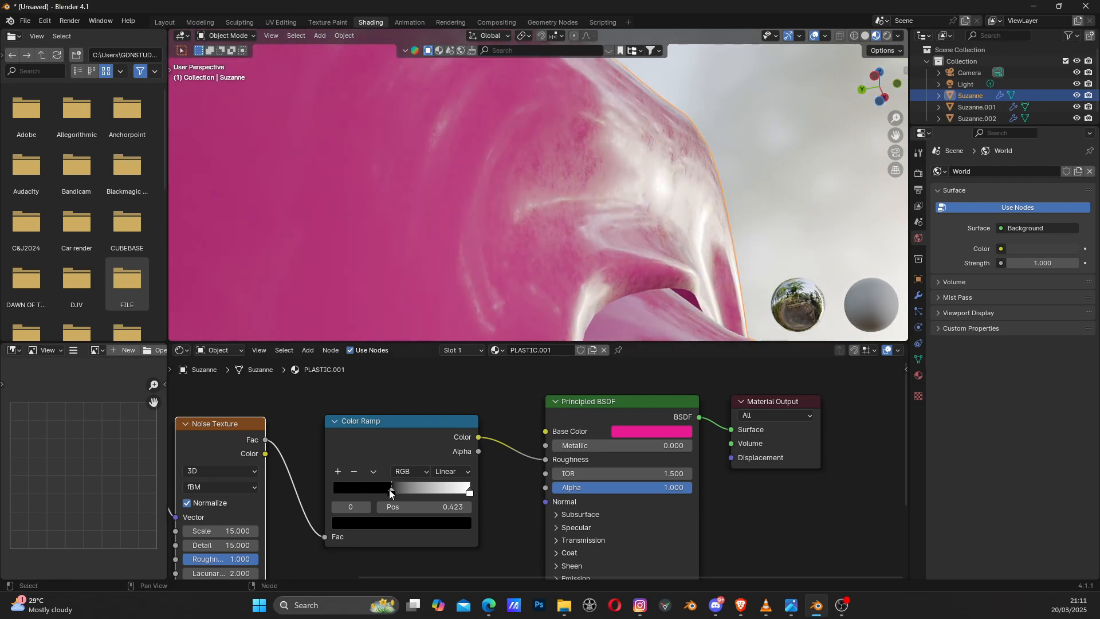
pyautogui.moveTo(392, 494)
pyautogui.mouseDown()
pyautogui.moveTo(408, 490)
pyautogui.moveTo(391, 495)
pyautogui.mouseUp()
pyautogui.moveTo(466, 493); pyautogui.dragTo(412, 493)
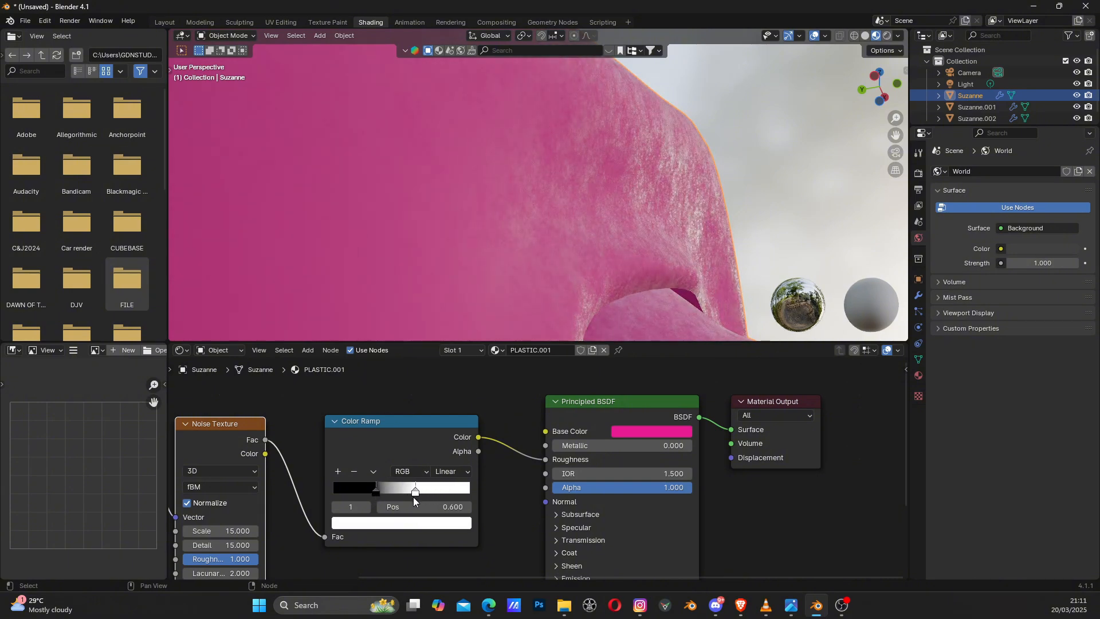
pyautogui.click(448, 471)
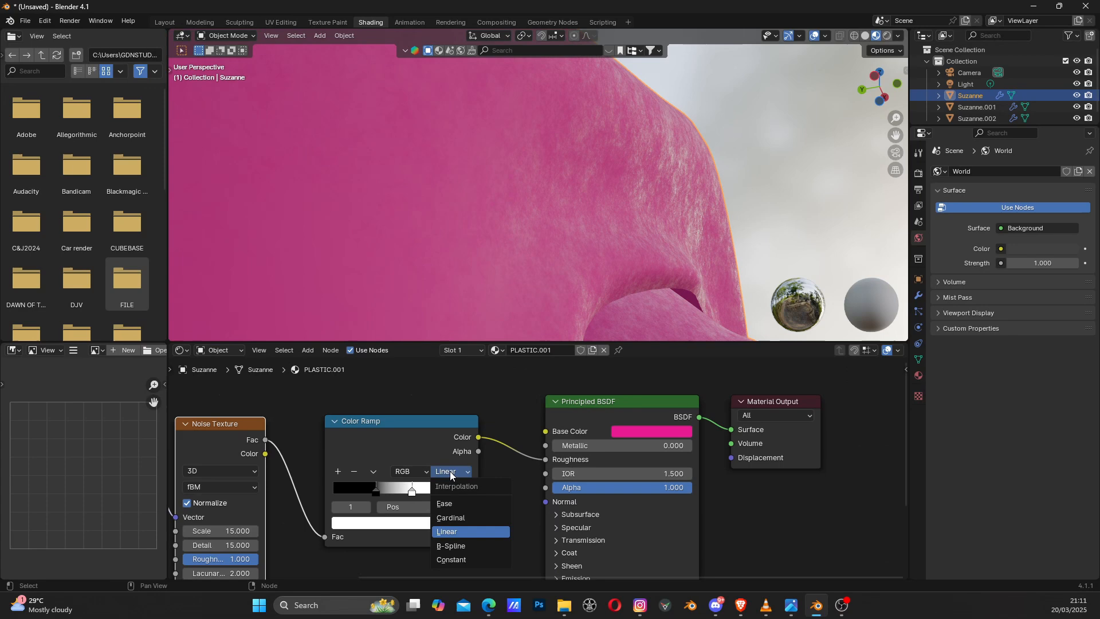
pyautogui.click(463, 508)
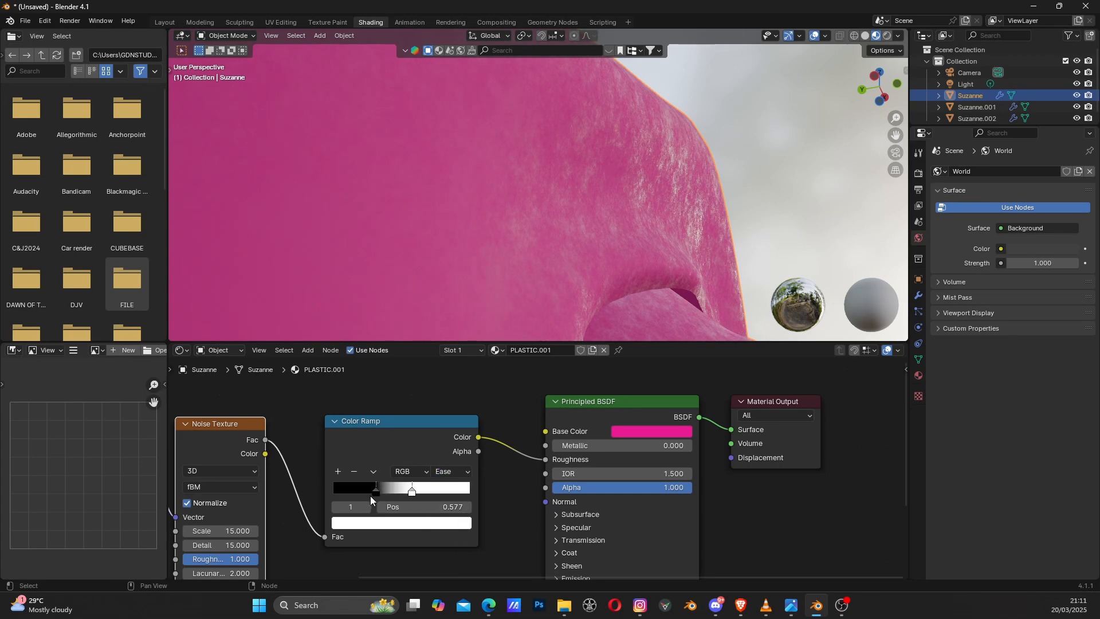
# Step: Reposition the Color Ramp's black stop to 0.441 and shift the white stop further toward the white end
pyautogui.moveTo(373, 494)
pyautogui.mouseDown()
pyautogui.moveTo(436, 493)
pyautogui.moveTo(383, 493)
pyautogui.moveTo(394, 490)
pyautogui.mouseUp()
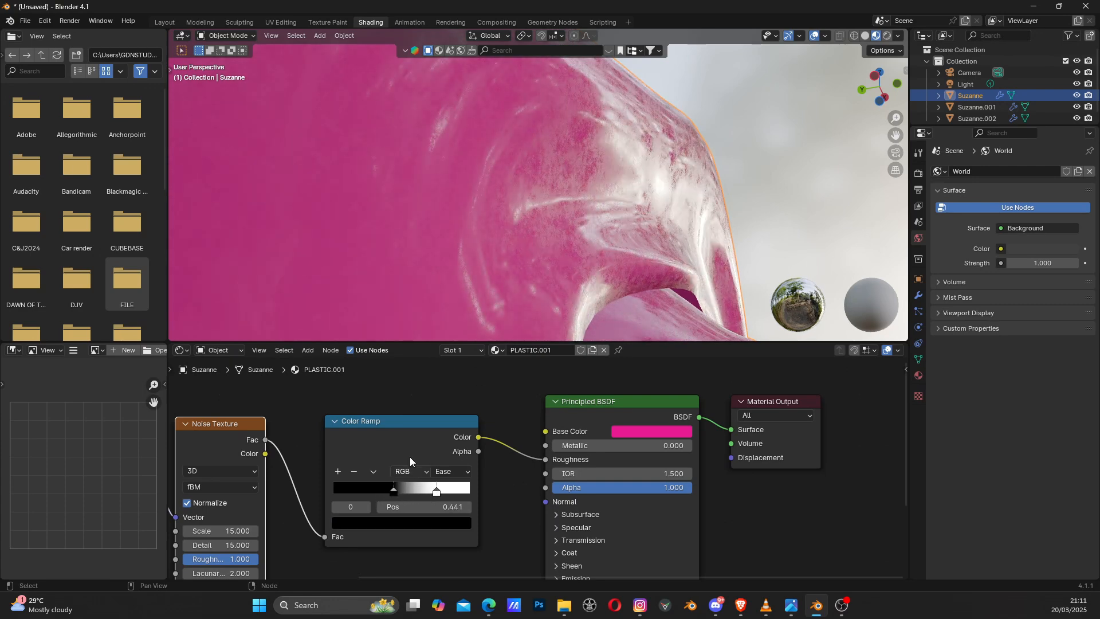
pyautogui.moveTo(533, 304); pyautogui.dragTo(589, 251, button='middle')
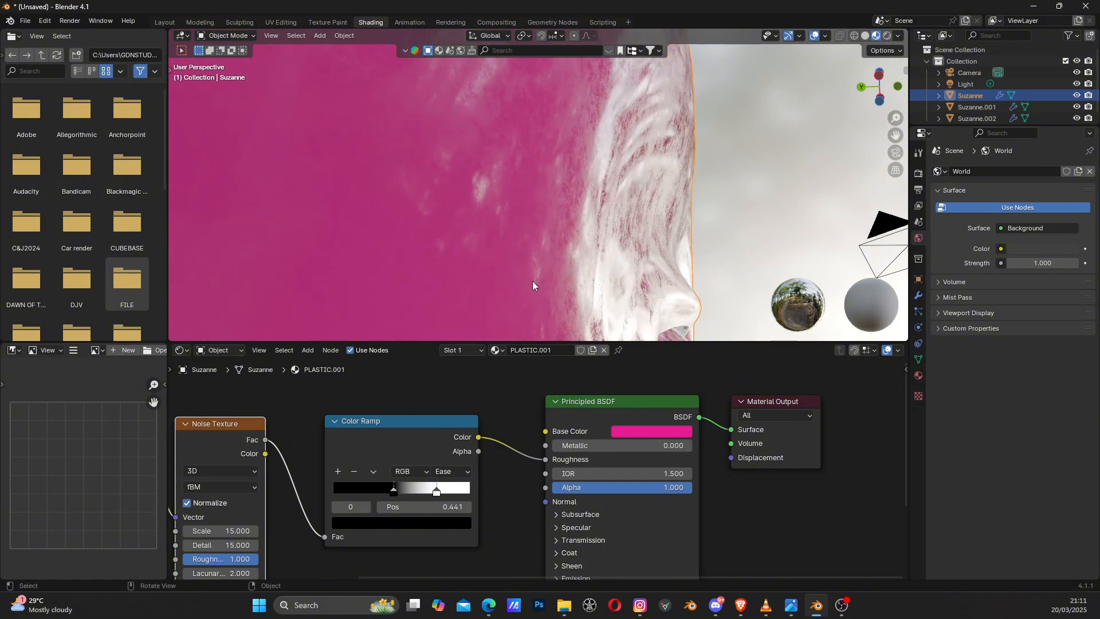
pyautogui.moveTo(533, 285); pyautogui.dragTo(573, 231, button='middle')
pyautogui.scroll(2, 573, 231)
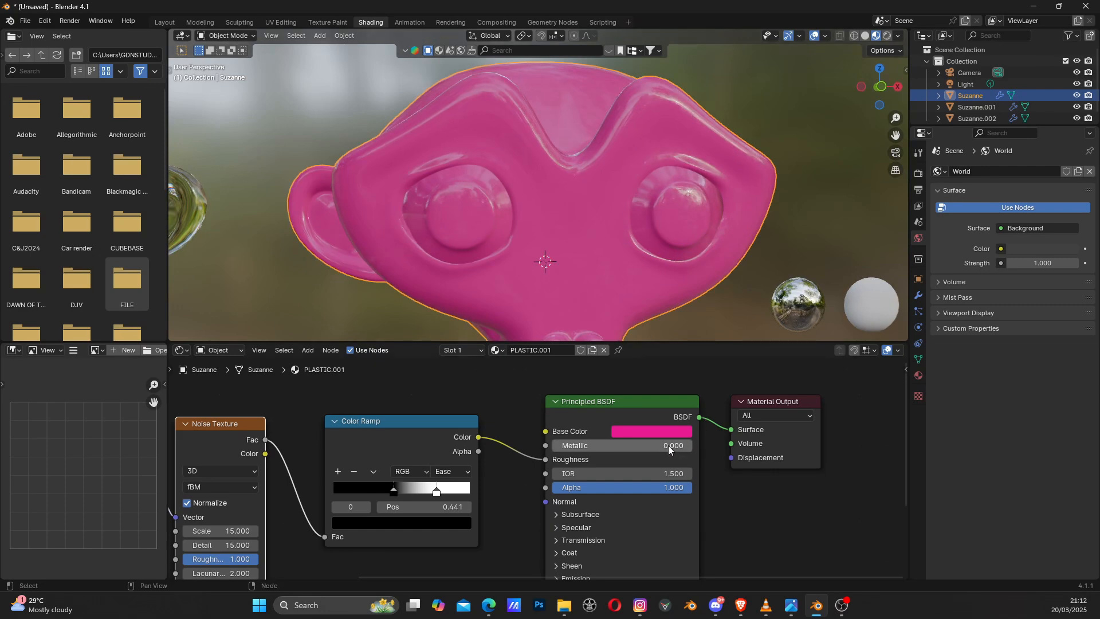
# Step: Try a light green base color on the pink plastic material and undo the color change
pyautogui.click(651, 432)
pyautogui.moveTo(676, 275); pyautogui.dragTo(633, 269)
pyautogui.moveTo(607, 260); pyautogui.dragTo(631, 232, button='middle')
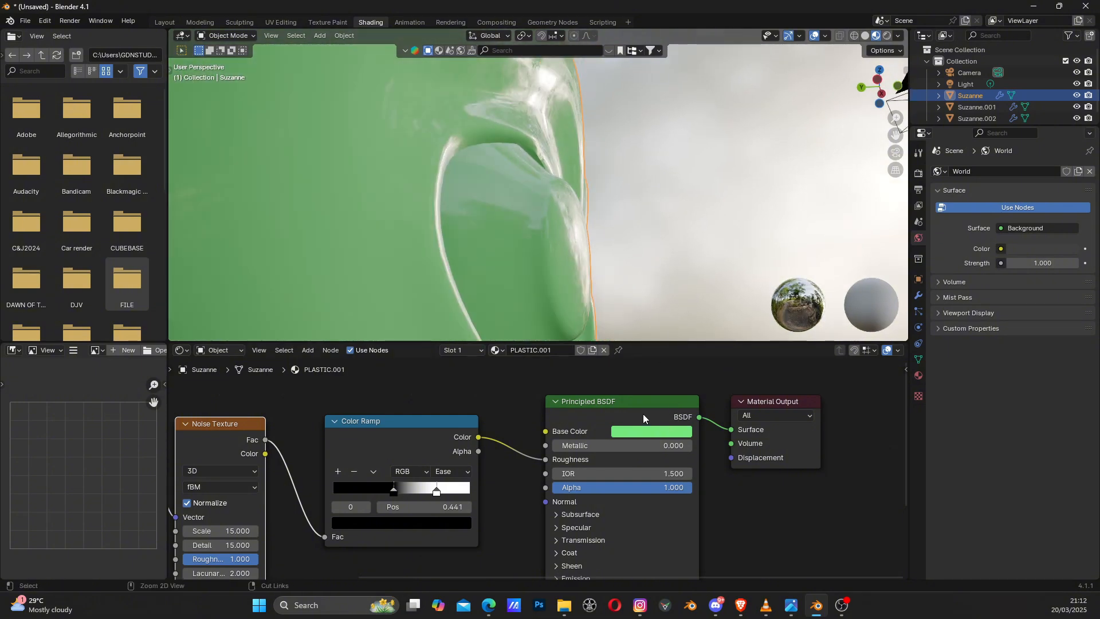
pyautogui.hotkey('ctrl', 'z')
# Step: Create a new material named WOOD on the untextured white monkey head next to the pink one
pyautogui.moveTo(616, 207); pyautogui.dragTo(535, 182, button='middle')
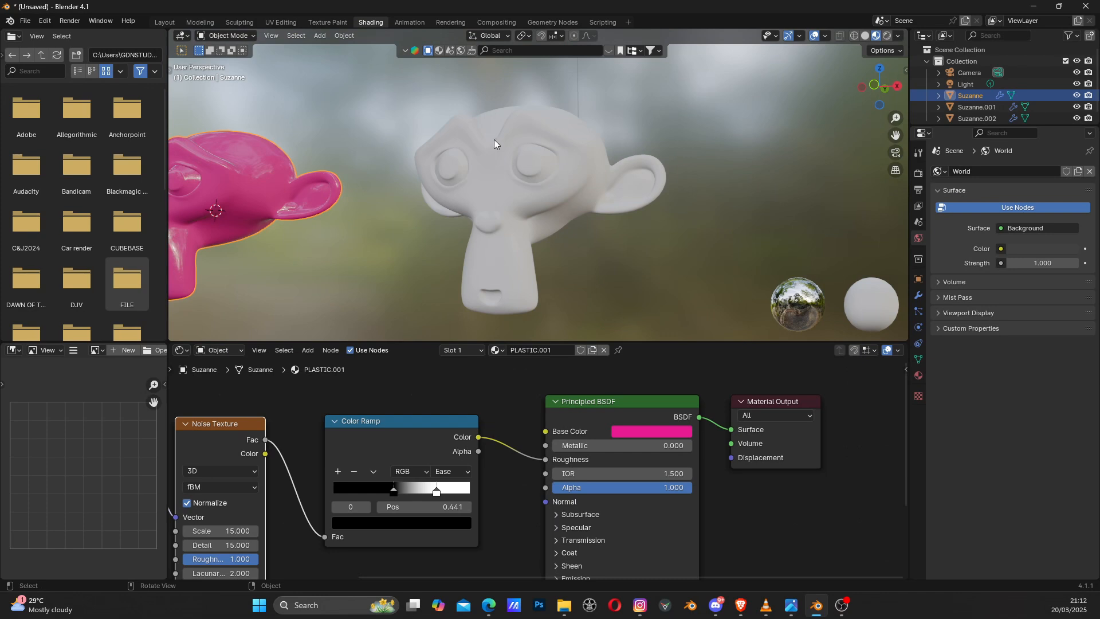
pyautogui.scroll(4, 496, 154)
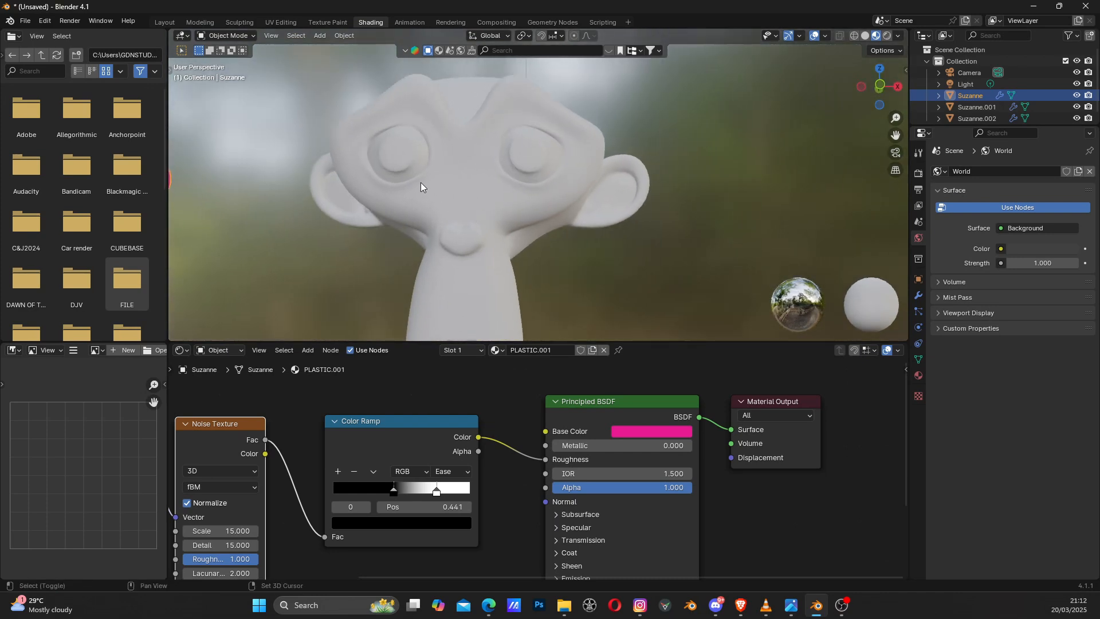
pyautogui.keyDown('shift'); pyautogui.moveTo(420, 182); pyautogui.dragTo(469, 211, button='middle'); pyautogui.keyUp('shift')
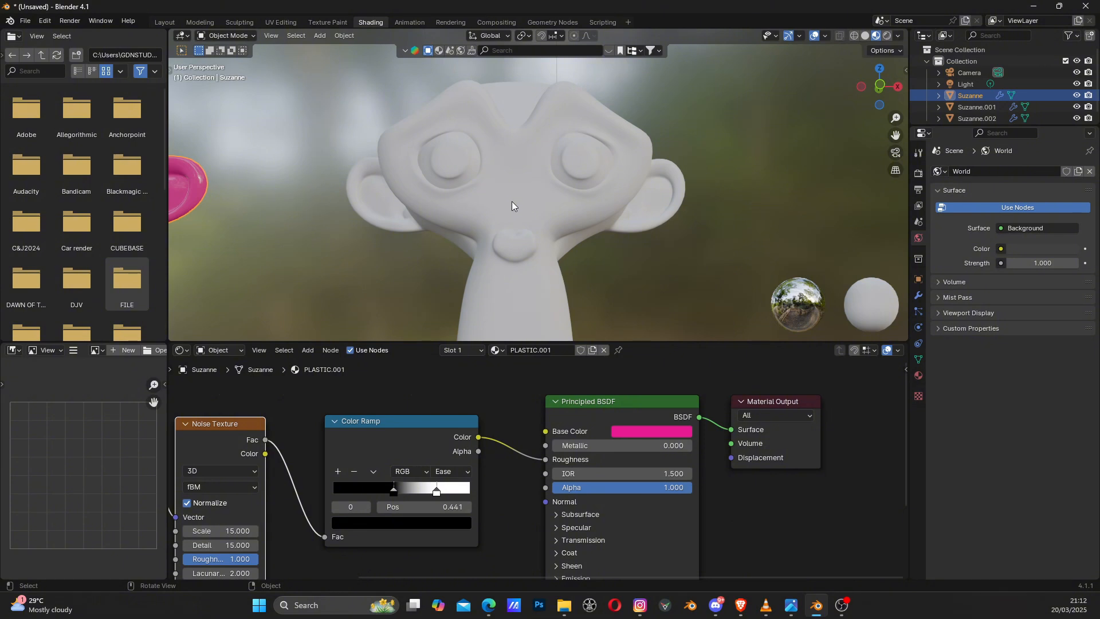
pyautogui.scroll(-2, 515, 202)
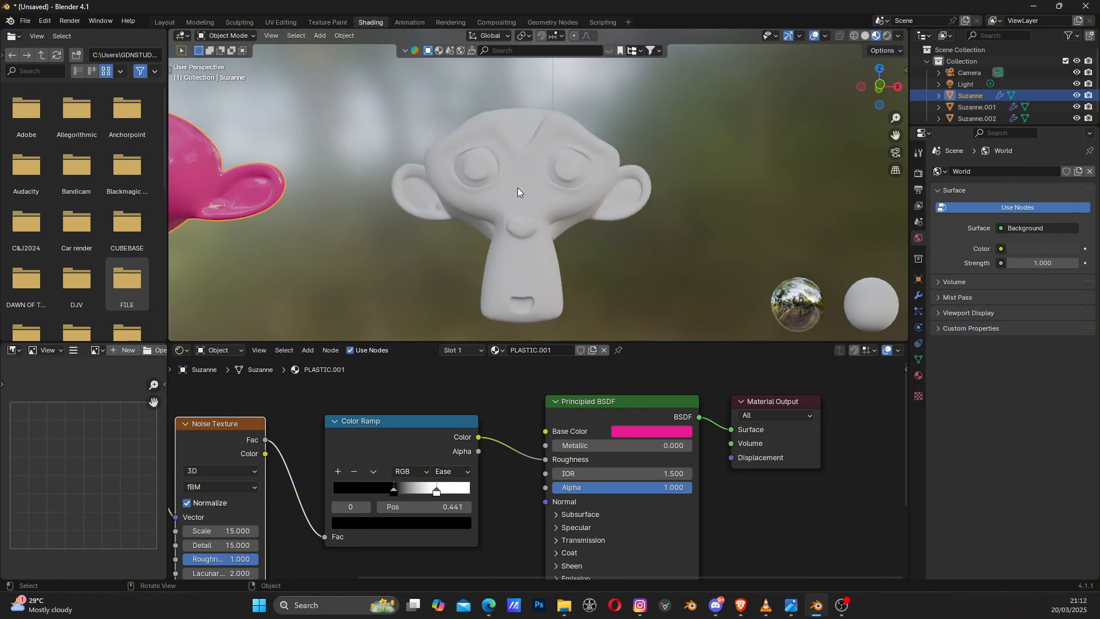
pyautogui.click(521, 188)
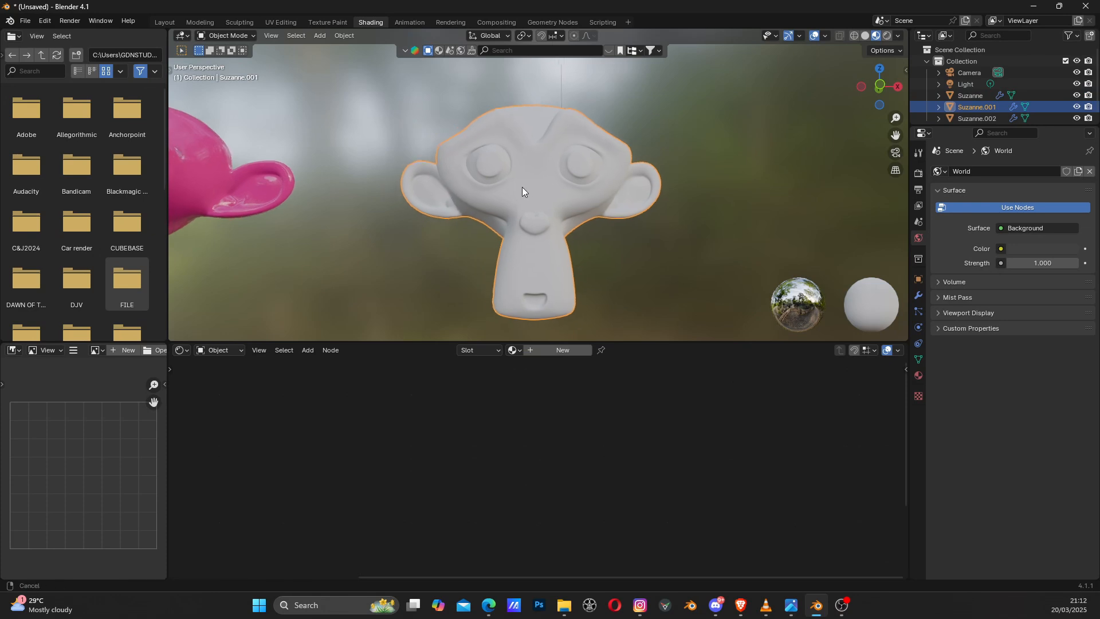
pyautogui.click(548, 350)
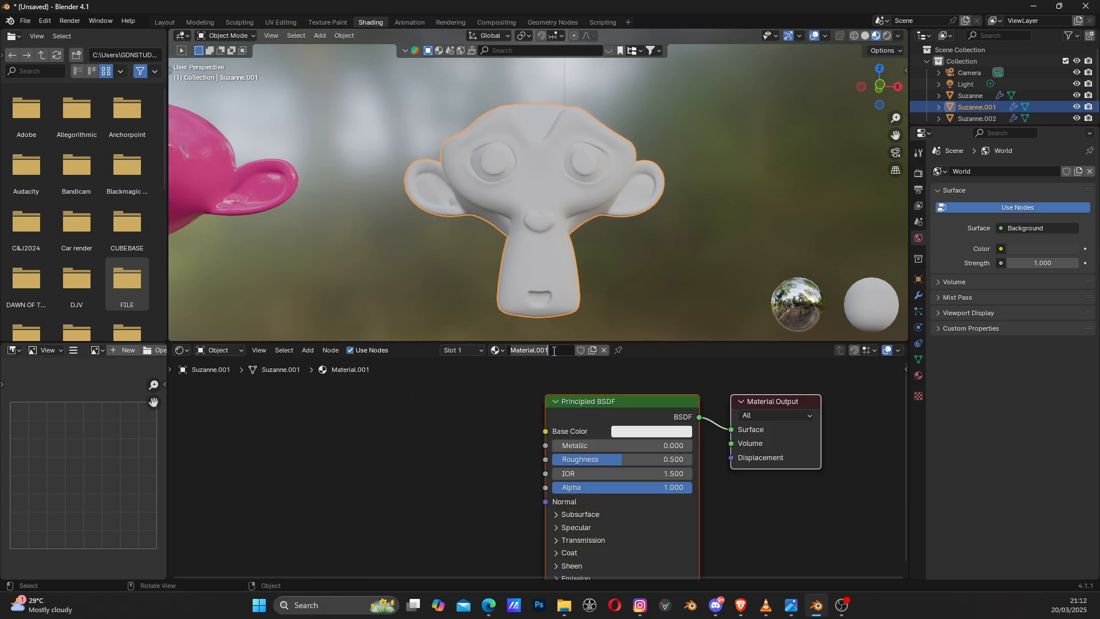
pyautogui.write('WOOD')
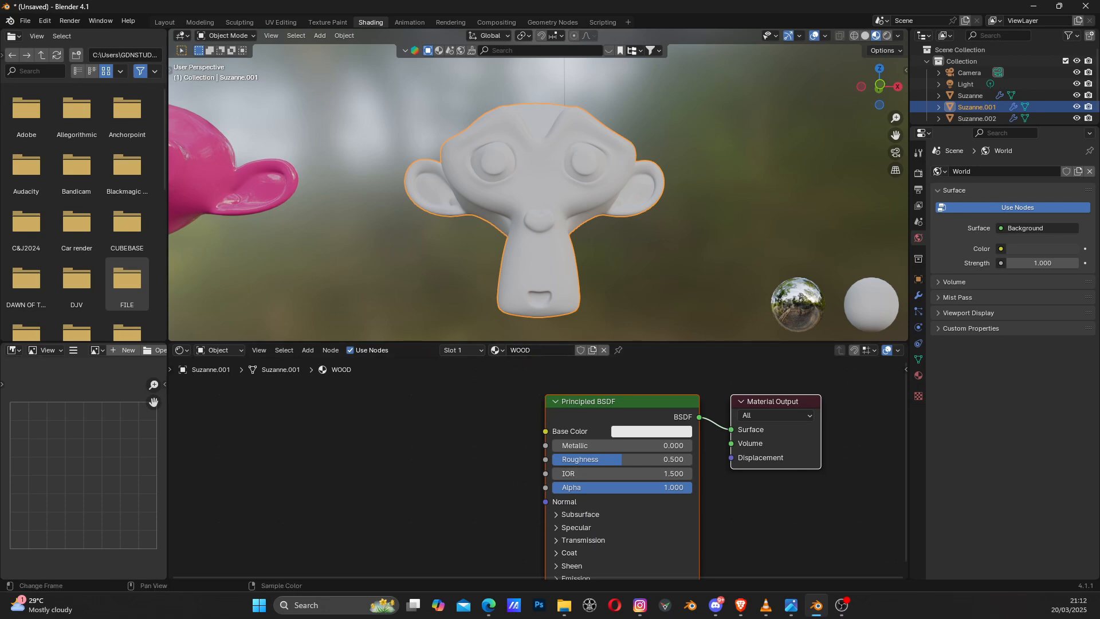
pyautogui.hotkey('alt', 'Tab')
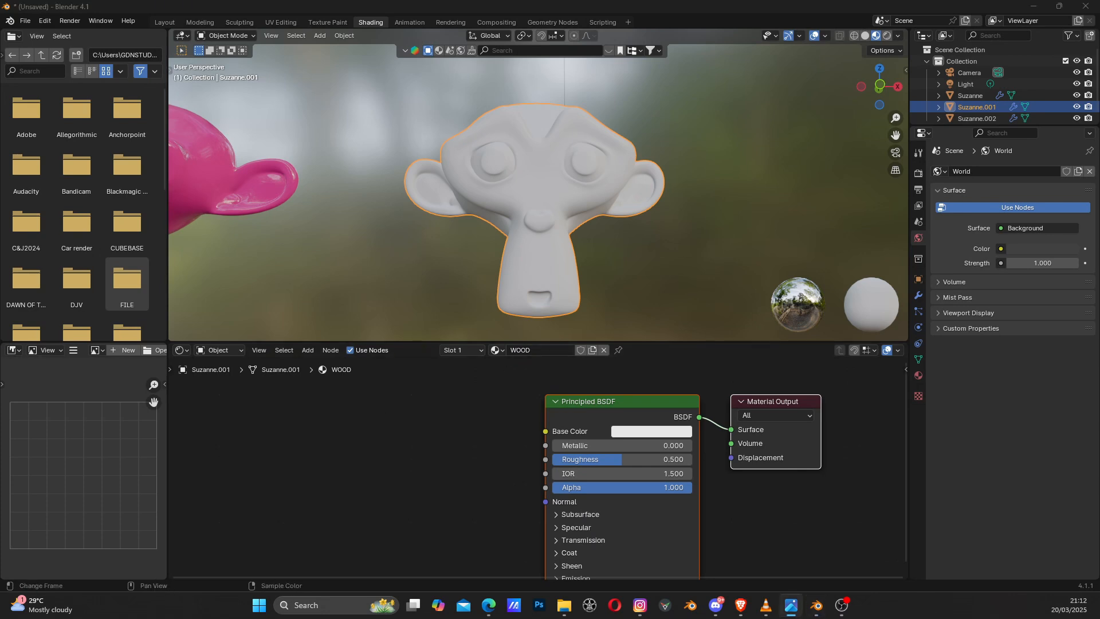
pyautogui.click(591, 411)
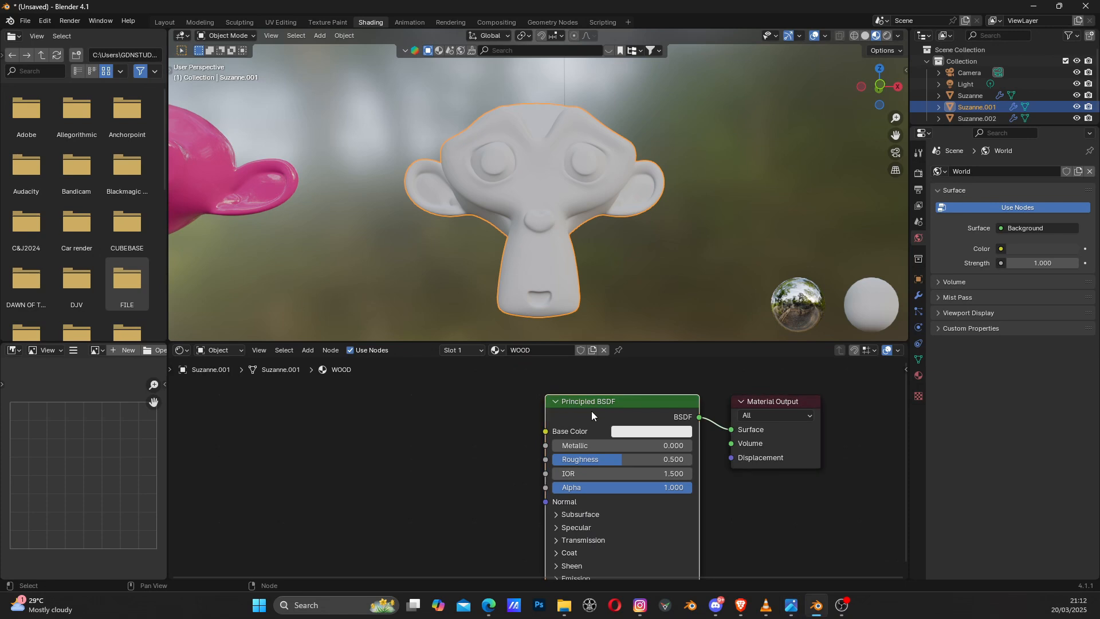
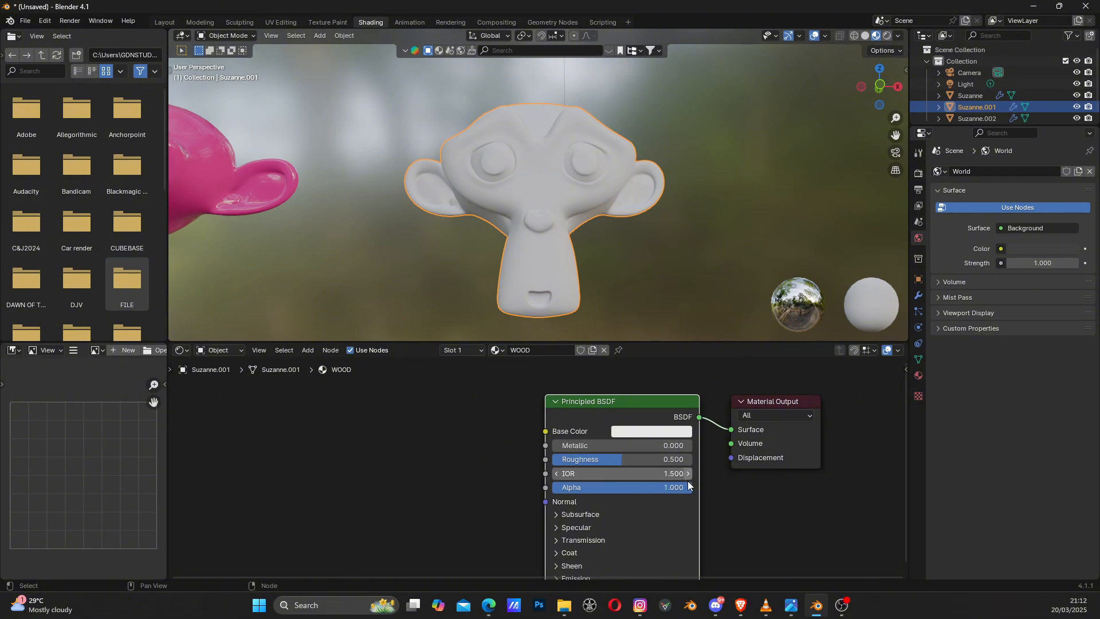
# Step: Add a Color Ramp node beside the Principled BSDF, on its input side, in the WOOD material
pyautogui.scroll(1, 672, 476)
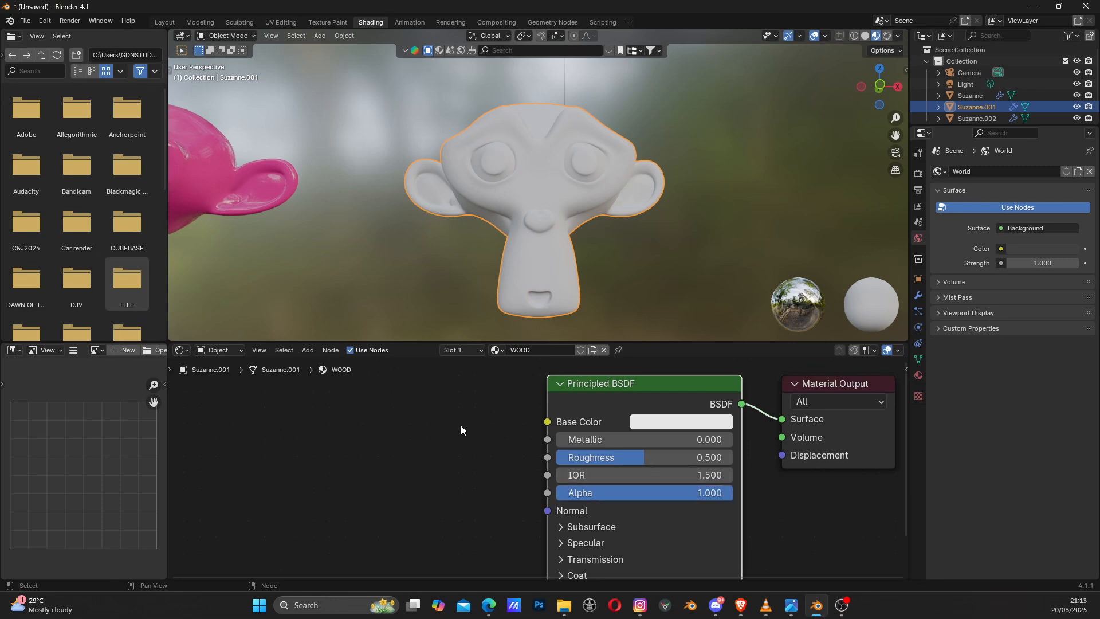
pyautogui.scroll(1, 462, 429)
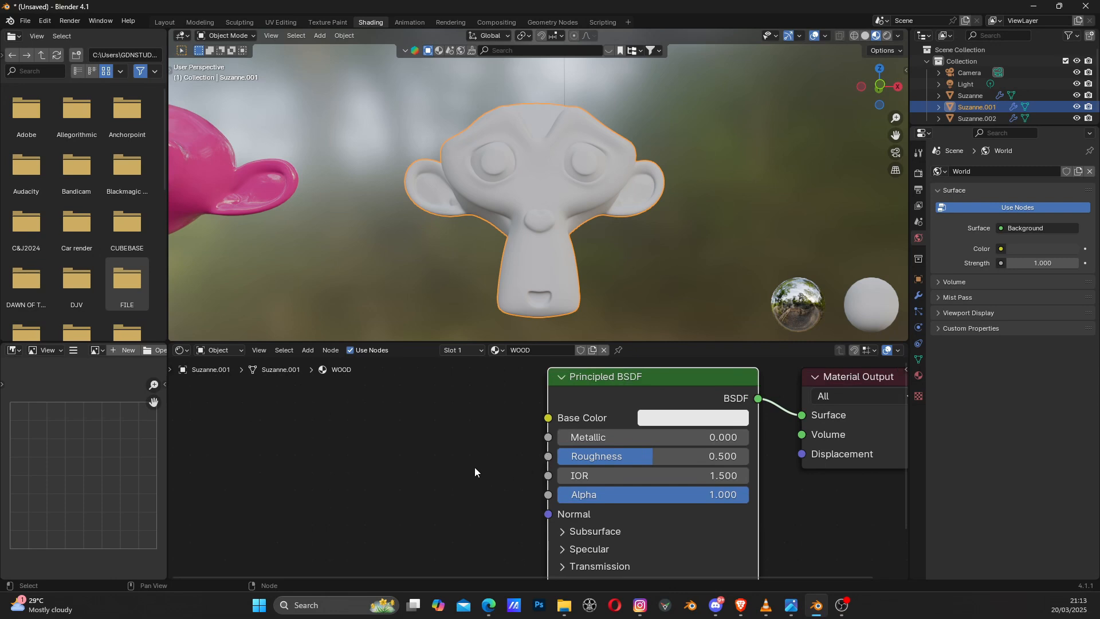
pyautogui.moveTo(443, 457); pyautogui.dragTo(476, 464, button='middle')
pyautogui.hotkey('shift', 'a')
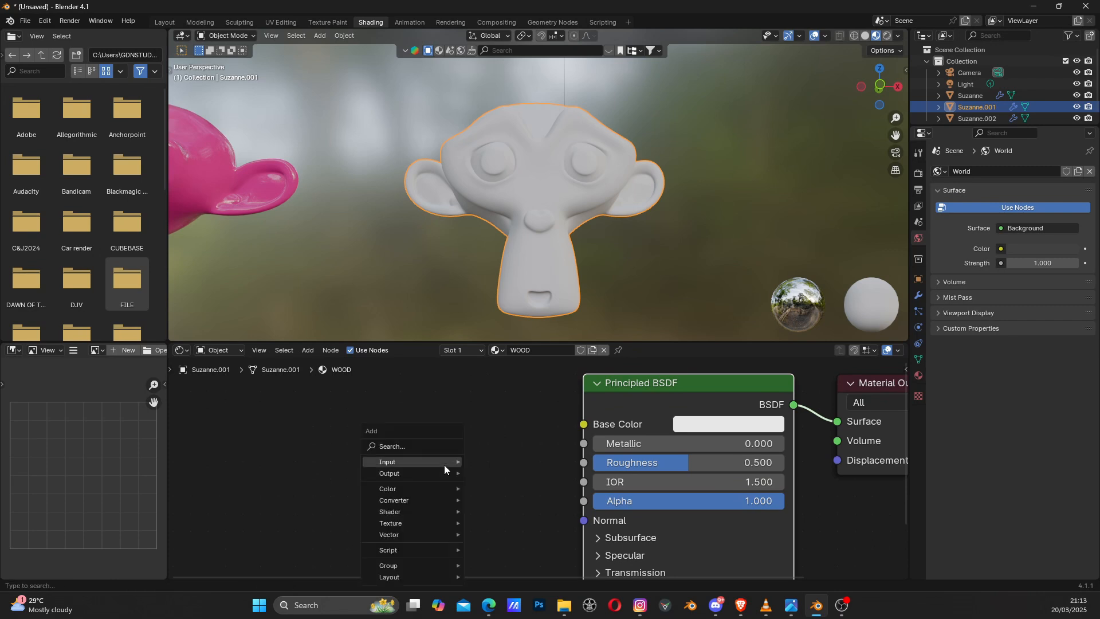
pyautogui.write('COL')
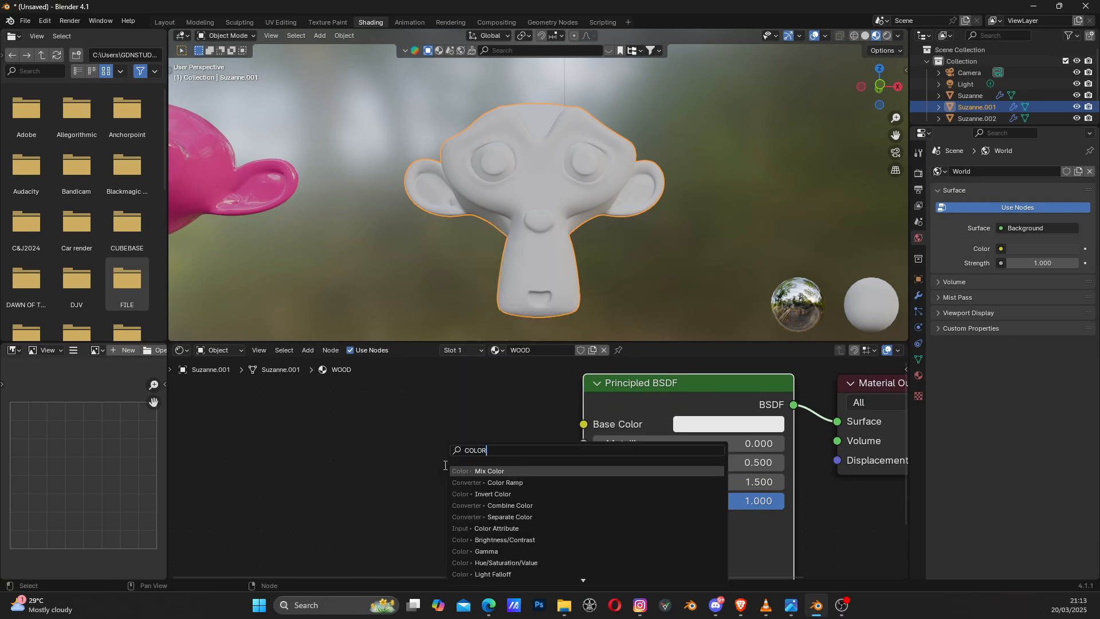
pyautogui.write('OR')
pyautogui.press('Down')
pyautogui.press('Return')
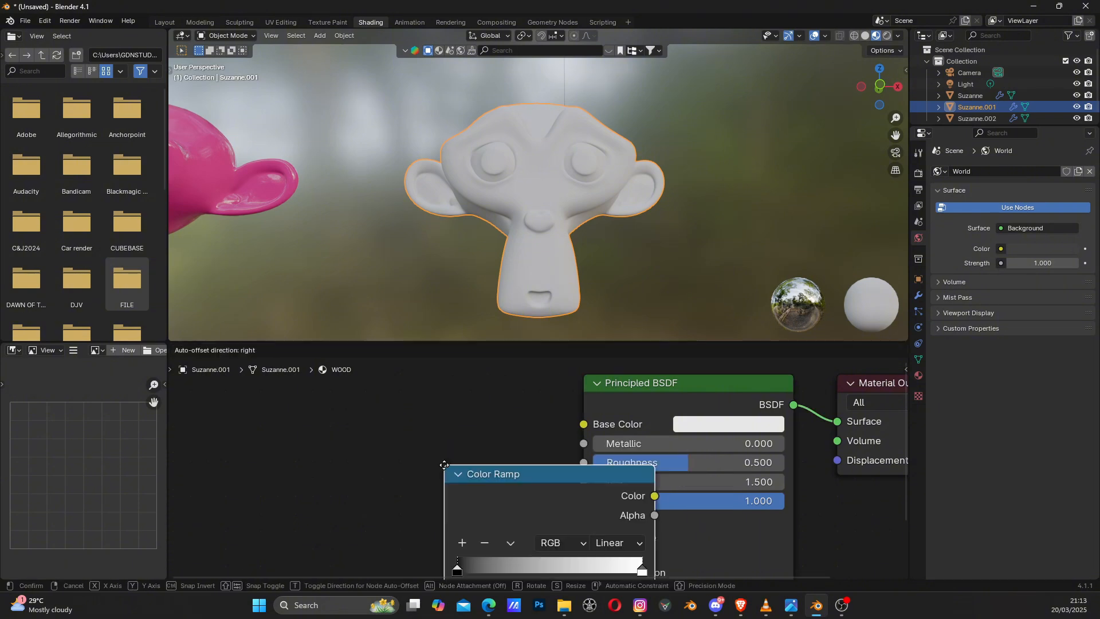
pyautogui.click(352, 419)
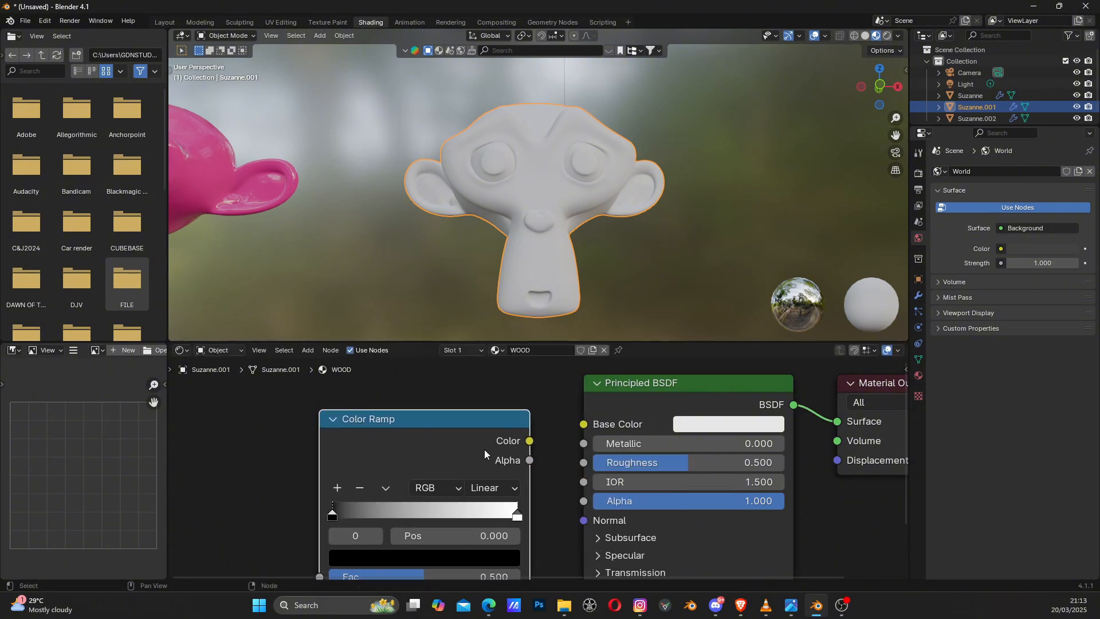
# Step: Connect the Color Ramp's Color output to the Principled BSDF's Base Color in the WOOD material
pyautogui.scroll(-2, 507, 452)
pyautogui.scroll(1, 548, 455)
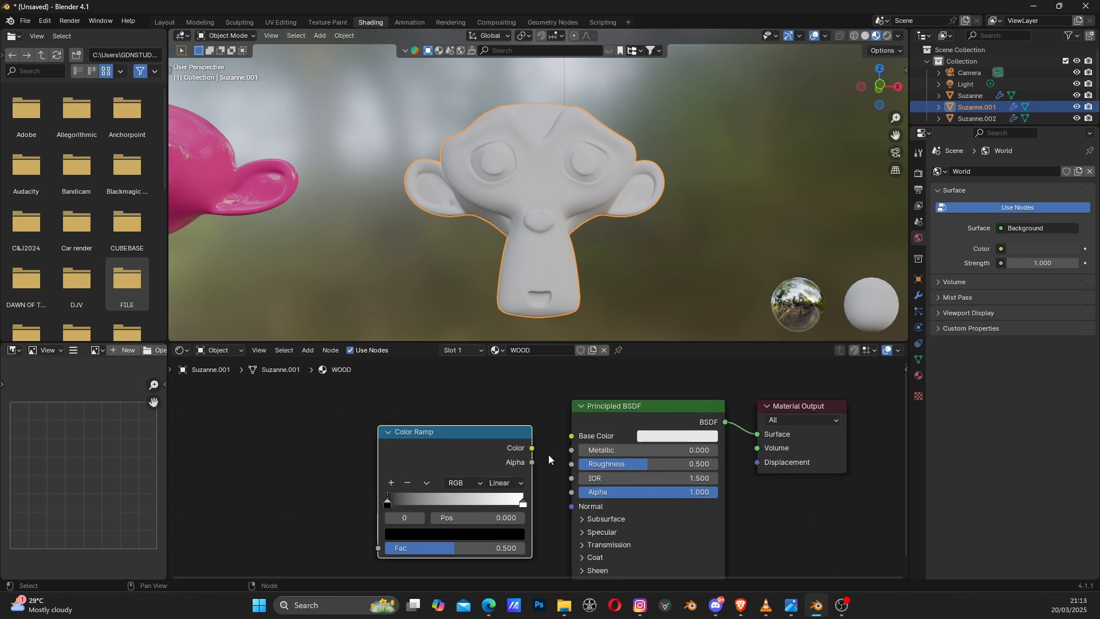
pyautogui.scroll(2, 545, 482)
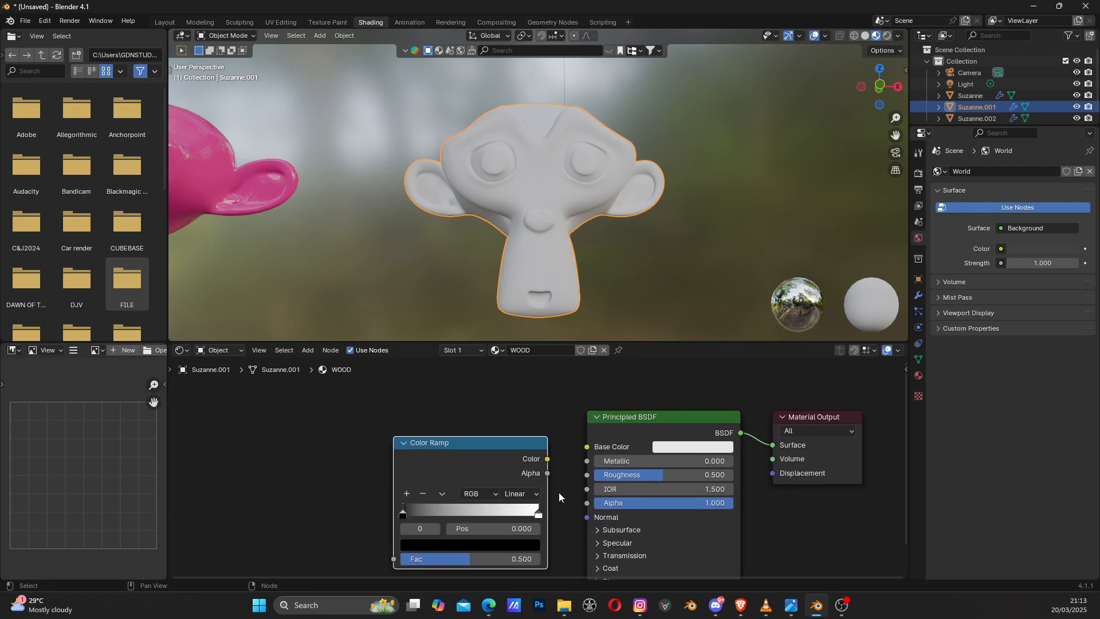
pyautogui.scroll(1, 547, 461)
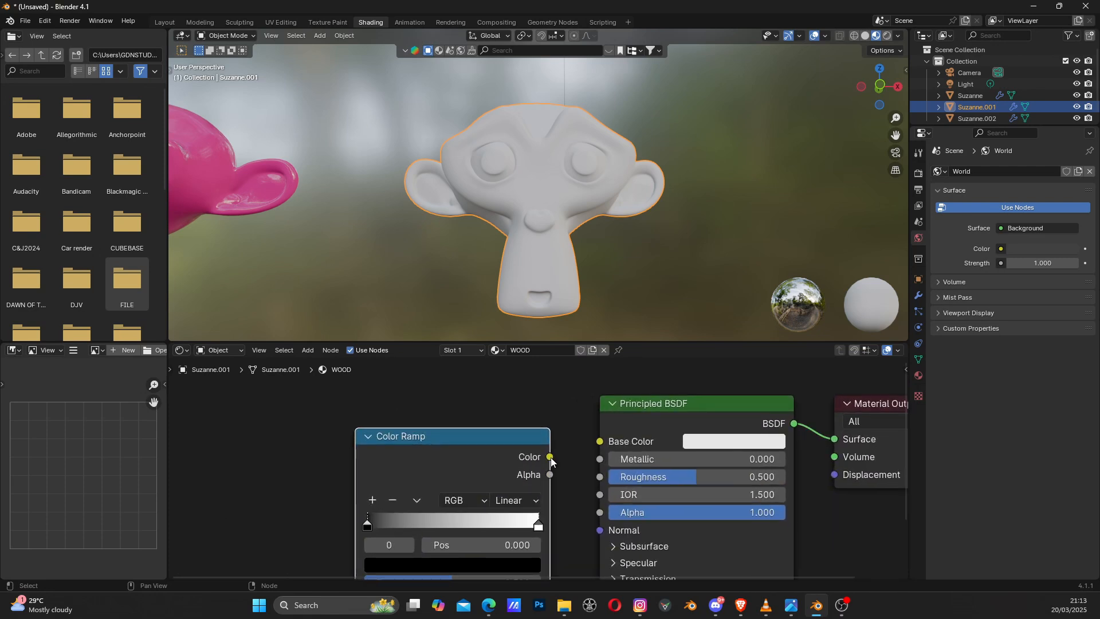
pyautogui.moveTo(551, 457); pyautogui.dragTo(594, 442)
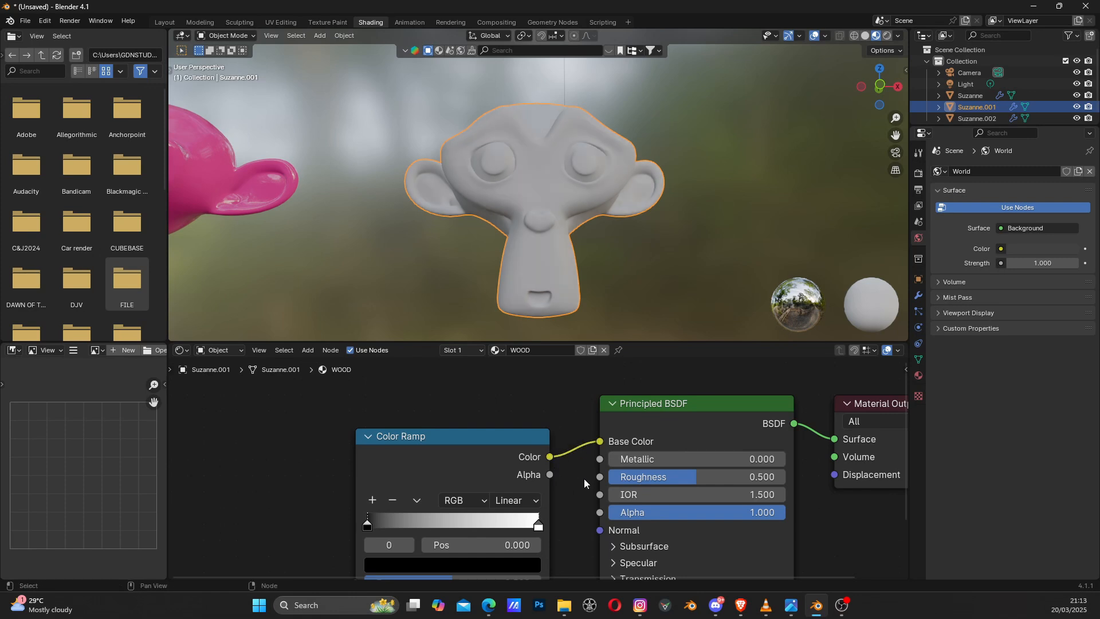
# Step: Add a Noise Texture node on the input side of the Color Ramp
pyautogui.moveTo(399, 512); pyautogui.dragTo(536, 516, button='middle')
pyautogui.moveTo(523, 480); pyautogui.dragTo(502, 477)
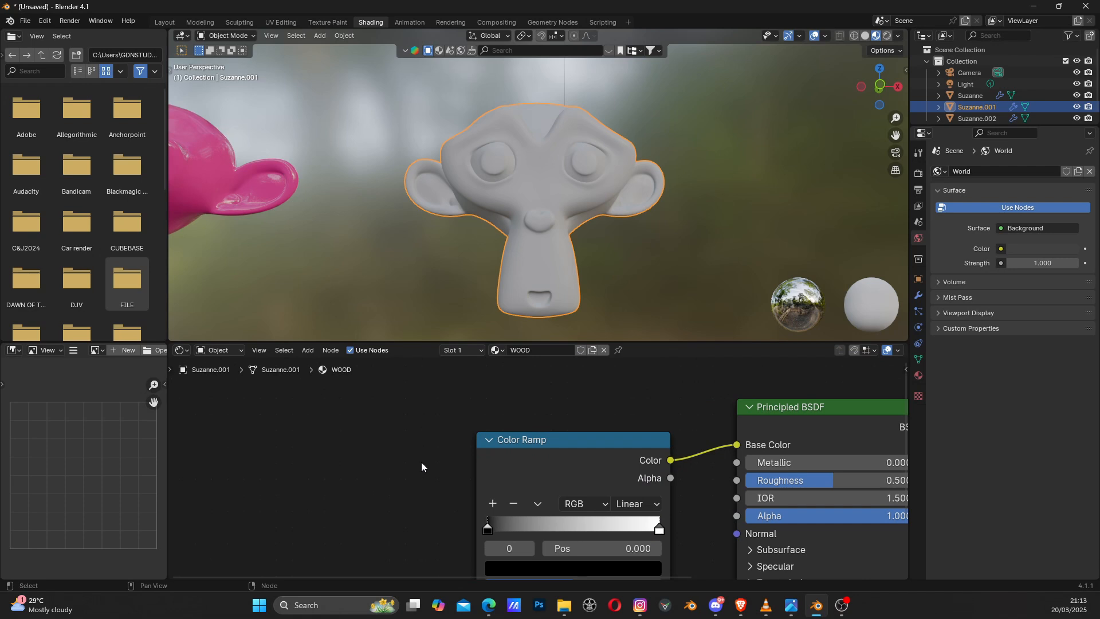
pyautogui.hotkey('shift', 'a')
pyautogui.moveTo(421, 462)
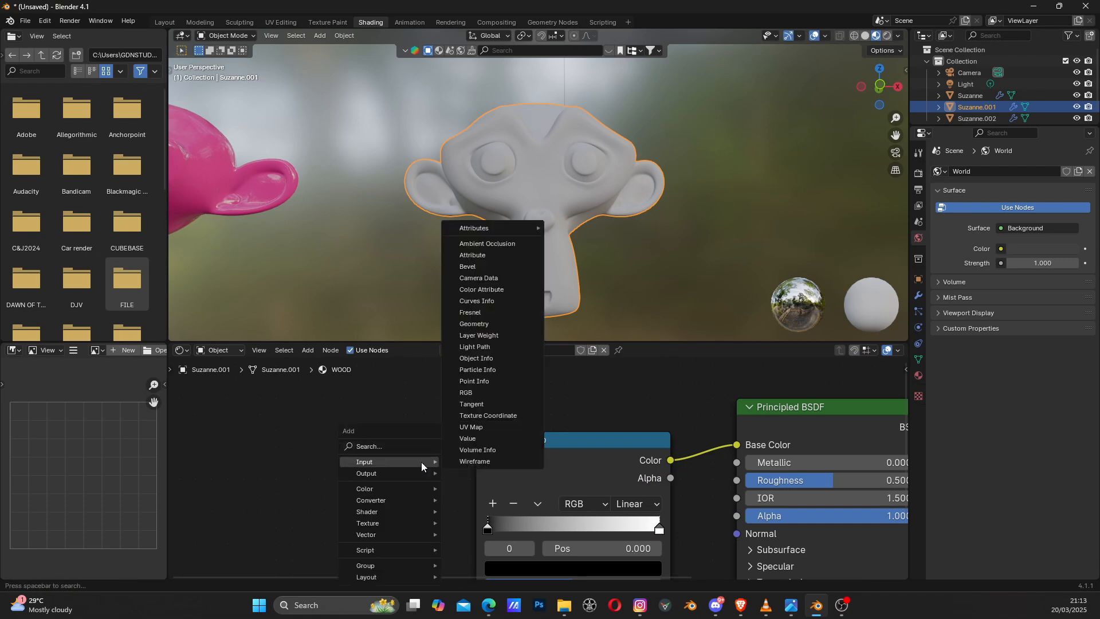
pyautogui.write('NOIS')
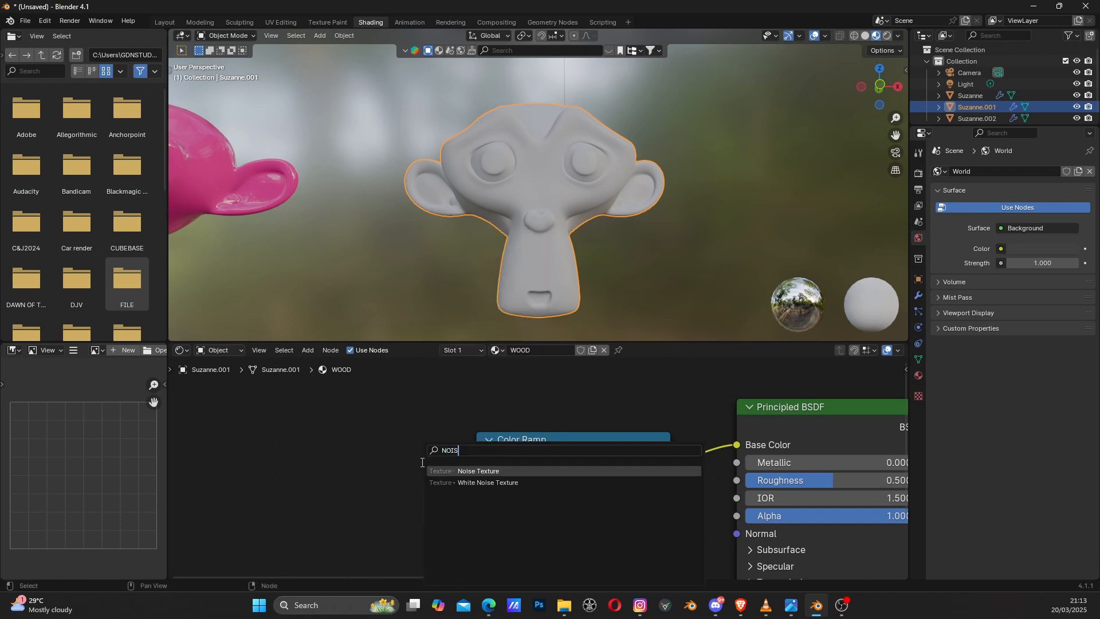
pyautogui.click(479, 470)
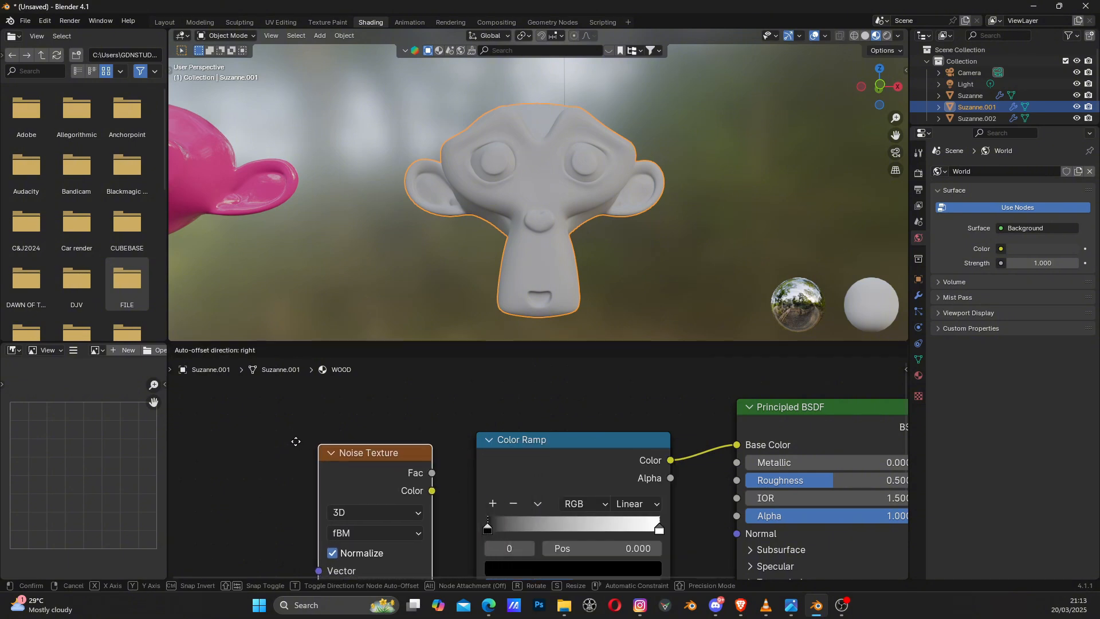
pyautogui.click(342, 449)
# Step: Connect the Noise Texture's Fac output to the Color Ramp's Fac input
pyautogui.moveTo(342, 449); pyautogui.dragTo(354, 411, button='middle')
pyautogui.moveTo(419, 431); pyautogui.dragTo(489, 541)
pyautogui.scroll(4, 552, 198)
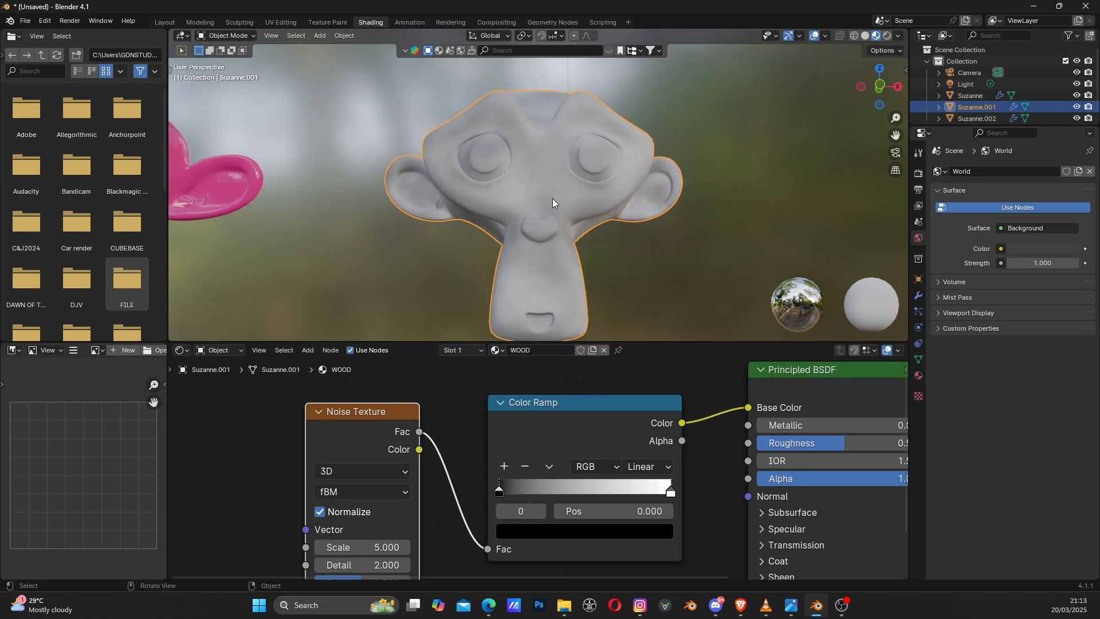
pyautogui.scroll(-1, 551, 195)
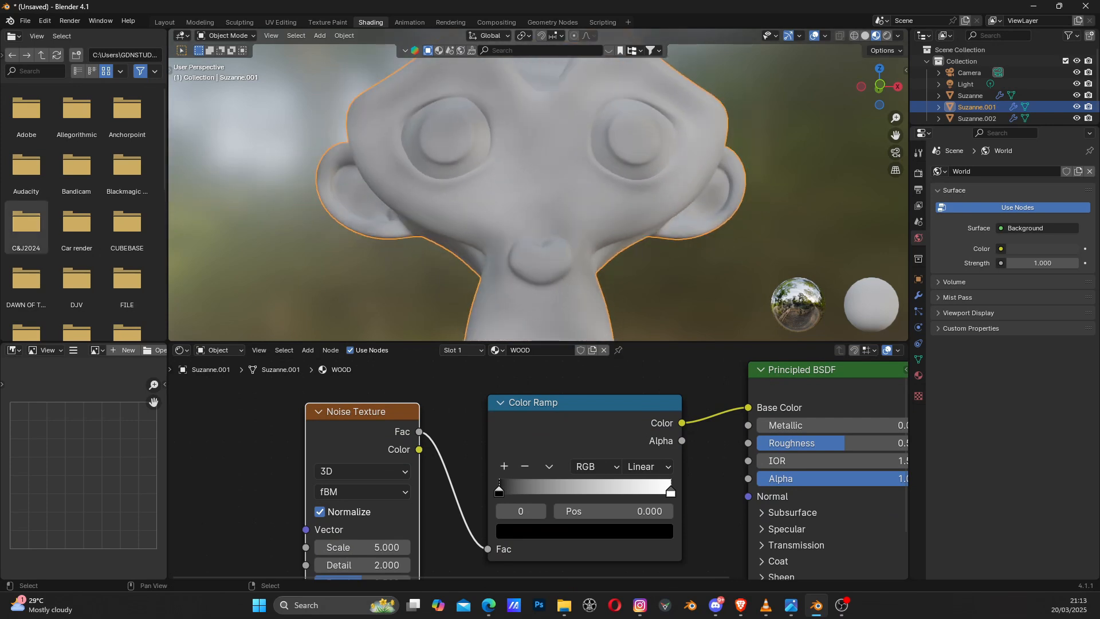
# Step: Set the Noise Texture's Scale to 2 and its Detail to 15
pyautogui.moveTo(305, 555); pyautogui.dragTo(321, 474, button='middle')
pyautogui.moveTo(407, 447); pyautogui.dragTo(410, 479, button='middle')
pyautogui.click(403, 498)
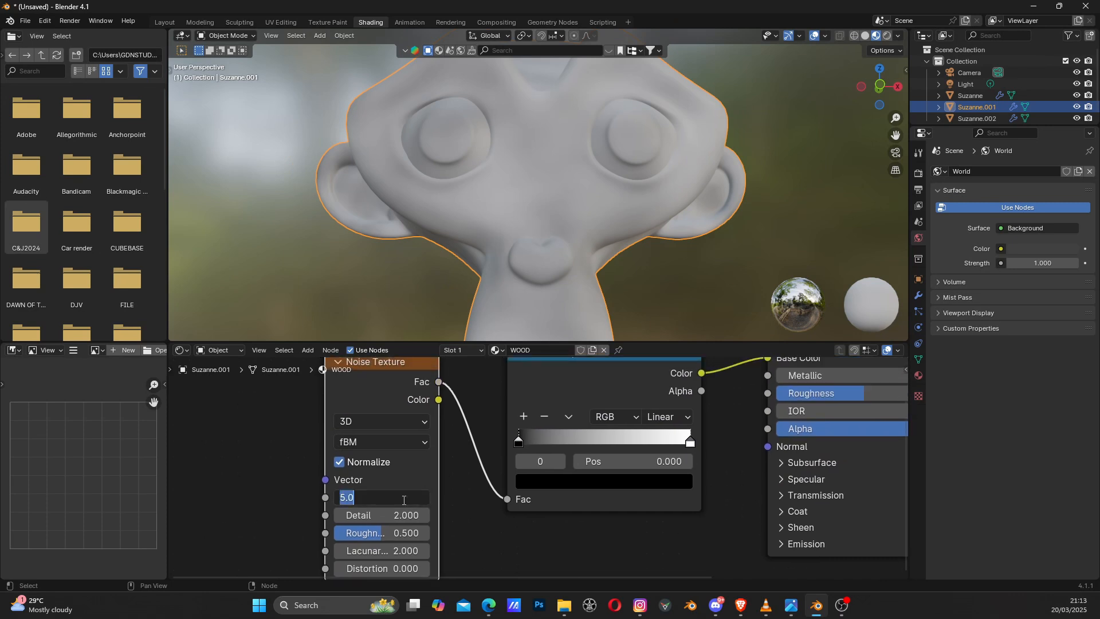
pyautogui.write('2')
pyautogui.press('Return')
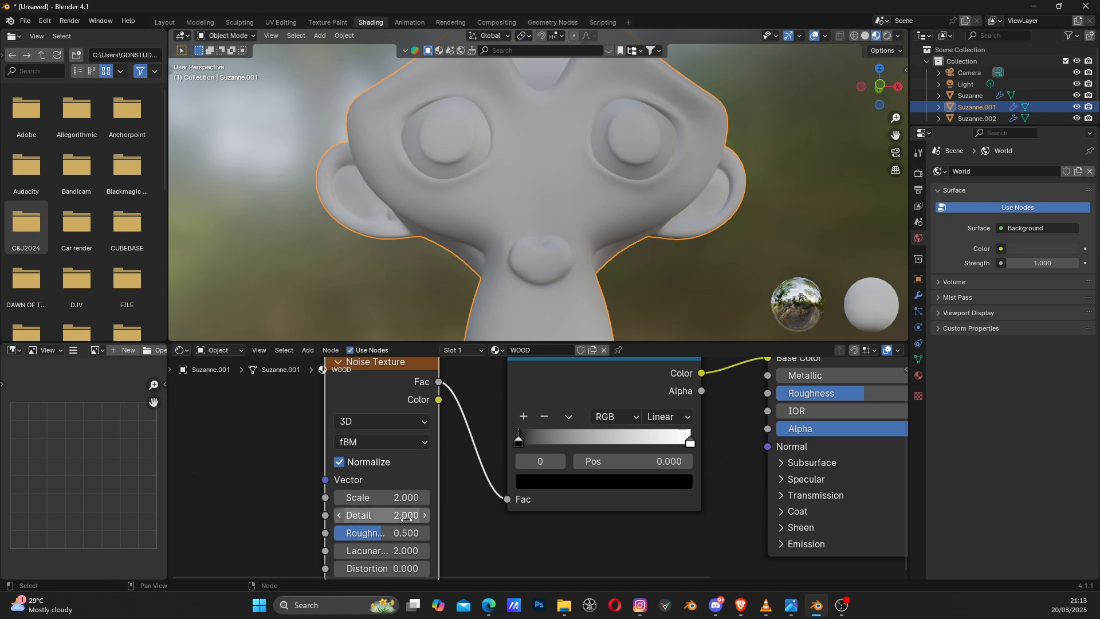
pyautogui.doubleClick(406, 515)
pyautogui.write('1')
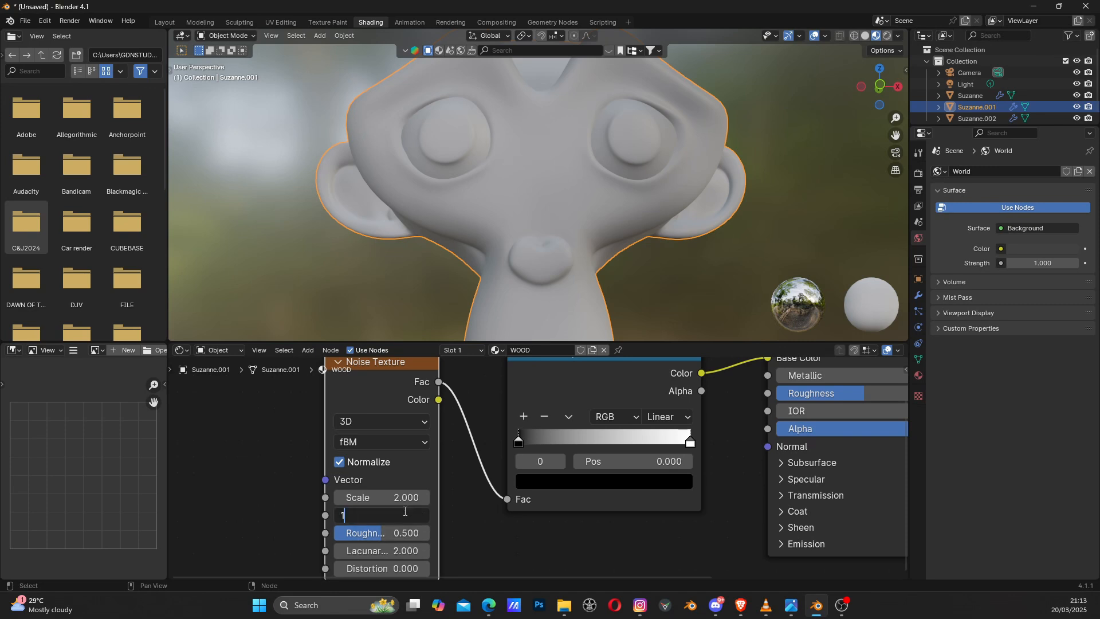
pyautogui.write('5')
pyautogui.press('Return')
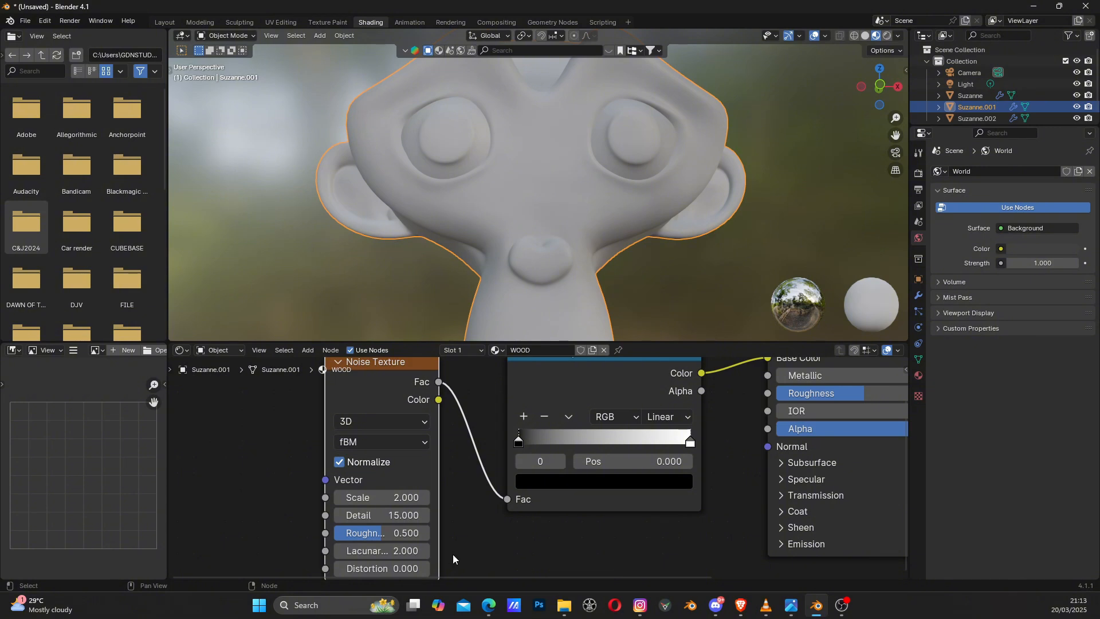
# Step: Set the Noise Texture's Distortion to 0.8
pyautogui.moveTo(467, 558); pyautogui.dragTo(455, 519, button='middle')
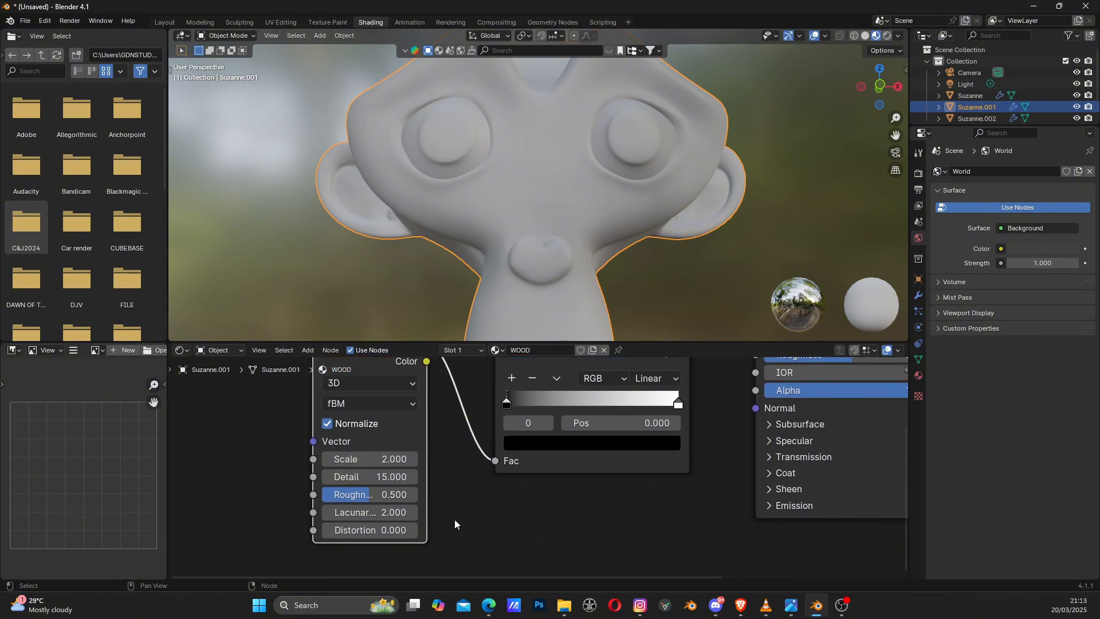
pyautogui.click(391, 532)
pyautogui.write('.')
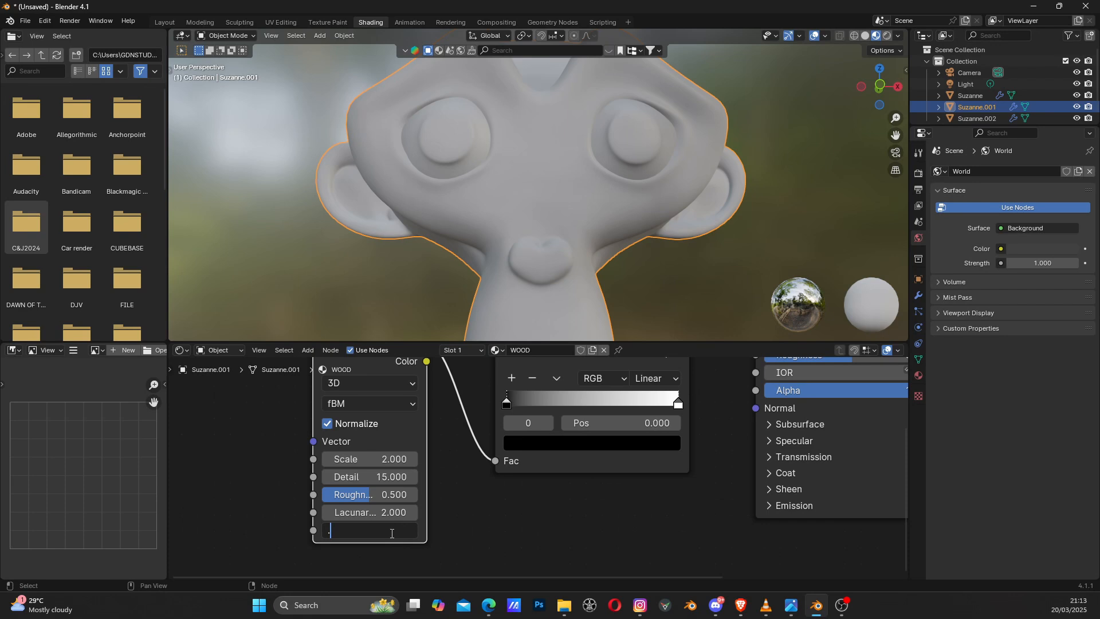
pyautogui.write('8')
pyautogui.press('Return')
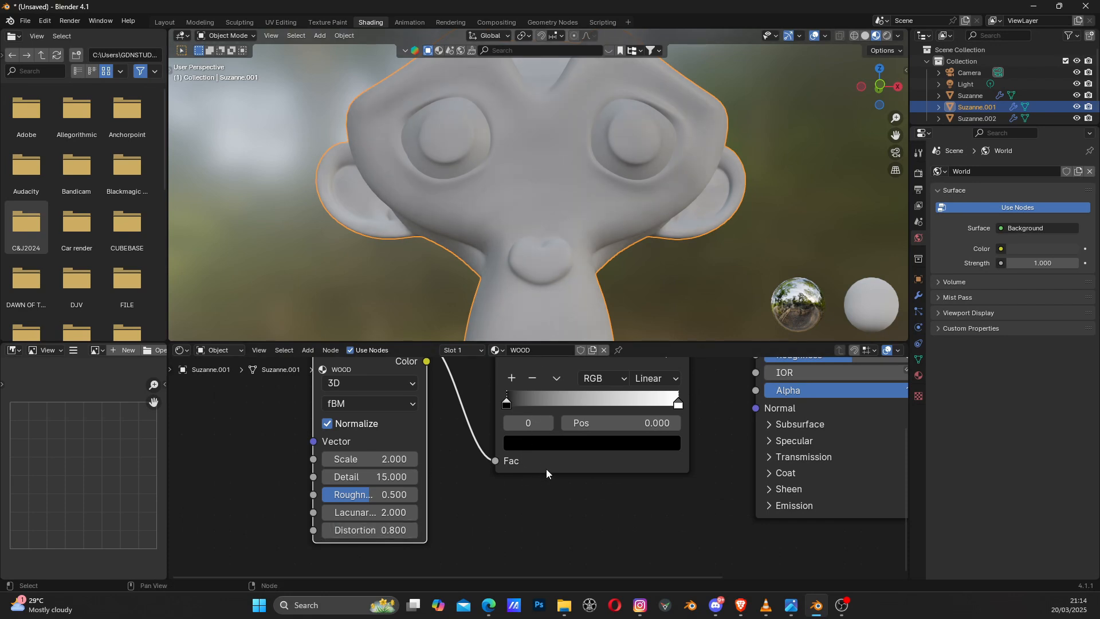
# Step: Move the Color Ramp's black stop to position 0.332 to increase the contrast on the monkey head
pyautogui.moveTo(513, 402); pyautogui.dragTo(572, 411)
pyautogui.moveTo(578, 412); pyautogui.dragTo(572, 480, button='middle')
pyautogui.scroll(-5, 525, 225)
pyautogui.scroll(2, 525, 225)
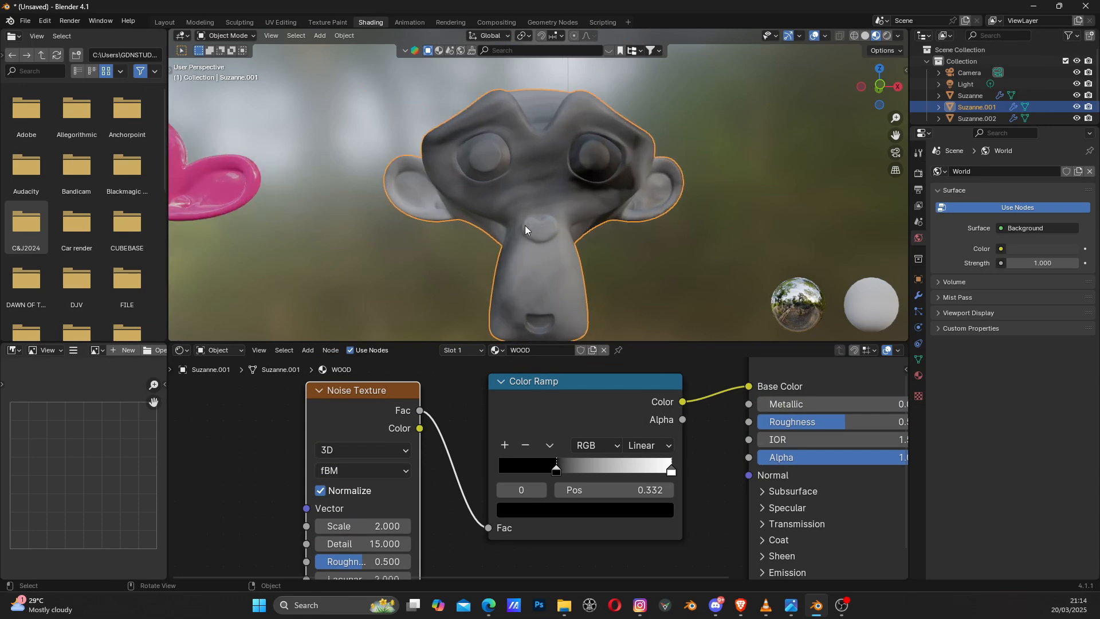
pyautogui.moveTo(525, 225); pyautogui.dragTo(573, 246, button='middle')
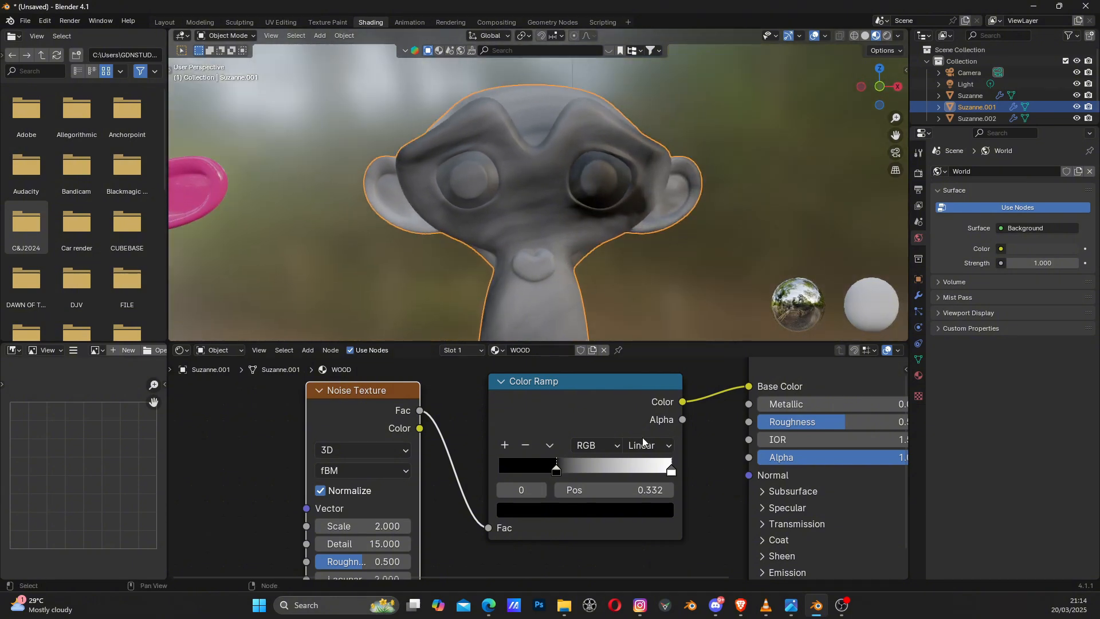
pyautogui.scroll(-2, 670, 430)
pyautogui.scroll(-1, 670, 428)
pyautogui.moveTo(688, 421); pyautogui.dragTo(549, 423, button='middle')
pyautogui.hotkey('alt', 'Tab')
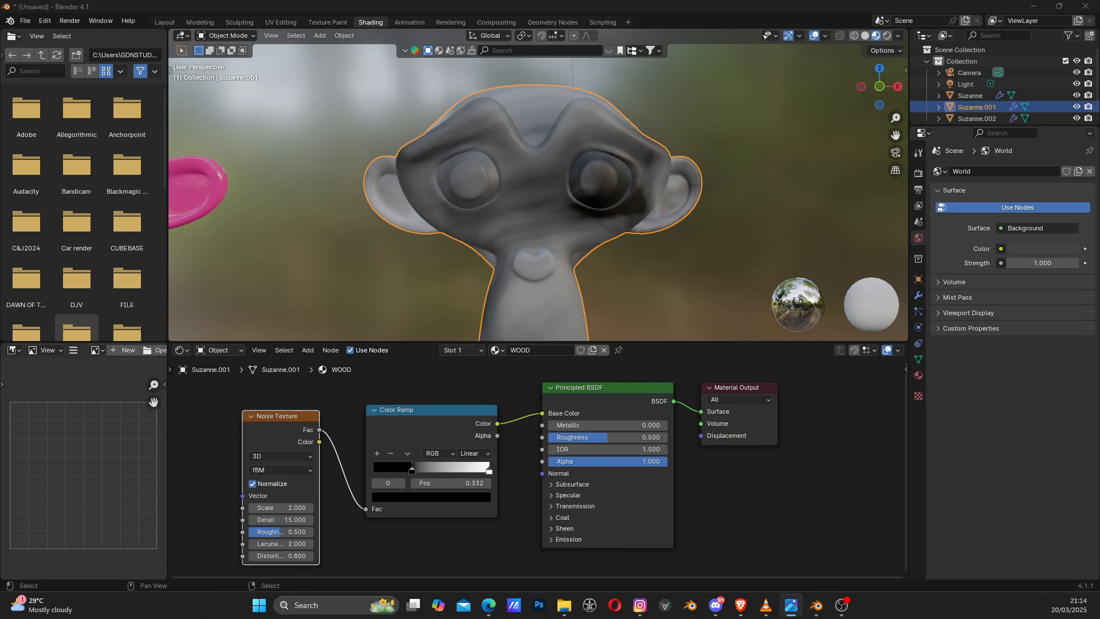
# Step: Search the nodes available to add for a Musgrave texture, then clear the search text
pyautogui.moveTo(290, 426); pyautogui.dragTo(530, 425, button='middle')
pyautogui.scroll(1, 419, 453)
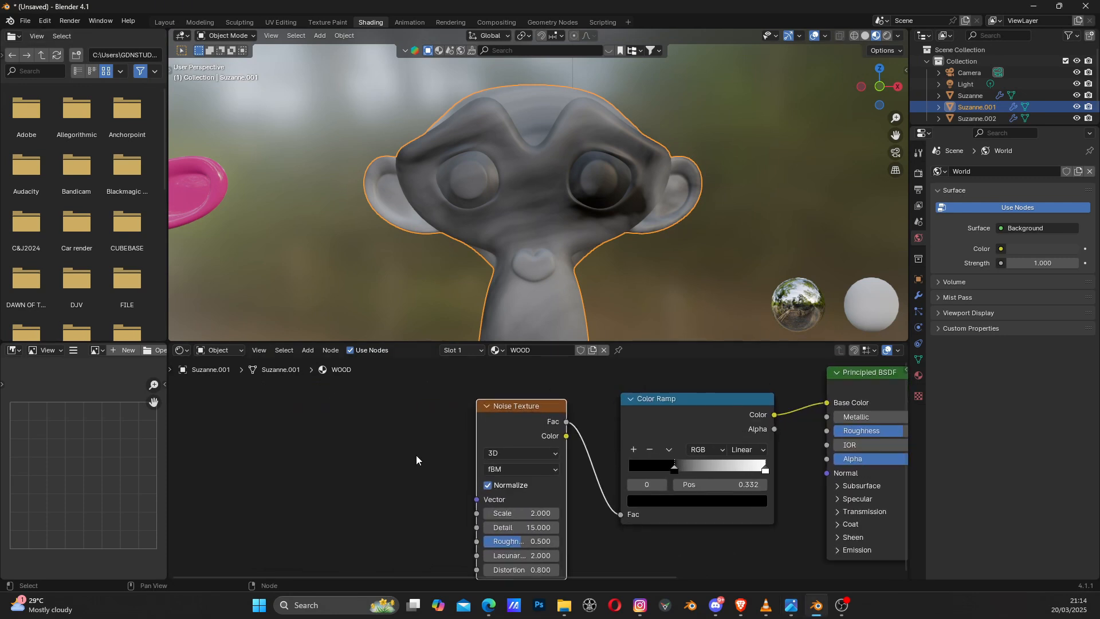
pyautogui.moveTo(446, 441); pyautogui.dragTo(497, 446, button='middle')
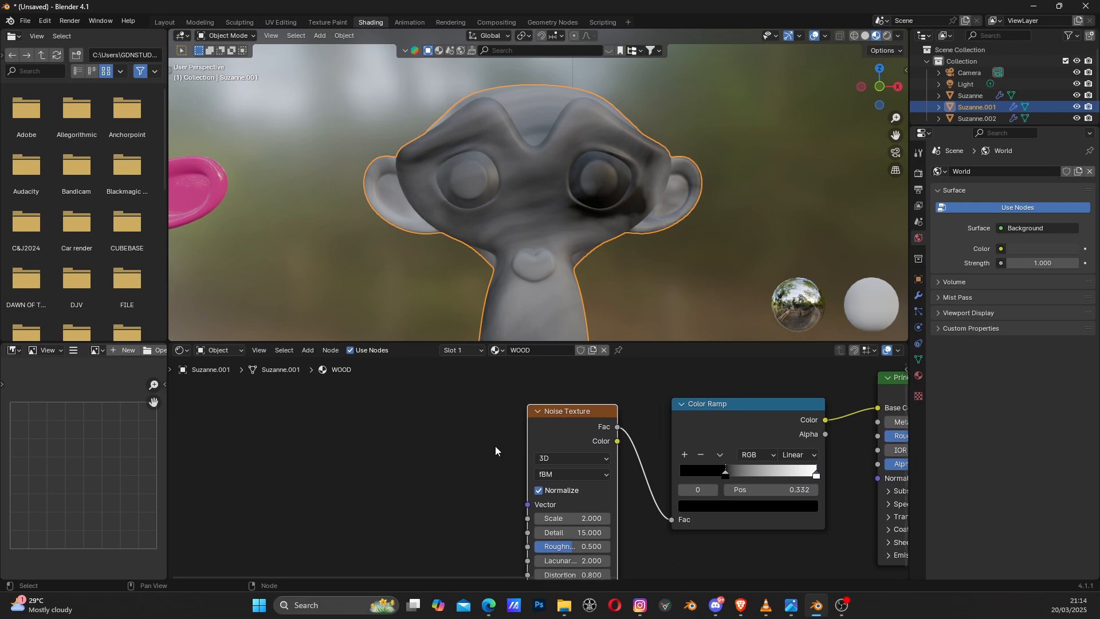
pyautogui.hotkey('shift', 'a')
pyautogui.write('M')
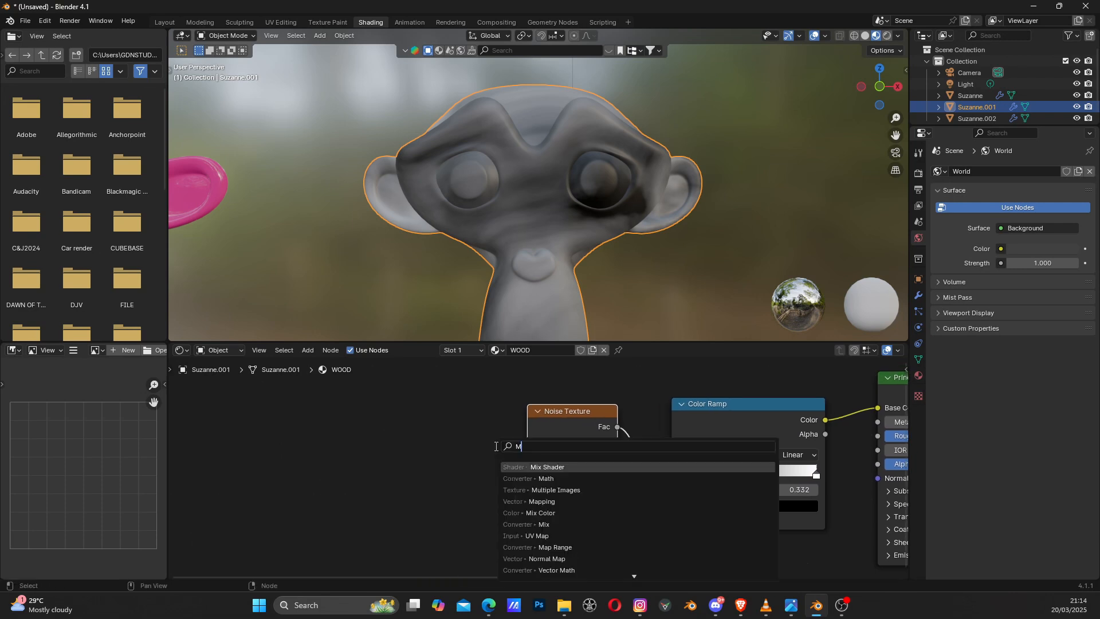
pyautogui.write('USG')
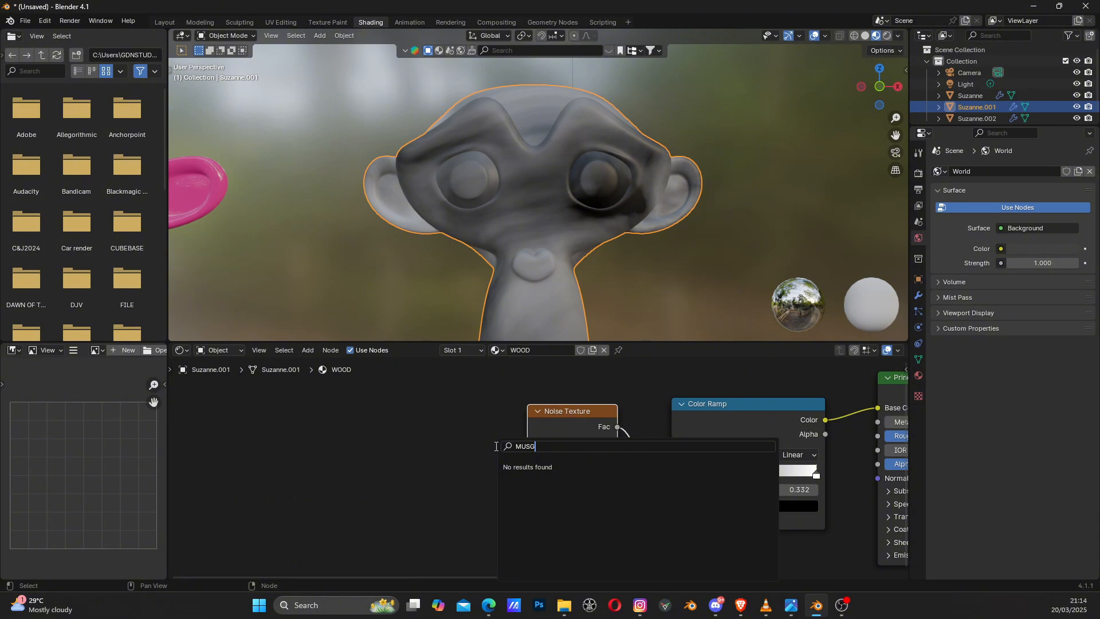
pyautogui.press('BackSpace')
pyautogui.press('BackSpace')
pyautogui.press('BackSpace')
pyautogui.press('BackSpace')
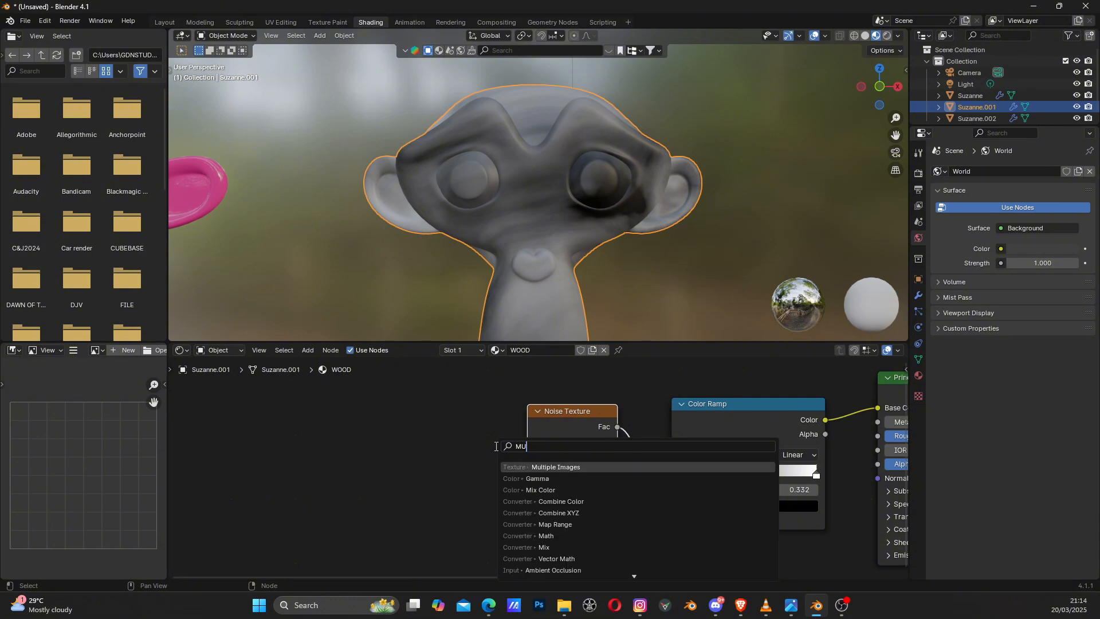
# Step: Add a second Noise Texture node on the input side of the existing Noise Texture
pyautogui.write('NOISE')
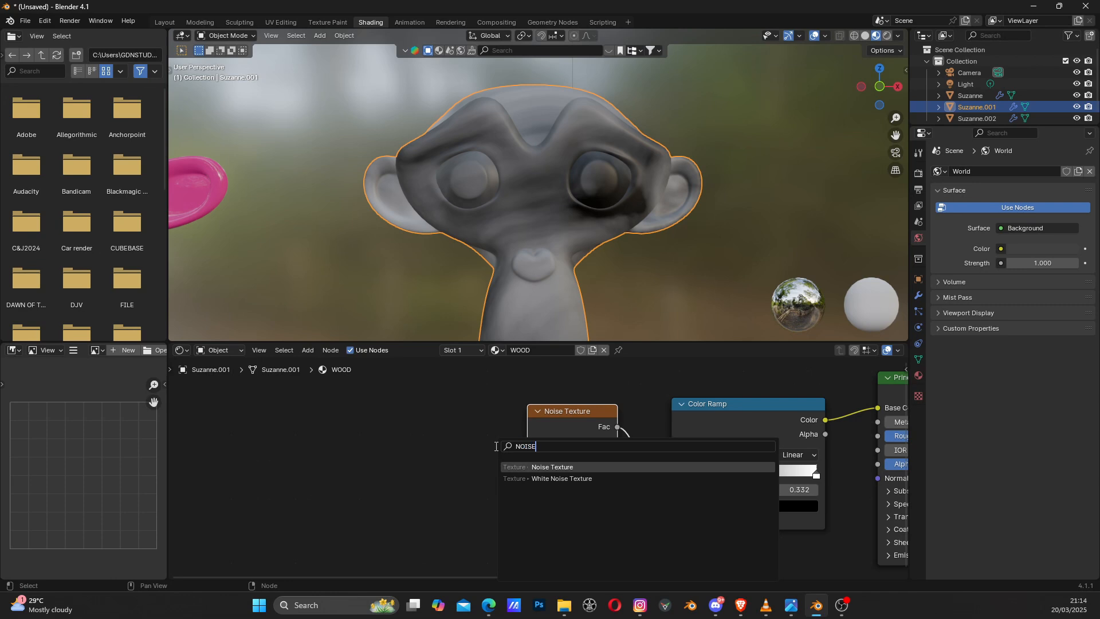
pyautogui.press('Return')
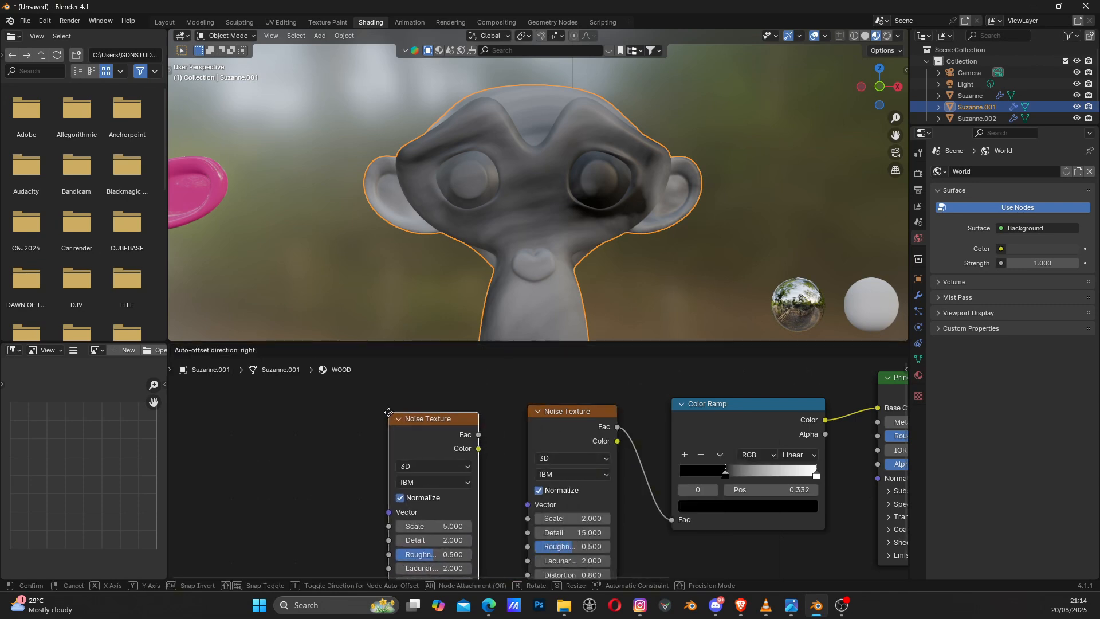
pyautogui.click(385, 408)
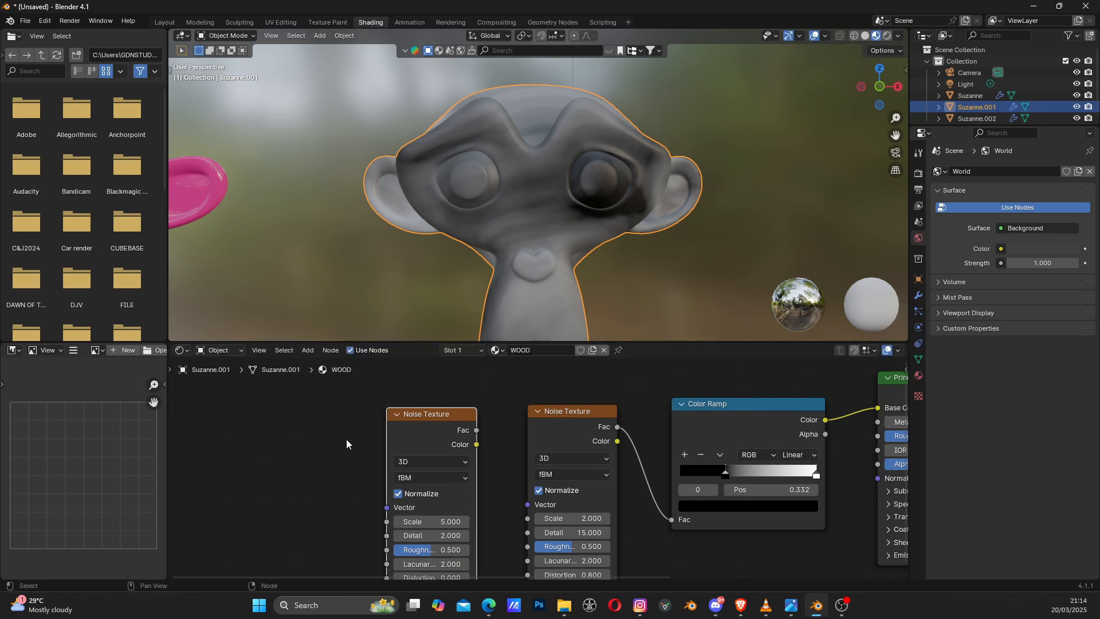
pyautogui.hotkey('shift', 'a')
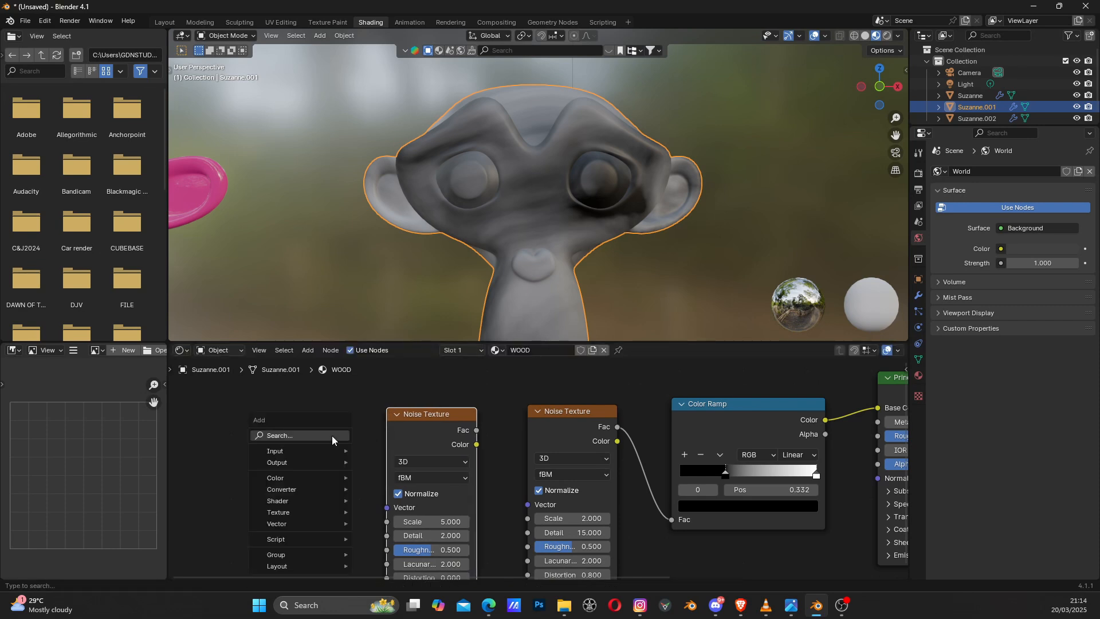
pyautogui.write('MUSG')
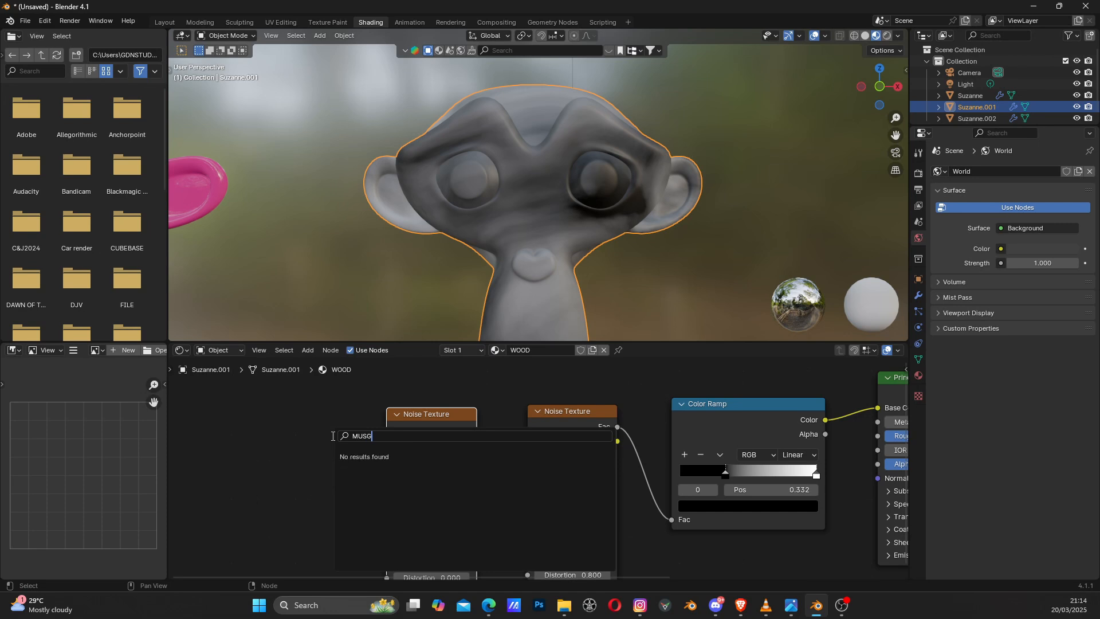
pyautogui.write('RAVE')
pyautogui.doubleClick(358, 435)
pyautogui.press('BackSpace')
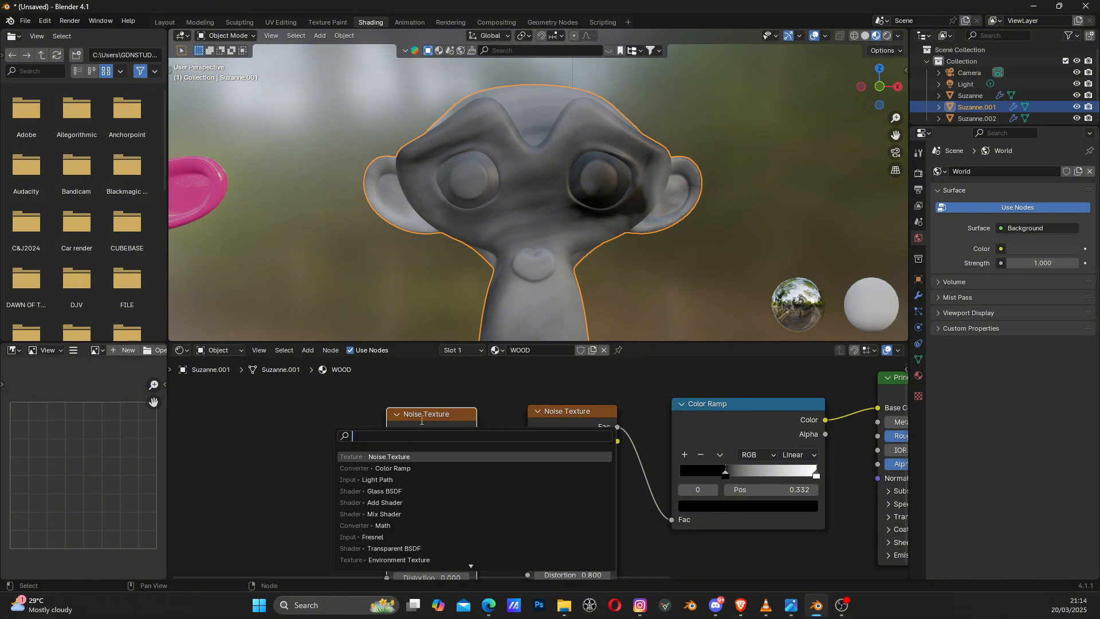
pyautogui.click(427, 414)
# Step: Connect the new Noise Texture's Fac output to the first Noise Texture's Vector input and inspect the pattern on the monkey's face
pyautogui.moveTo(428, 414); pyautogui.dragTo(419, 412)
pyautogui.moveTo(517, 523); pyautogui.dragTo(500, 480, button='middle')
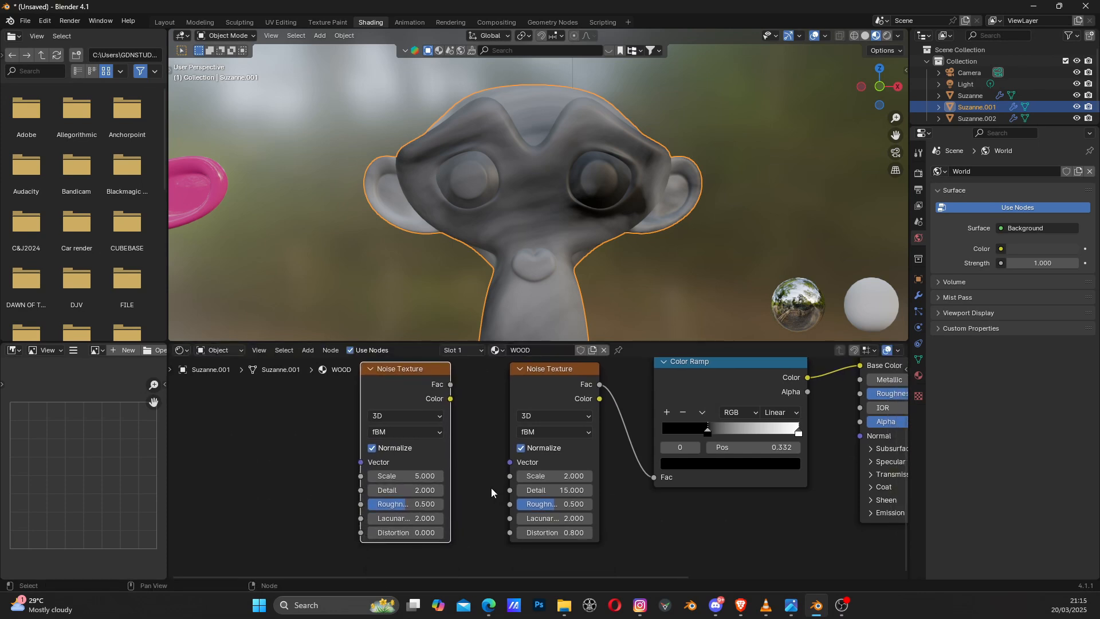
pyautogui.scroll(2, 491, 487)
pyautogui.moveTo(420, 399); pyautogui.dragTo(489, 491)
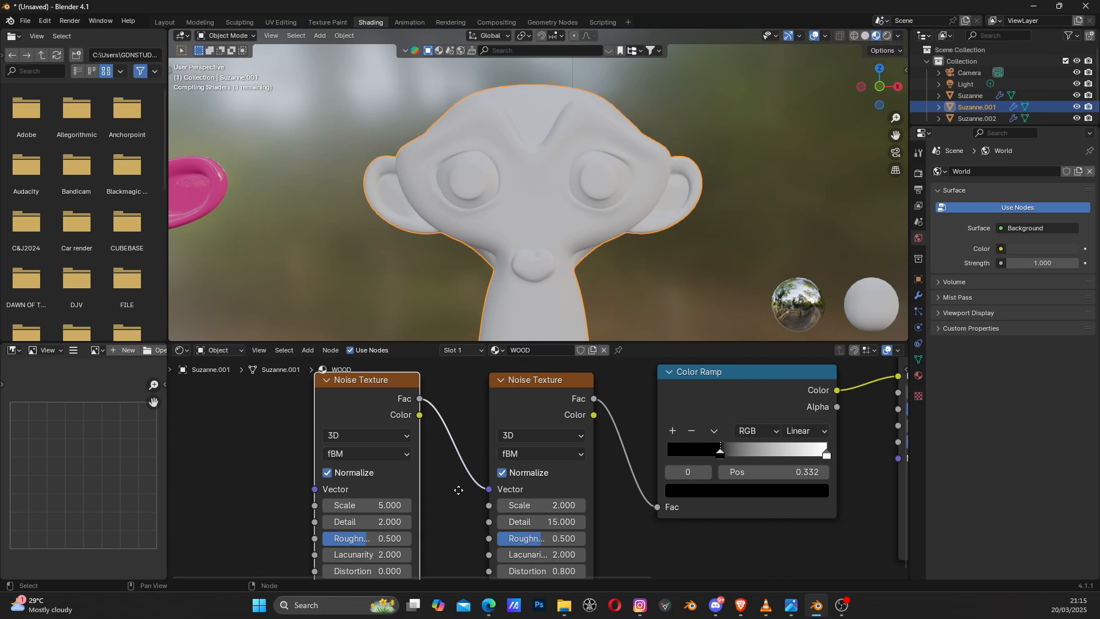
pyautogui.moveTo(458, 490); pyautogui.dragTo(493, 472, button='middle')
pyautogui.scroll(3, 524, 204)
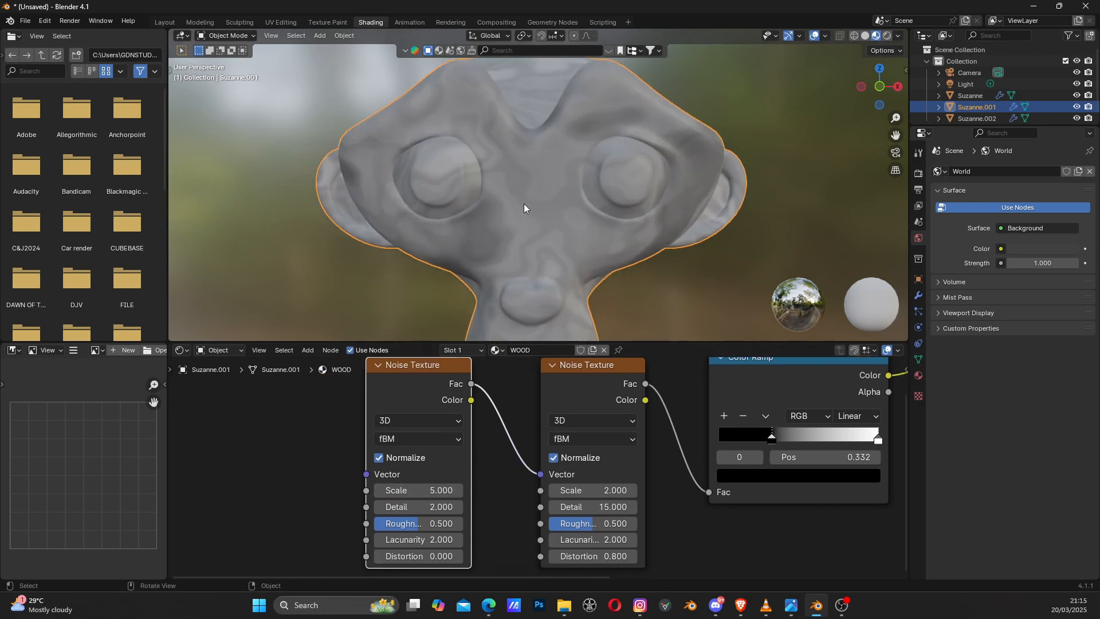
pyautogui.scroll(2, 522, 205)
pyautogui.scroll(-2, 518, 208)
pyautogui.scroll(2, 516, 283)
pyautogui.moveTo(427, 203); pyautogui.dragTo(476, 204, button='middle')
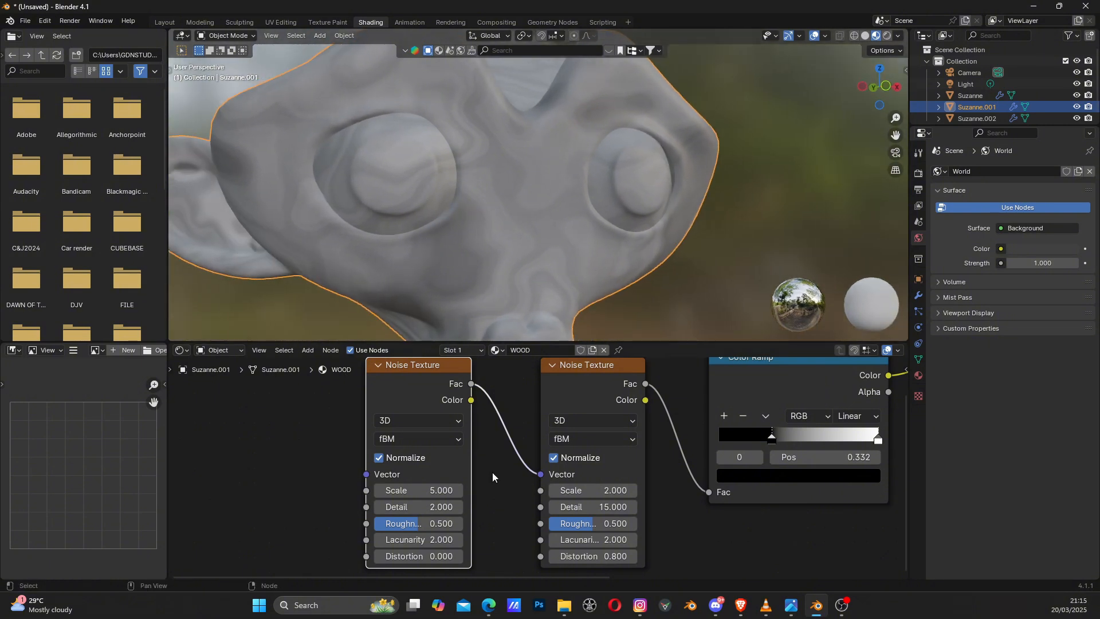
# Step: Turn off Normalize on the newly added Noise Texture feeding the chain and set its Scale to 0.6
pyautogui.moveTo(493, 475); pyautogui.dragTo(494, 447, button='middle')
pyautogui.moveTo(481, 407); pyautogui.dragTo(496, 463, button='middle')
pyautogui.click(463, 483)
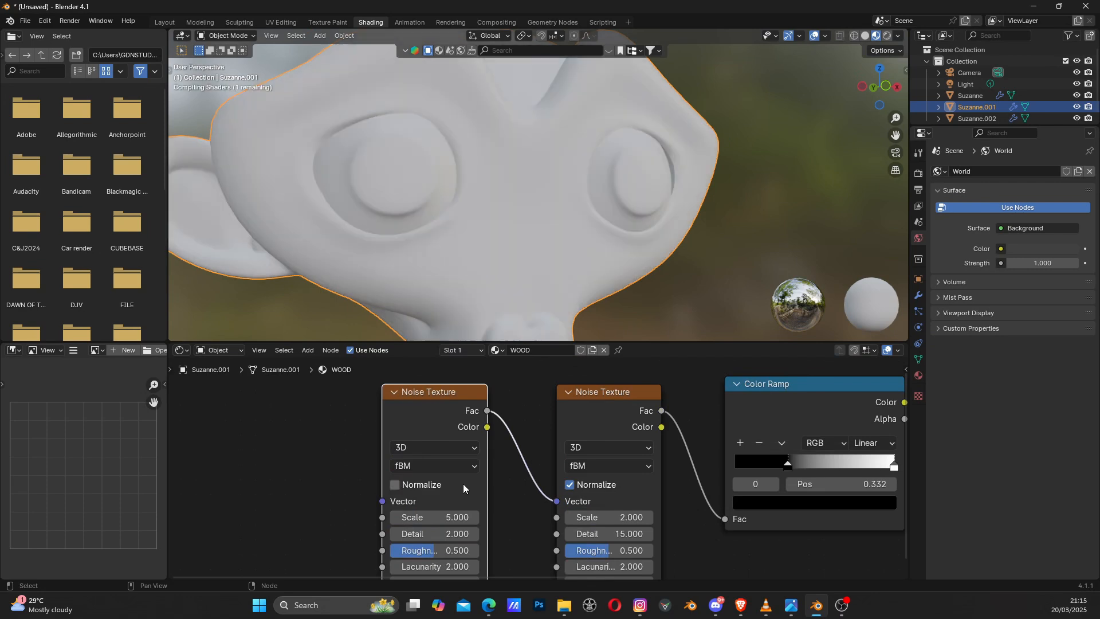
pyautogui.moveTo(471, 522); pyautogui.dragTo(494, 440, button='middle')
pyautogui.scroll(3, 453, 446)
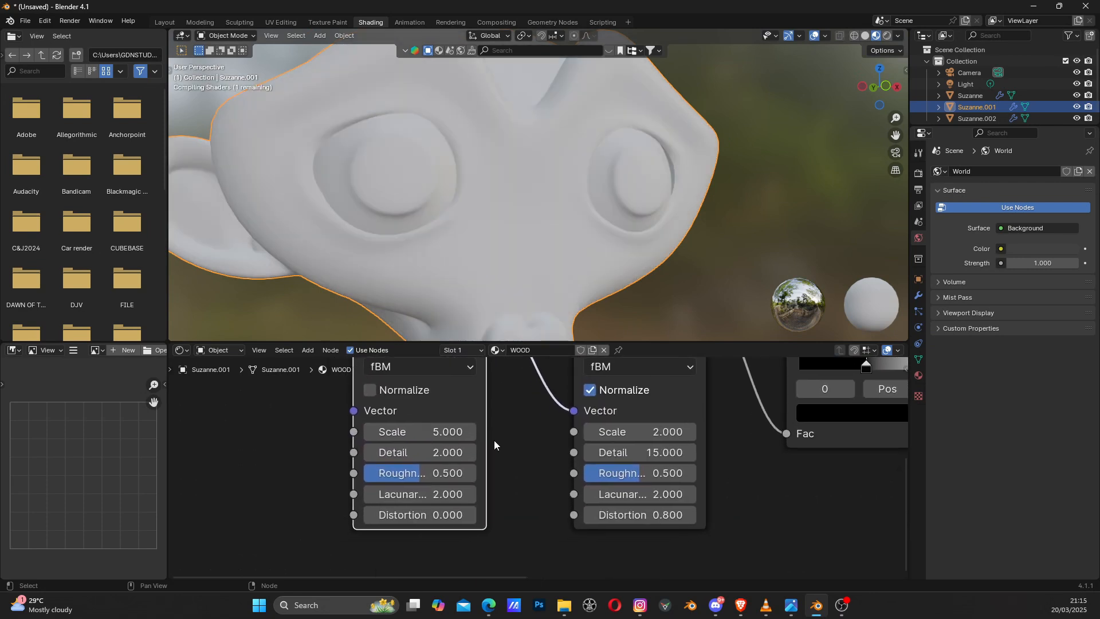
pyautogui.click(431, 433)
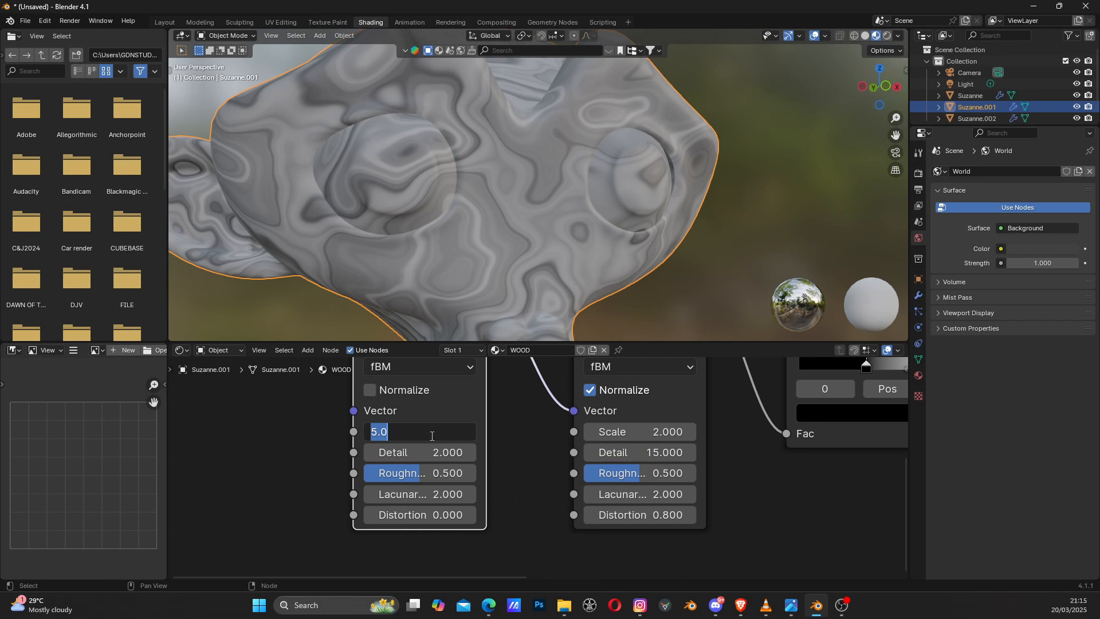
pyautogui.write('.6')
pyautogui.press('Return')
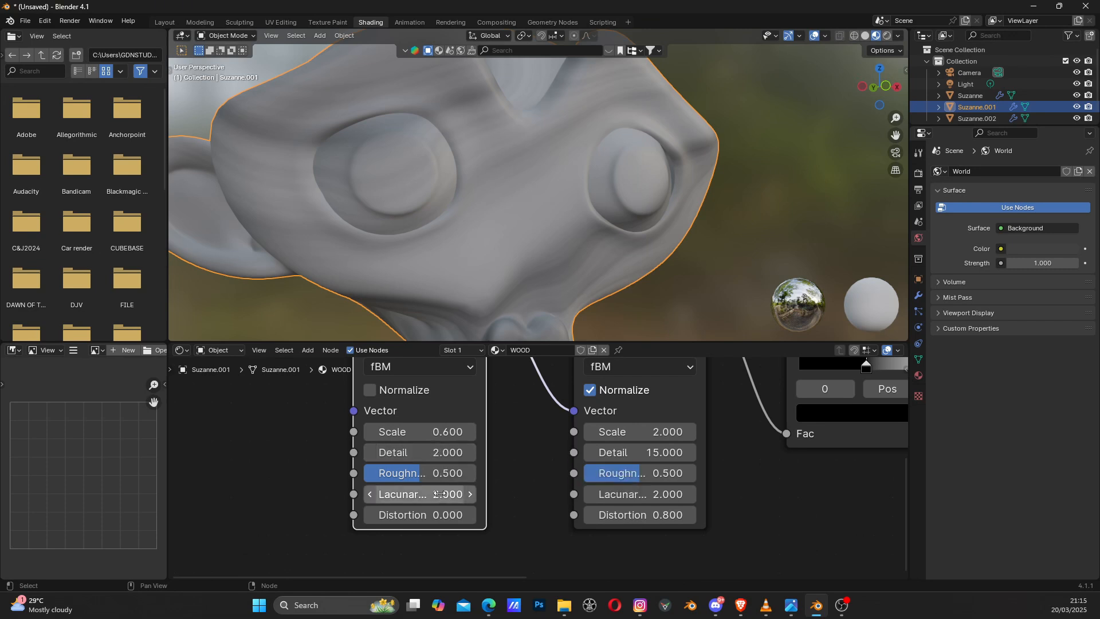
# Step: Examine the stretched noise pattern on the grey monkey head from both sides and the front
pyautogui.scroll(-4, 514, 463)
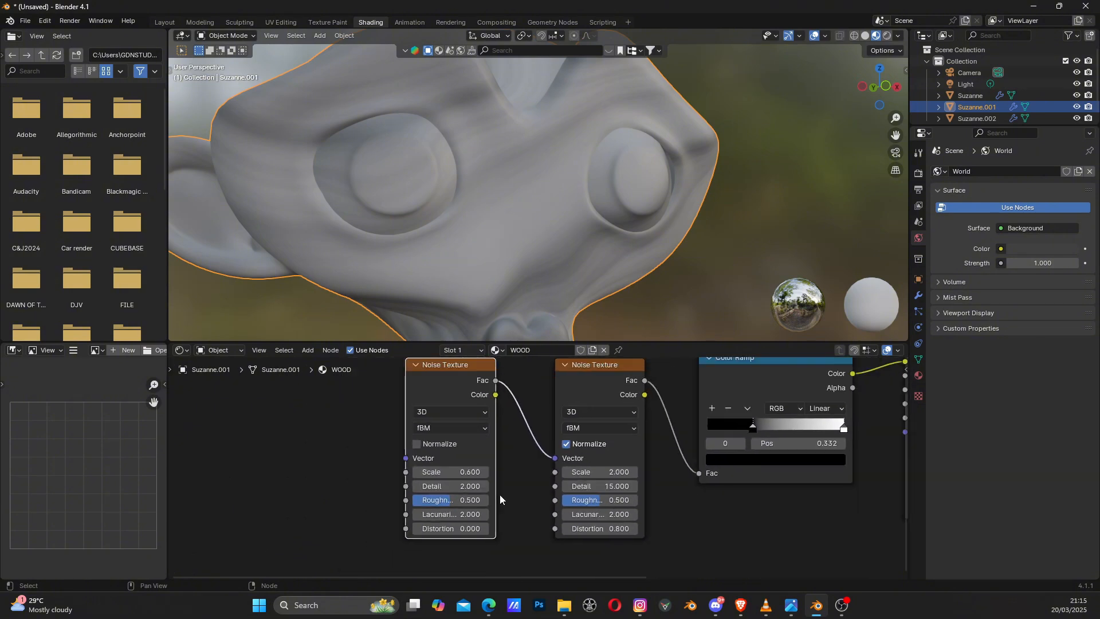
pyautogui.scroll(-6, 353, 270)
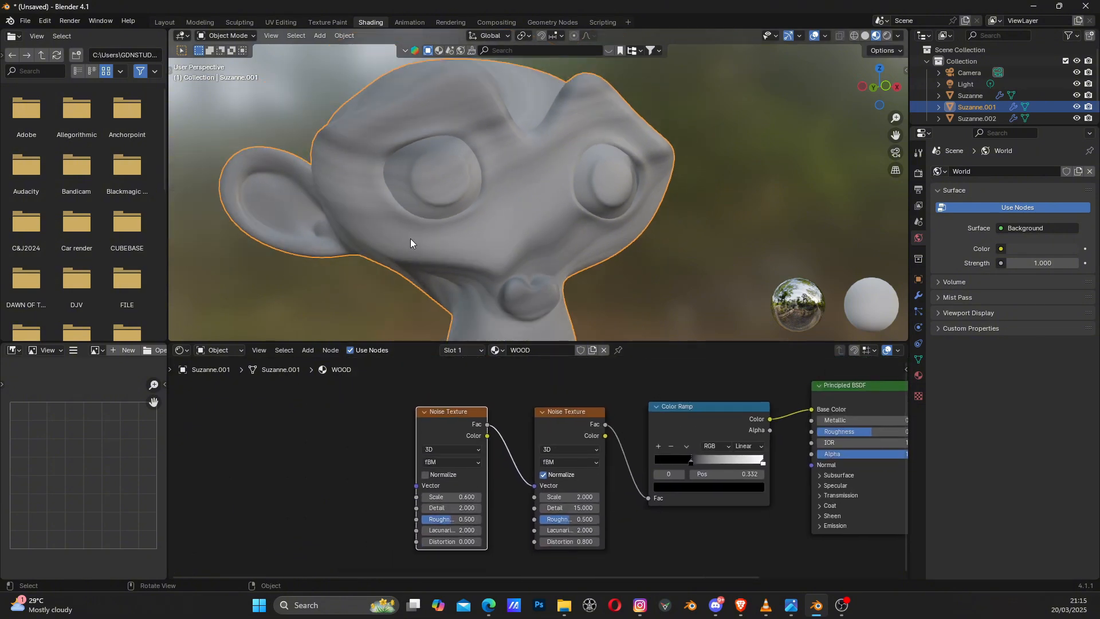
pyautogui.moveTo(493, 215); pyautogui.dragTo(648, 199, button='middle')
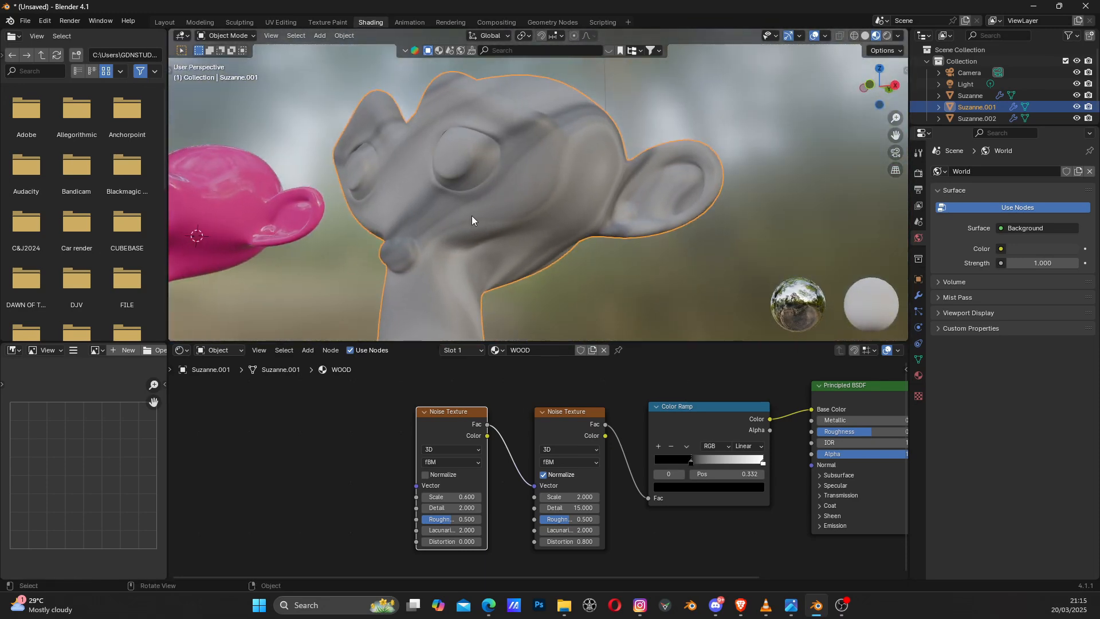
pyautogui.moveTo(473, 221)
pyautogui.mouseDown(button='middle')
pyautogui.moveTo(468, 195)
pyautogui.moveTo(511, 197)
pyautogui.moveTo(449, 200)
pyautogui.moveTo(468, 211)
pyautogui.mouseUp(button='middle')
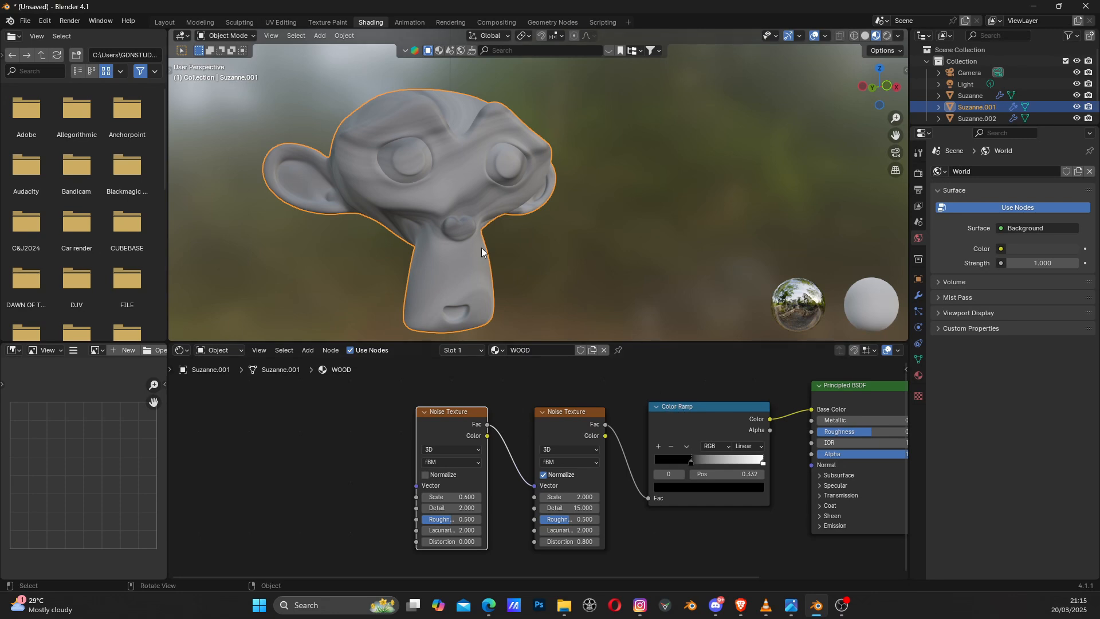
pyautogui.moveTo(414, 211); pyautogui.dragTo(417, 226, button='middle')
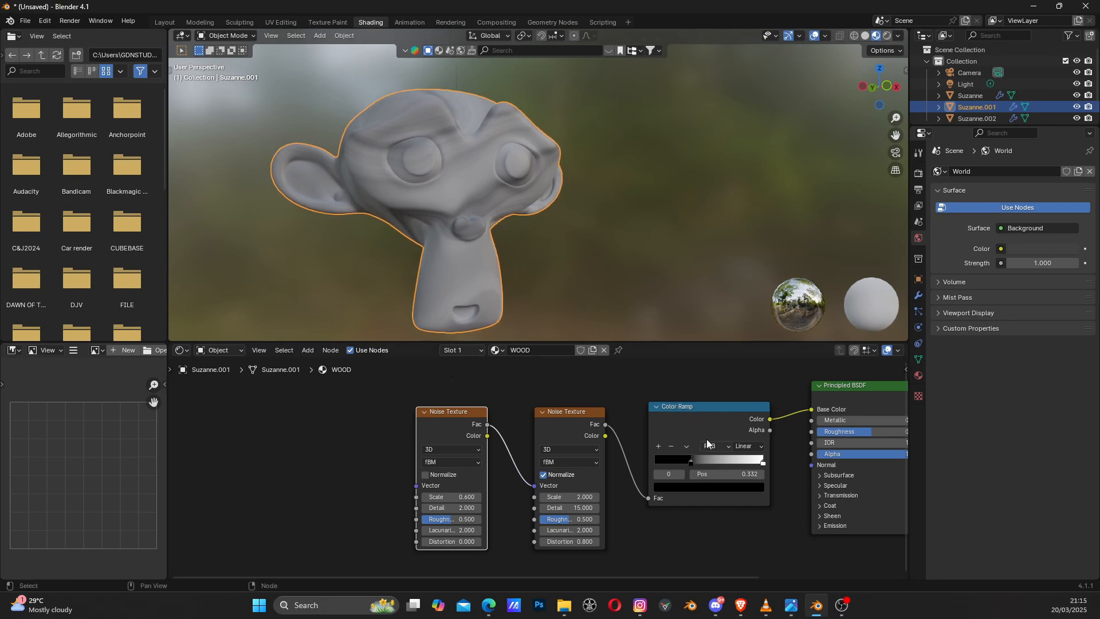
# Step: Select the Color Ramp node and shift its white stop to position 0.995
pyautogui.moveTo(703, 439); pyautogui.dragTo(510, 436, button='middle')
pyautogui.scroll(3, 494, 434)
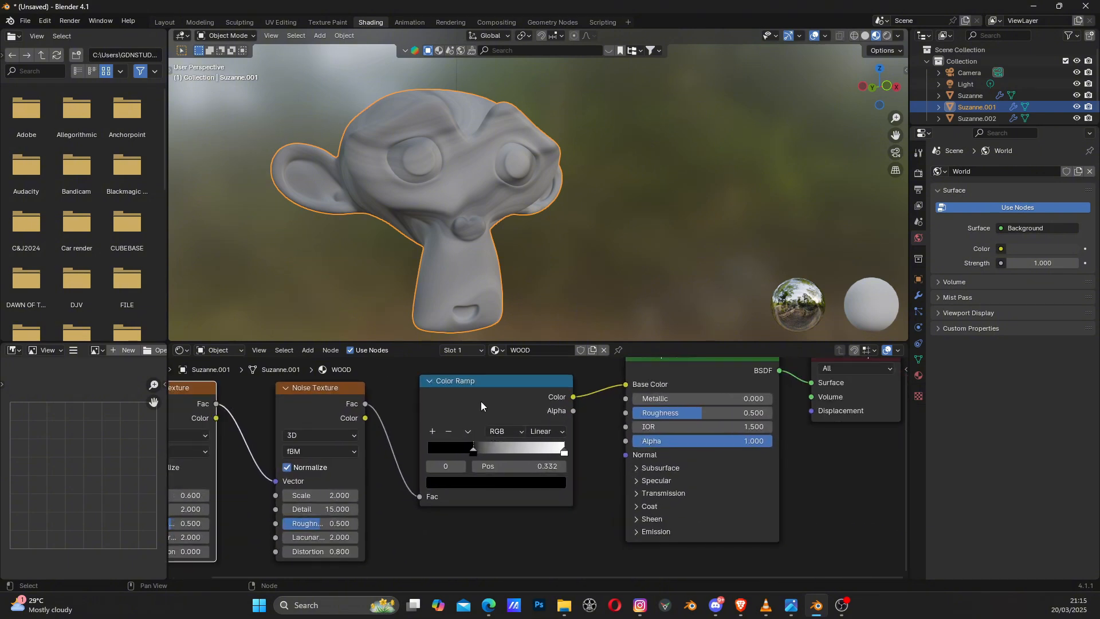
pyautogui.moveTo(481, 405)
pyautogui.mouseDown()
pyautogui.moveTo(488, 430)
pyautogui.moveTo(490, 414)
pyautogui.mouseUp()
pyautogui.moveTo(524, 388); pyautogui.dragTo(508, 428, button='middle')
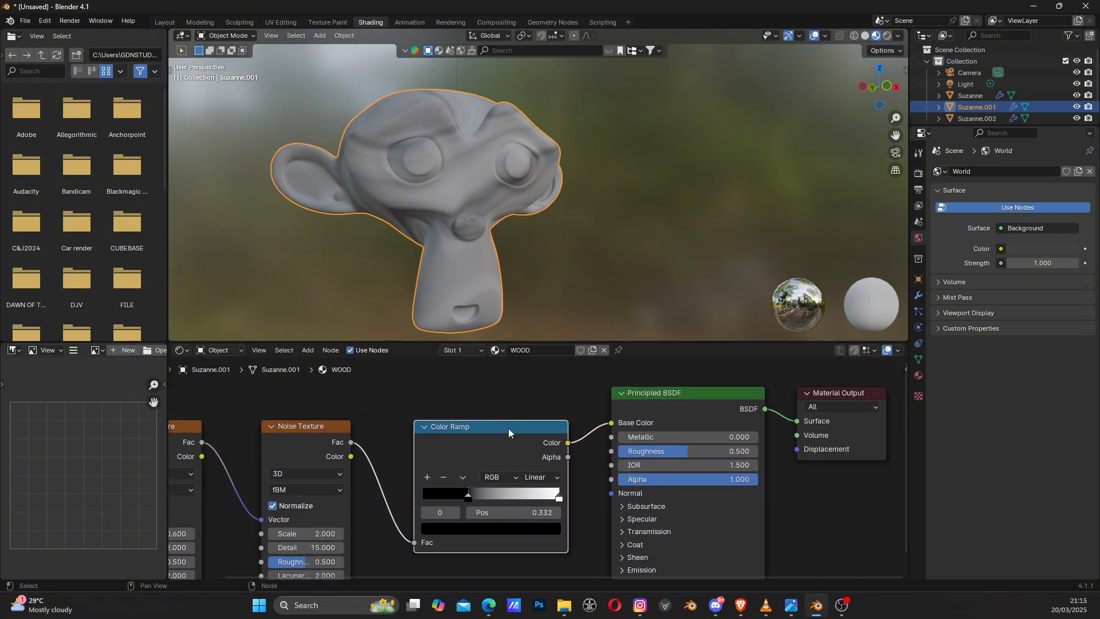
pyautogui.scroll(5, 466, 188)
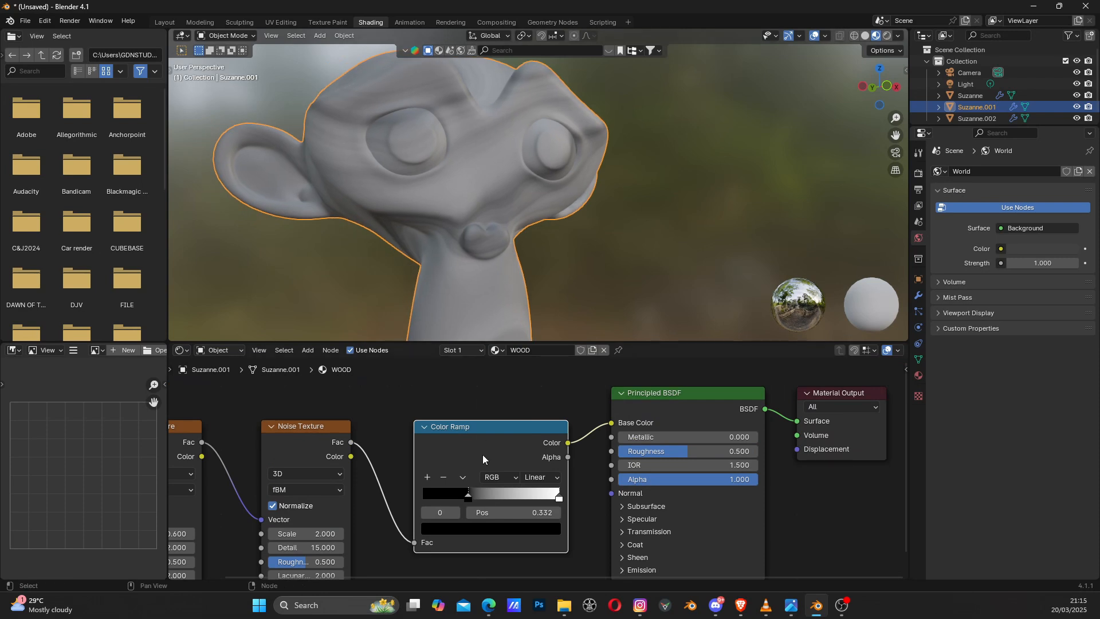
pyautogui.scroll(2, 480, 486)
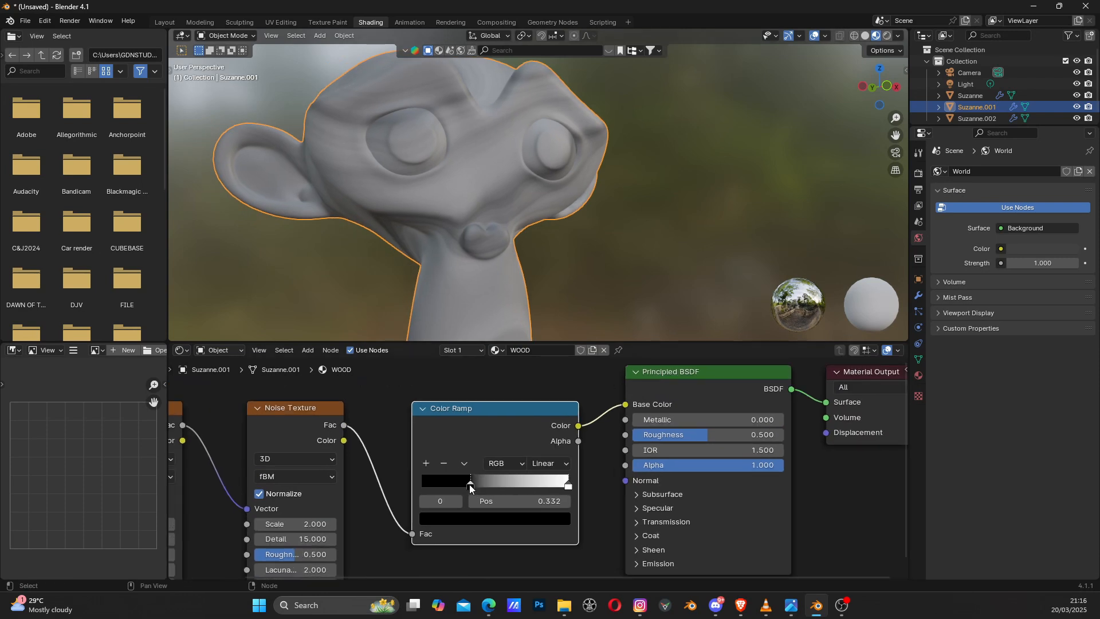
pyautogui.moveTo(470, 490); pyautogui.dragTo(496, 482, button='middle')
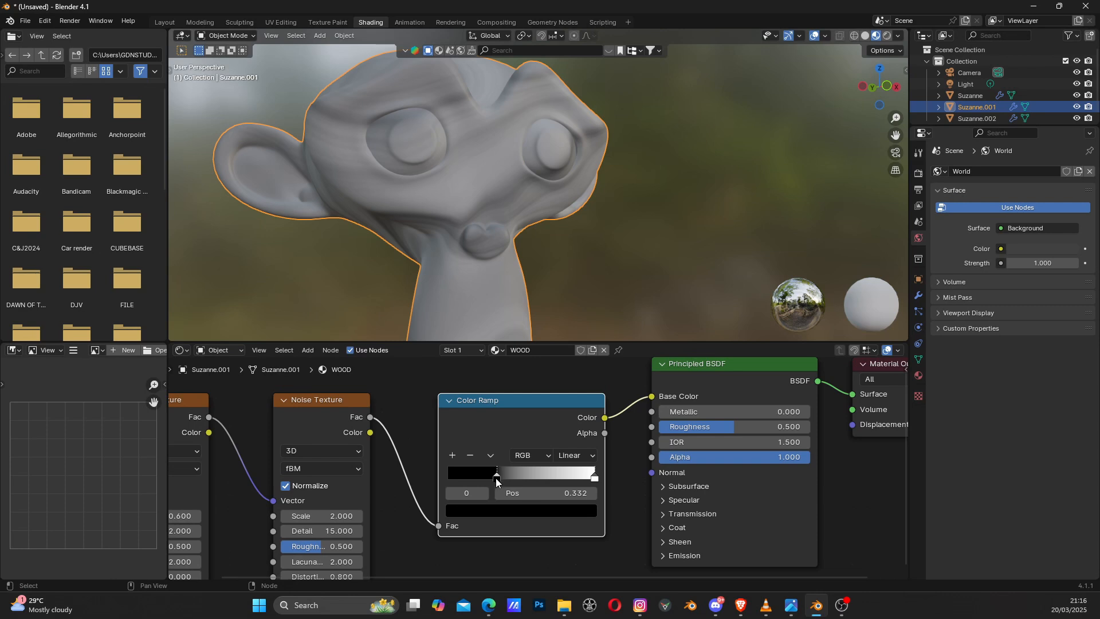
pyautogui.scroll(4, 497, 482)
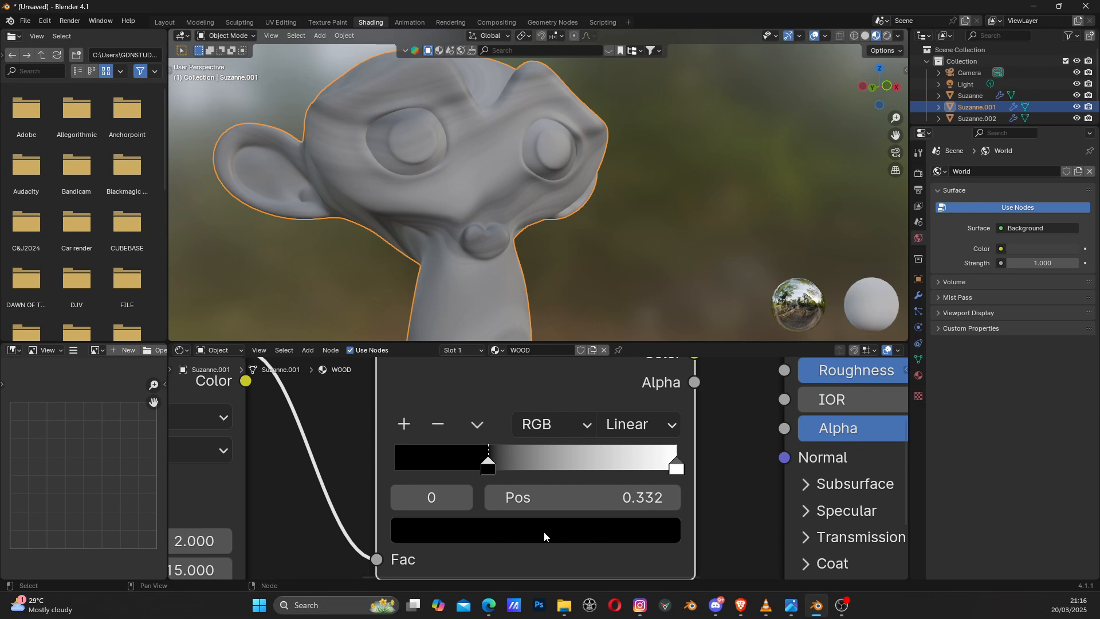
pyautogui.click(681, 469)
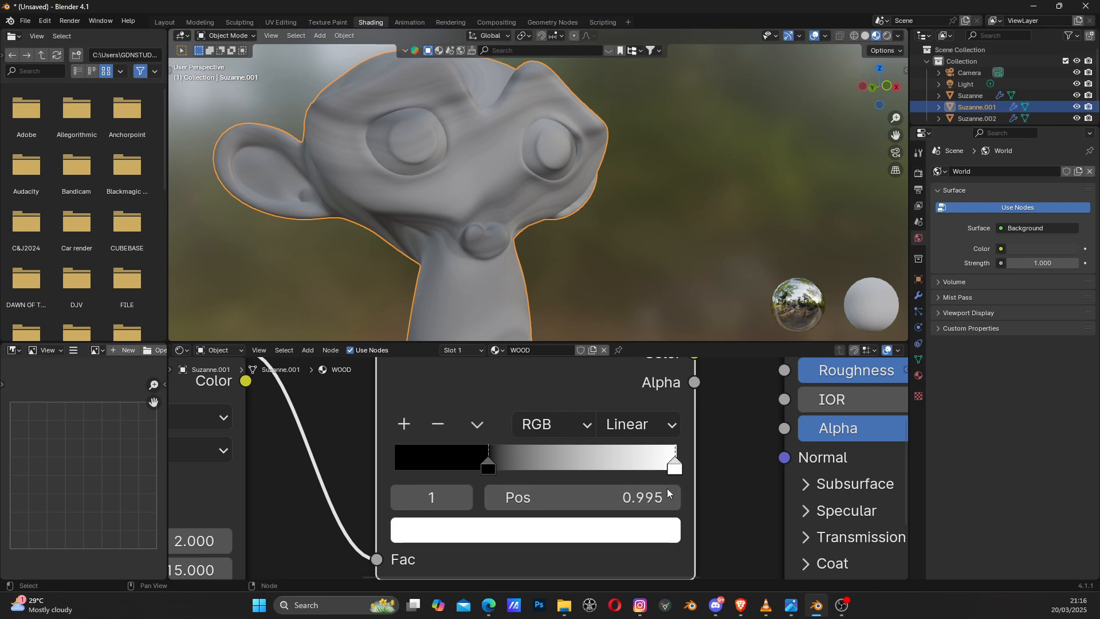
# Step: Change the Color Ramp's black stop to a very dark brown, hex 291708
pyautogui.click(489, 467)
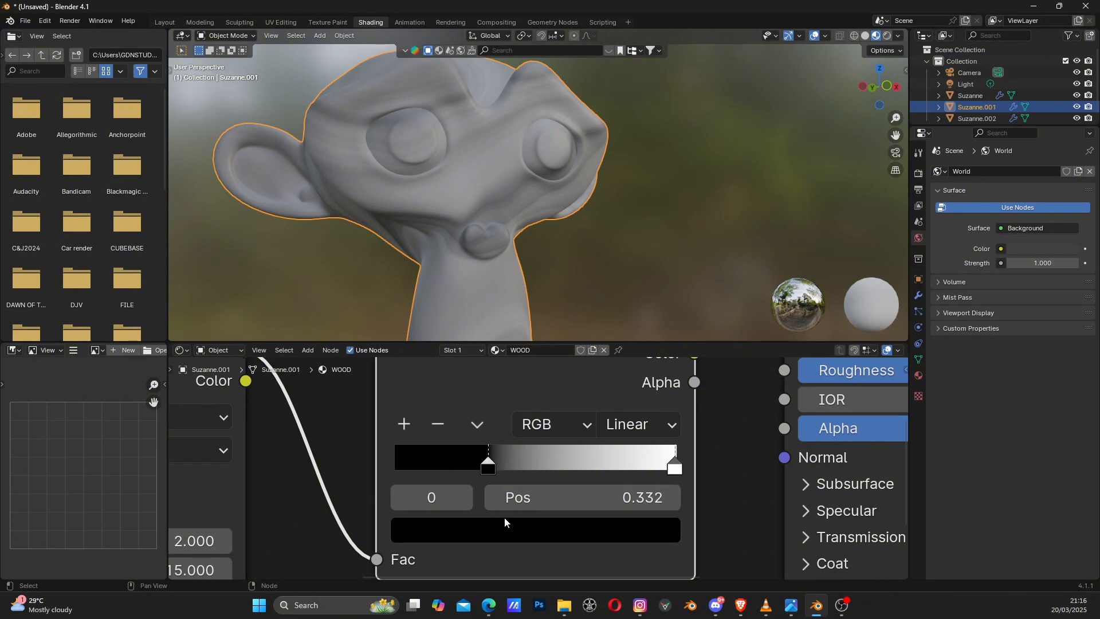
pyautogui.click(511, 533)
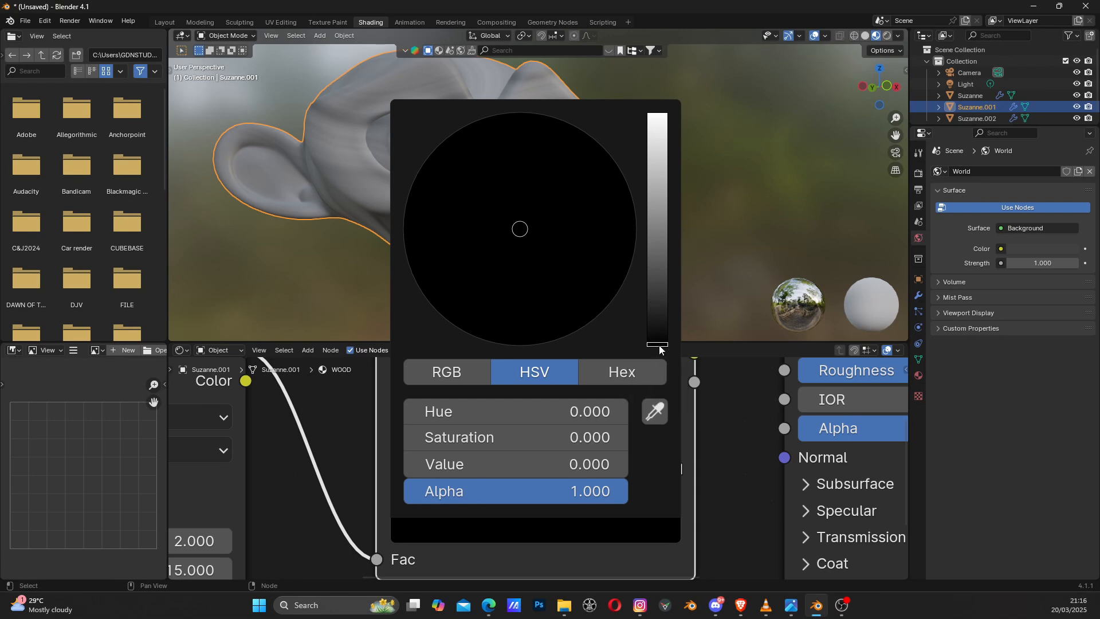
pyautogui.moveTo(659, 347); pyautogui.dragTo(658, 174)
pyautogui.click(515, 235)
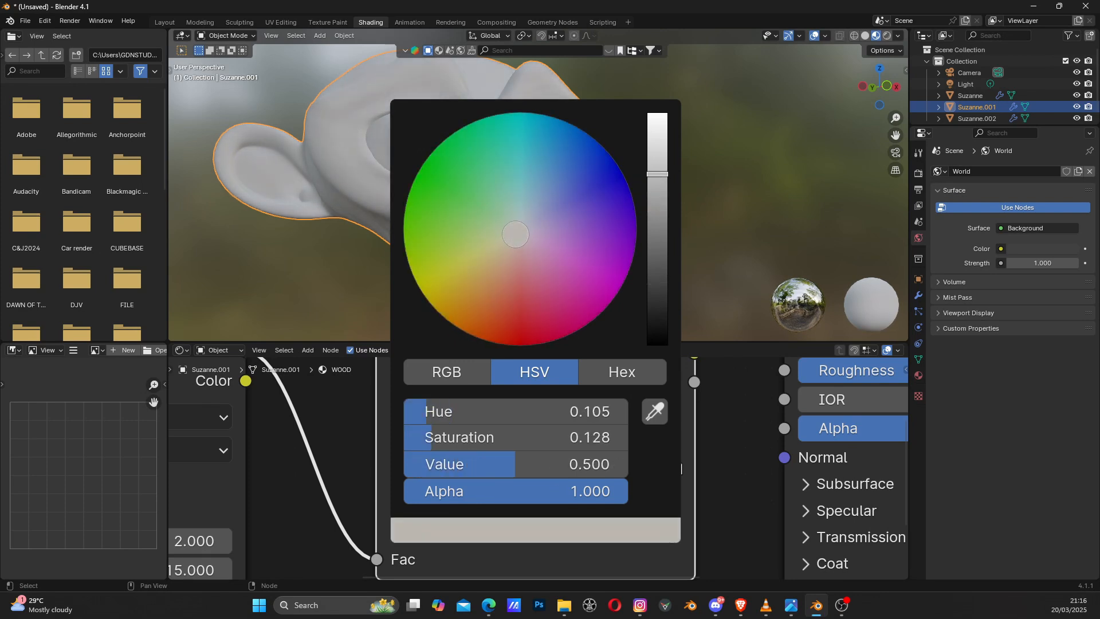
pyautogui.moveTo(515, 234); pyautogui.dragTo(478, 312)
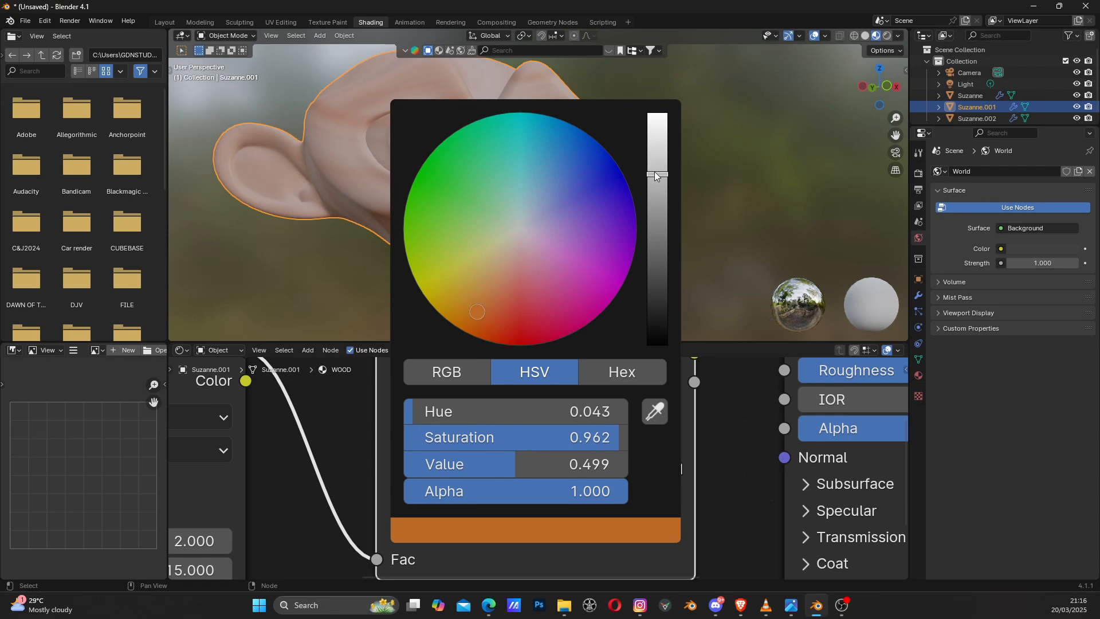
pyautogui.moveTo(655, 175); pyautogui.dragTo(657, 308)
pyautogui.click(613, 376)
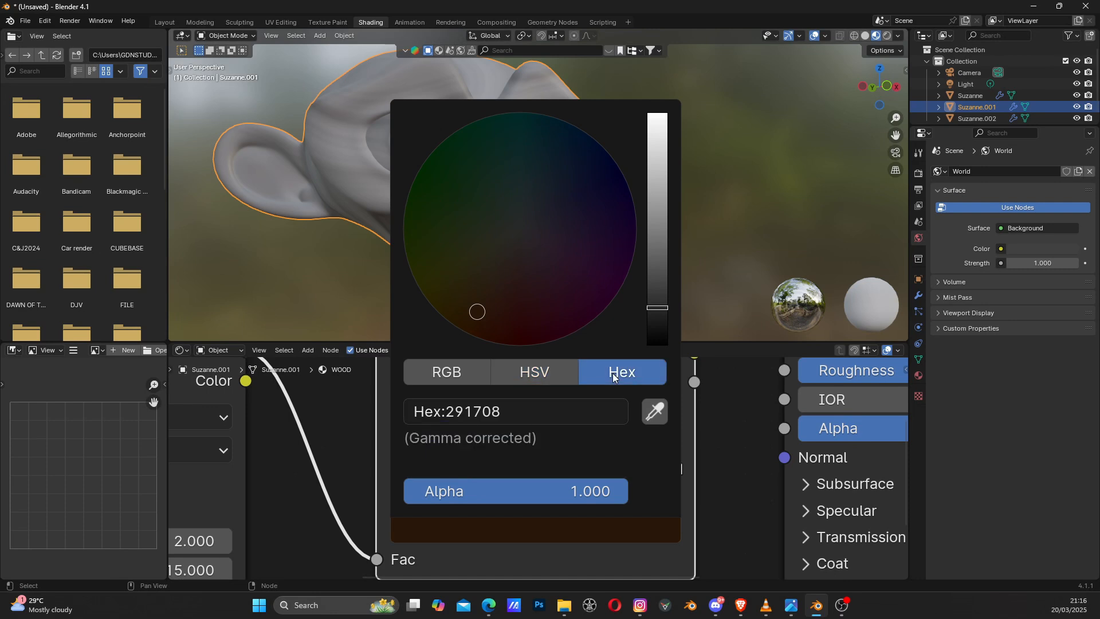
pyautogui.click(515, 414)
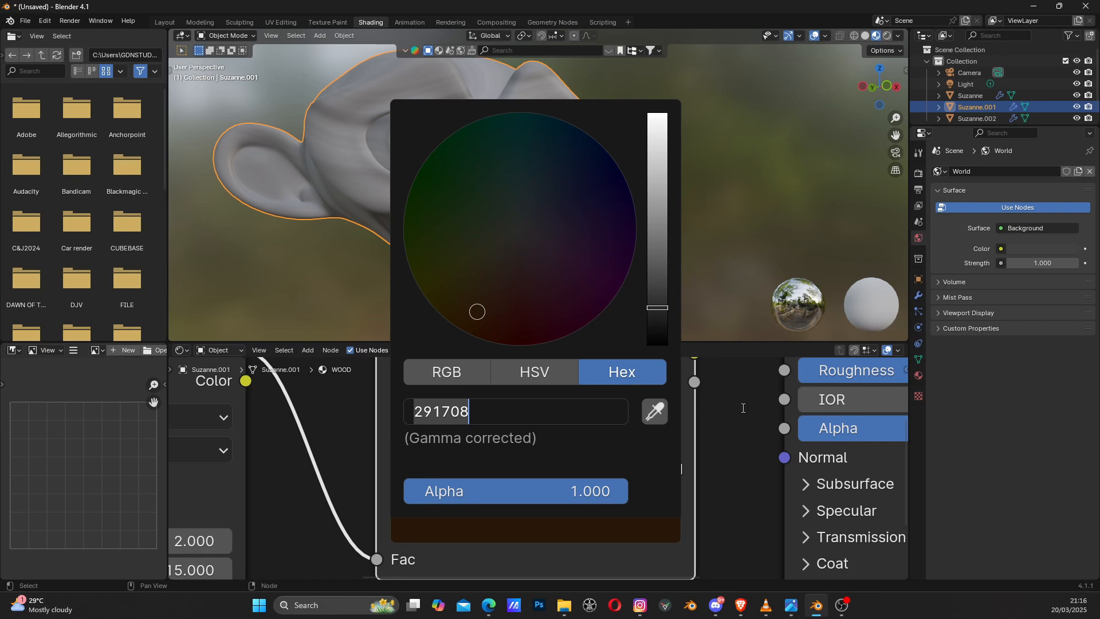
pyautogui.press('Return')
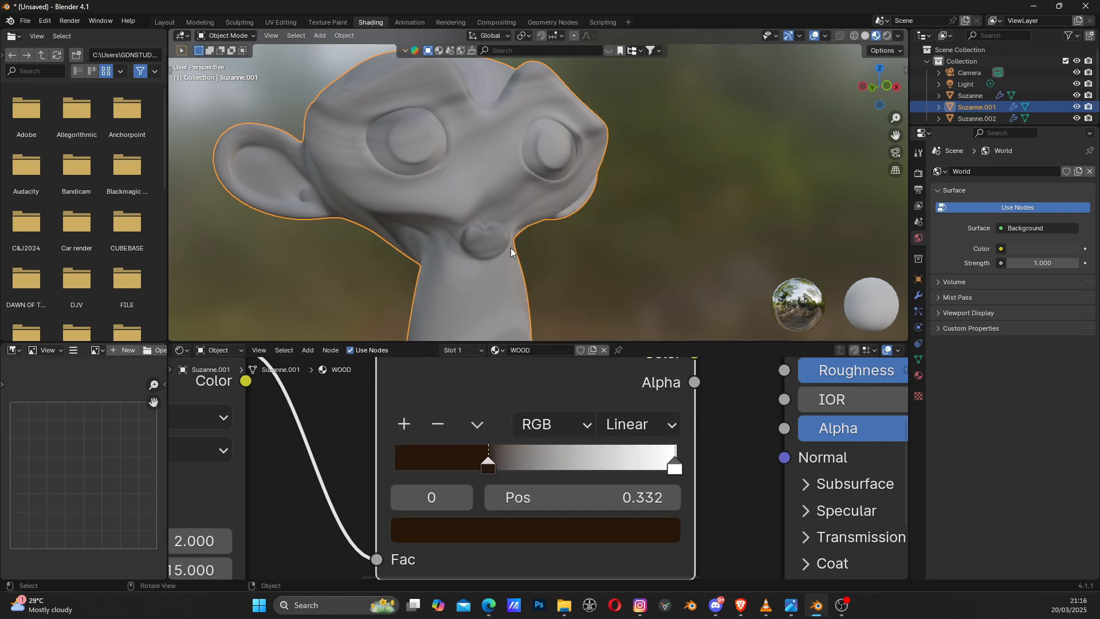
# Step: Change the Color Ramp's white stop to a light orange-tan, hex FFC07C
pyautogui.moveTo(511, 250); pyautogui.dragTo(512, 263, button='middle')
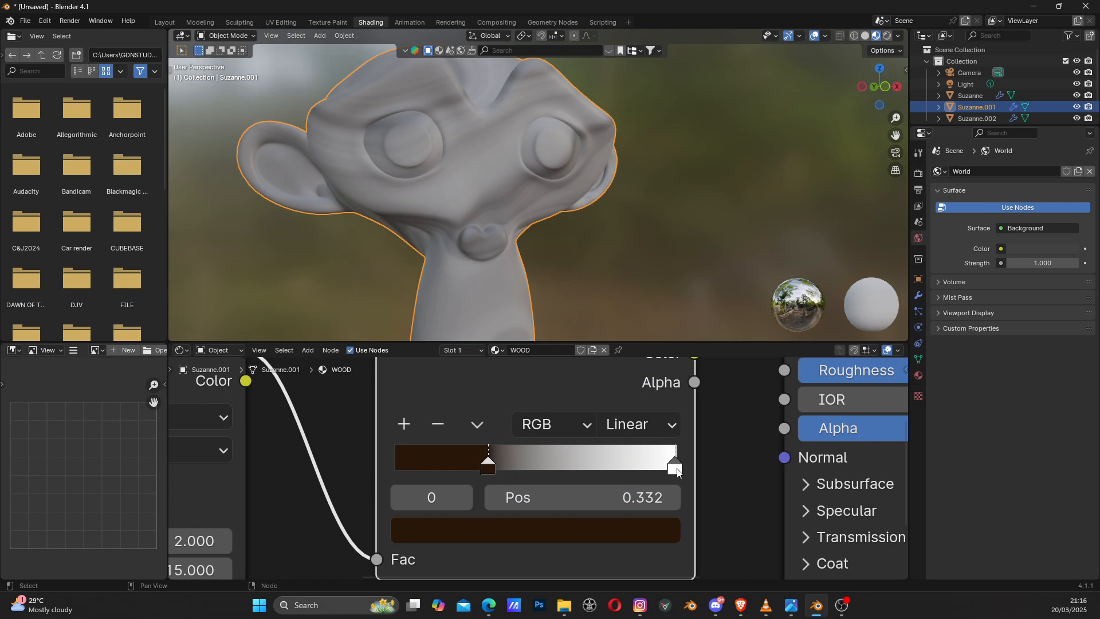
pyautogui.click(675, 469)
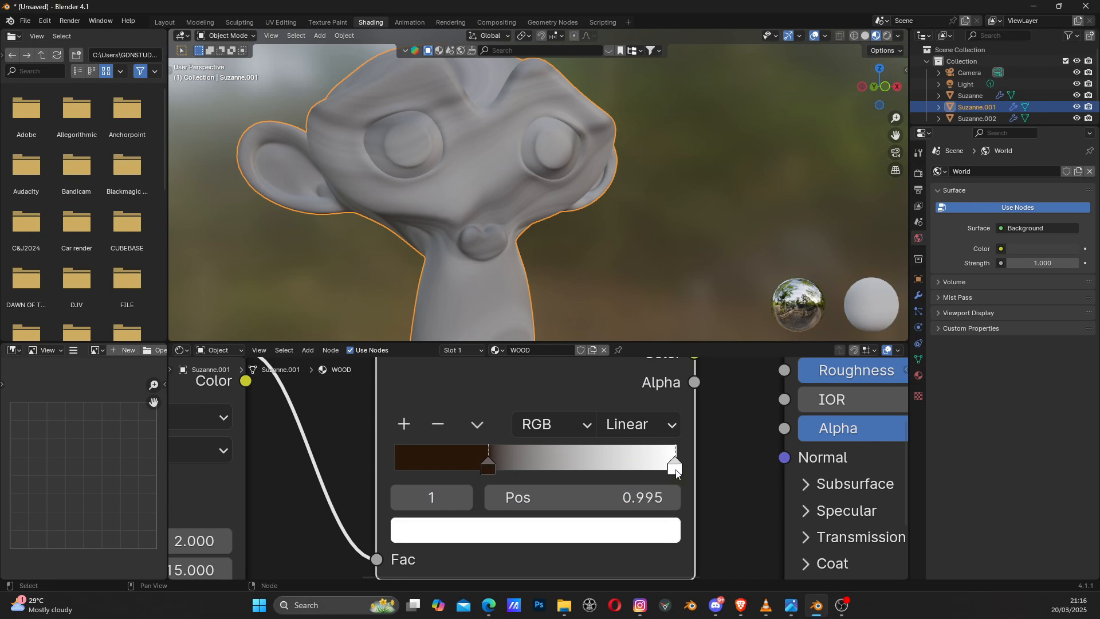
pyautogui.click(604, 533)
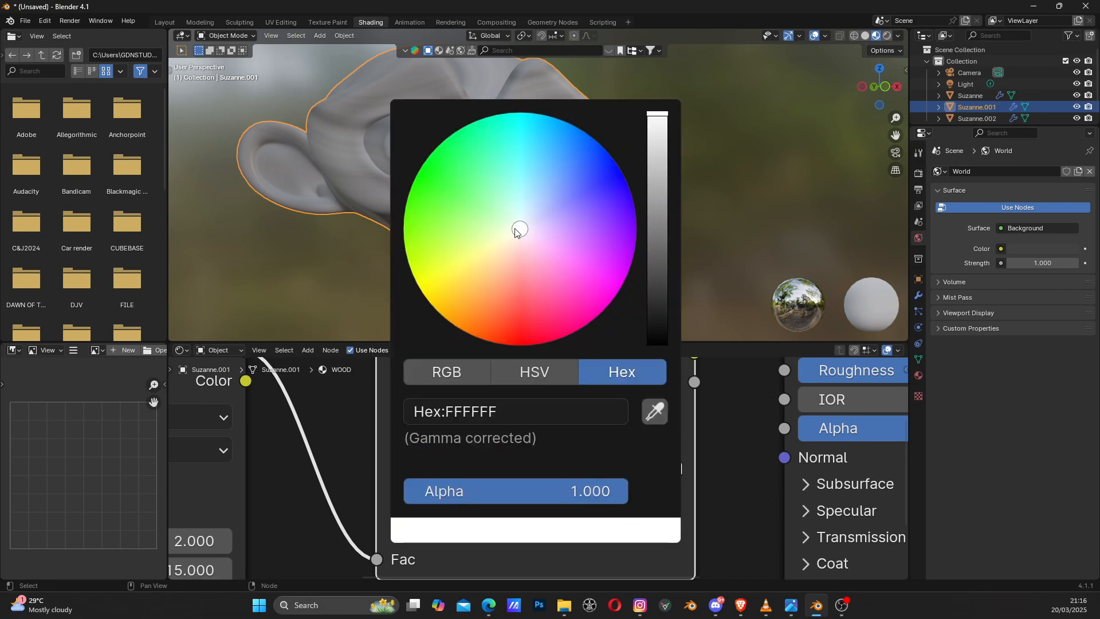
pyautogui.moveTo(515, 230)
pyautogui.mouseDown()
pyautogui.moveTo(481, 290)
pyautogui.moveTo(474, 280)
pyautogui.moveTo(489, 280)
pyautogui.mouseUp()
pyautogui.click(527, 415)
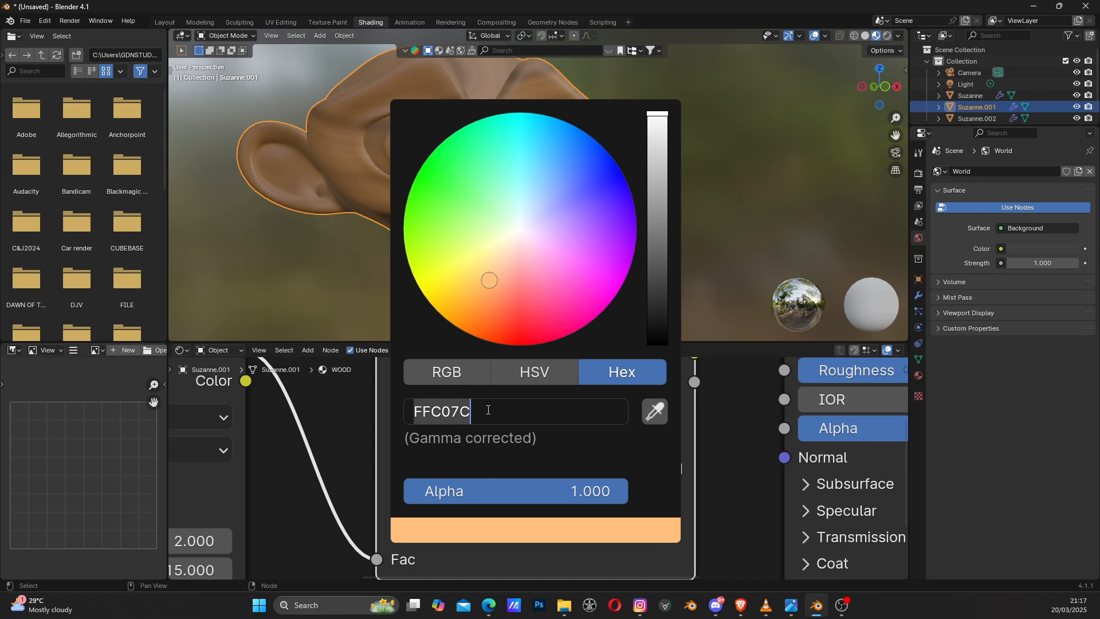
pyautogui.click(636, 371)
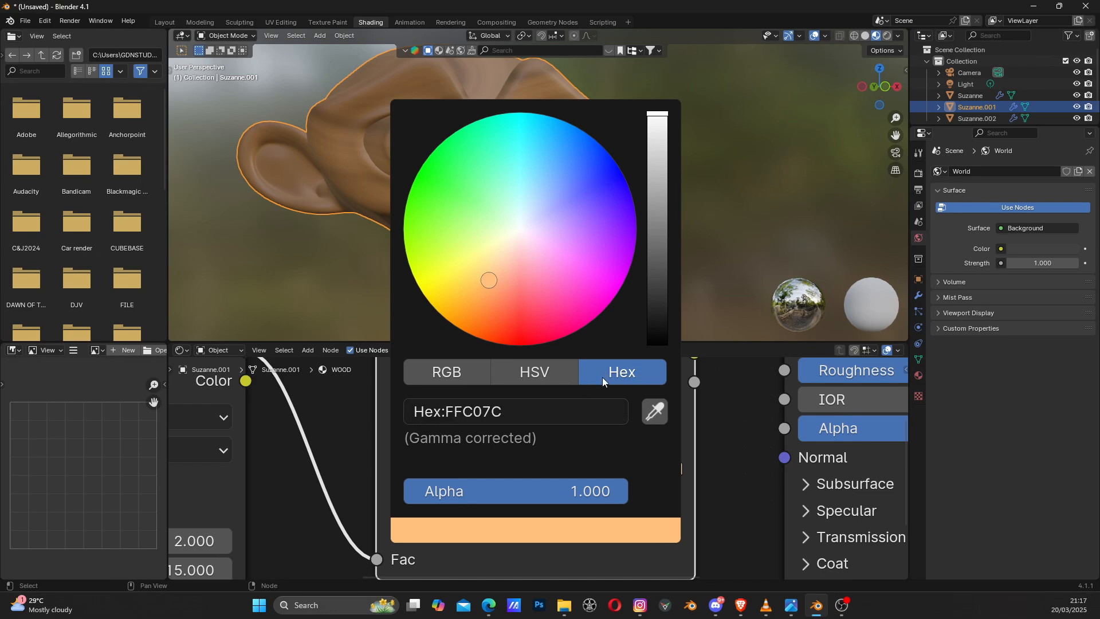
pyautogui.click(536, 407)
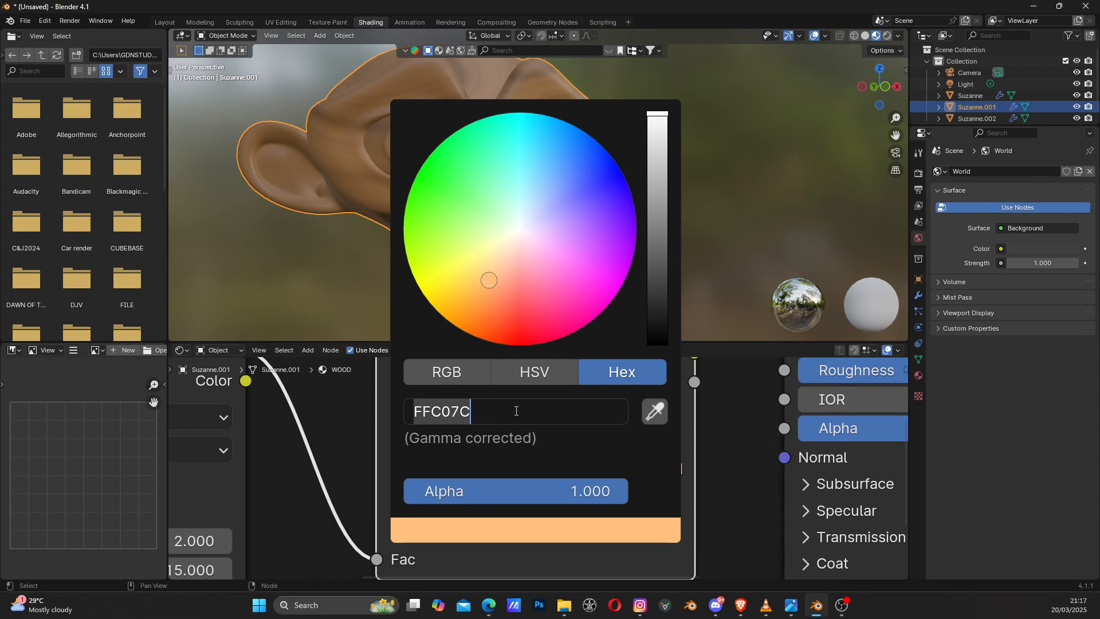
pyautogui.press('Return')
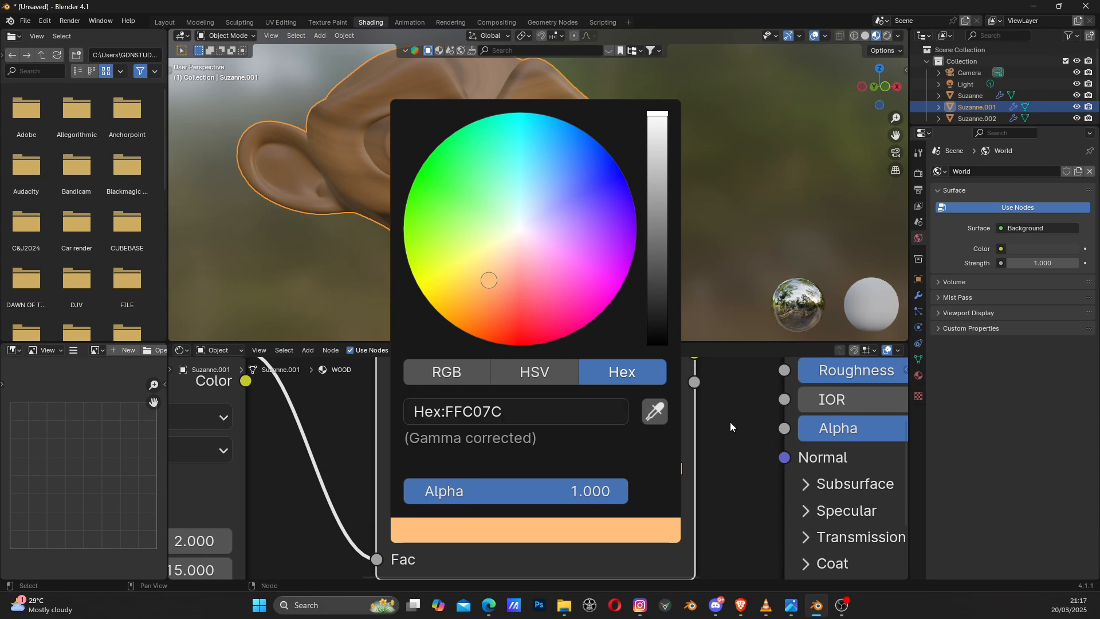
# Step: Add Texture Coordinate and Mapping nodes to the first Noise Texture, and link the Object output to the Mapping node's Vector input
pyautogui.scroll(-4, 469, 217)
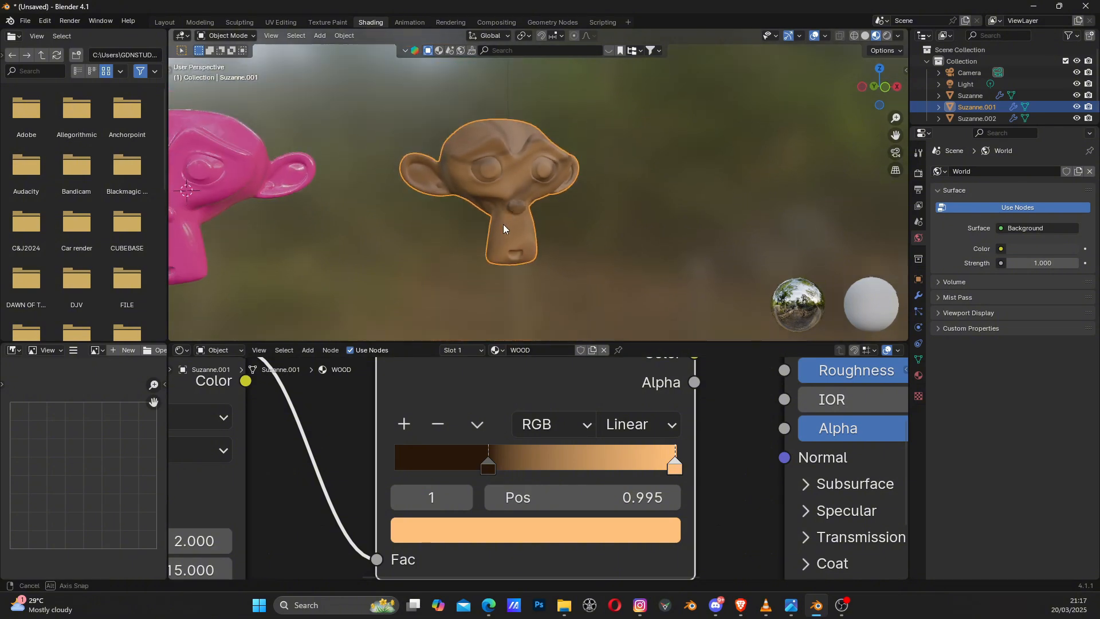
pyautogui.moveTo(503, 224); pyautogui.dragTo(534, 194, button='middle')
pyautogui.scroll(-3, 555, 218)
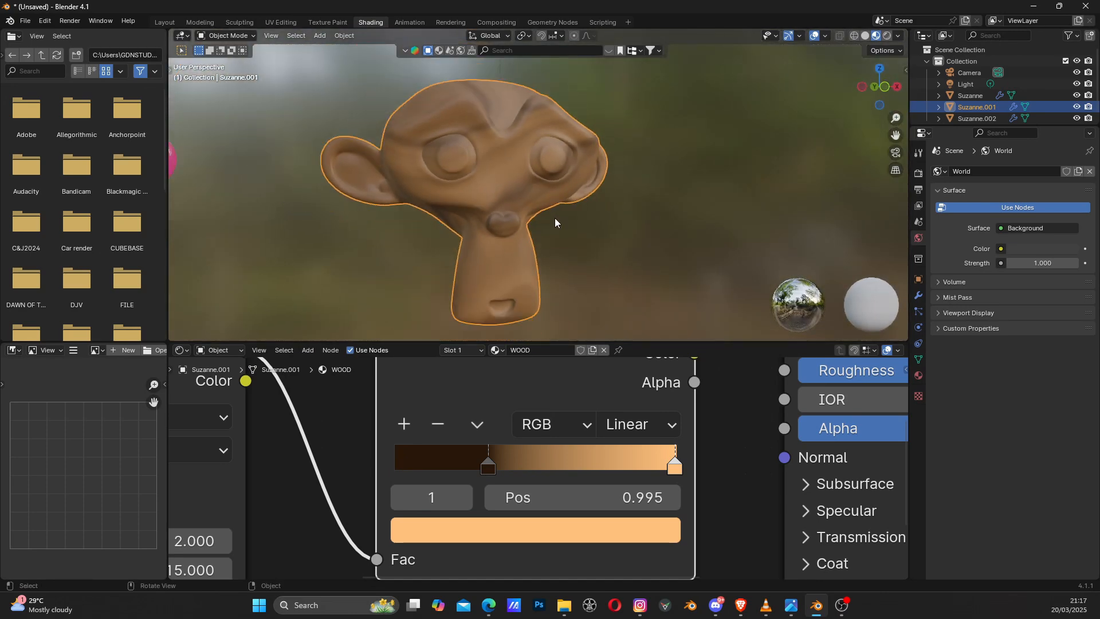
pyautogui.scroll(-4, 481, 422)
pyautogui.scroll(-7, 463, 433)
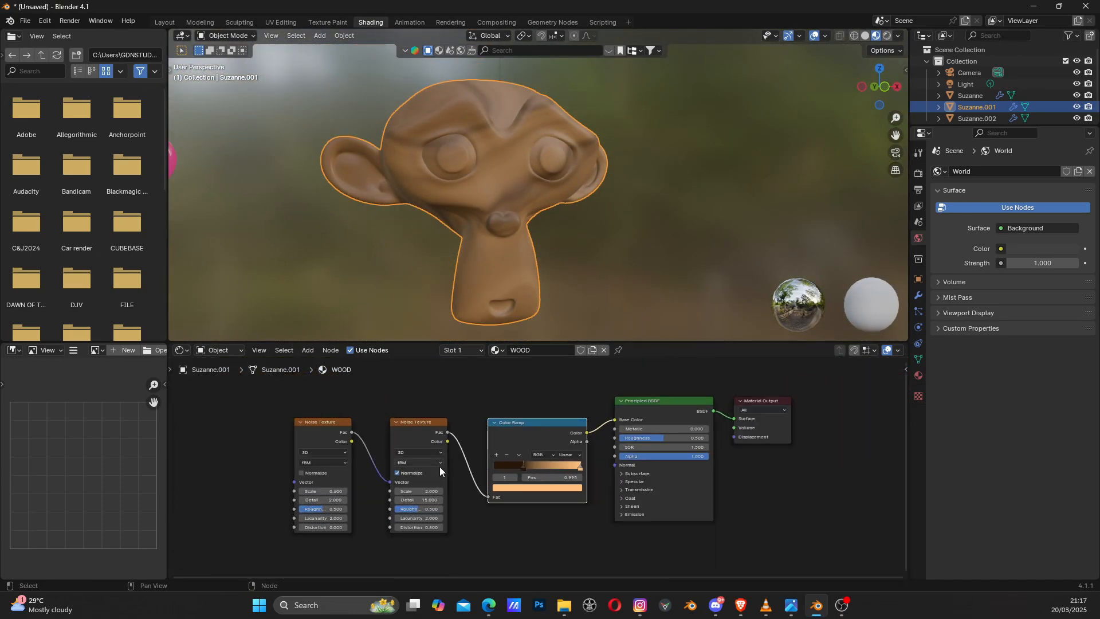
pyautogui.moveTo(430, 467); pyautogui.dragTo(571, 460, button='middle')
pyautogui.scroll(1, 532, 461)
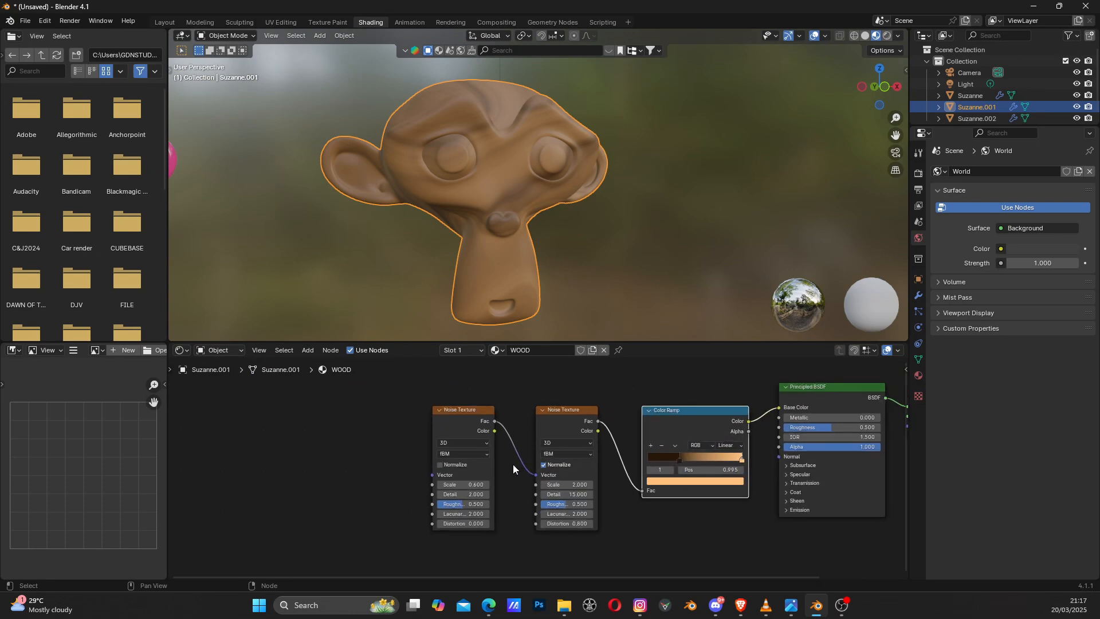
pyautogui.moveTo(360, 460); pyautogui.dragTo(394, 465, button='middle')
pyautogui.click(490, 421)
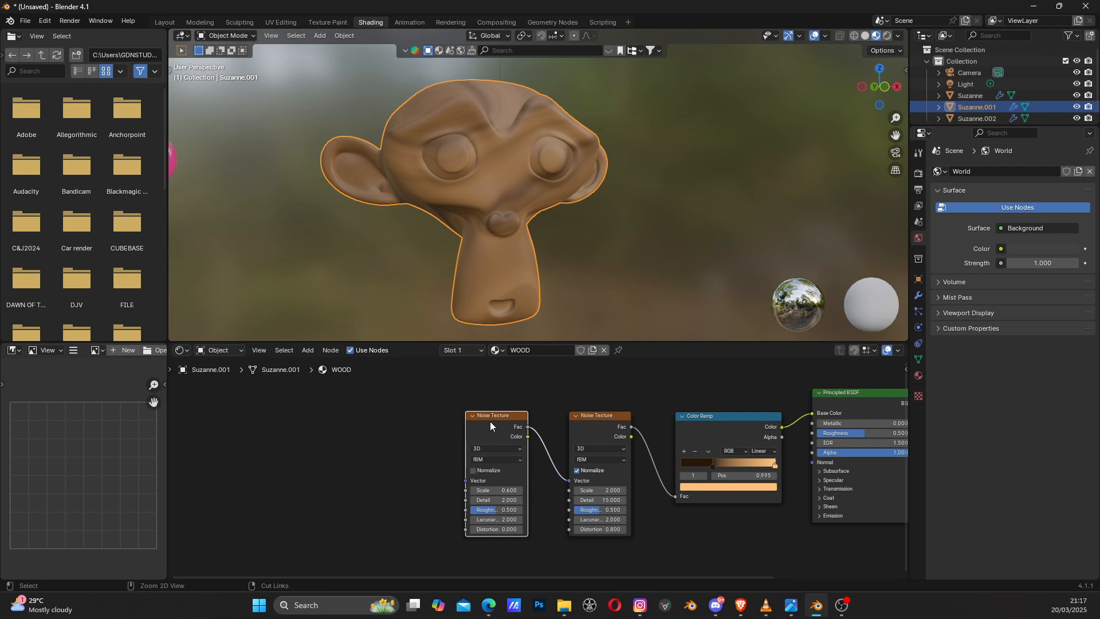
pyautogui.hotkey('ctrl', 't')
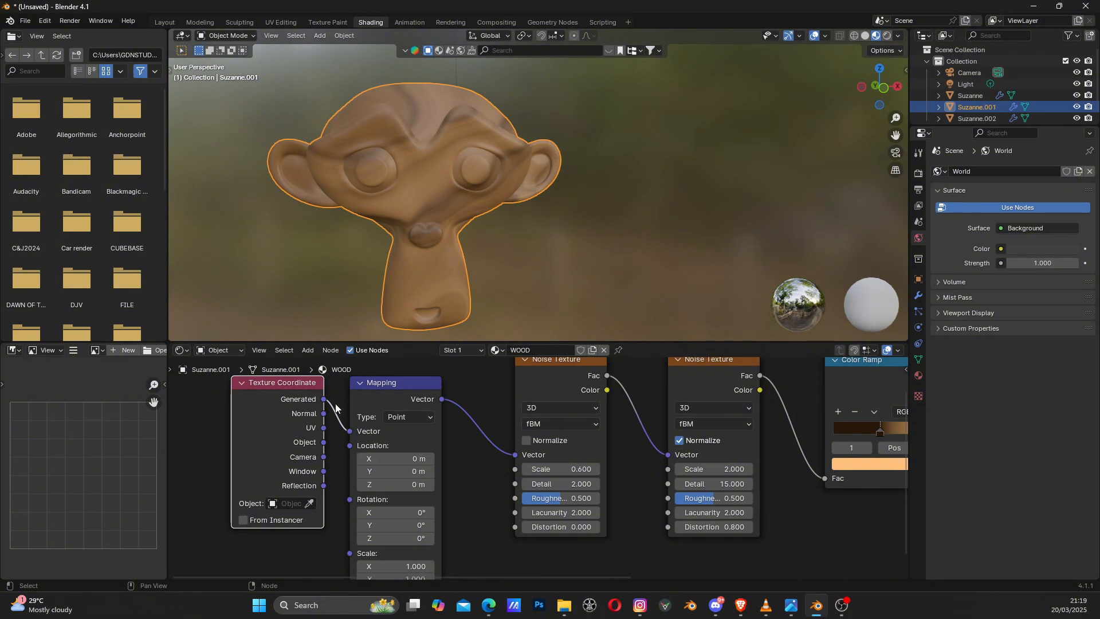
pyautogui.moveTo(350, 432)
pyautogui.mouseDown()
pyautogui.moveTo(328, 412)
pyautogui.moveTo(349, 431)
pyautogui.mouseUp()
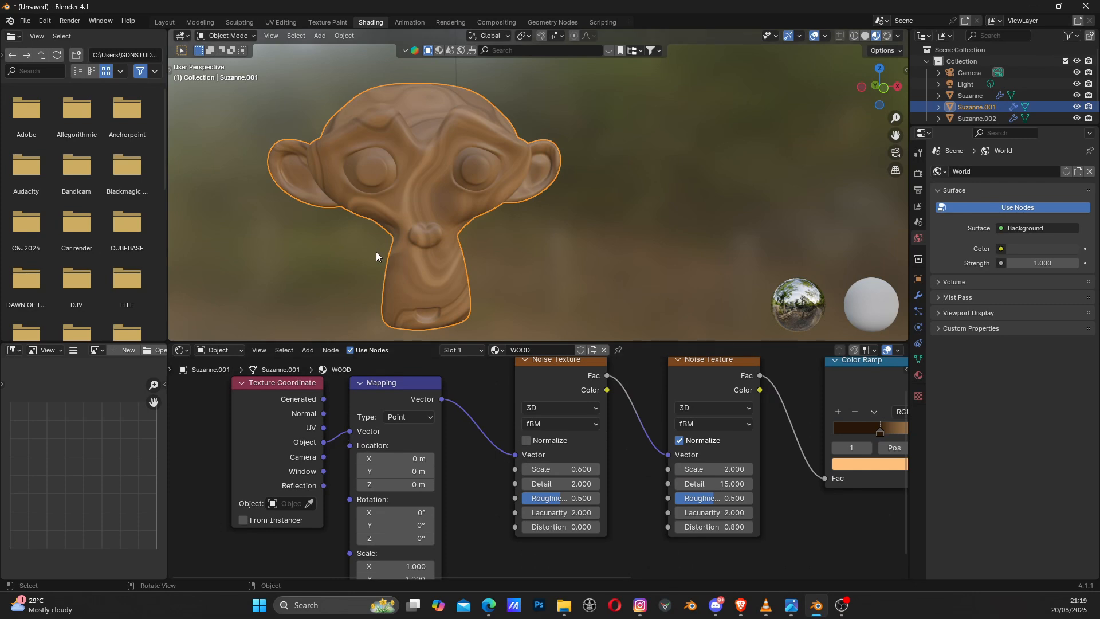
pyautogui.moveTo(376, 252)
pyautogui.mouseDown(button='middle')
pyautogui.moveTo(408, 250)
pyautogui.moveTo(394, 249)
pyautogui.mouseUp(button='middle')
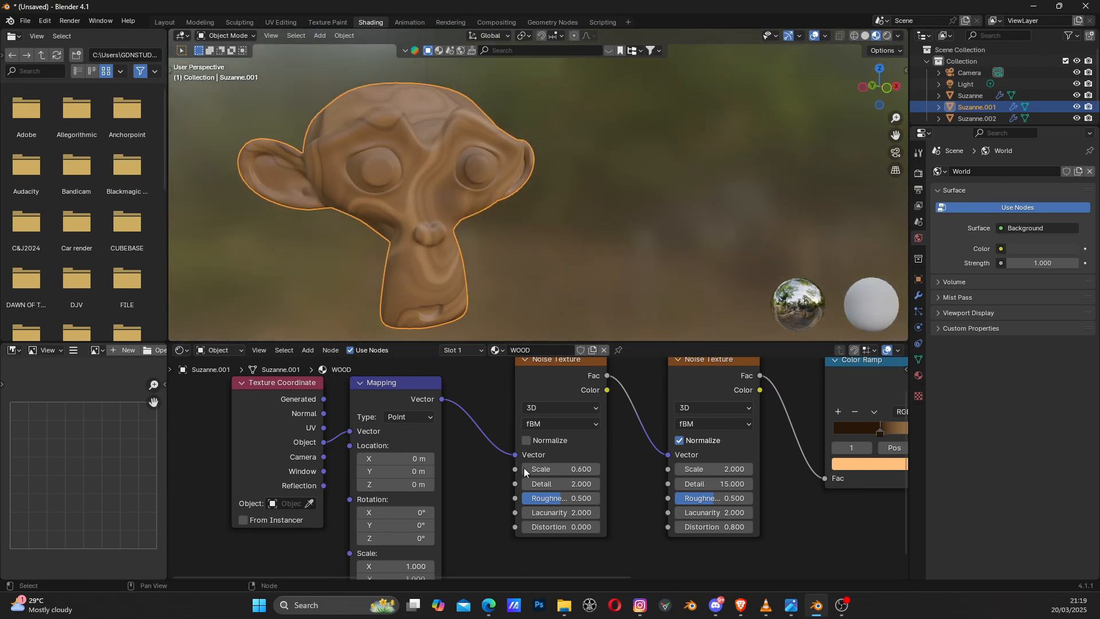
# Step: Enable Normalize on the first Noise Texture node and check the wood pattern on the monkey head
pyautogui.moveTo(532, 468)
pyautogui.mouseDown(button='middle')
pyautogui.moveTo(444, 472)
pyautogui.moveTo(534, 470)
pyautogui.mouseUp(button='middle')
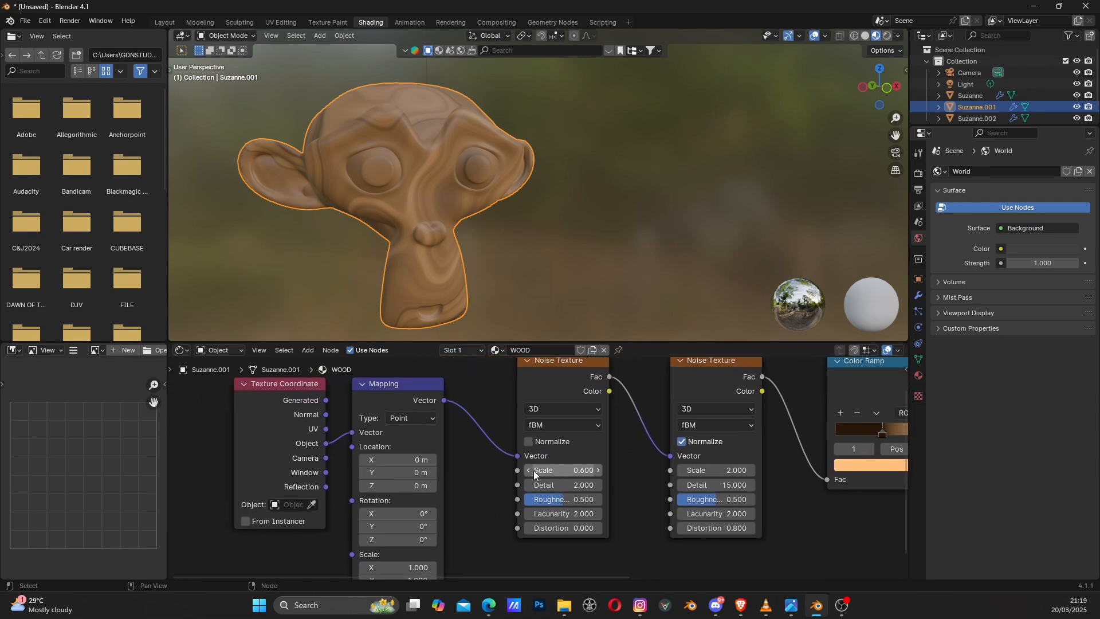
pyautogui.click(528, 442)
pyautogui.scroll(1, 478, 252)
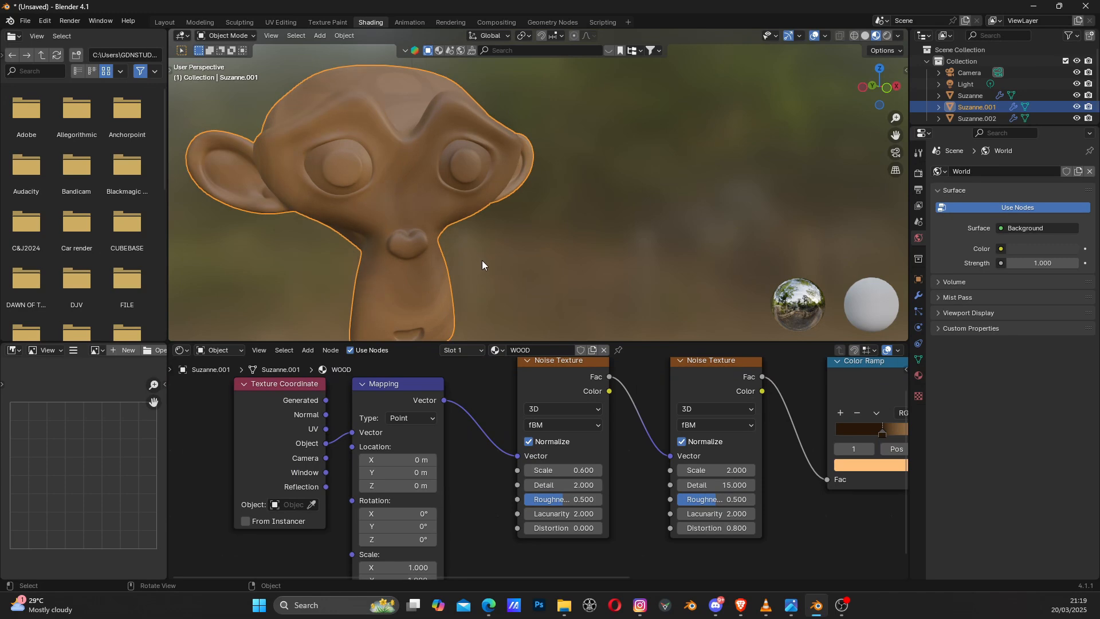
pyautogui.moveTo(483, 260); pyautogui.dragTo(389, 237, button='middle')
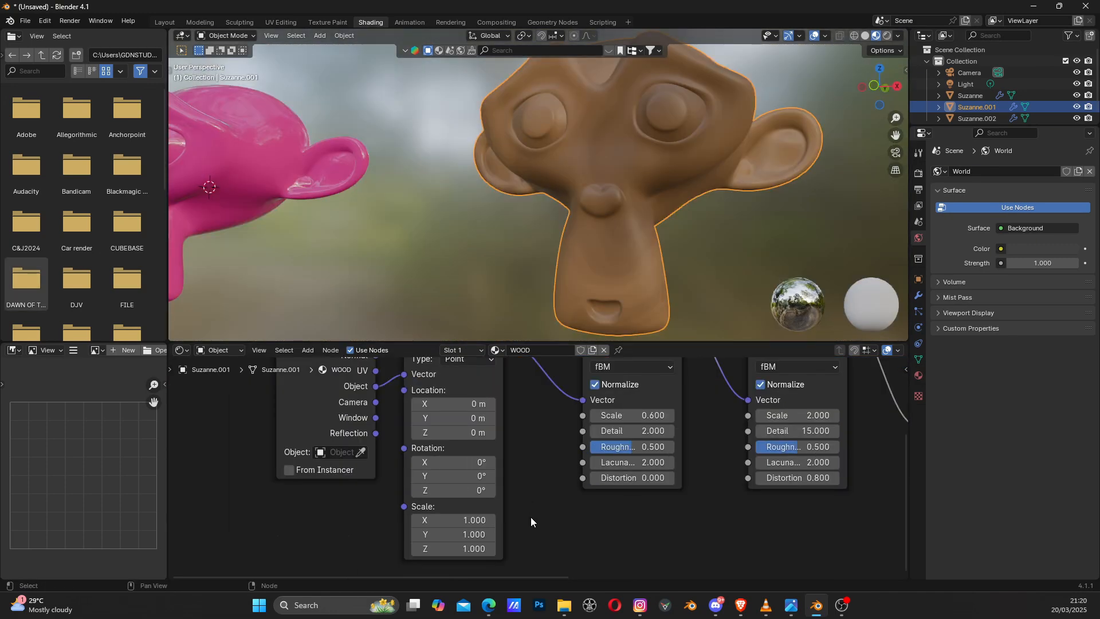
# Step: Set the Mapping node's Y scale to 0.3 and its Z scale to 10 to stretch the wood grain
pyautogui.moveTo(531, 522); pyautogui.dragTo(569, 315, button='middle')
pyautogui.scroll(4, 528, 451)
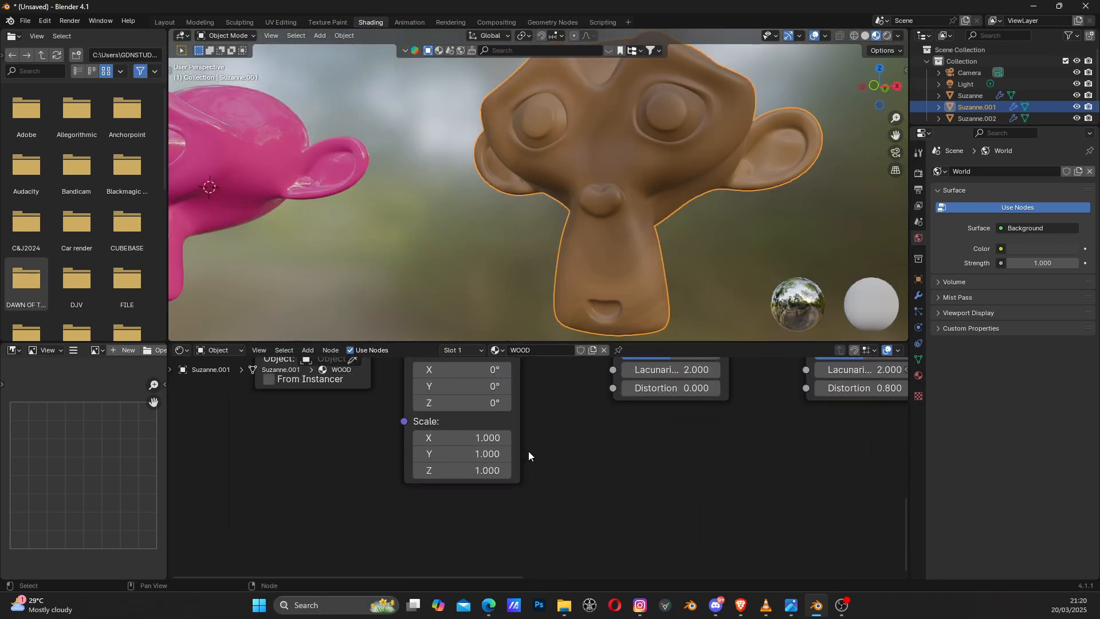
pyautogui.click(468, 452)
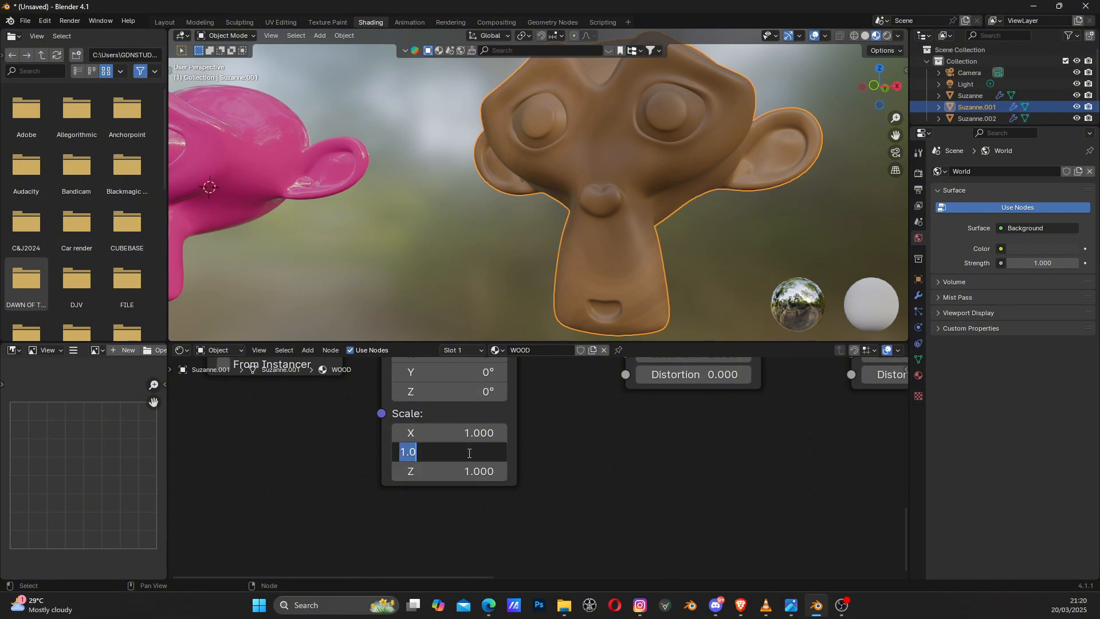
pyautogui.write('0.3')
pyautogui.press('Return')
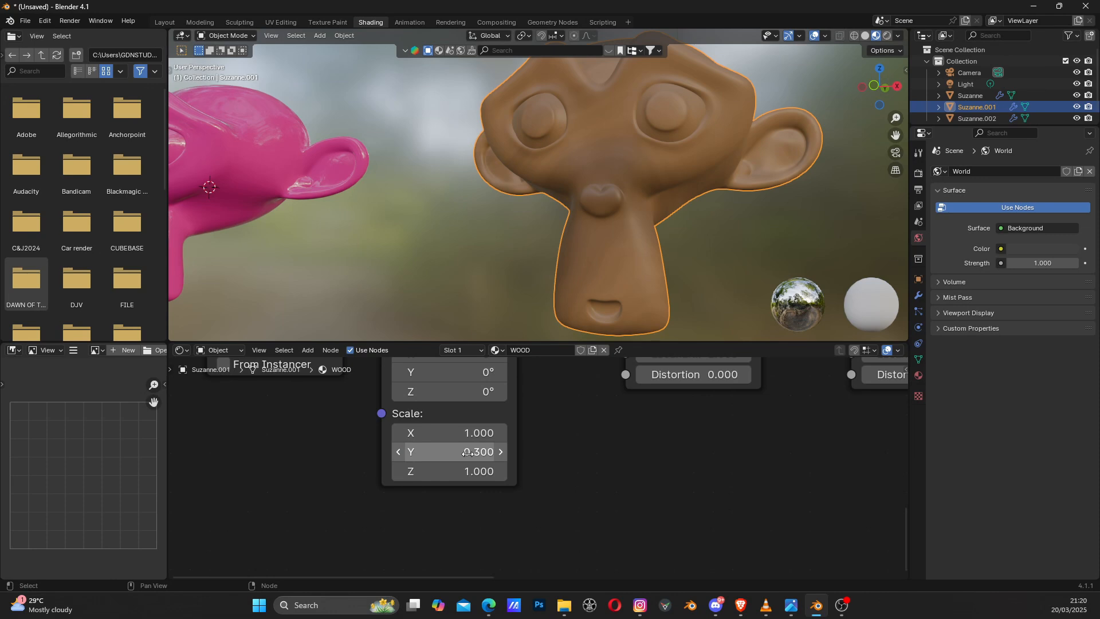
pyautogui.click(461, 472)
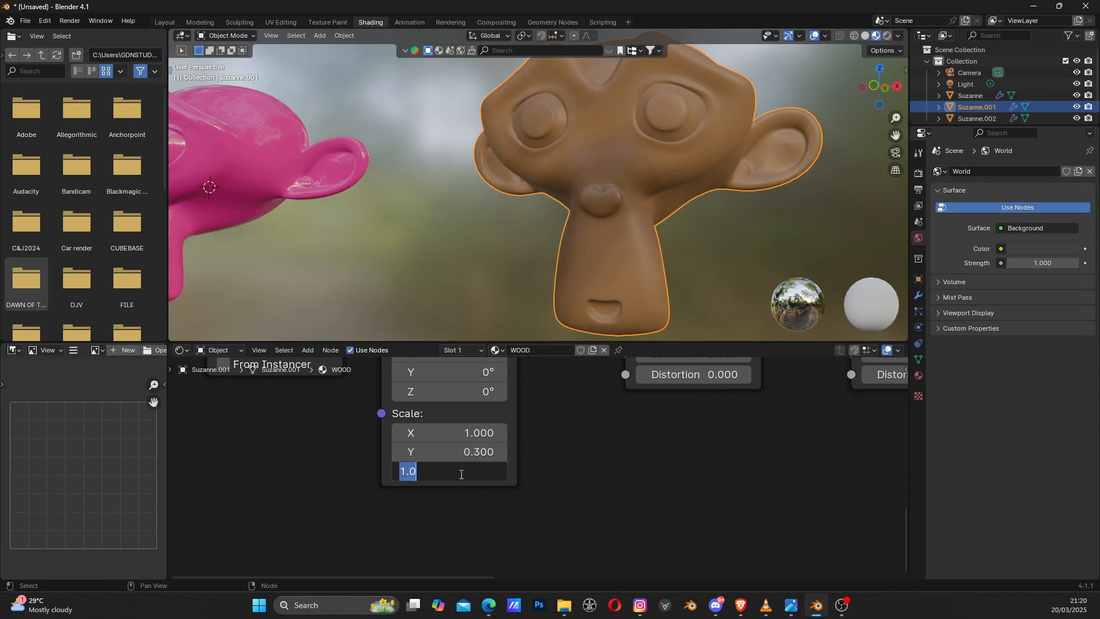
pyautogui.write('10')
pyautogui.press('Return')
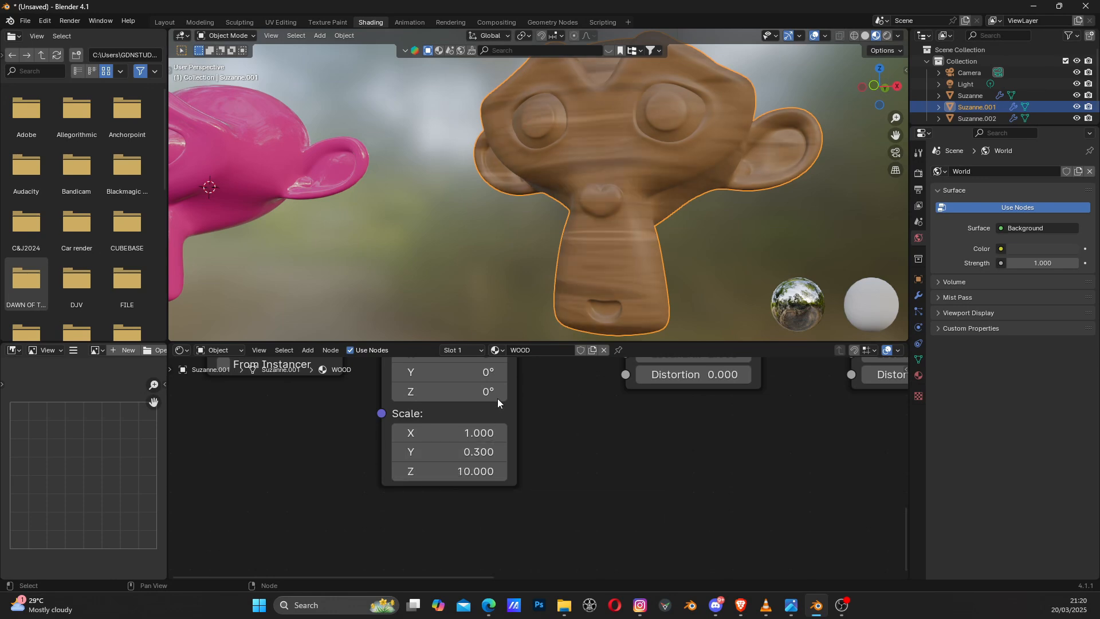
pyautogui.moveTo(639, 141)
pyautogui.mouseDown(button='middle')
pyautogui.moveTo(781, 166)
pyautogui.moveTo(635, 134)
pyautogui.mouseUp(button='middle')
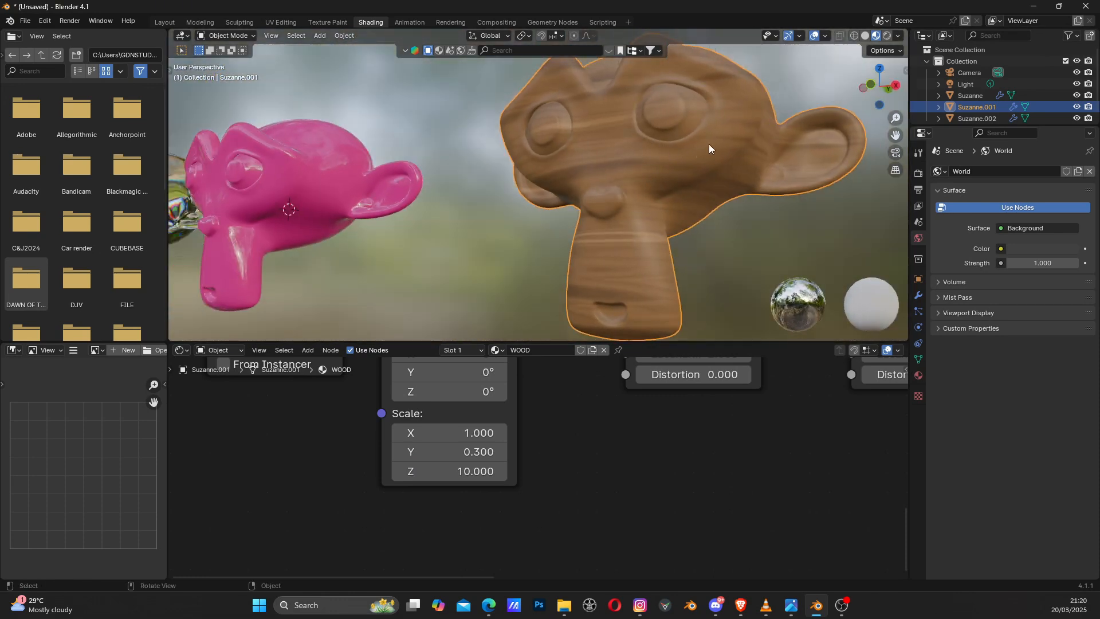
pyautogui.moveTo(710, 148); pyautogui.dragTo(459, 259, button='middle')
# Step: Lower the Mapping node's Z scale to 4.1, try a Y scale of -2.4, and set Y back to 0.3
pyautogui.moveTo(458, 471); pyautogui.dragTo(374, 471)
pyautogui.moveTo(446, 452); pyautogui.dragTo(408, 452)
pyautogui.moveTo(501, 255); pyautogui.dragTo(642, 246, button='middle')
pyautogui.click(469, 453)
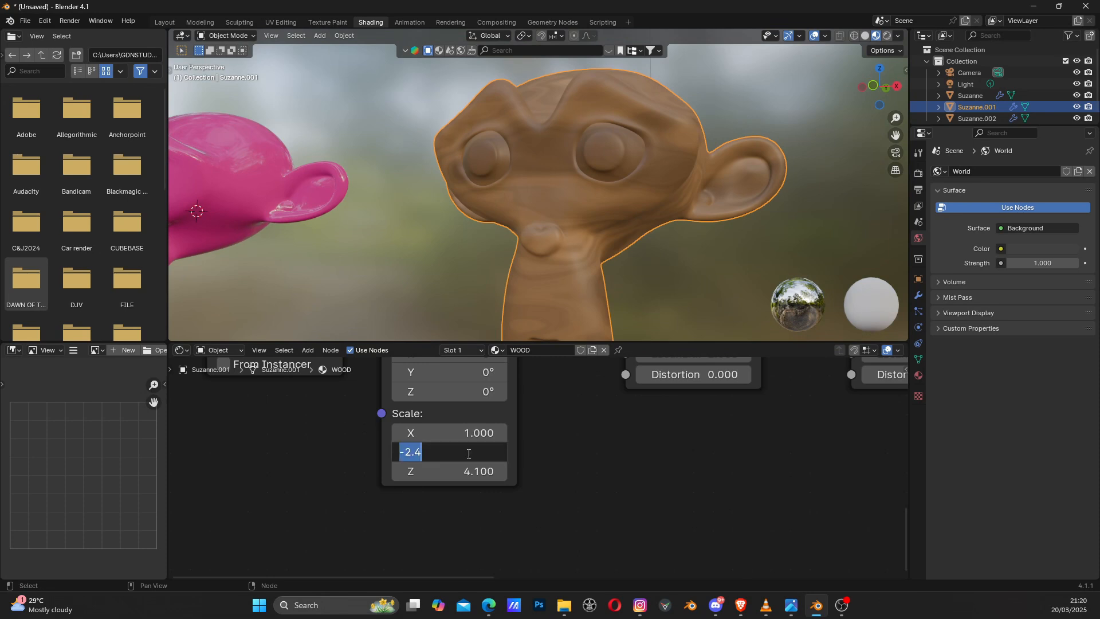
pyautogui.write('0.3')
pyautogui.press('Return')
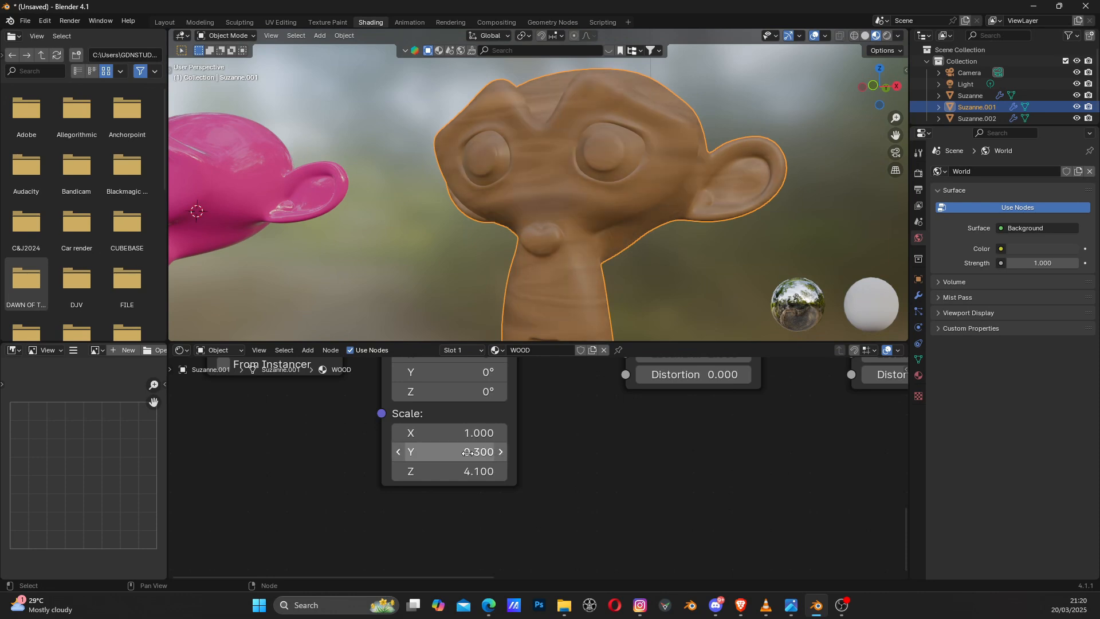
pyautogui.moveTo(580, 253)
pyautogui.mouseDown(button='middle')
pyautogui.moveTo(611, 239)
pyautogui.moveTo(590, 252)
pyautogui.mouseUp(button='middle')
# Step: Add a Bump node in the empty space below the Color Ramp
pyautogui.scroll(-7, 601, 433)
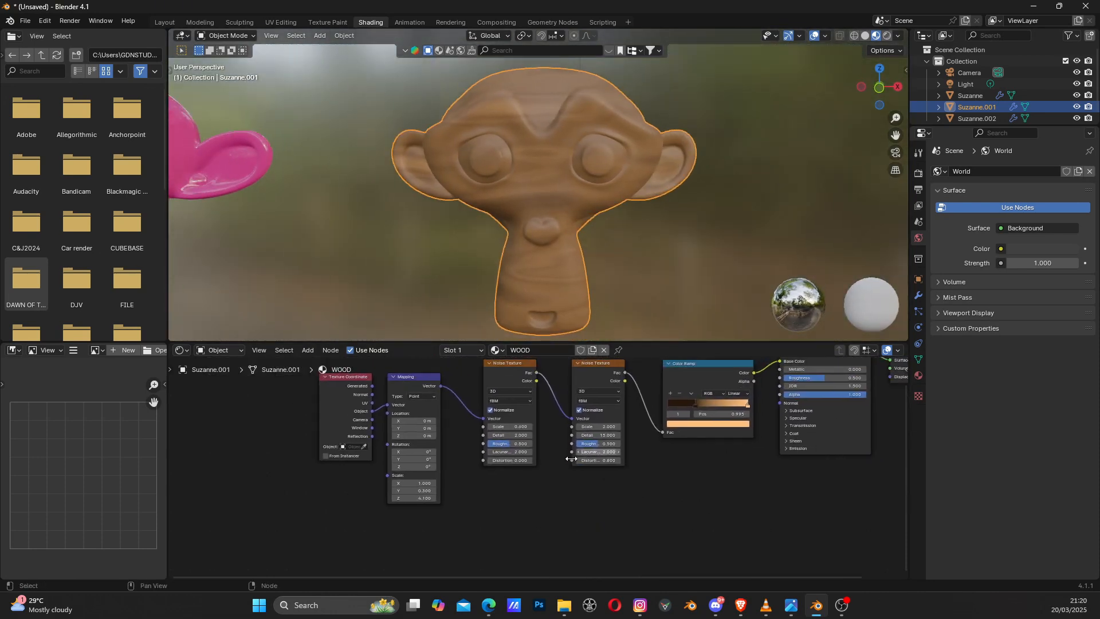
pyautogui.keyDown('shift'); pyautogui.moveTo(779, 443); pyautogui.dragTo(645, 468, button='middle'); pyautogui.keyUp('shift')
pyautogui.moveTo(592, 509); pyautogui.dragTo(580, 470, button='middle')
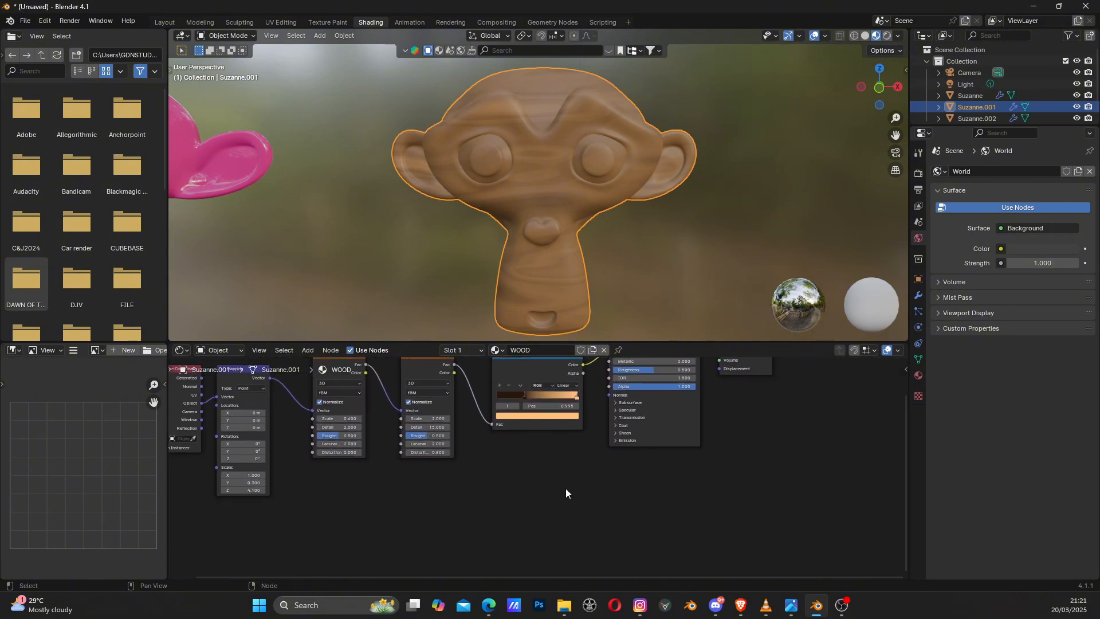
pyautogui.hotkey('shift', 'a')
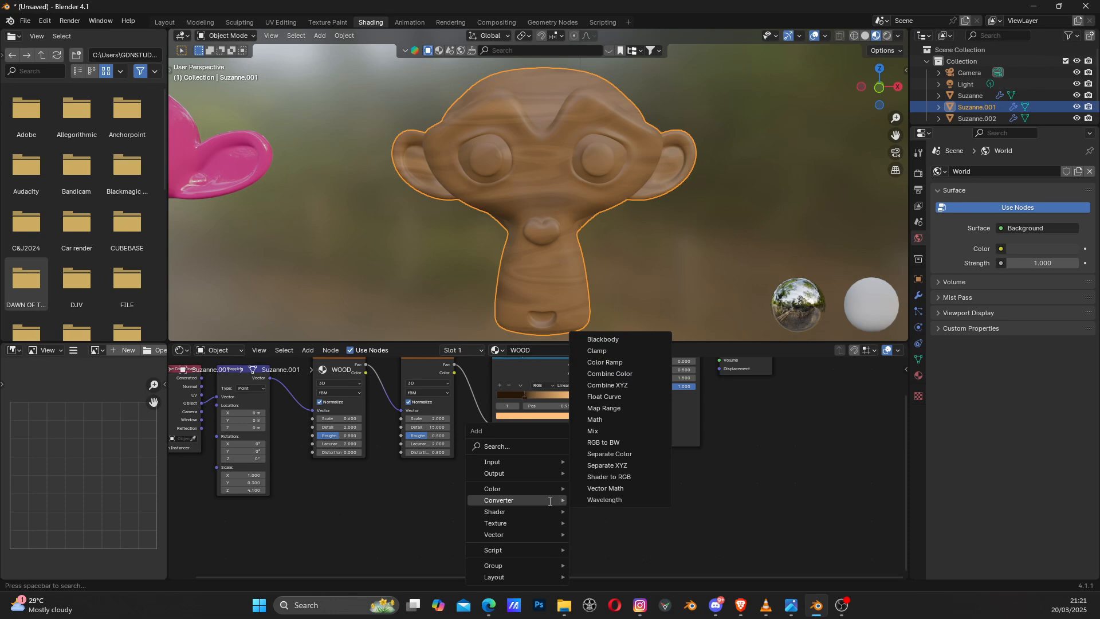
pyautogui.write('BUM')
pyautogui.press('Return')
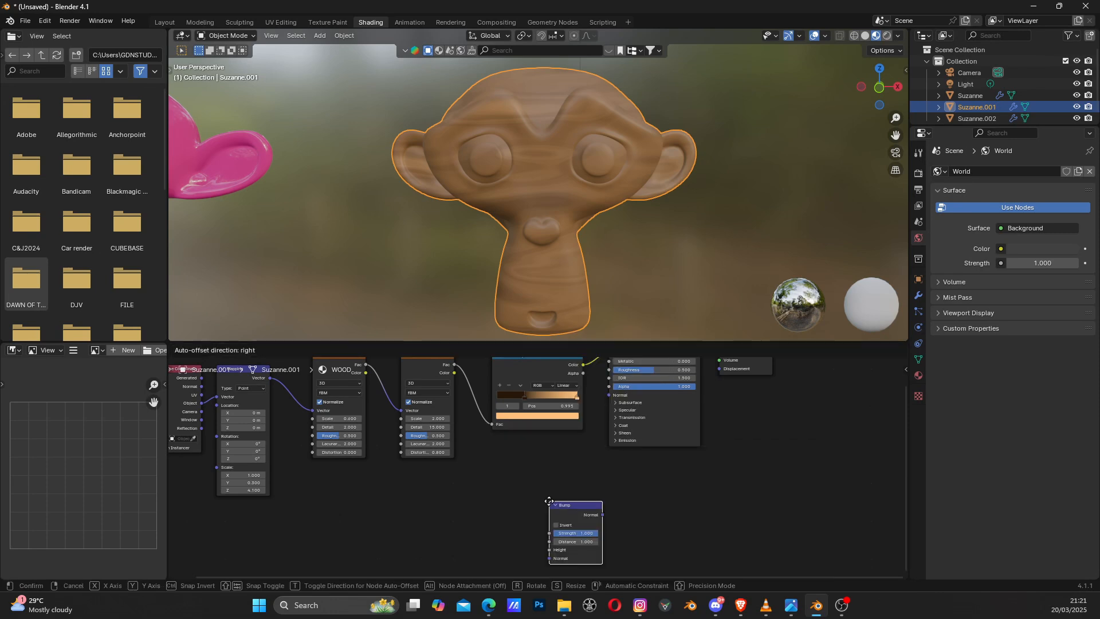
pyautogui.click(554, 487)
pyautogui.scroll(2, 581, 479)
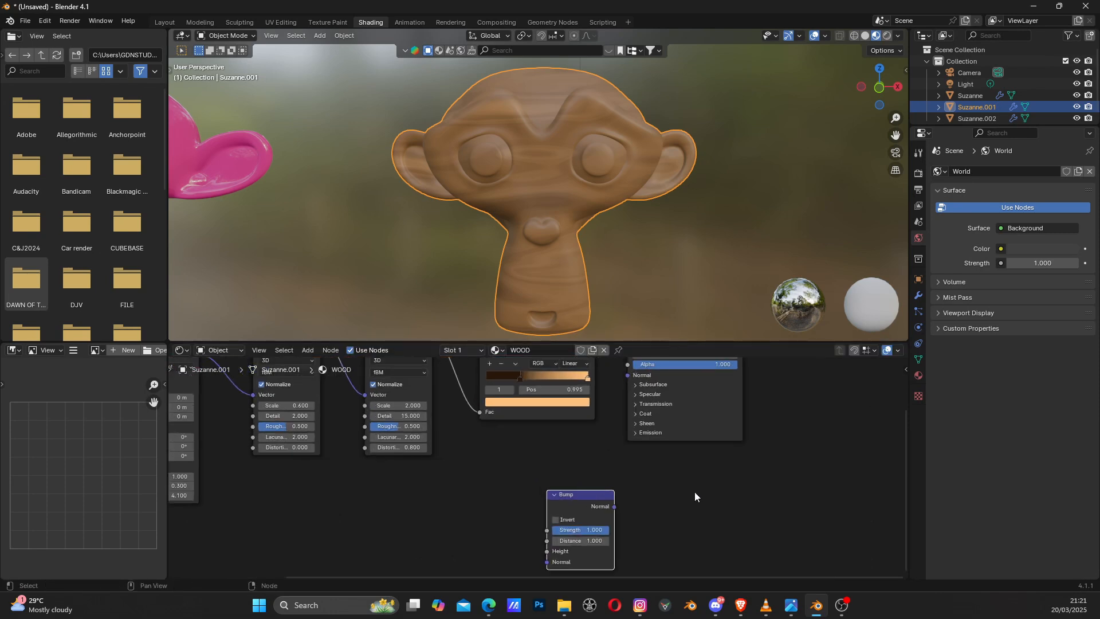
# Step: Move the Color Ramp node up to clear space beneath it, beside the Principled BSDF
pyautogui.moveTo(704, 455); pyautogui.dragTo(680, 528, button='middle')
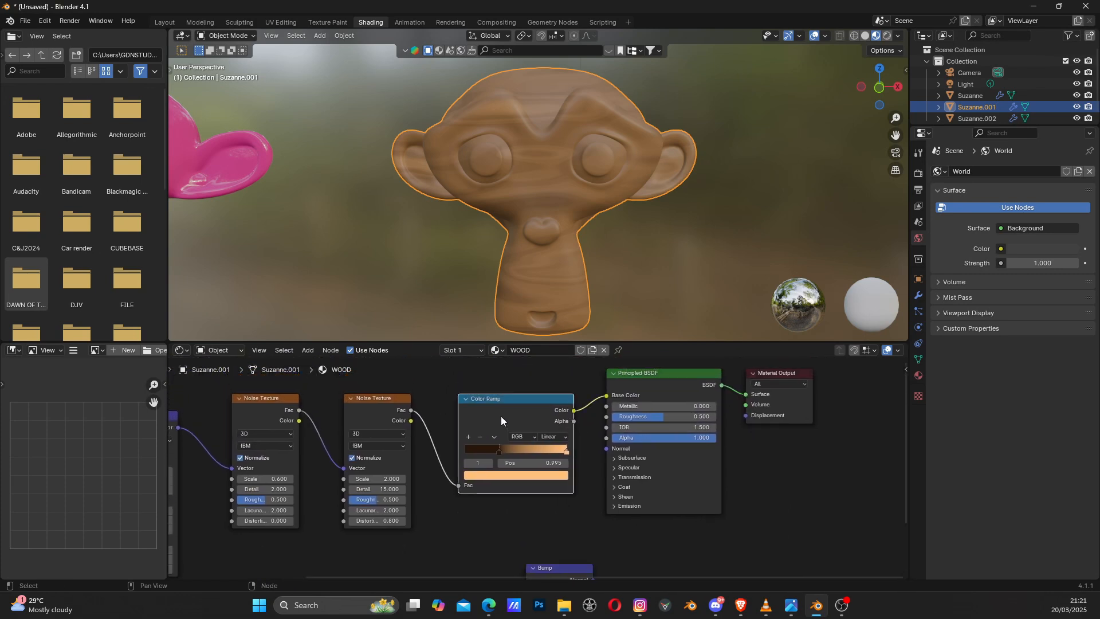
pyautogui.moveTo(501, 417); pyautogui.dragTo(502, 399)
pyautogui.moveTo(676, 395); pyautogui.dragTo(682, 450, button='middle')
pyautogui.moveTo(516, 454); pyautogui.dragTo(515, 417)
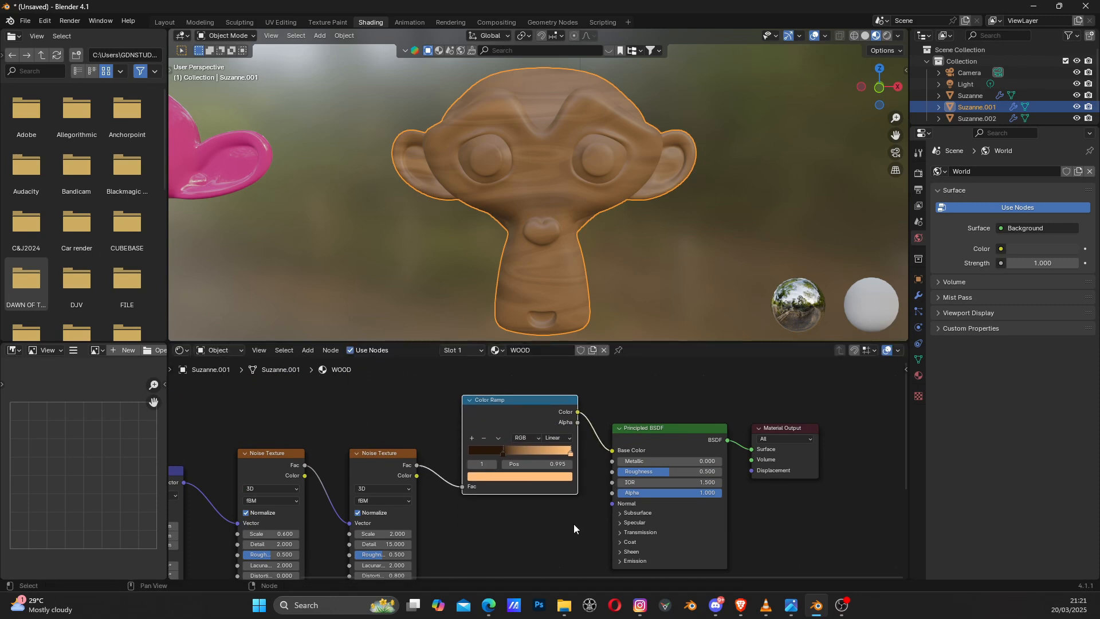
pyautogui.moveTo(573, 524); pyautogui.dragTo(563, 462, button='middle')
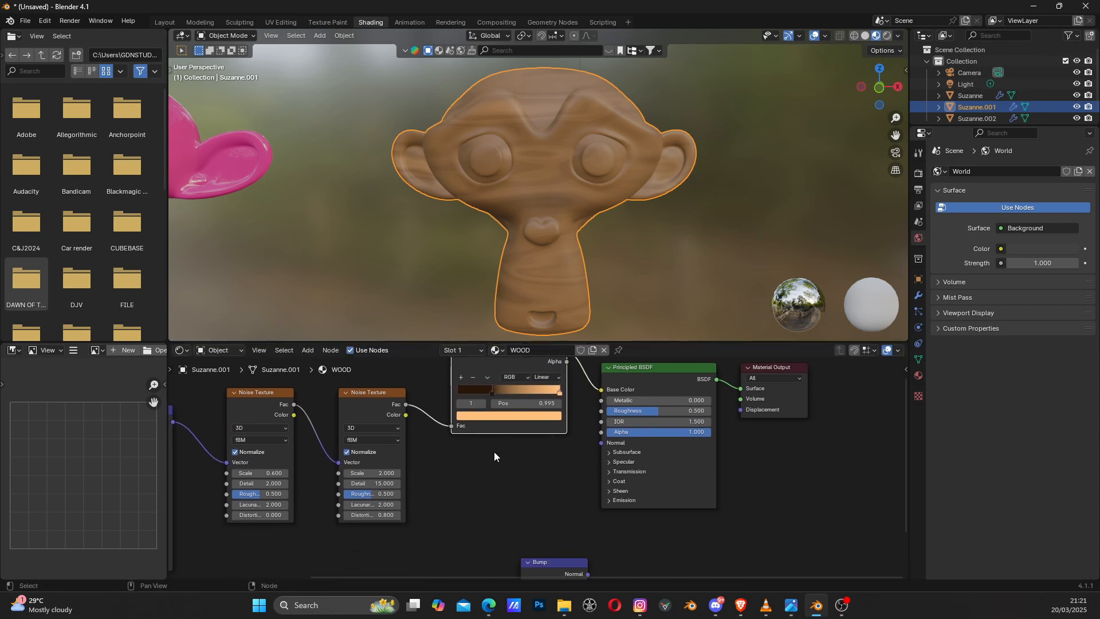
# Step: Add a second Color Ramp node between the existing Color Ramp and the Bump node
pyautogui.hotkey('shift', 'a')
pyautogui.write('COLO')
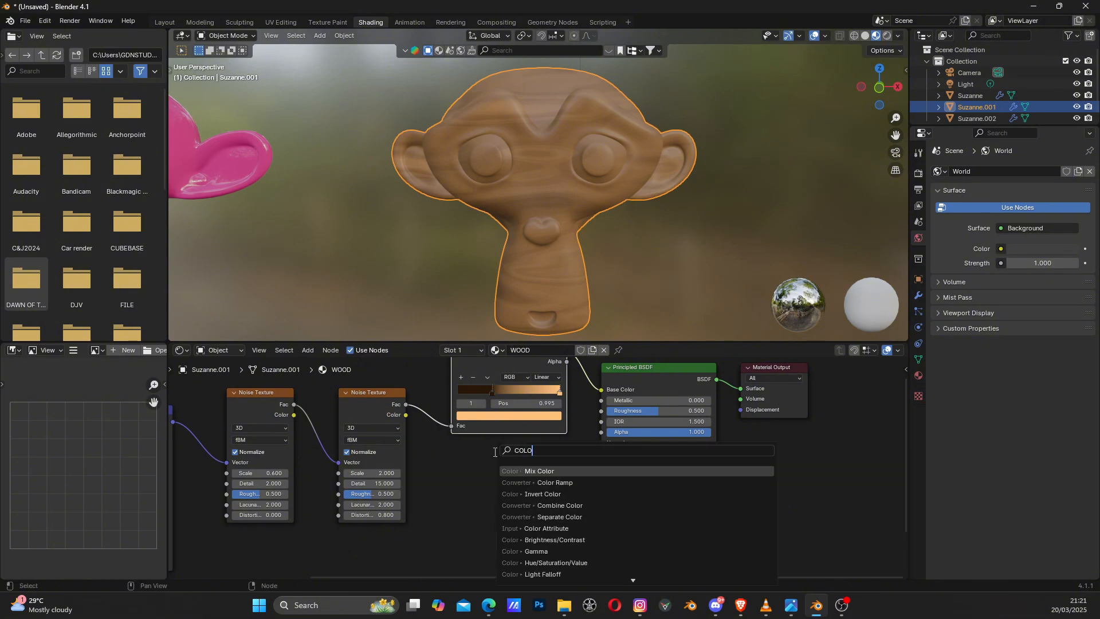
pyautogui.press('Down')
pyautogui.press('Return')
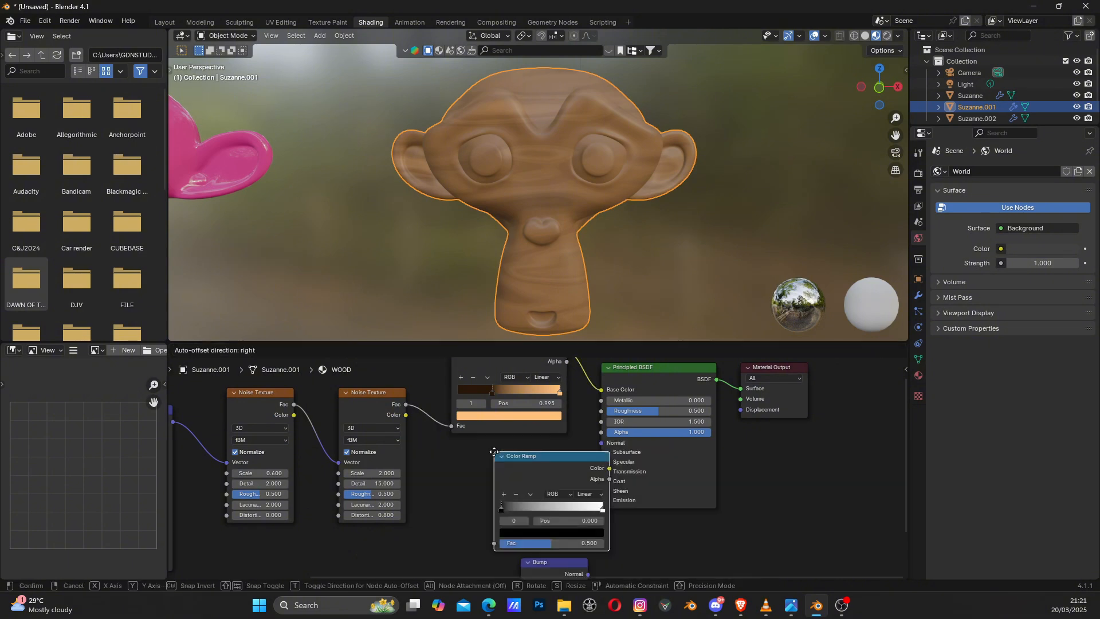
pyautogui.click(453, 447)
pyautogui.scroll(1, 478, 459)
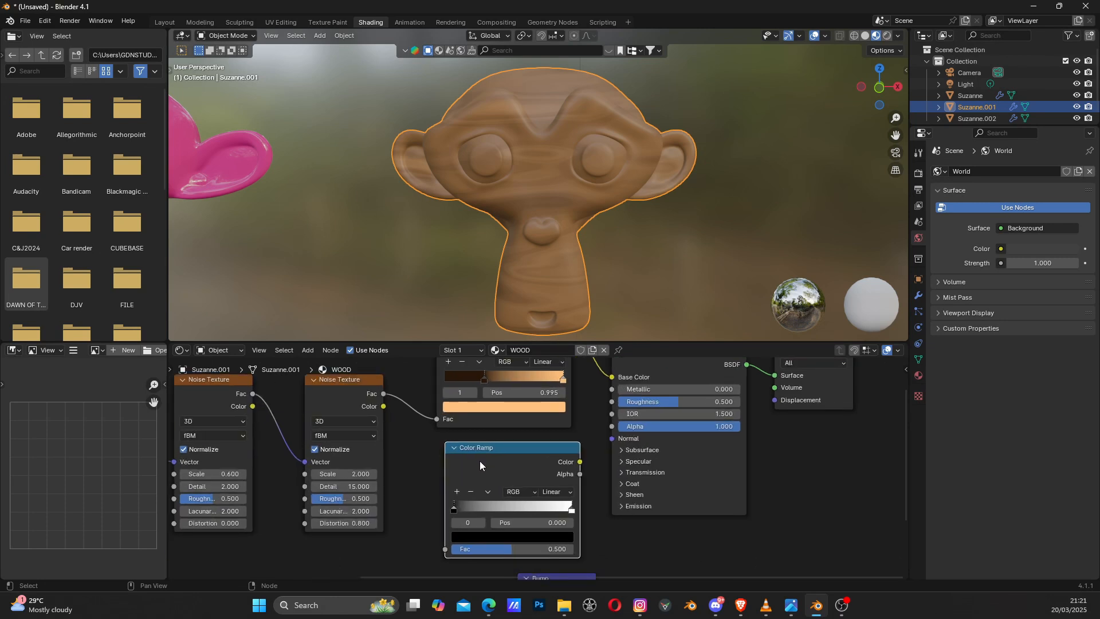
# Step: Link the second Noise Texture's Fac output to the new Color Ramp's Fac, and that ramp's Color output to the Principled BSDF's Roughness
pyautogui.moveTo(494, 463); pyautogui.dragTo(517, 460, button='middle')
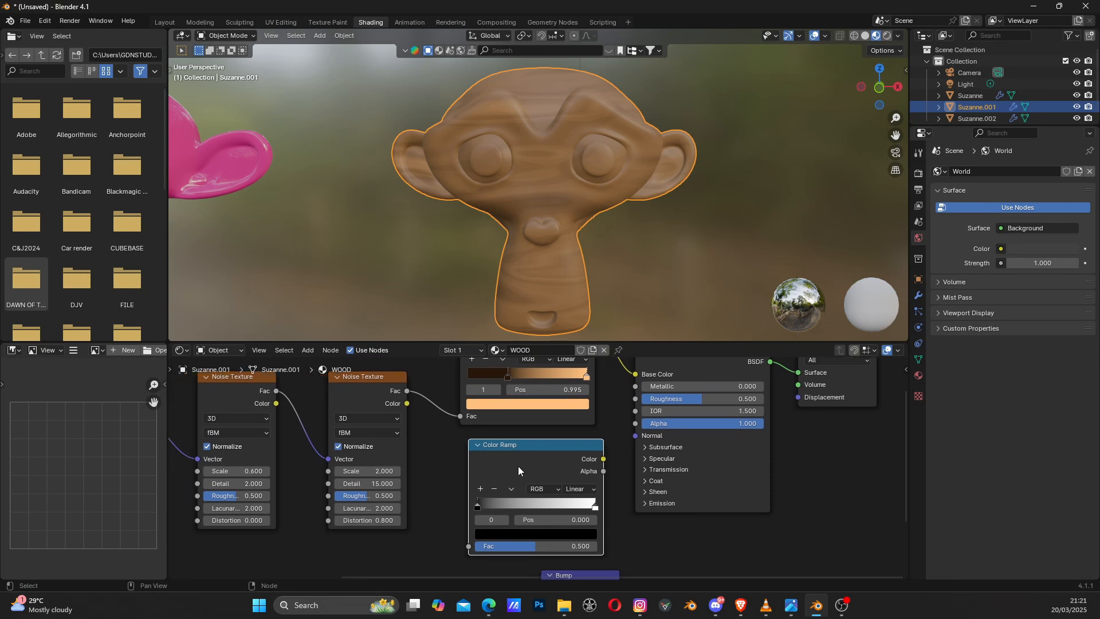
pyautogui.moveTo(516, 464); pyautogui.dragTo(453, 438, button='middle')
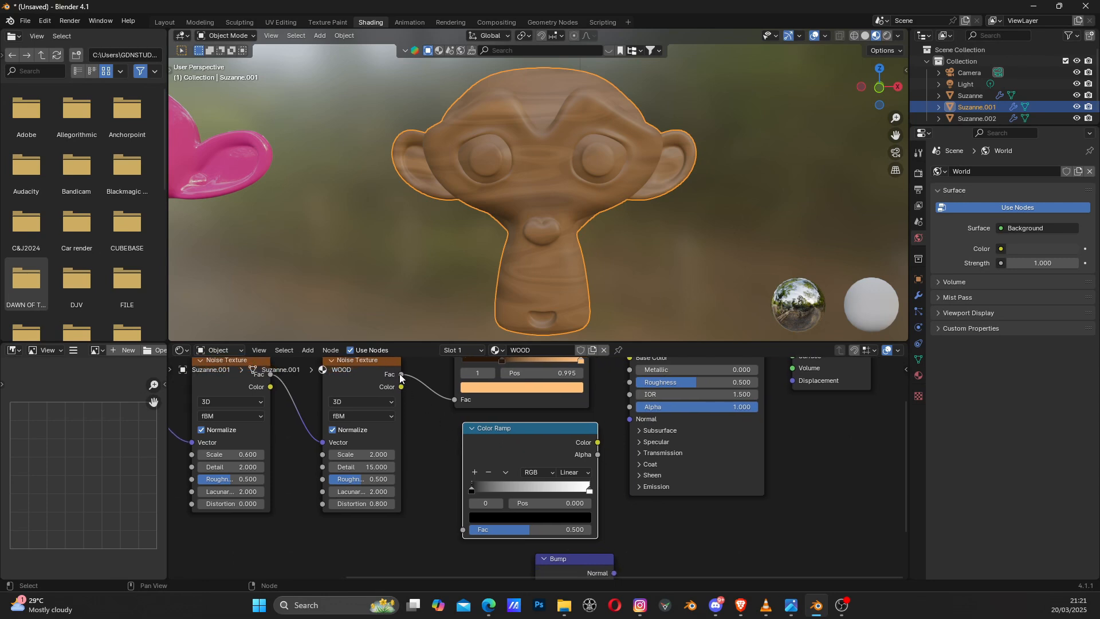
pyautogui.moveTo(401, 375); pyautogui.dragTo(459, 528)
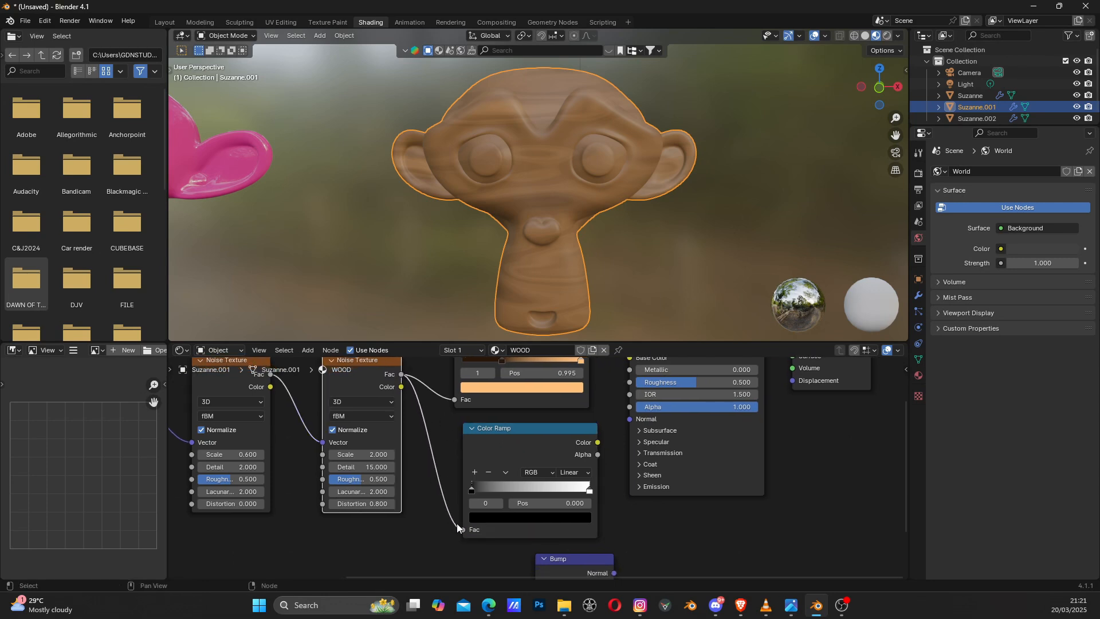
pyautogui.moveTo(522, 449); pyautogui.dragTo(414, 504, button='middle')
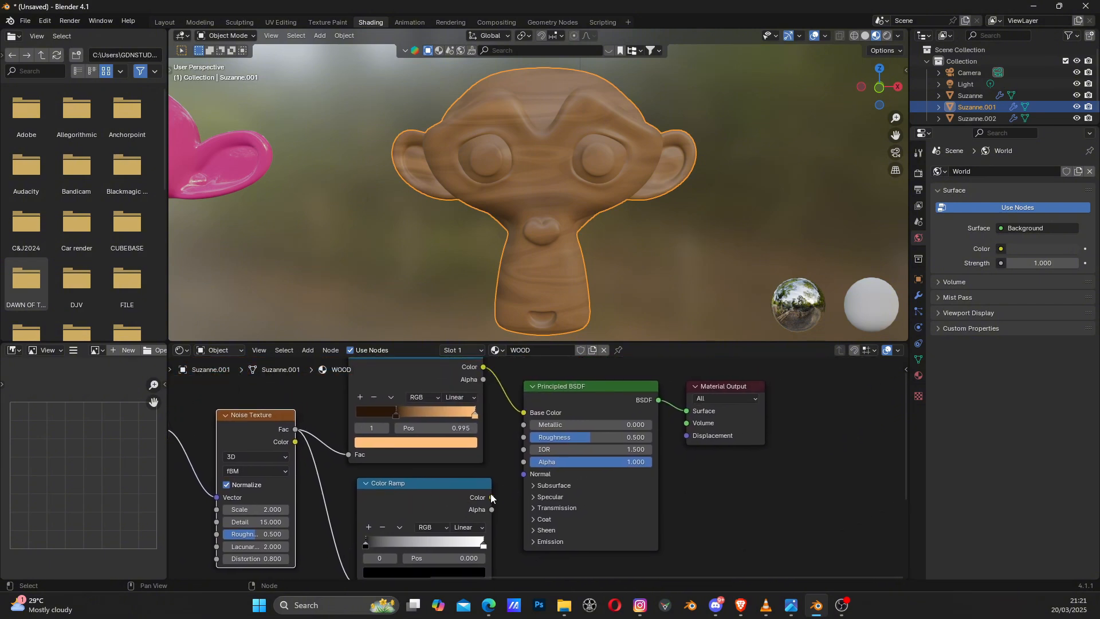
pyautogui.moveTo(491, 498); pyautogui.dragTo(518, 441)
pyautogui.hotkey('alt', 'Tab')
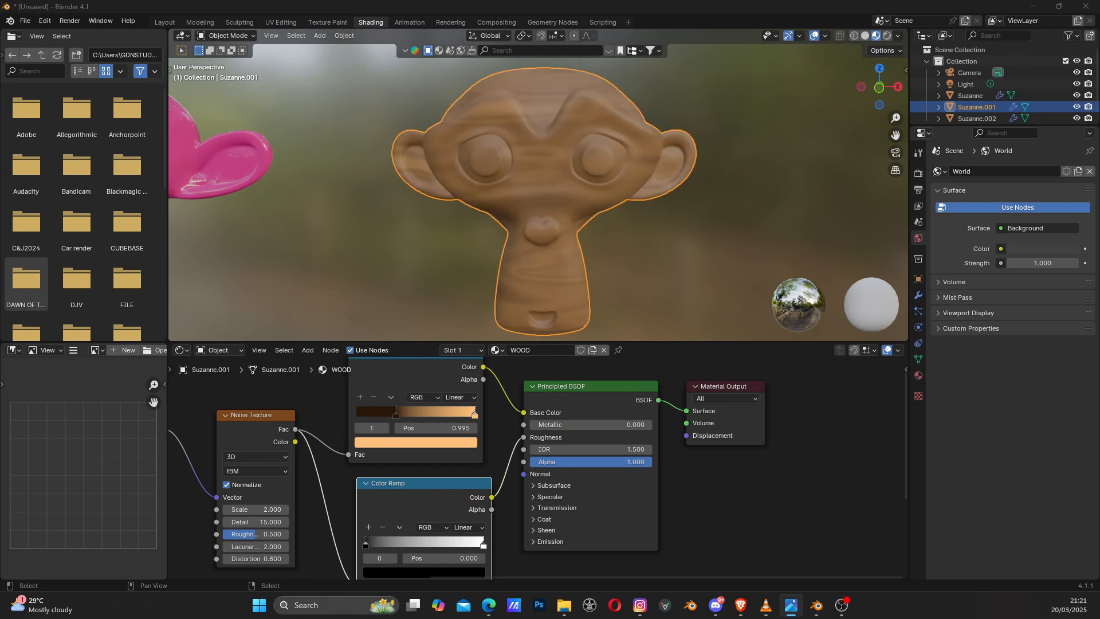
# Step: Set the roughness Color Ramp's interpolation to Ease in the WOOD material
pyautogui.scroll(5, 536, 155)
pyautogui.moveTo(473, 194)
pyautogui.mouseDown(button='middle')
pyautogui.moveTo(532, 200)
pyautogui.moveTo(514, 151)
pyautogui.moveTo(559, 253)
pyautogui.moveTo(445, 189)
pyautogui.moveTo(455, 195)
pyautogui.mouseUp(button='middle')
pyautogui.moveTo(365, 501); pyautogui.dragTo(411, 485, button='middle')
pyautogui.scroll(4, 411, 485)
pyautogui.click(454, 469)
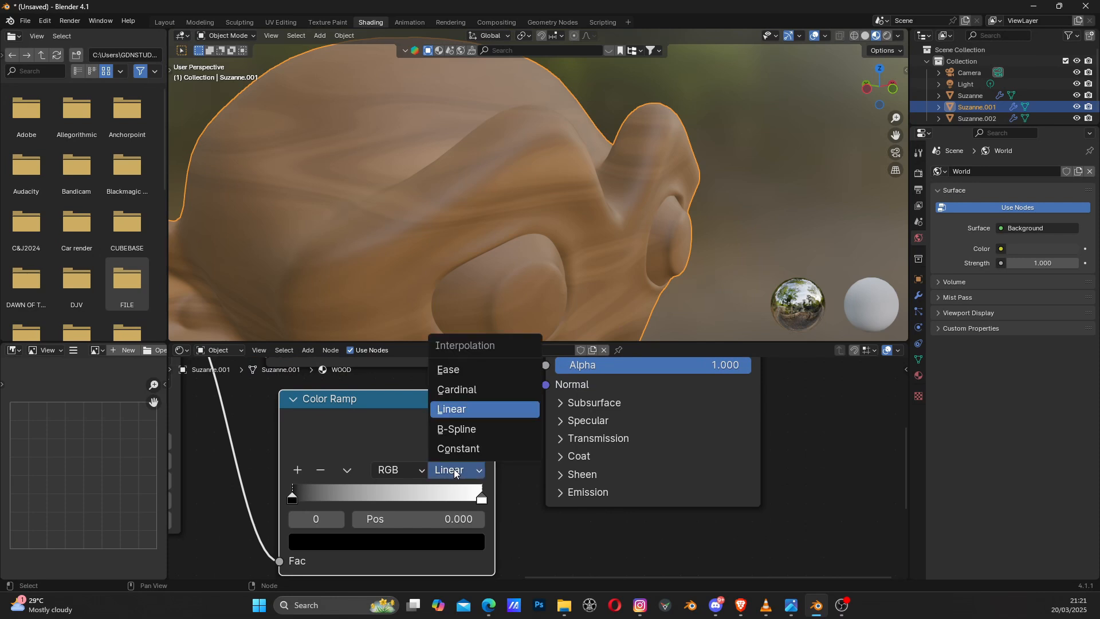
pyautogui.click(472, 367)
pyautogui.moveTo(362, 489); pyautogui.dragTo(421, 446, button='middle')
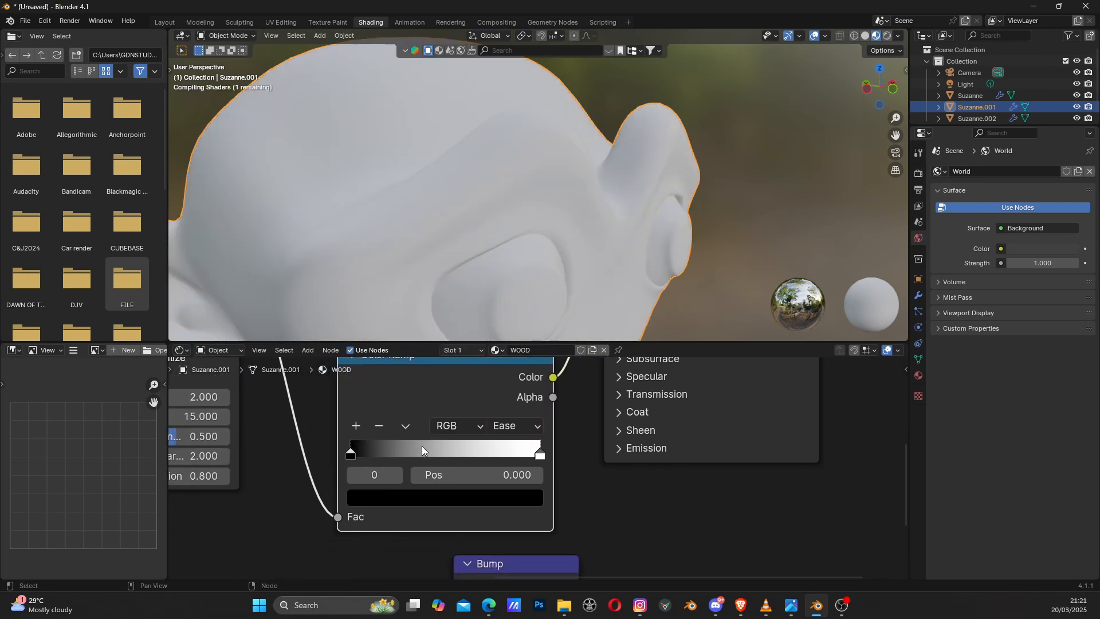
# Step: Move the roughness Color Ramp's black stop to about 0.391 and its white stop to about 0.759
pyautogui.scroll(-1, 422, 449)
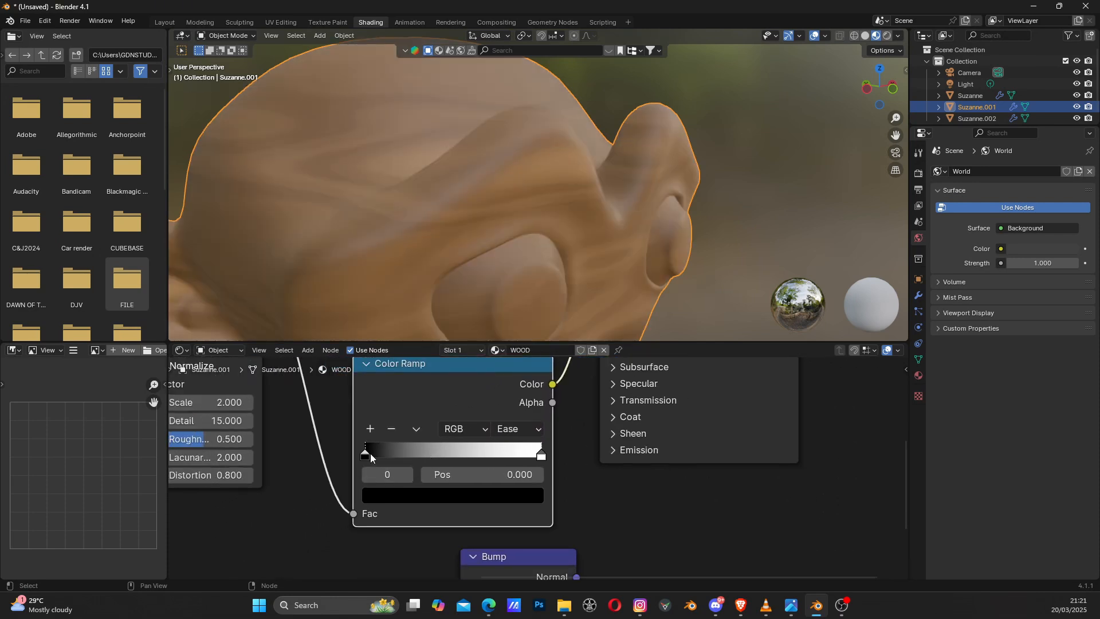
pyautogui.scroll(1, 365, 456)
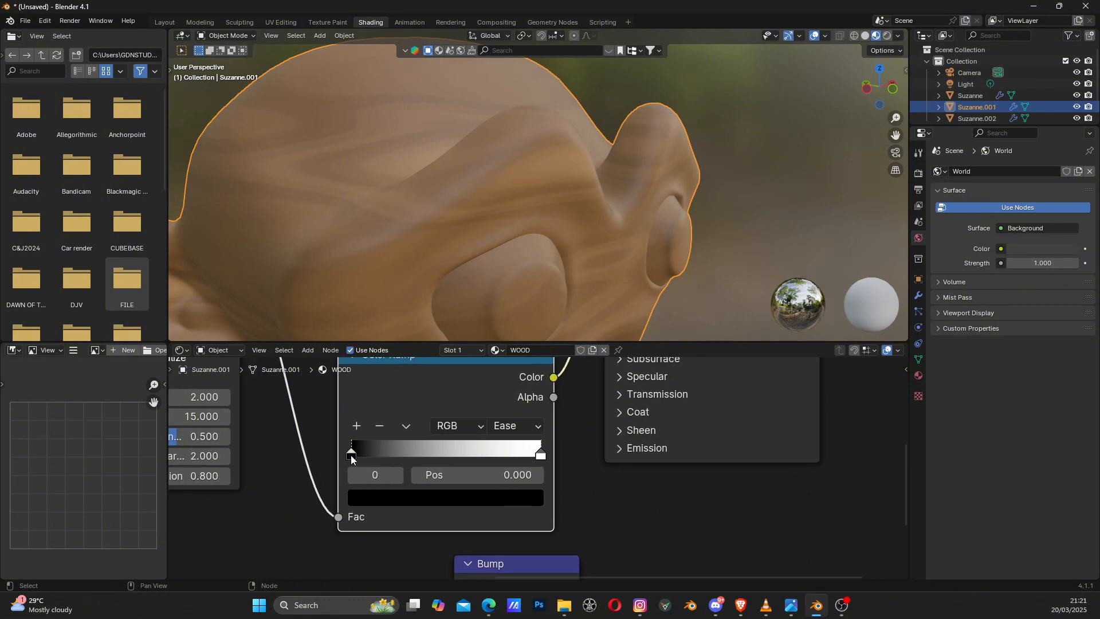
pyautogui.moveTo(352, 456); pyautogui.dragTo(424, 454)
pyautogui.scroll(1, 453, 284)
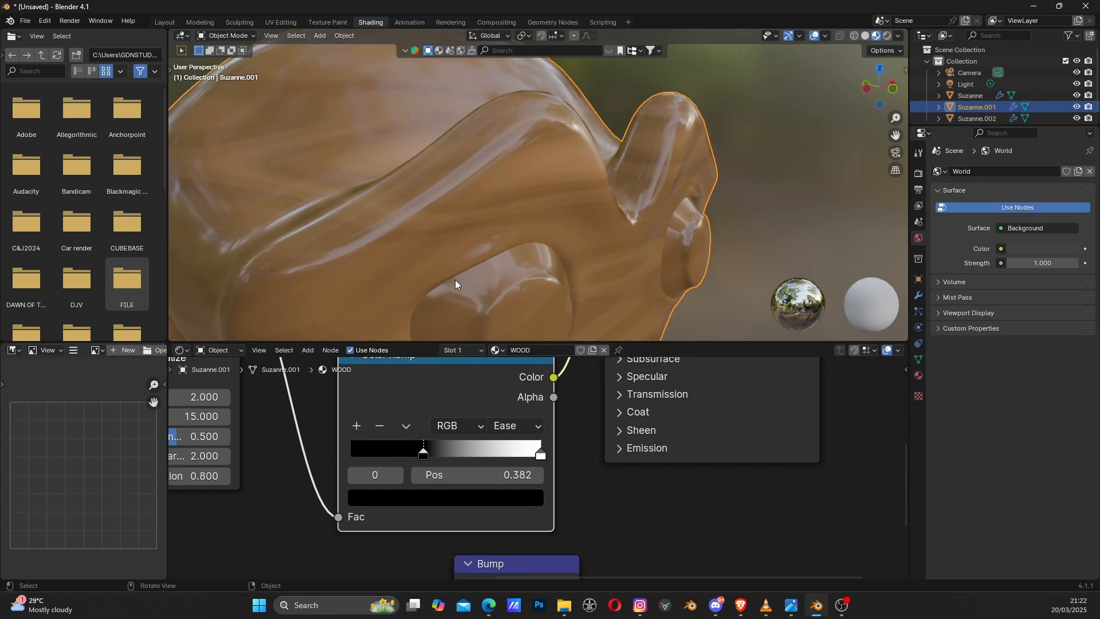
pyautogui.moveTo(455, 280); pyautogui.dragTo(527, 291, button='middle')
pyautogui.moveTo(455, 253); pyautogui.dragTo(549, 450, button='middle')
pyautogui.moveTo(540, 455)
pyautogui.mouseDown()
pyautogui.moveTo(479, 450)
pyautogui.moveTo(504, 449)
pyautogui.moveTo(495, 452)
pyautogui.mouseUp()
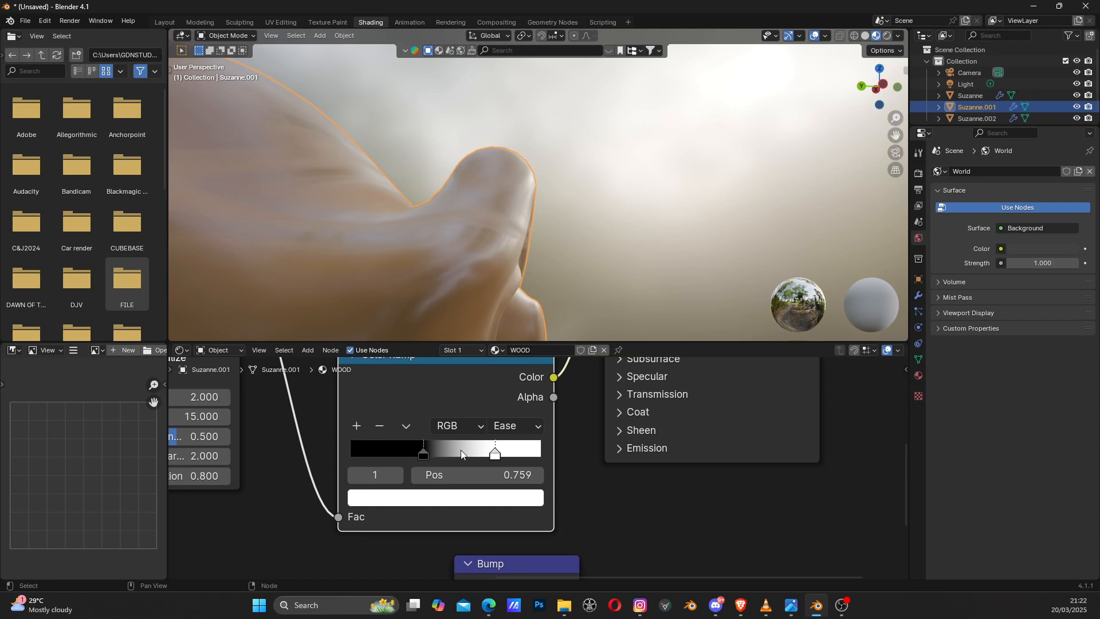
pyautogui.moveTo(422, 456)
pyautogui.mouseDown()
pyautogui.moveTo(409, 456)
pyautogui.moveTo(424, 456)
pyautogui.mouseUp()
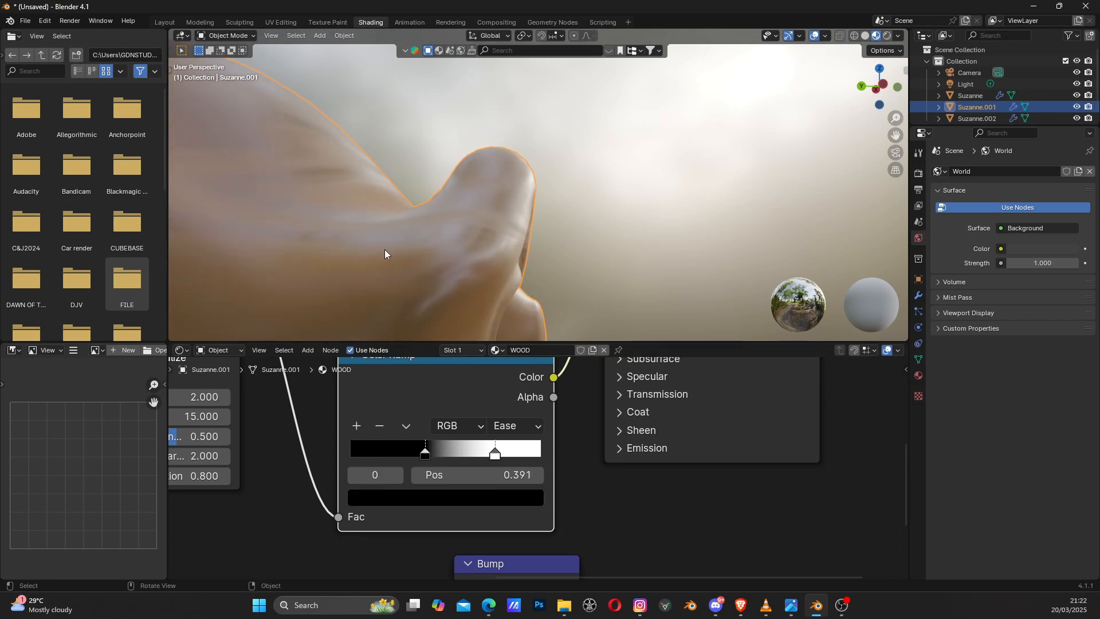
# Step: Shift the roughness Color Ramp's black stop to about 0.427 for glossier wood
pyautogui.moveTo(384, 250); pyautogui.dragTo(667, 205, button='middle')
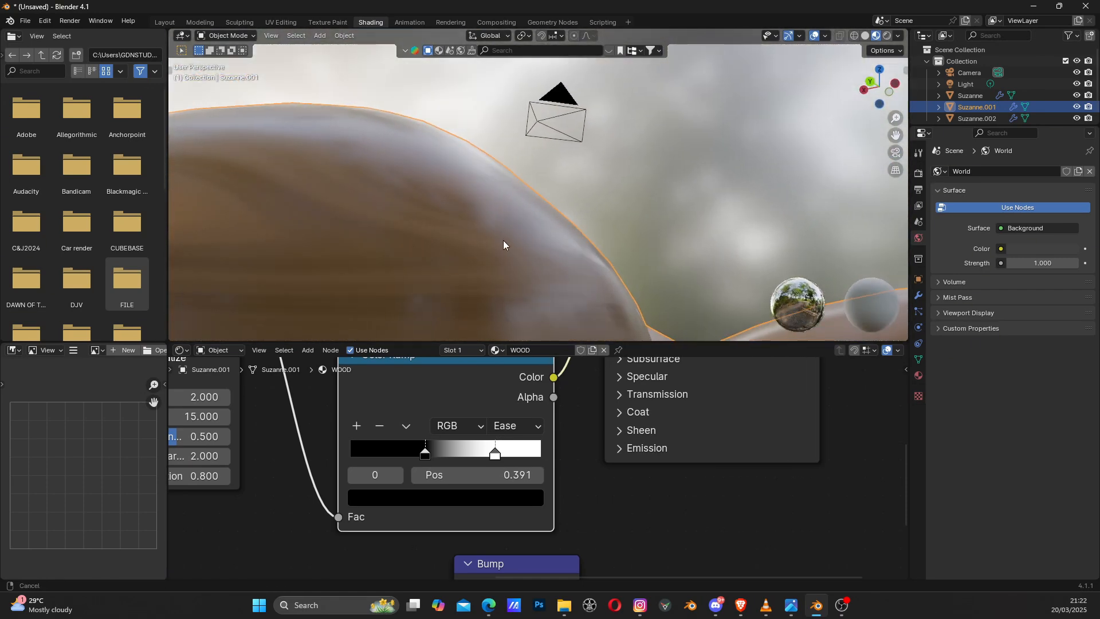
pyautogui.moveTo(510, 159); pyautogui.dragTo(553, 170, button='middle')
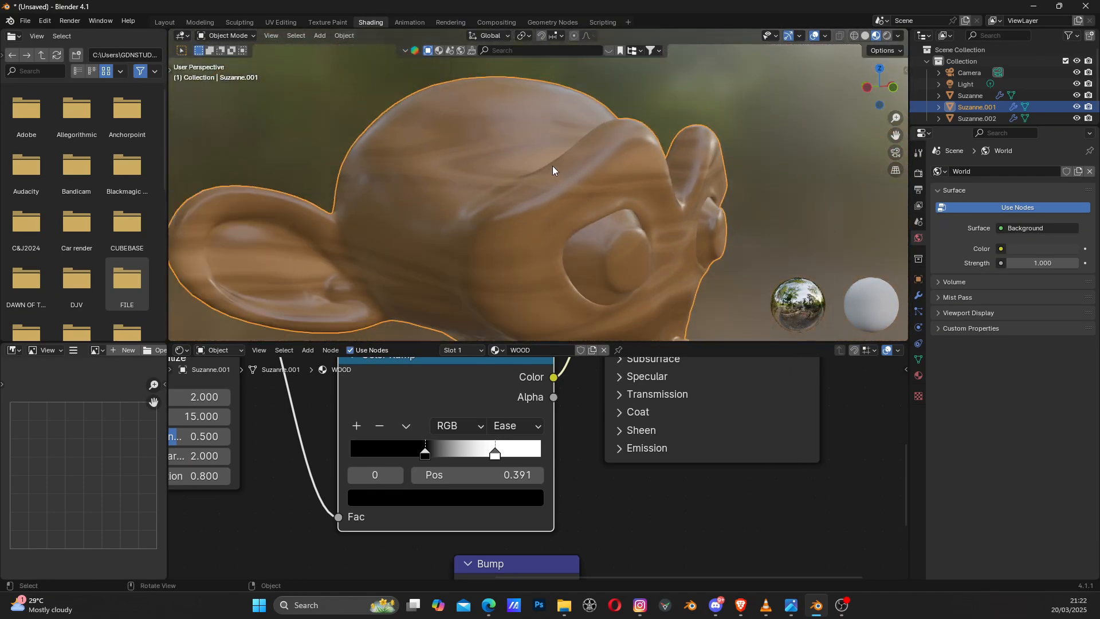
pyautogui.moveTo(426, 456); pyautogui.dragTo(432, 457)
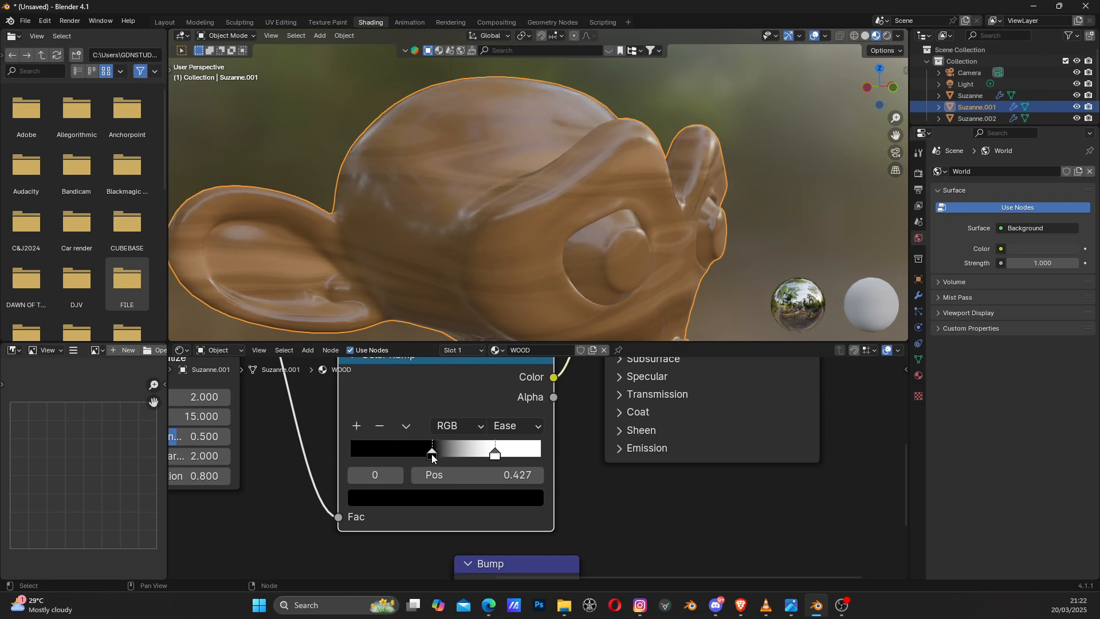
# Step: Link the Bump node's Normal output to the Principled BSDF's Normal input
pyautogui.moveTo(493, 229); pyautogui.dragTo(529, 247, button='middle')
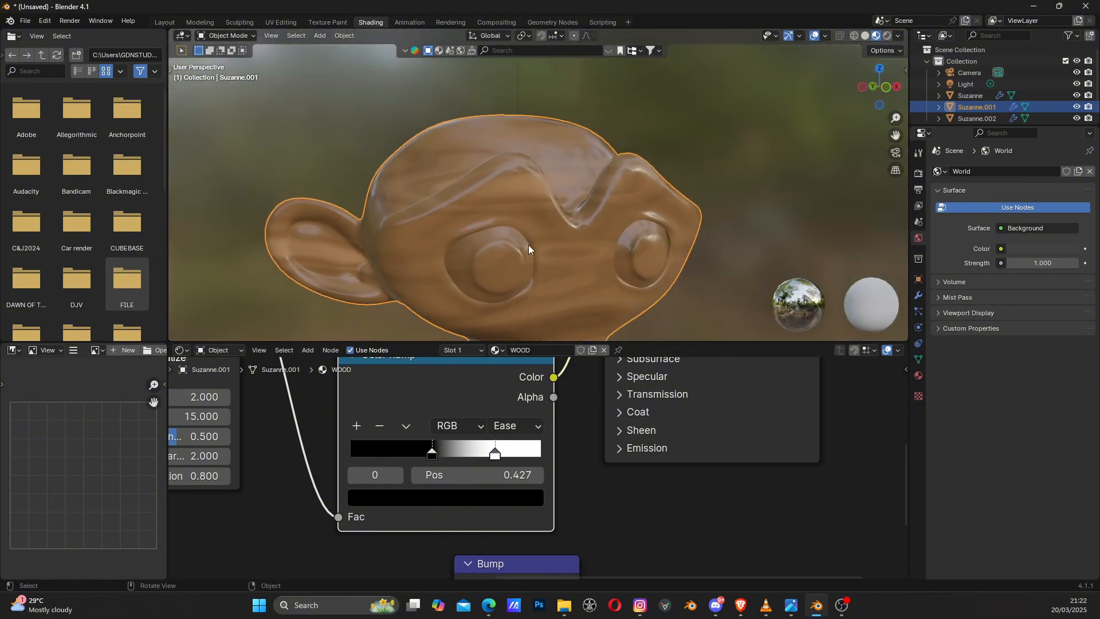
pyautogui.keyDown('shift'); pyautogui.moveTo(621, 225); pyautogui.dragTo(606, 173, button='middle'); pyautogui.keyUp('shift')
pyautogui.scroll(3, 582, 228)
pyautogui.moveTo(554, 222); pyautogui.dragTo(518, 196, button='middle')
pyautogui.scroll(-3, 538, 219)
pyautogui.scroll(4, 523, 184)
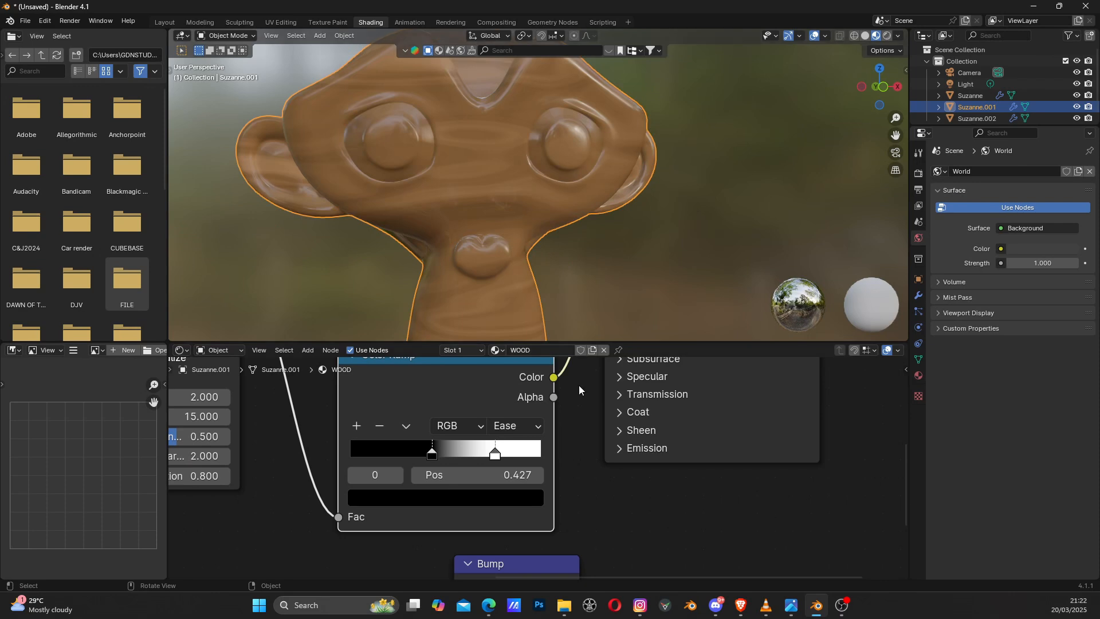
pyautogui.moveTo(618, 510); pyautogui.dragTo(423, 545, button='middle')
pyautogui.scroll(-1, 603, 434)
pyautogui.scroll(-2, 610, 452)
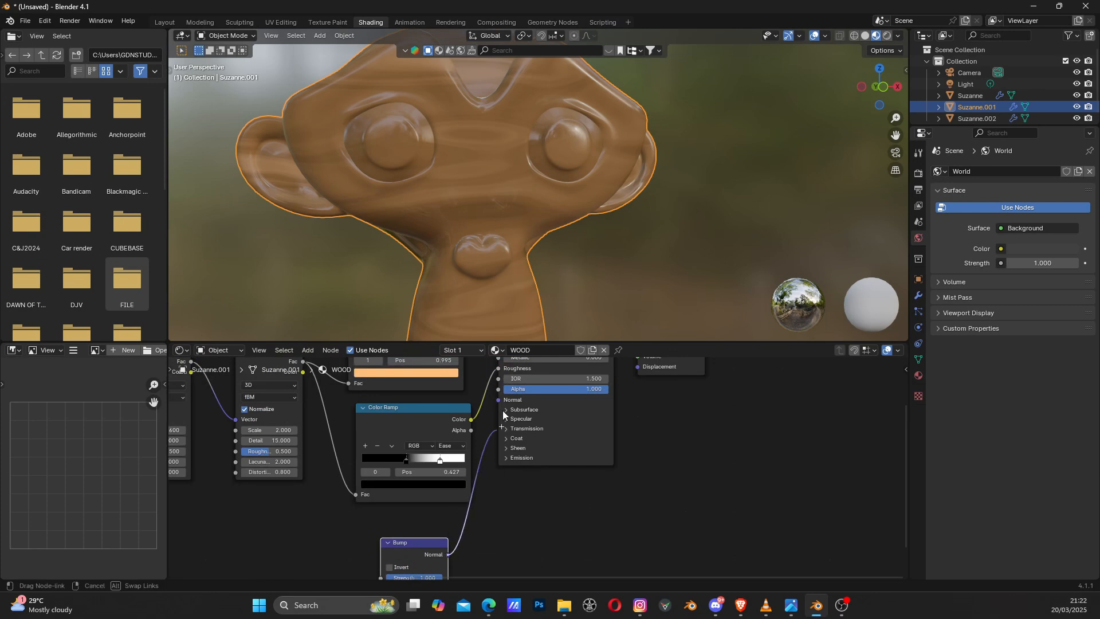
pyautogui.moveTo(504, 403); pyautogui.dragTo(536, 519, button='middle')
pyautogui.scroll(3, 512, 439)
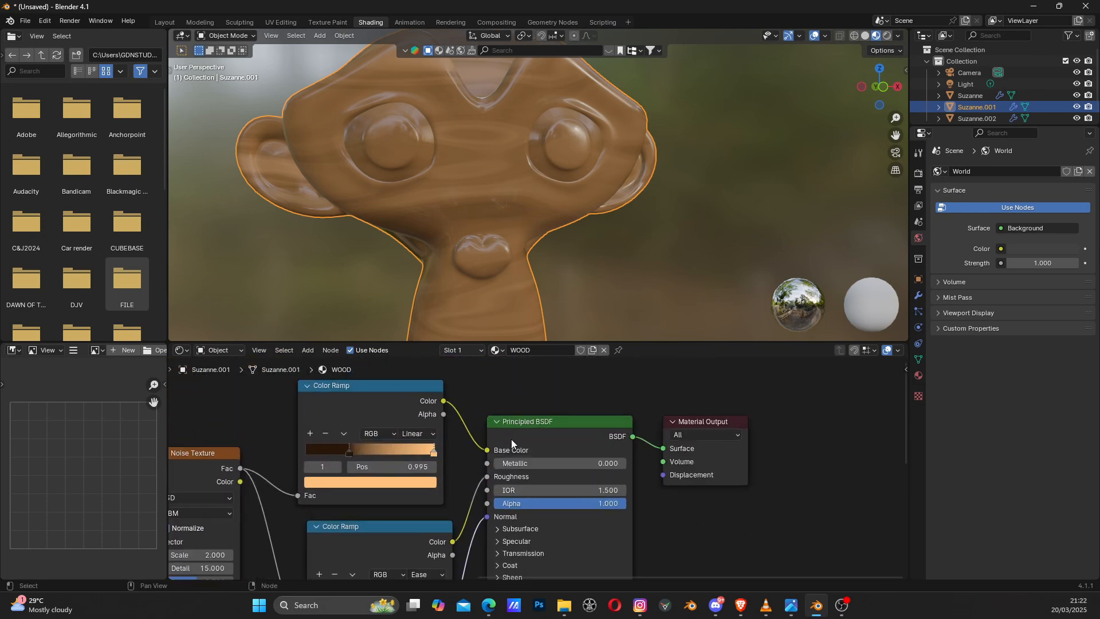
# Step: Link the second Noise Texture's Fac output to the Bump node's Height input
pyautogui.scroll(-2, 524, 474)
pyautogui.moveTo(526, 476); pyautogui.dragTo(538, 505, button='middle')
pyautogui.moveTo(462, 504); pyautogui.dragTo(500, 533, button='middle')
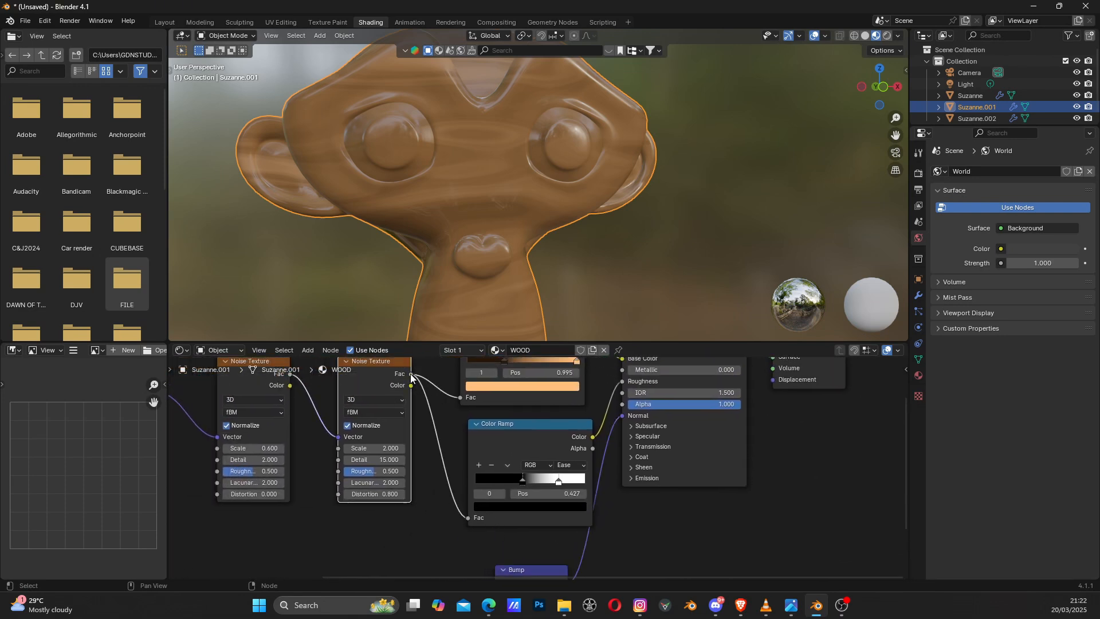
pyautogui.moveTo(410, 373); pyautogui.dragTo(495, 534)
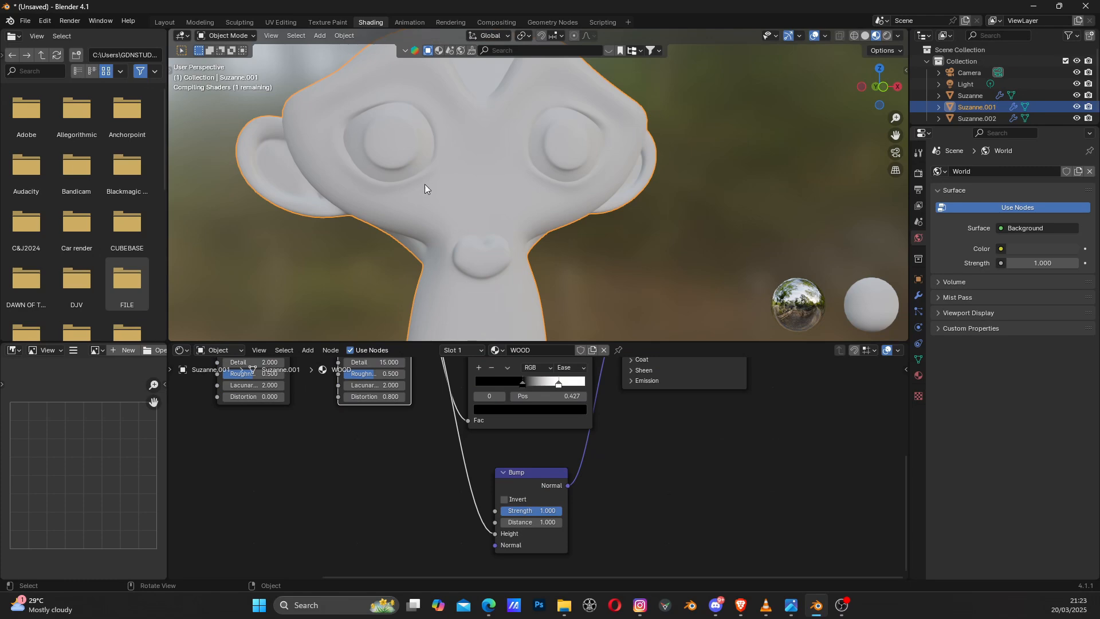
# Step: Set the Bump node's strength to 0.2
pyautogui.scroll(6, 432, 199)
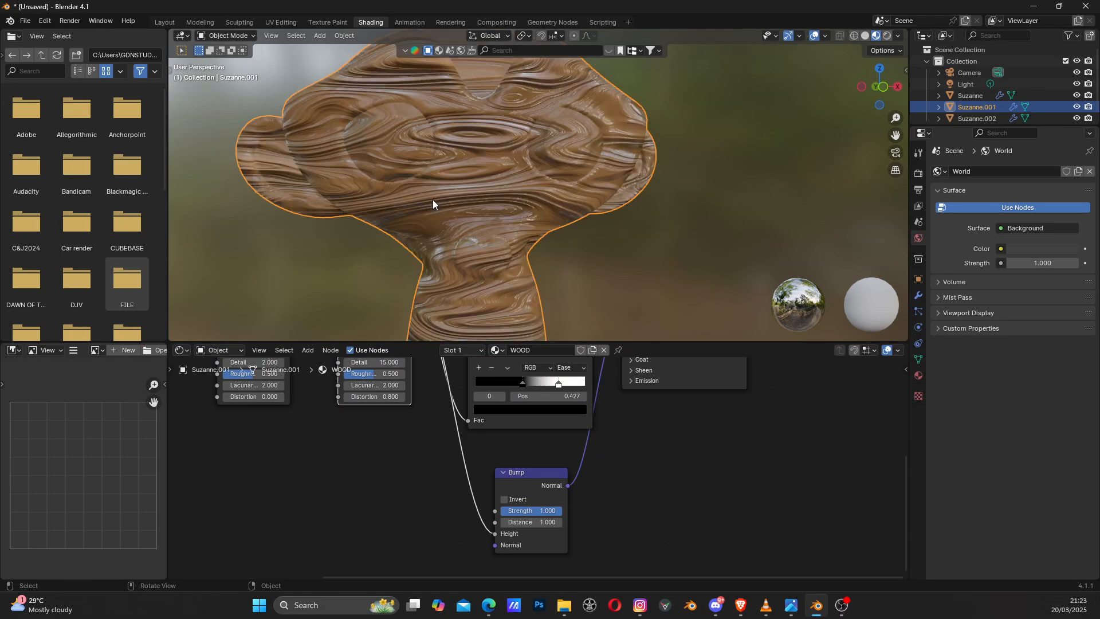
pyautogui.moveTo(457, 219); pyautogui.dragTo(613, 209, button='middle')
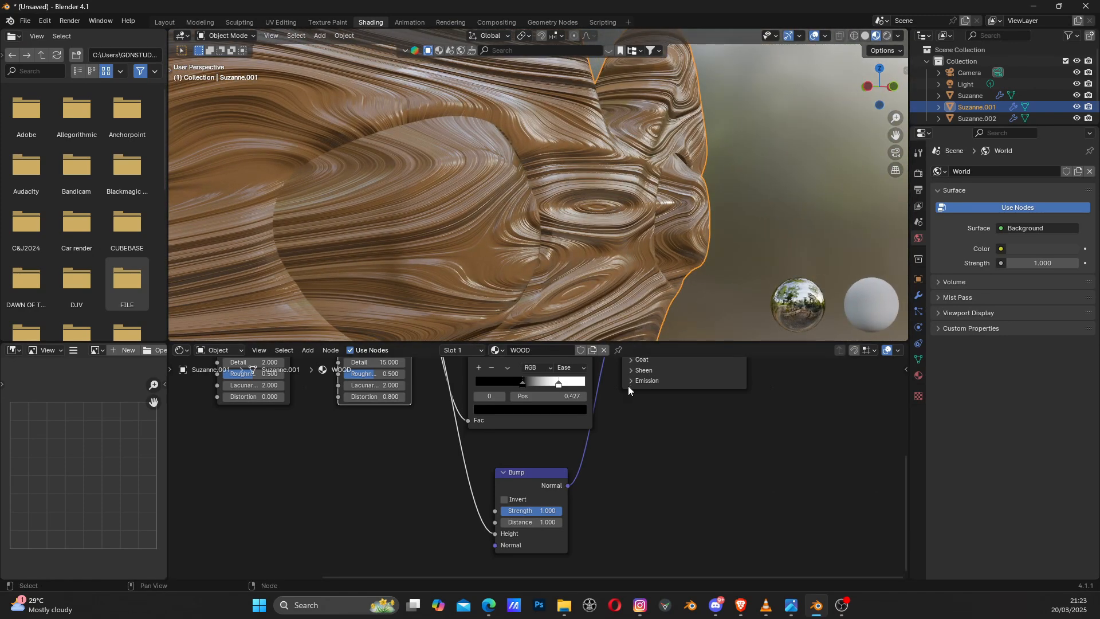
pyautogui.scroll(3, 580, 523)
pyautogui.scroll(1, 577, 492)
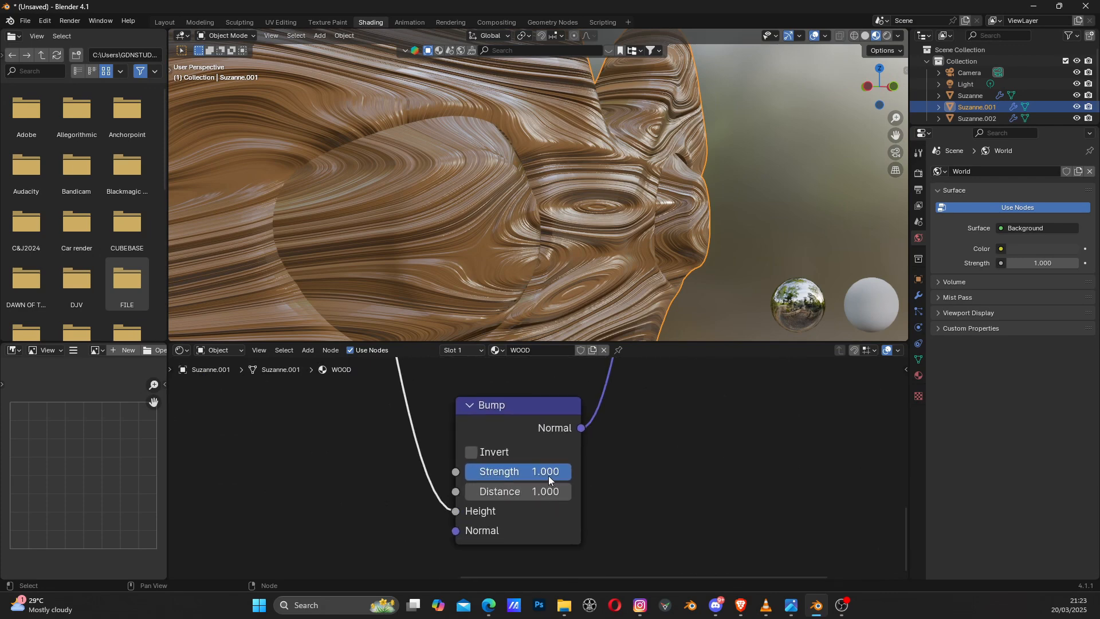
pyautogui.click(536, 471)
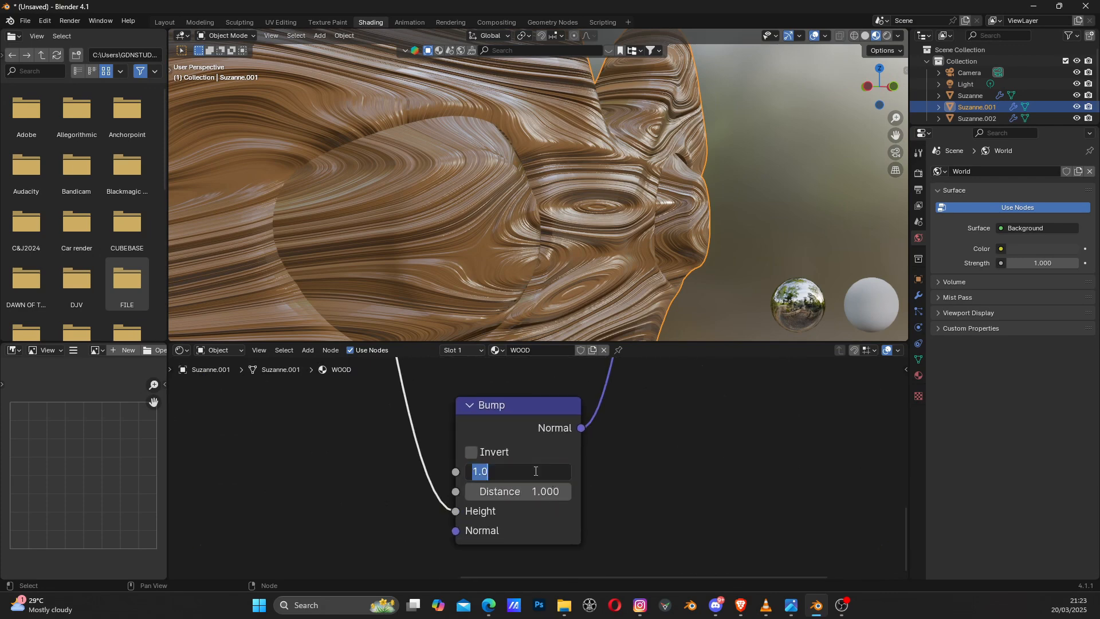
pyautogui.write('0.2')
pyautogui.press('Return')
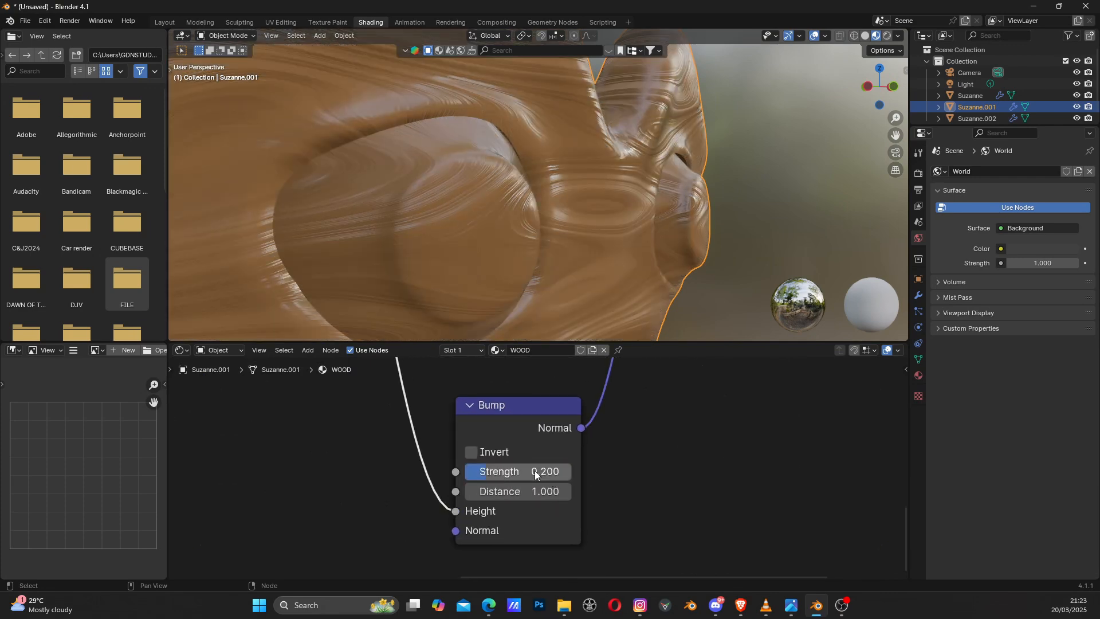
# Step: Examine the bumped wood grain around the eye, both close up and from farther away
pyautogui.scroll(3, 397, 205)
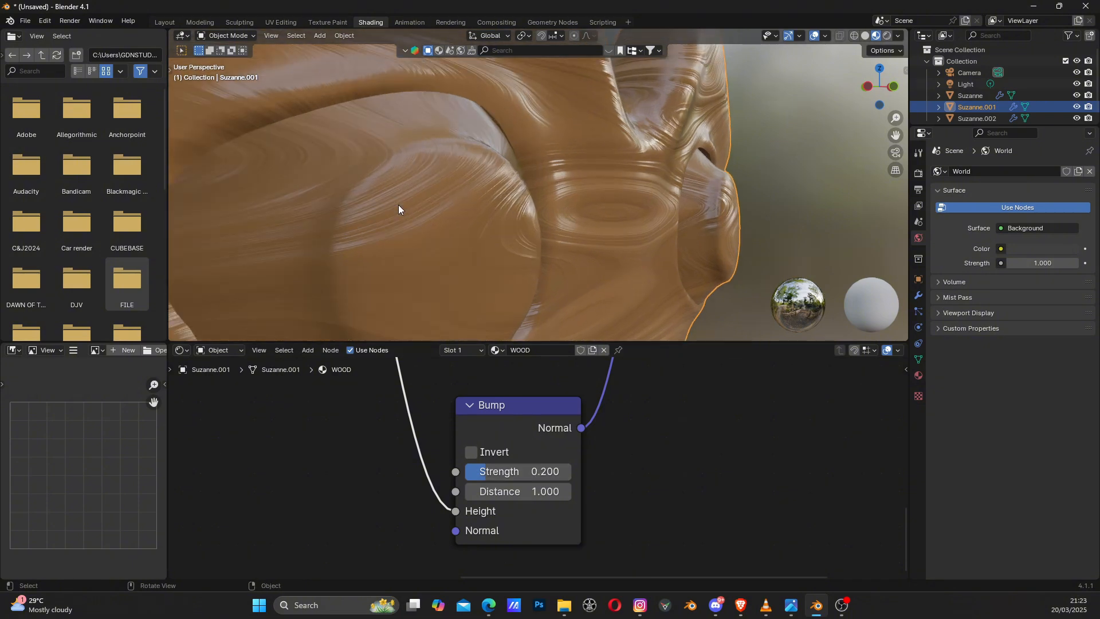
pyautogui.moveTo(402, 205)
pyautogui.mouseDown(button='middle')
pyautogui.moveTo(511, 222)
pyautogui.moveTo(423, 205)
pyautogui.mouseUp(button='middle')
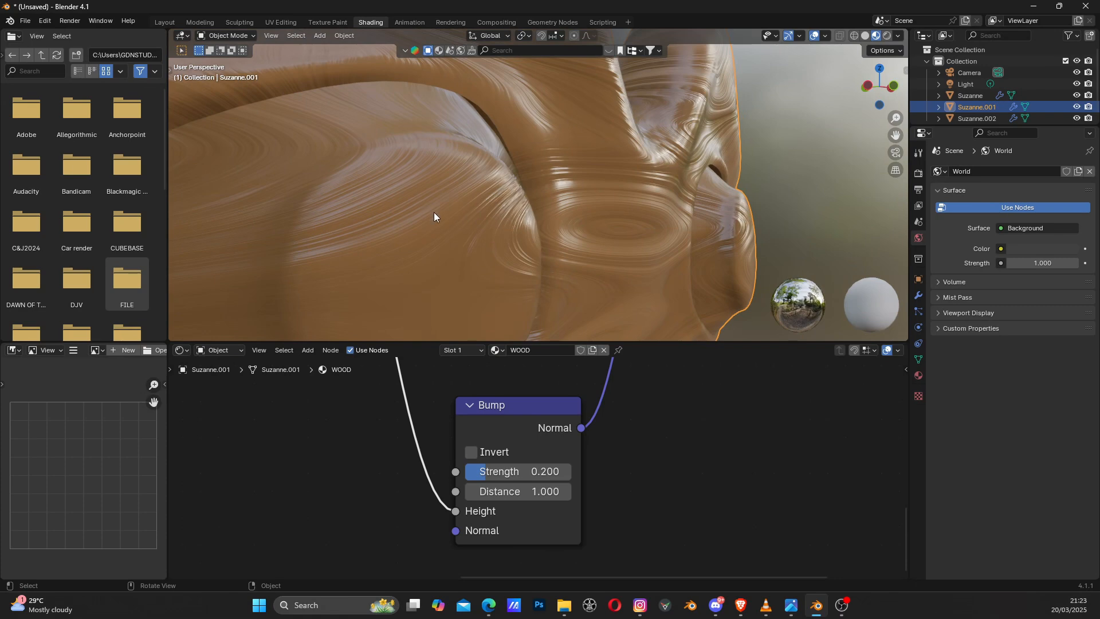
pyautogui.scroll(-5, 437, 210)
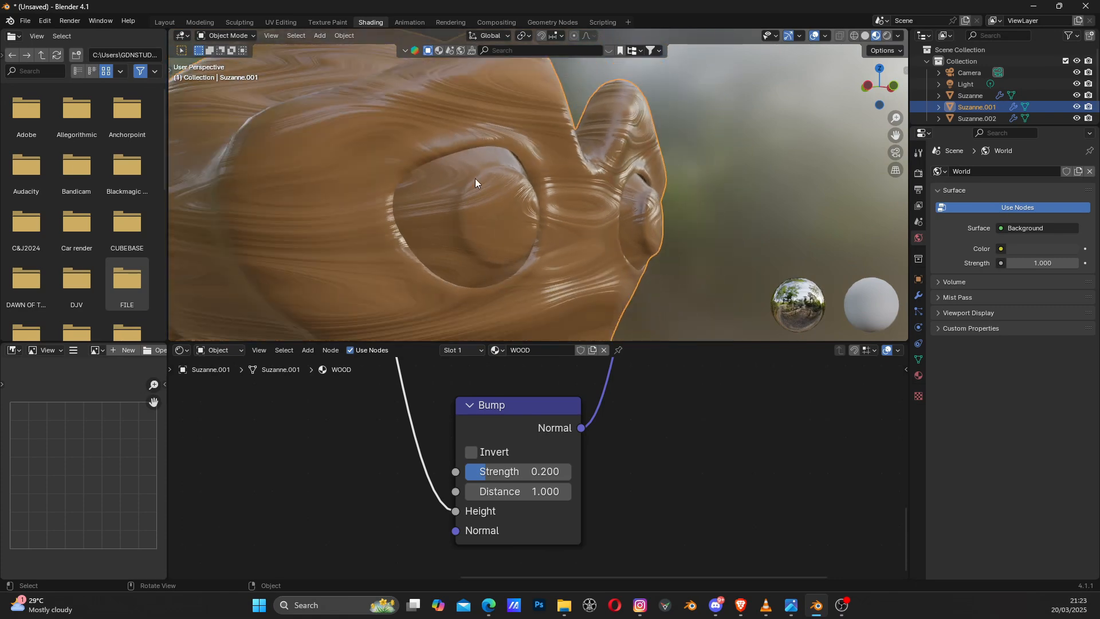
pyautogui.keyDown('shift'); pyautogui.scroll(2, 457, 142); pyautogui.keyUp('shift')
pyautogui.scroll(5, 486, 182)
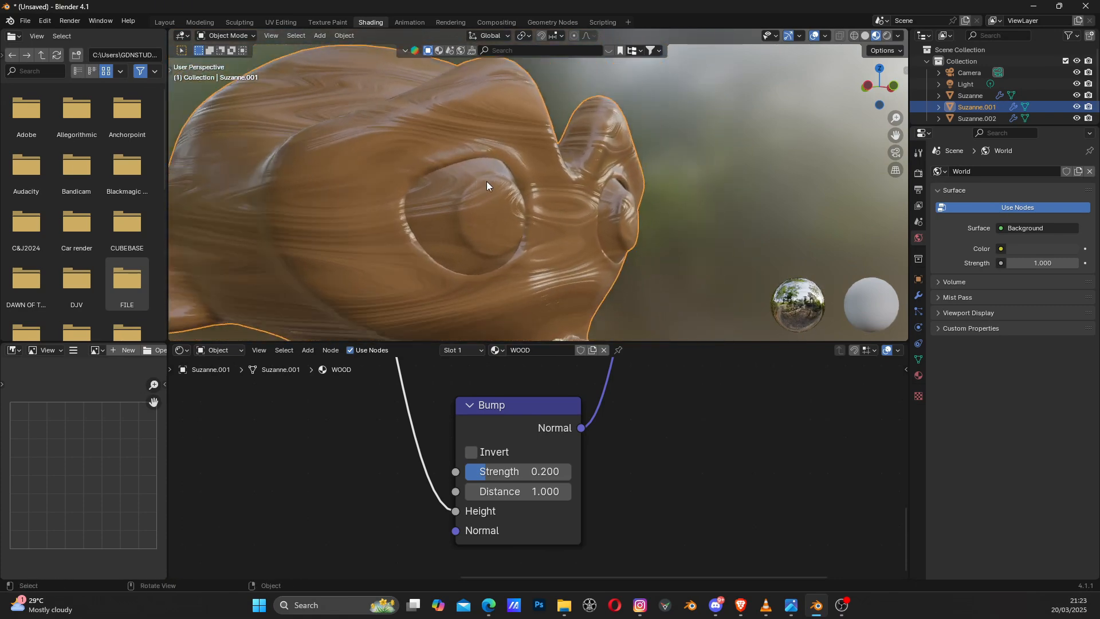
pyautogui.moveTo(476, 214); pyautogui.dragTo(486, 250, button='middle')
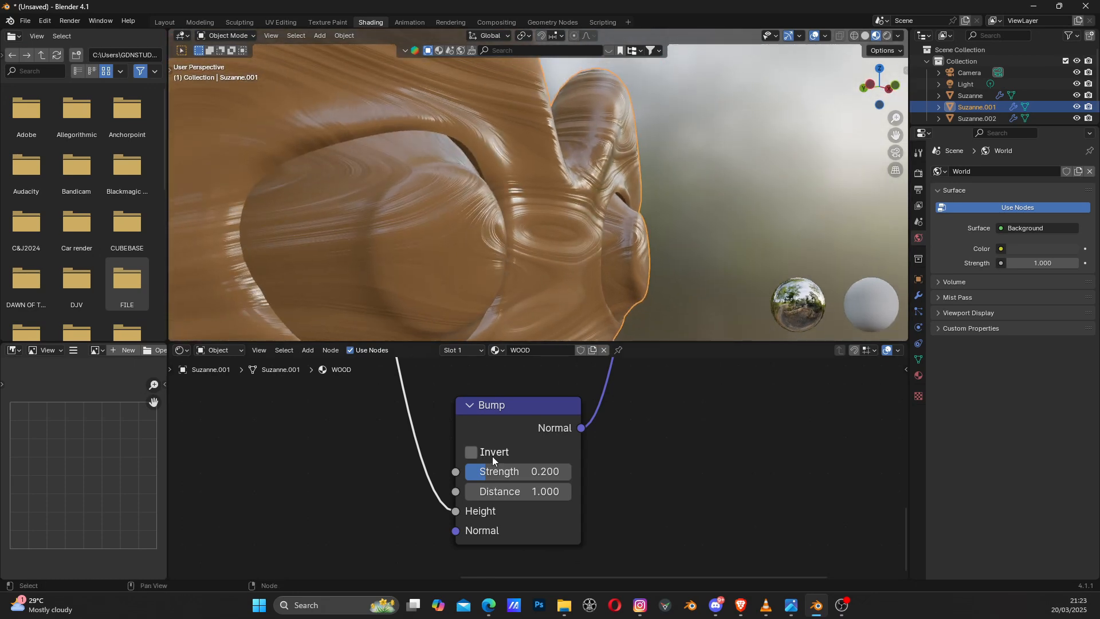
pyautogui.moveTo(585, 427); pyautogui.dragTo(618, 411)
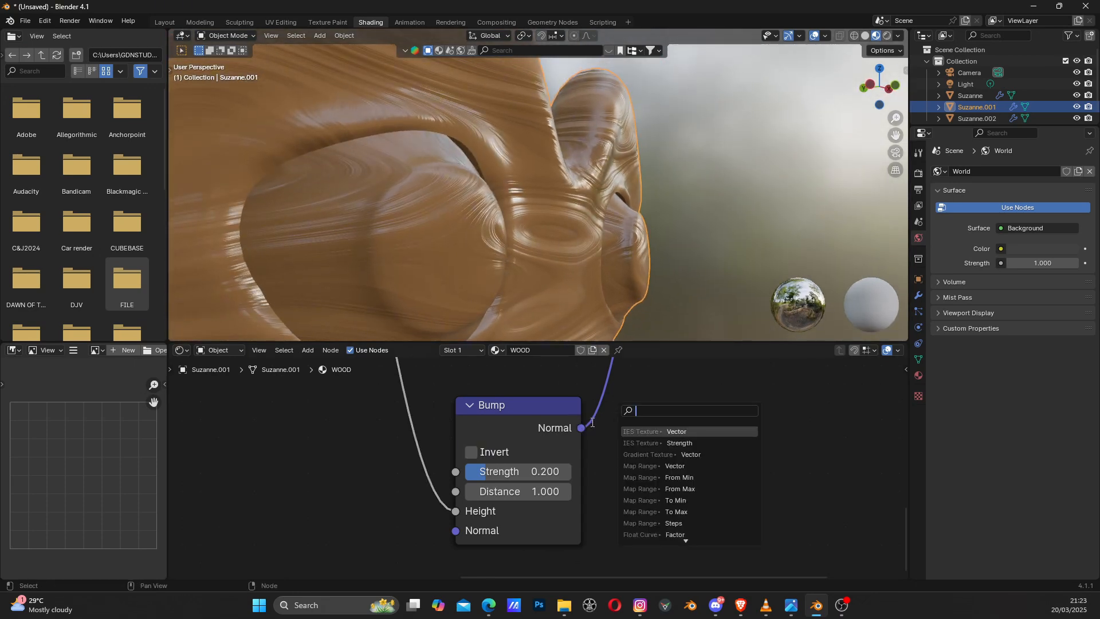
pyautogui.click(596, 428)
# Step: Lower the Bump strength to 0 to compare the surface without relief, and restore it to 0.2
pyautogui.moveTo(489, 472); pyautogui.dragTo(461, 471)
pyautogui.moveTo(417, 254); pyautogui.dragTo(470, 253, button='middle')
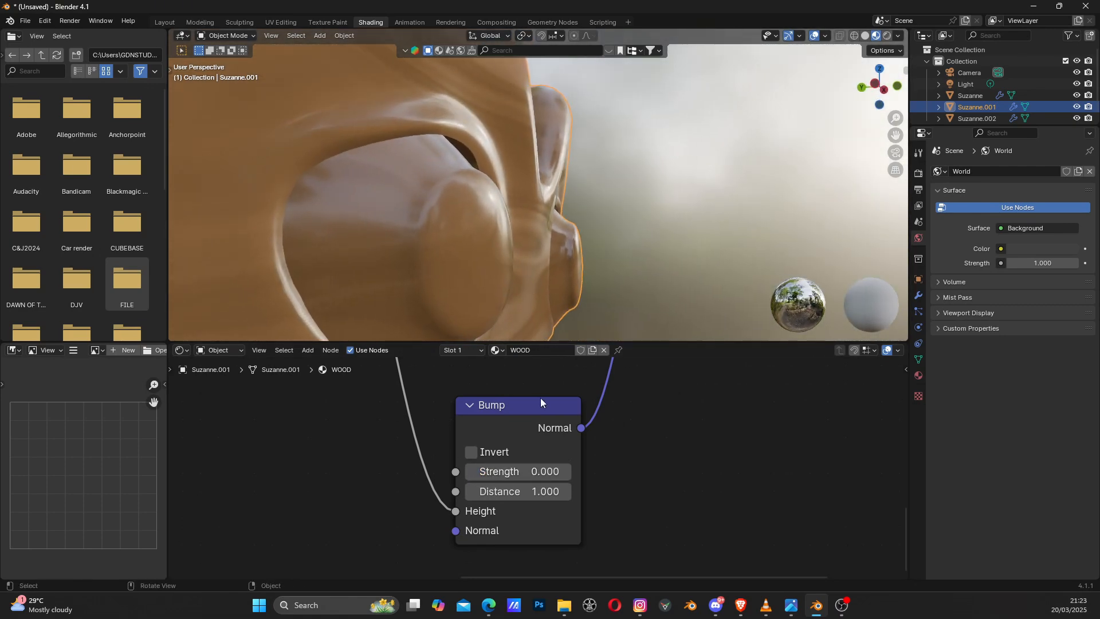
pyautogui.moveTo(475, 471); pyautogui.dragTo(495, 471)
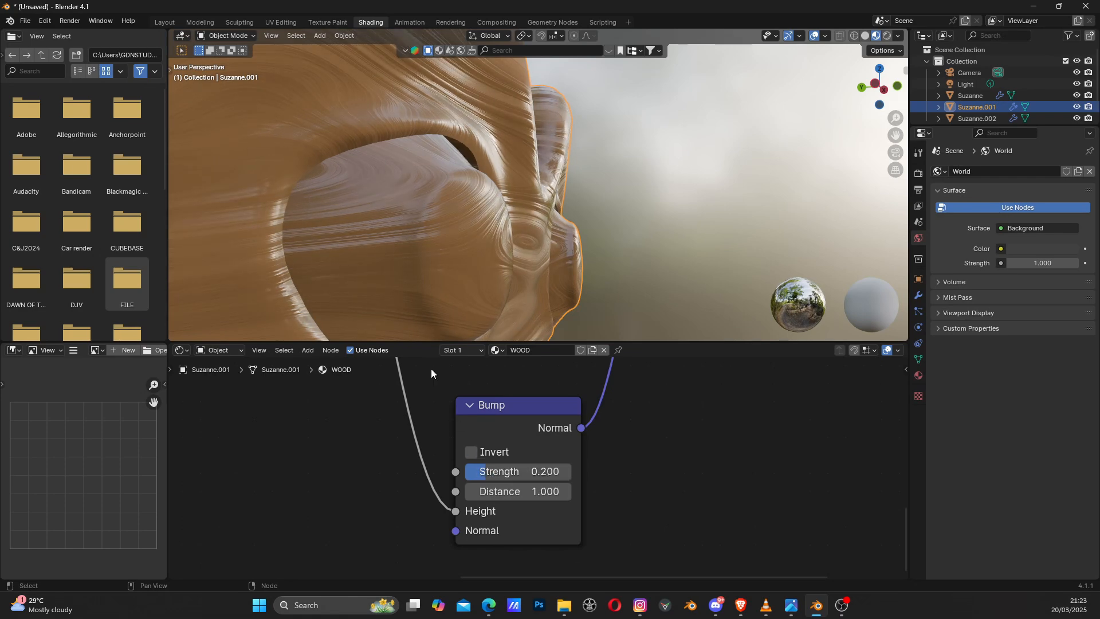
# Step: Inspect the wood head's grain and reflections from several angles, and check the roughness Color Ramp's black stop
pyautogui.moveTo(419, 282); pyautogui.dragTo(358, 278, button='middle')
pyautogui.scroll(-8, 394, 260)
pyautogui.scroll(10, 486, 221)
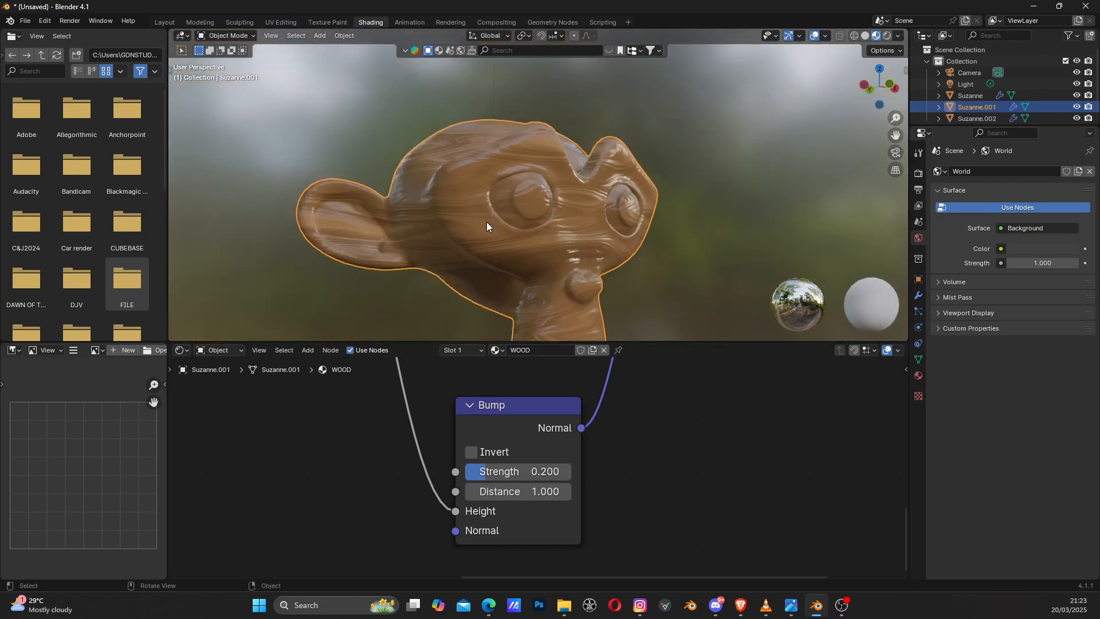
pyautogui.moveTo(665, 258); pyautogui.dragTo(554, 224, button='middle')
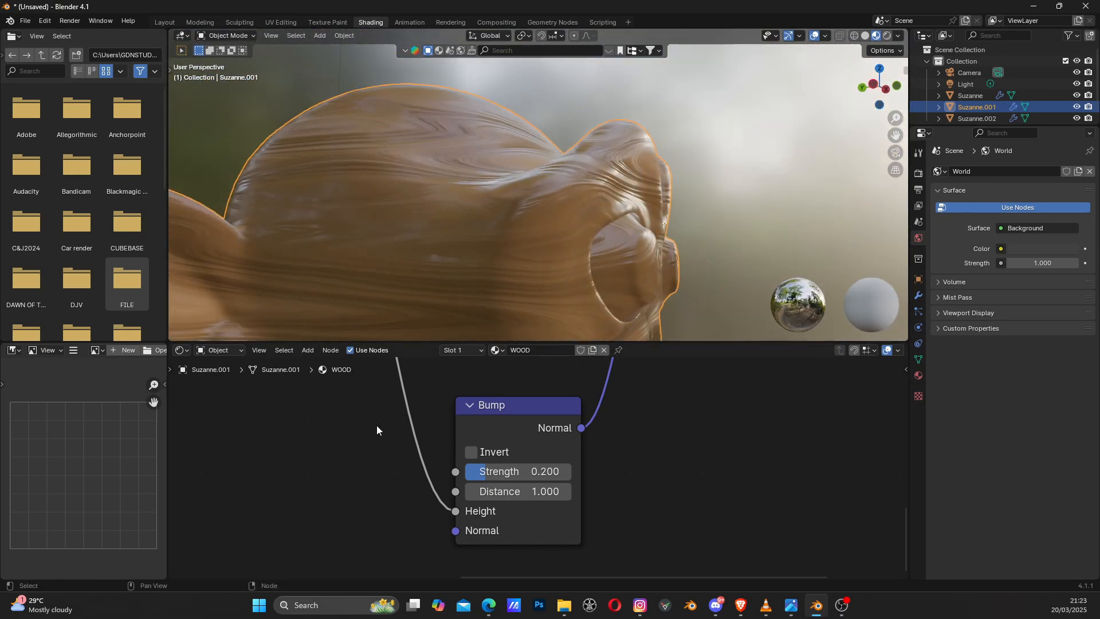
pyautogui.moveTo(537, 114); pyautogui.dragTo(561, 126, button='middle')
pyautogui.scroll(-11, 370, 491)
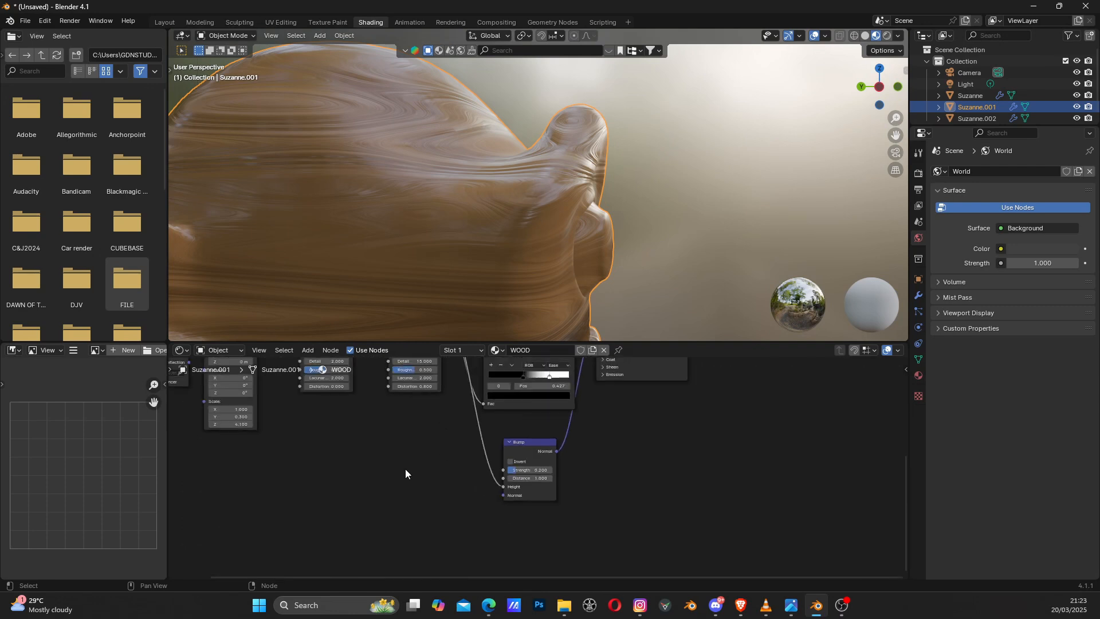
pyautogui.moveTo(469, 410); pyautogui.dragTo(472, 470, button='middle')
pyautogui.scroll(7, 474, 469)
pyautogui.moveTo(501, 400); pyautogui.dragTo(508, 444, button='middle')
pyautogui.scroll(2, 508, 448)
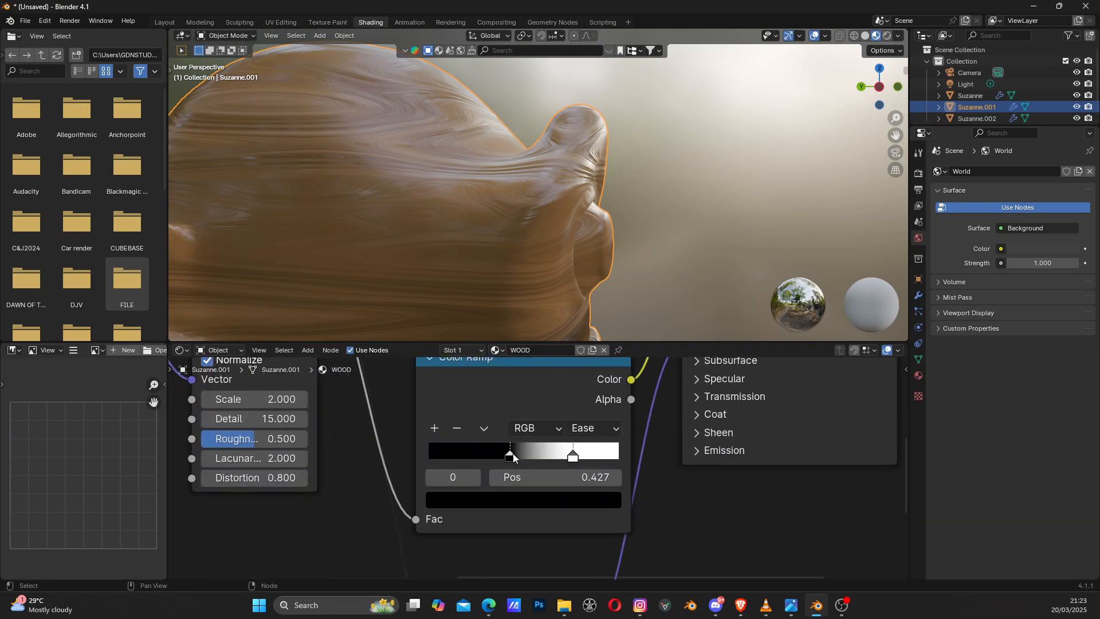
pyautogui.moveTo(510, 455)
pyautogui.mouseDown()
pyautogui.moveTo(467, 459)
pyautogui.moveTo(510, 456)
pyautogui.mouseUp()
# Step: Select the glass Suzanne and the pink plastic Suzanne in turn to review their materials
pyautogui.moveTo(572, 218); pyautogui.dragTo(510, 201, button='middle')
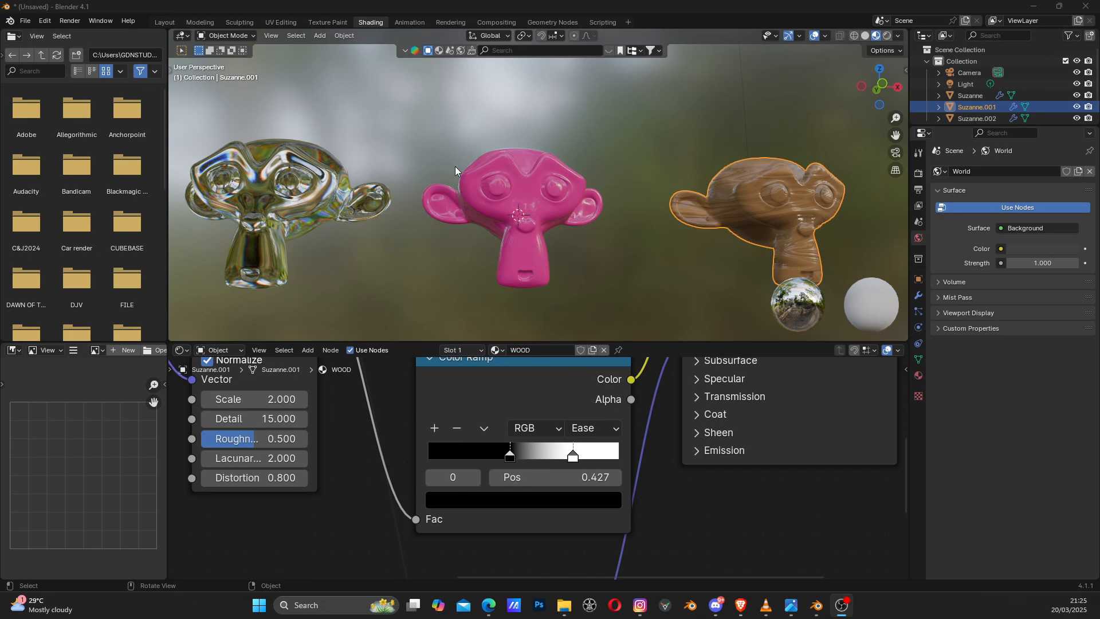
pyautogui.click(333, 204)
pyautogui.click(533, 210)
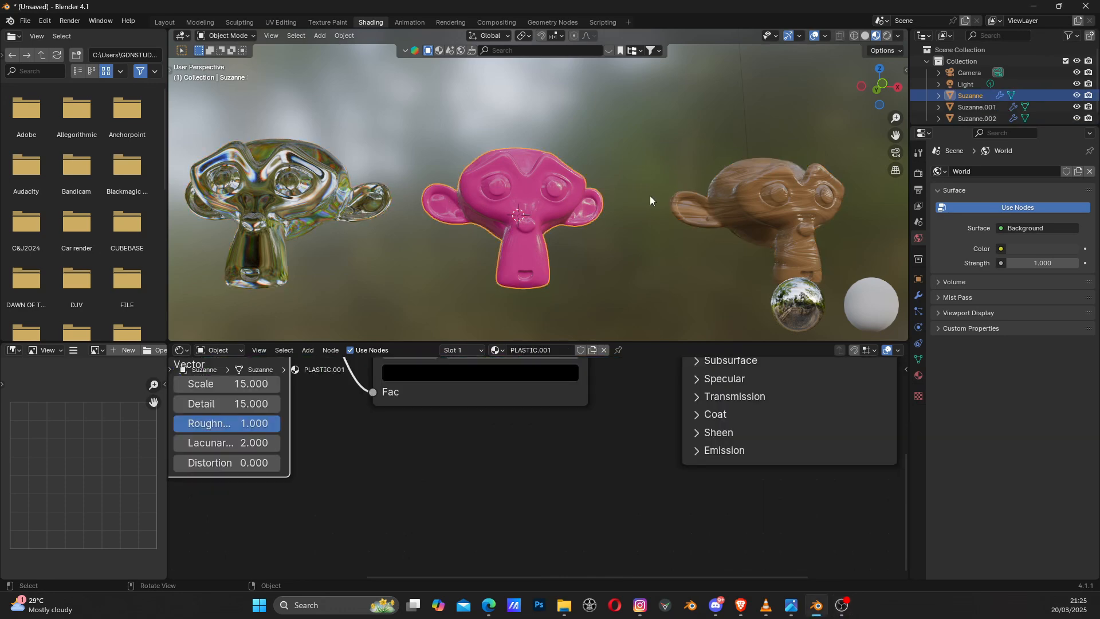
# Step: Select the wood Suzanne and compare it with the glass and pink plastic heads from slightly different angles
pyautogui.click(774, 202)
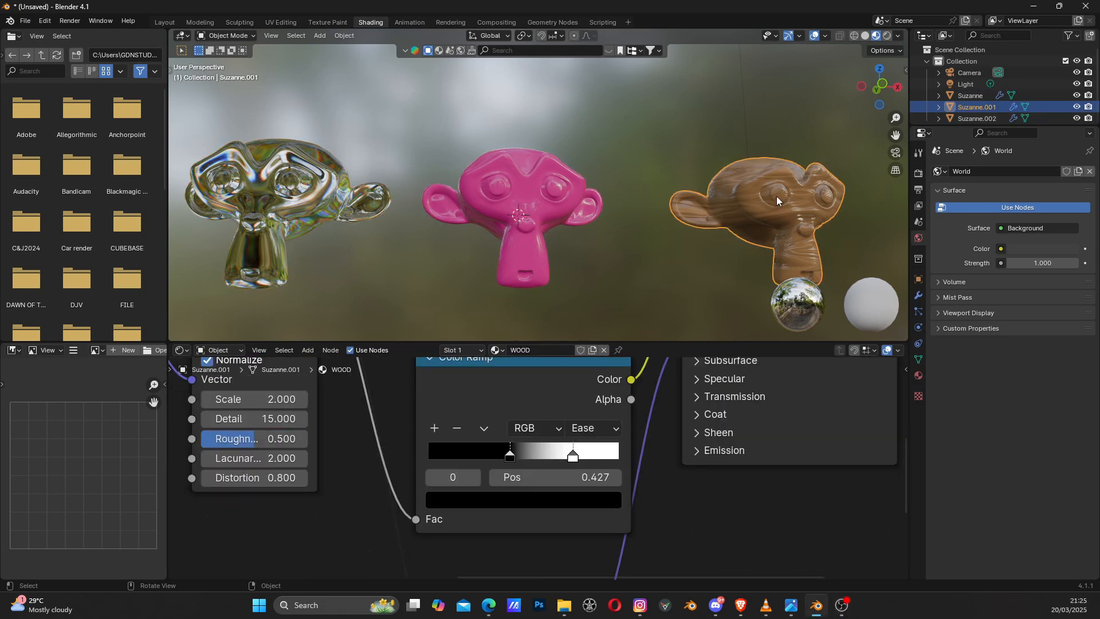
pyautogui.moveTo(787, 205)
pyautogui.mouseDown(button='middle')
pyautogui.moveTo(743, 218)
pyautogui.moveTo(775, 208)
pyautogui.mouseUp(button='middle')
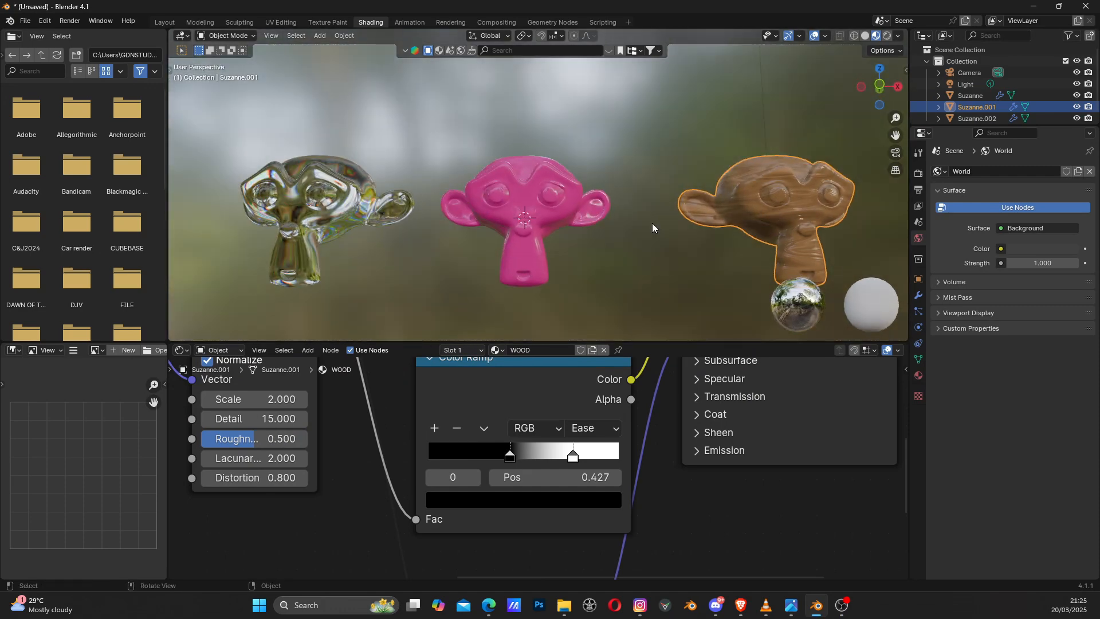
pyautogui.scroll(1, 579, 220)
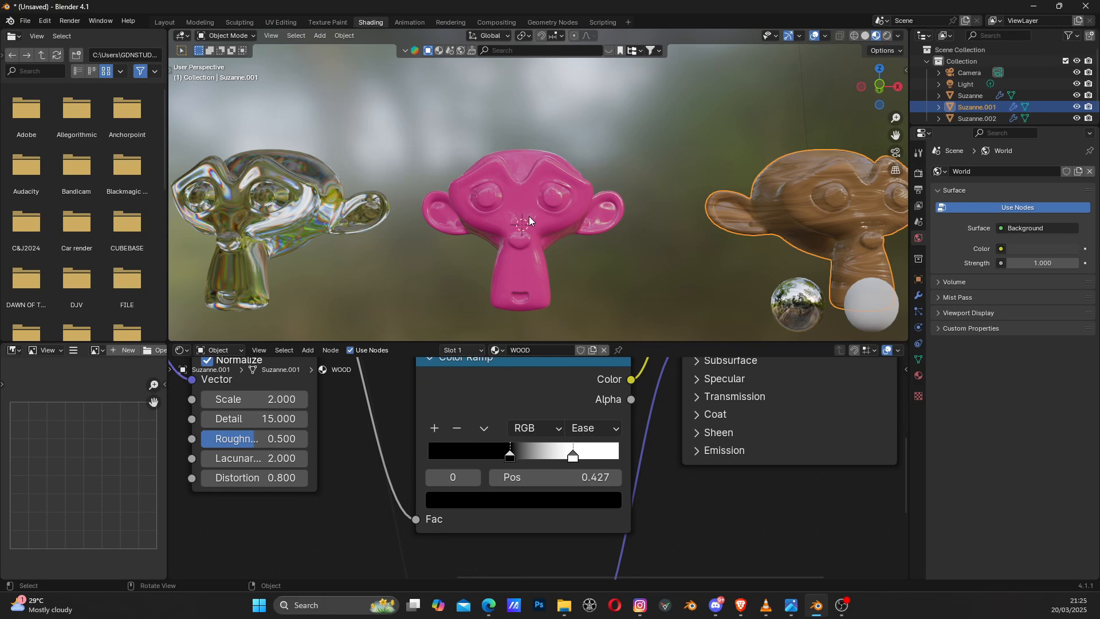
pyautogui.moveTo(528, 215)
pyautogui.mouseDown(button='middle')
pyautogui.moveTo(555, 211)
pyautogui.moveTo(547, 214)
pyautogui.mouseUp(button='middle')
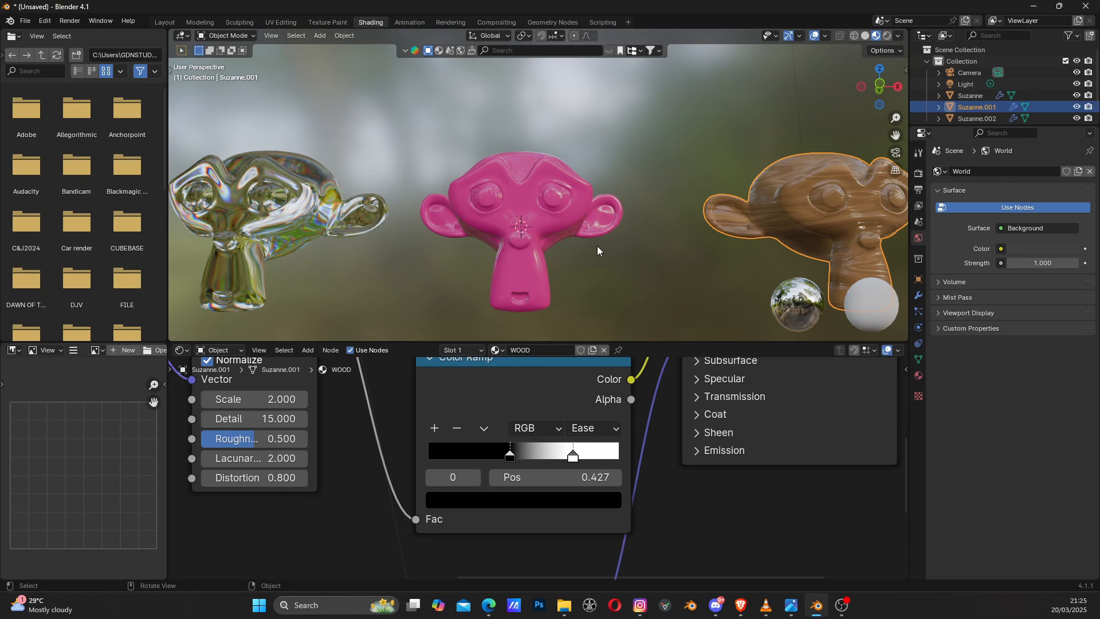
pyautogui.moveTo(522, 226)
pyautogui.mouseDown(button='middle')
pyautogui.moveTo(534, 239)
pyautogui.moveTo(519, 242)
pyautogui.moveTo(529, 238)
pyautogui.mouseUp(button='middle')
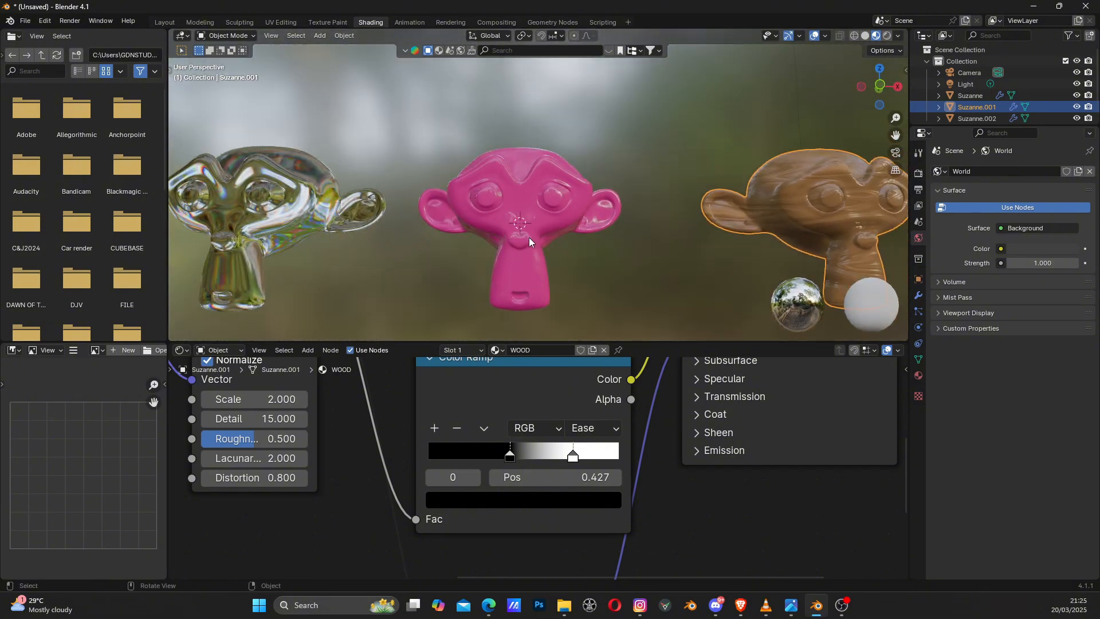
pyautogui.scroll(-1, 536, 237)
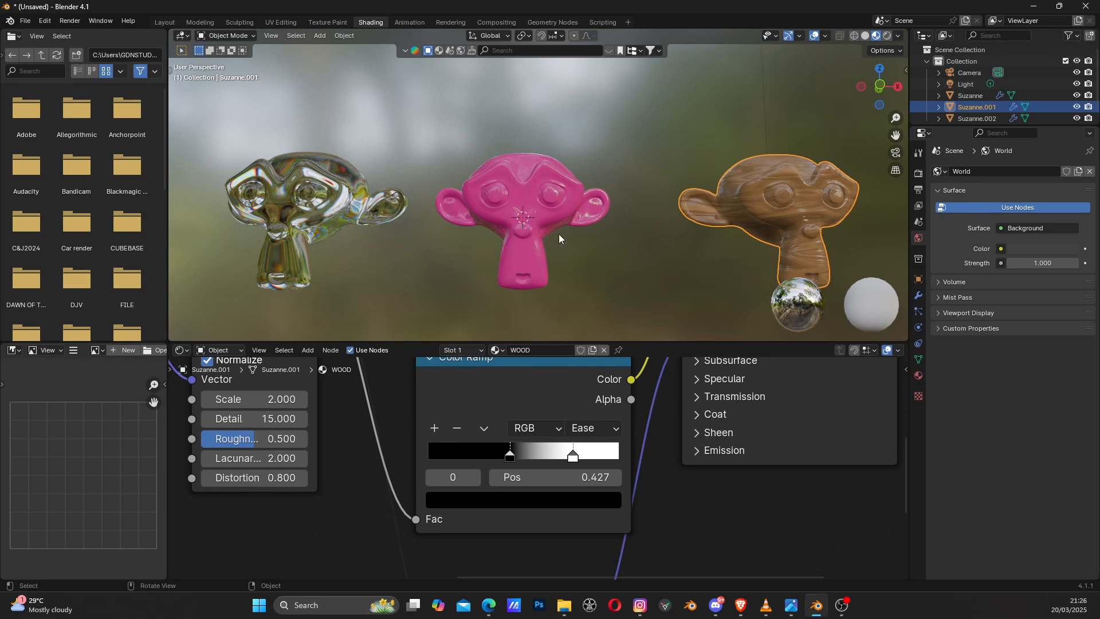
pyautogui.moveTo(545, 230)
pyautogui.mouseDown(button='middle')
pyautogui.moveTo(541, 242)
pyautogui.moveTo(549, 231)
pyautogui.mouseUp(button='middle')
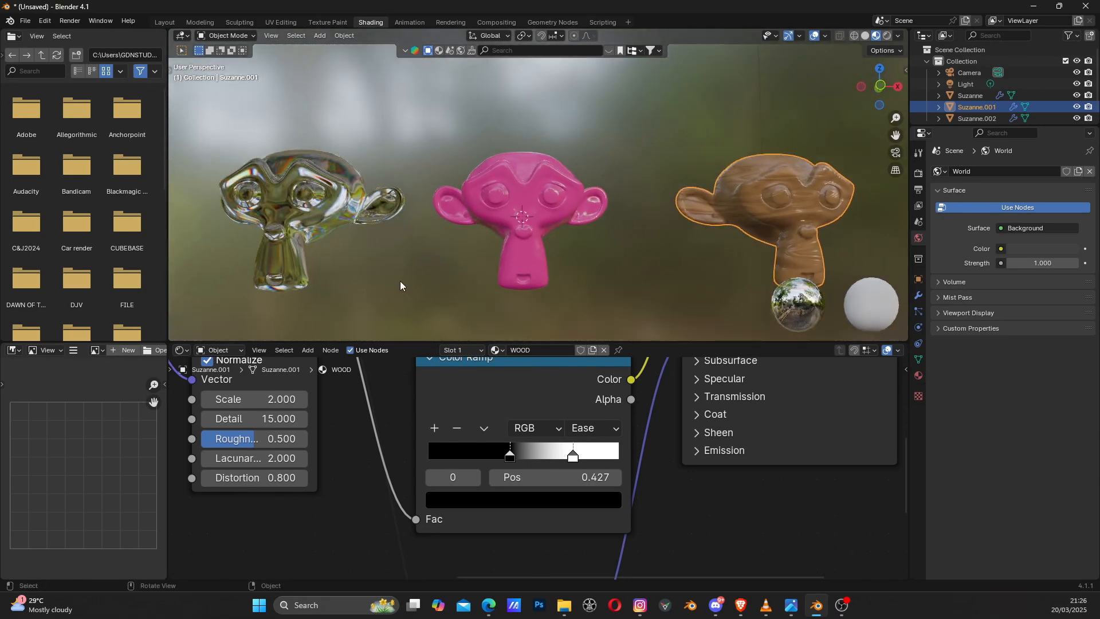
# Step: Switch the shader editor from object to World shading and bring the Background and World Output nodes into view
pyautogui.click(214, 350)
pyautogui.click(214, 349)
pyautogui.click(215, 349)
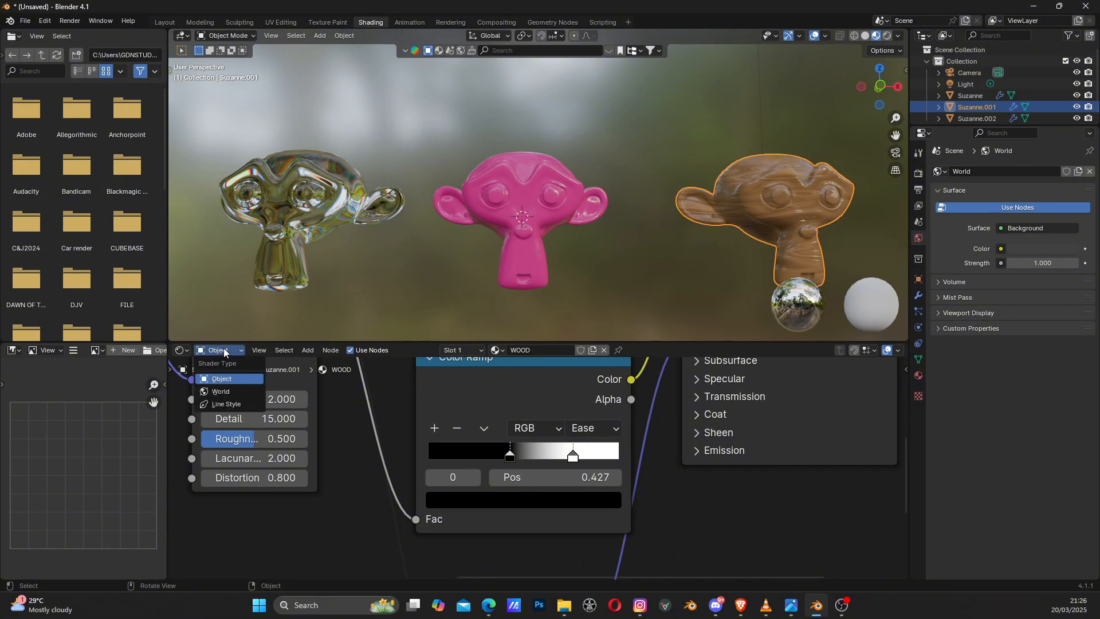
pyautogui.click(228, 391)
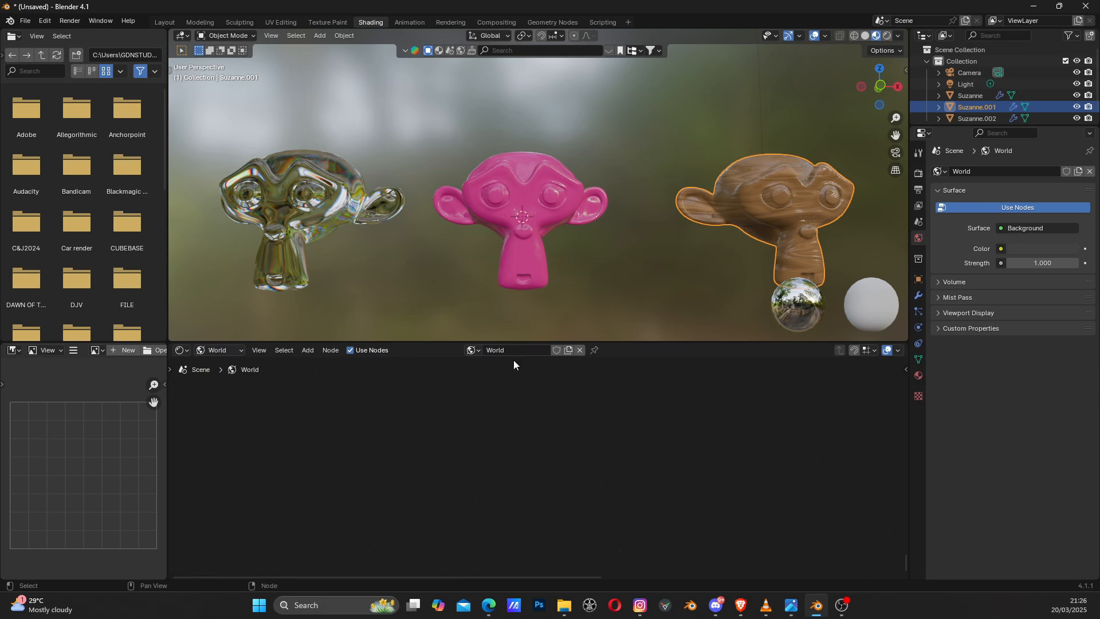
pyautogui.press('Home')
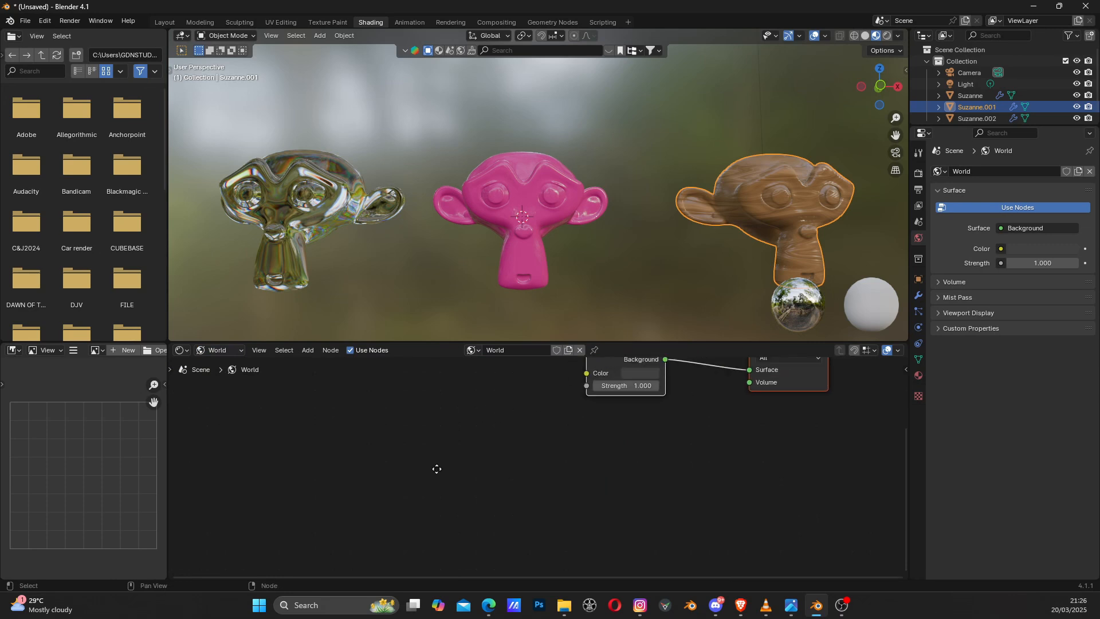
pyautogui.moveTo(406, 453); pyautogui.dragTo(602, 426, button='middle')
pyautogui.scroll(5, 585, 430)
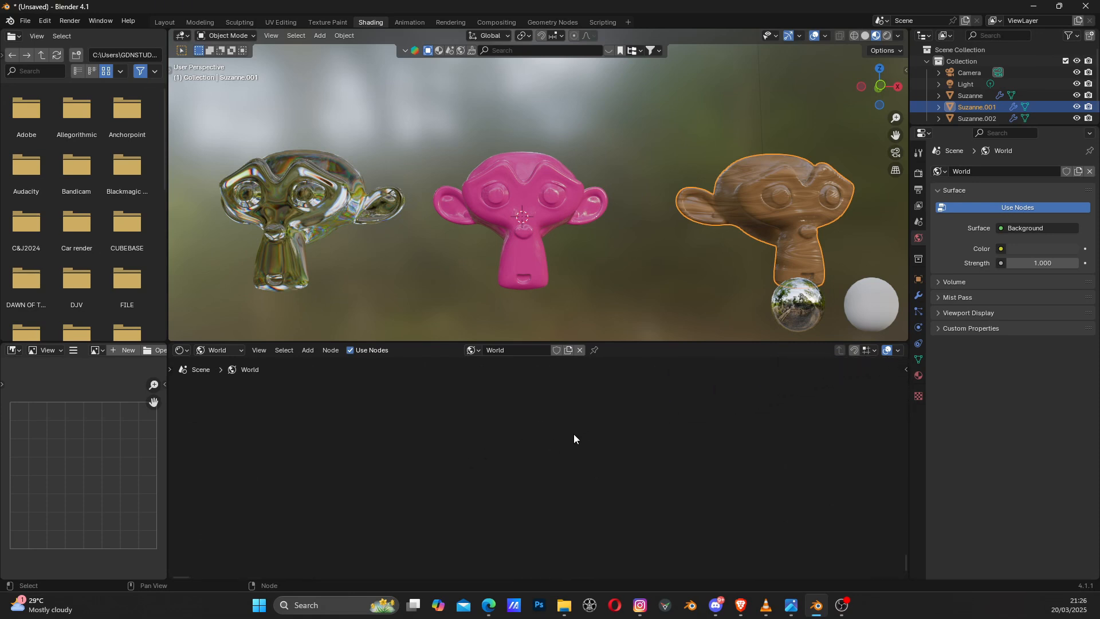
pyautogui.press('`')
pyautogui.press('4')
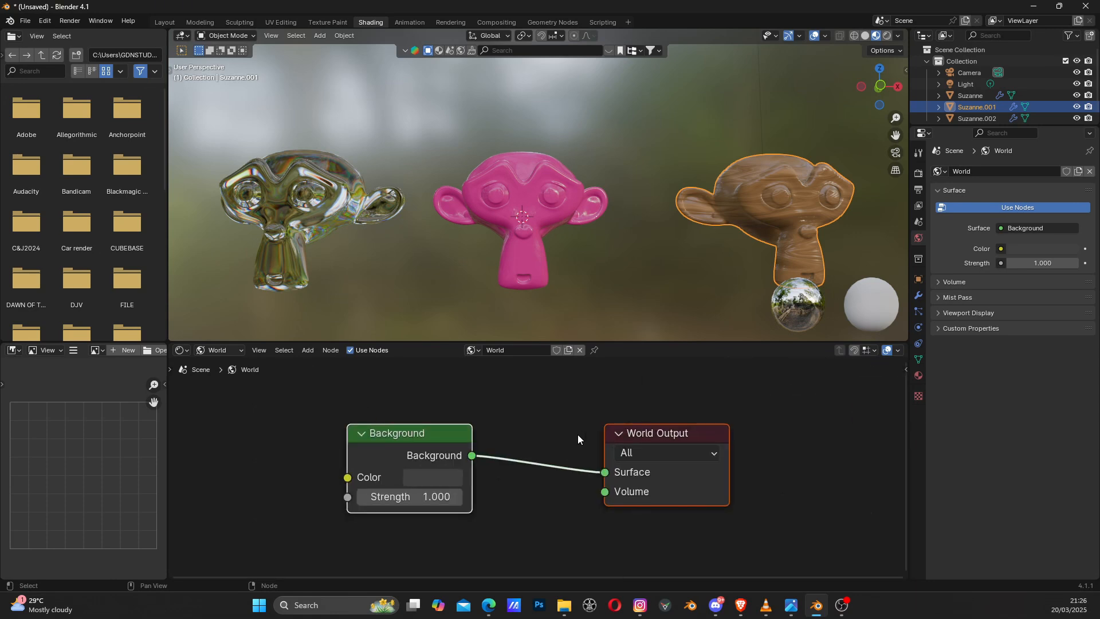
pyautogui.scroll(-1, 554, 452)
pyautogui.moveTo(554, 452); pyautogui.dragTo(647, 453, button='middle')
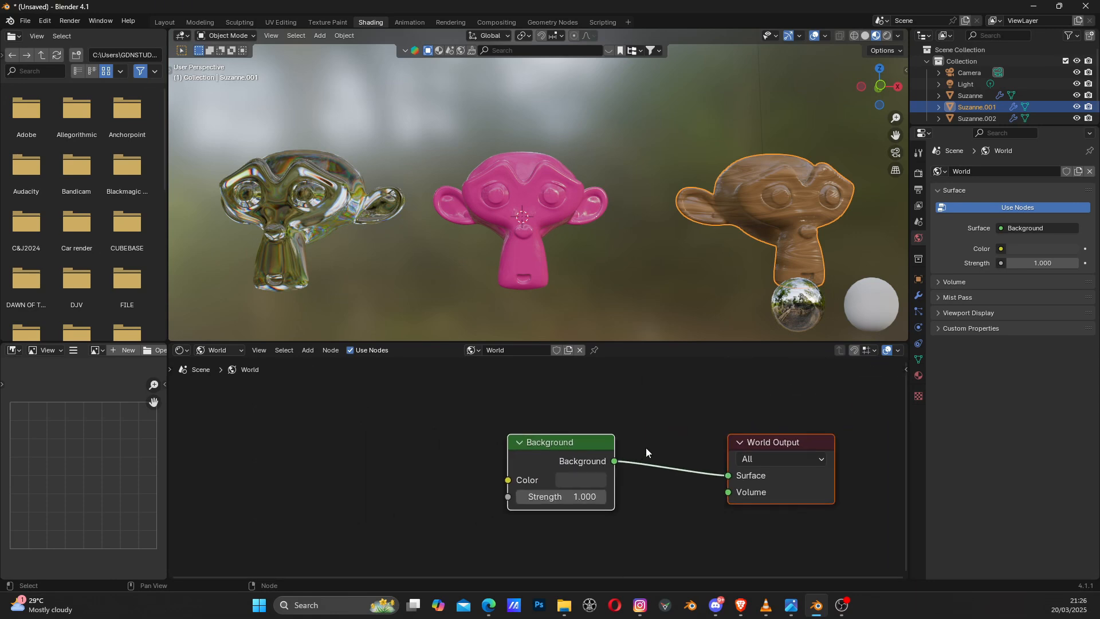
# Step: Add an Environment Texture node before the Background node and connect its Color output to the Background's Color input
pyautogui.click(538, 446)
pyautogui.hotkey('shift', 'a')
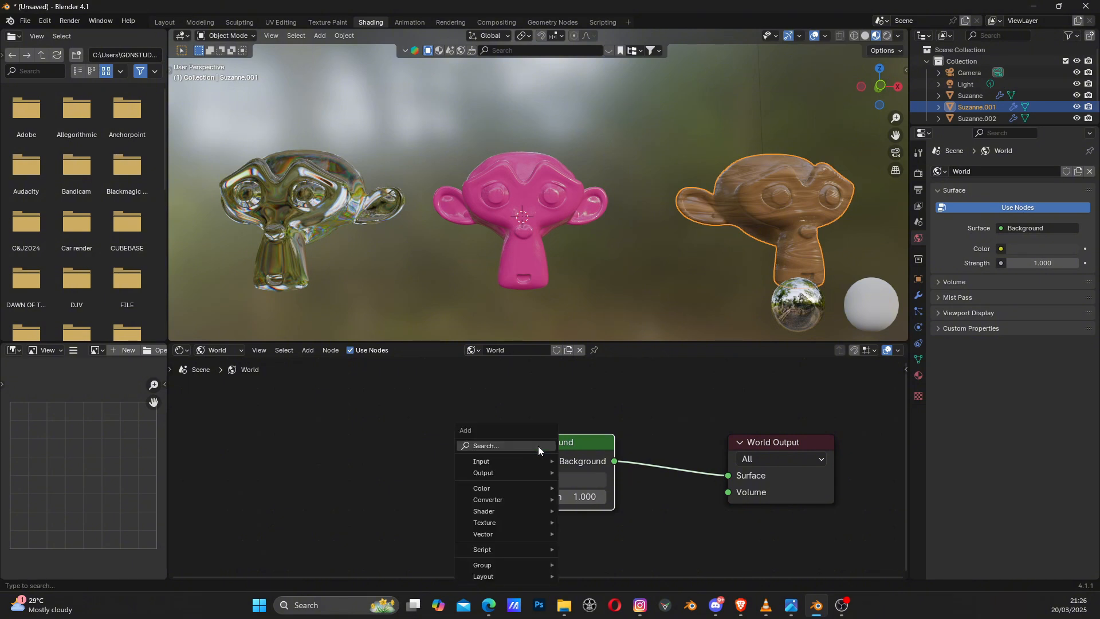
pyautogui.write('ENVI')
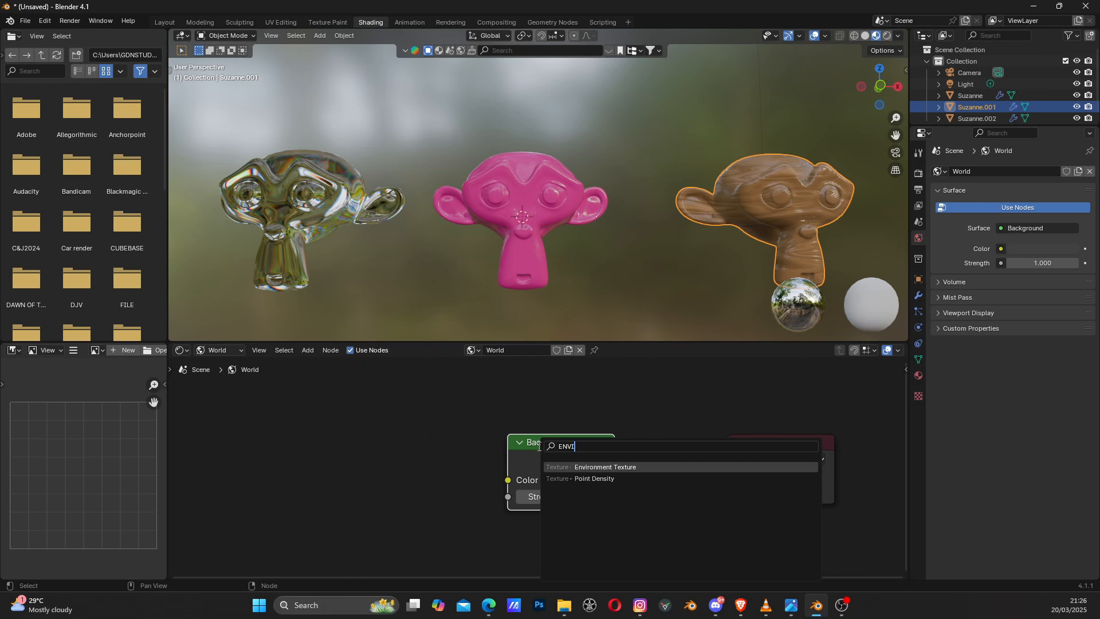
pyautogui.click(629, 466)
pyautogui.click(392, 449)
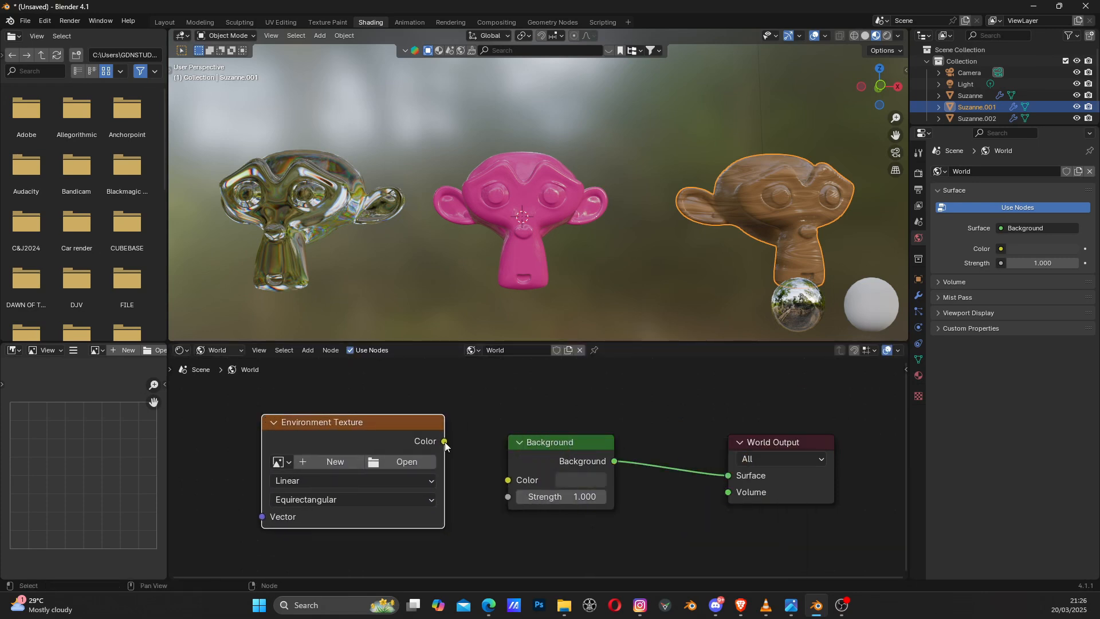
pyautogui.moveTo(442, 442); pyautogui.dragTo(508, 481)
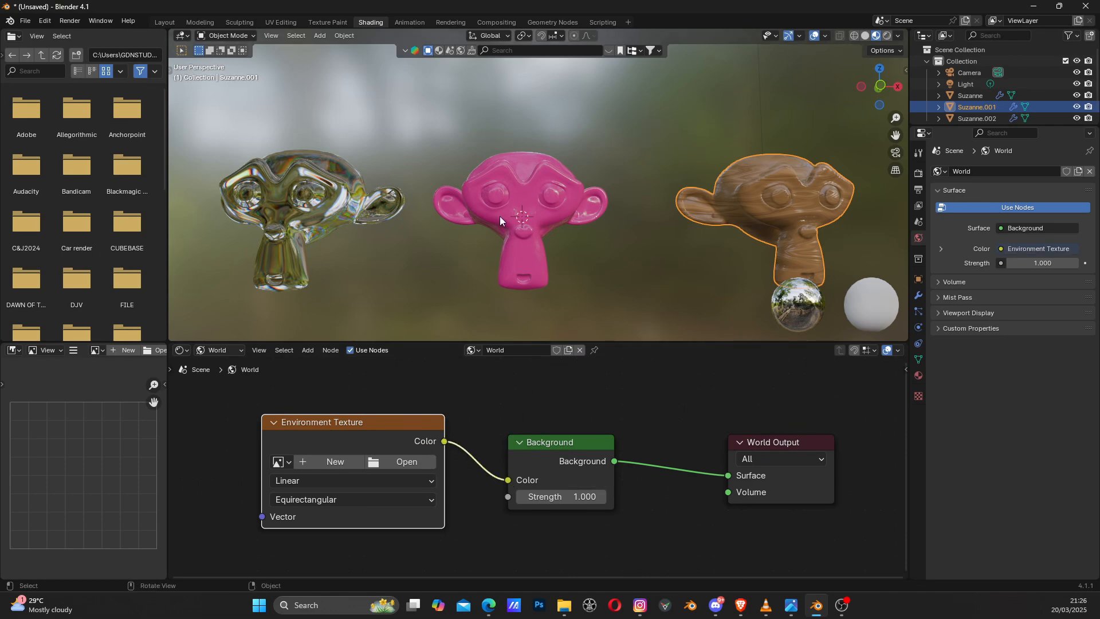
# Step: Preview the three heads in Rendered shading, and return the viewport to Material Preview
pyautogui.moveTo(499, 215); pyautogui.dragTo(419, 212, button='middle')
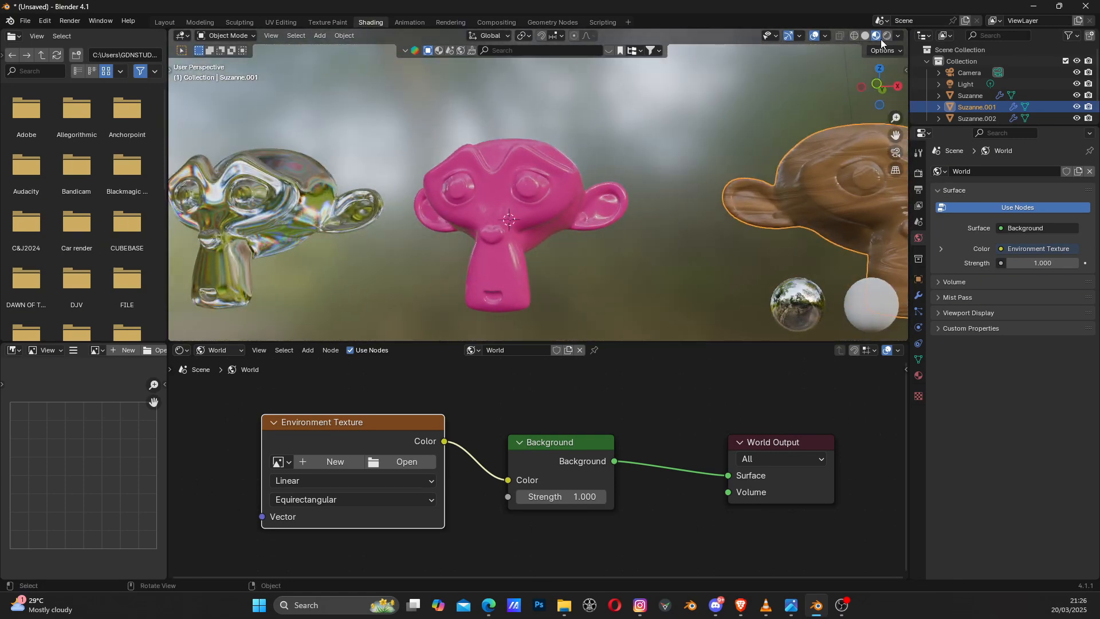
pyautogui.moveTo(639, 221); pyautogui.dragTo(555, 204, button='middle')
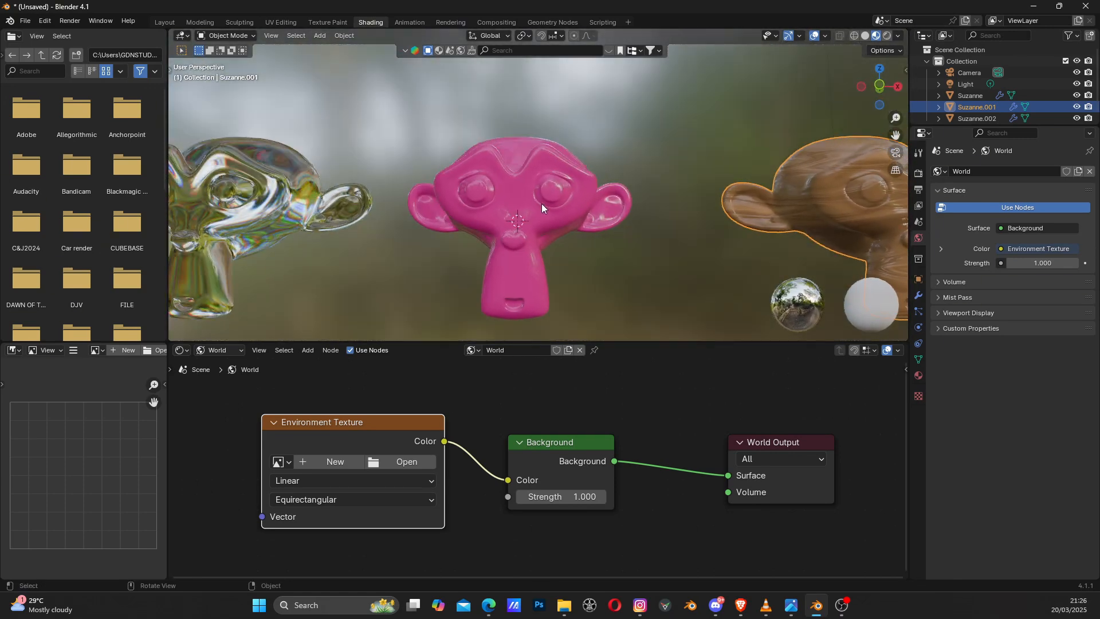
pyautogui.click(888, 37)
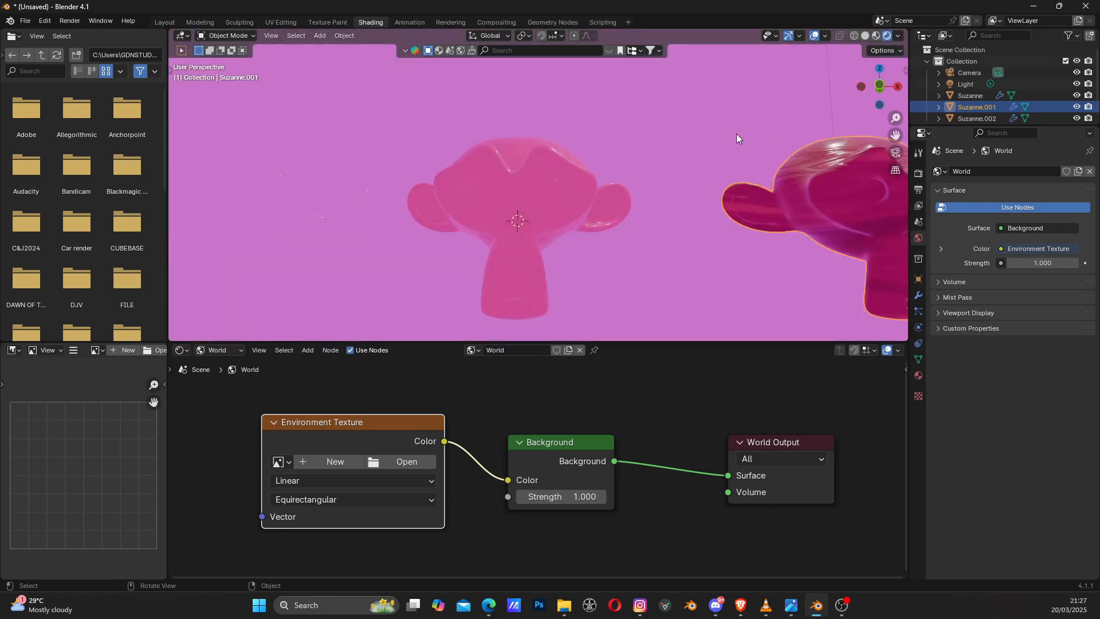
pyautogui.click(876, 36)
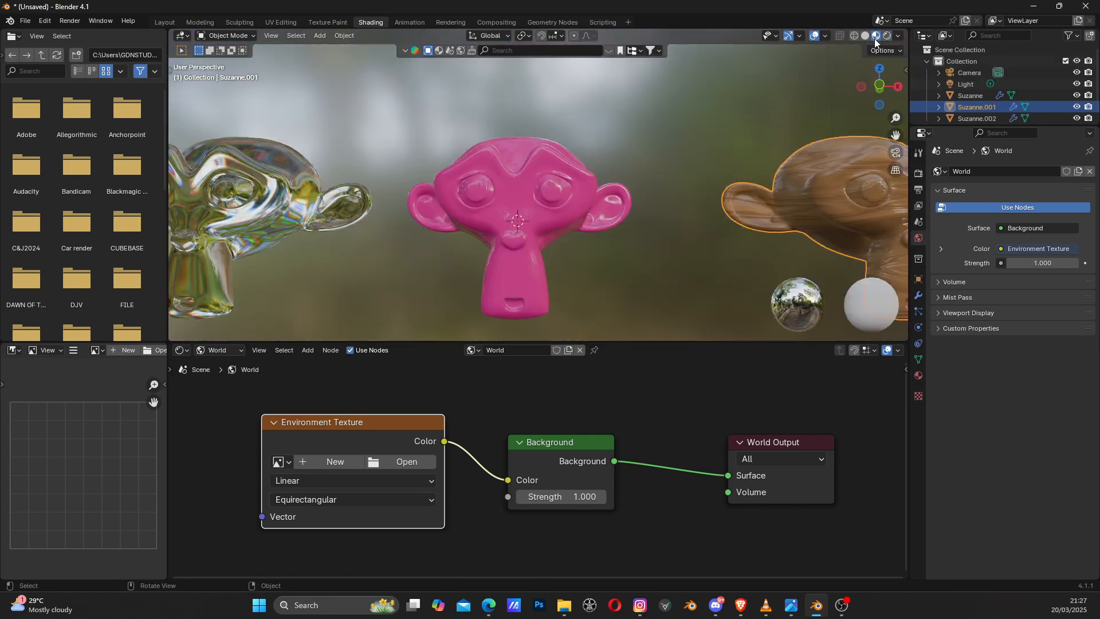
# Step: Select the pink plastic Suzanne and set the viewport shading to Rendered
pyautogui.click(498, 209)
pyautogui.press('z')
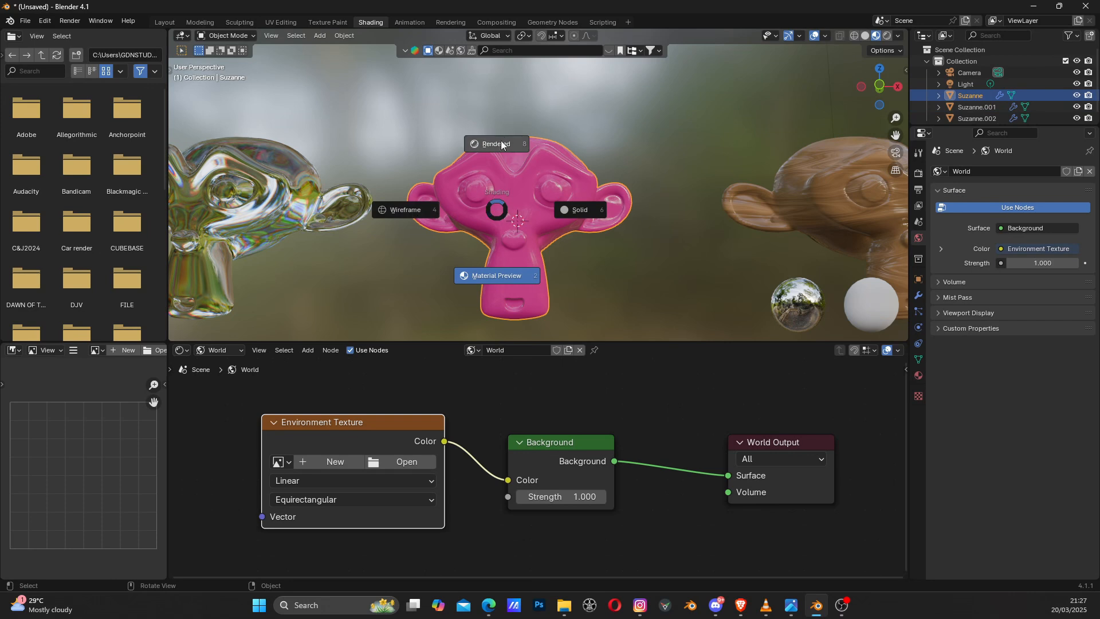
pyautogui.click(501, 143)
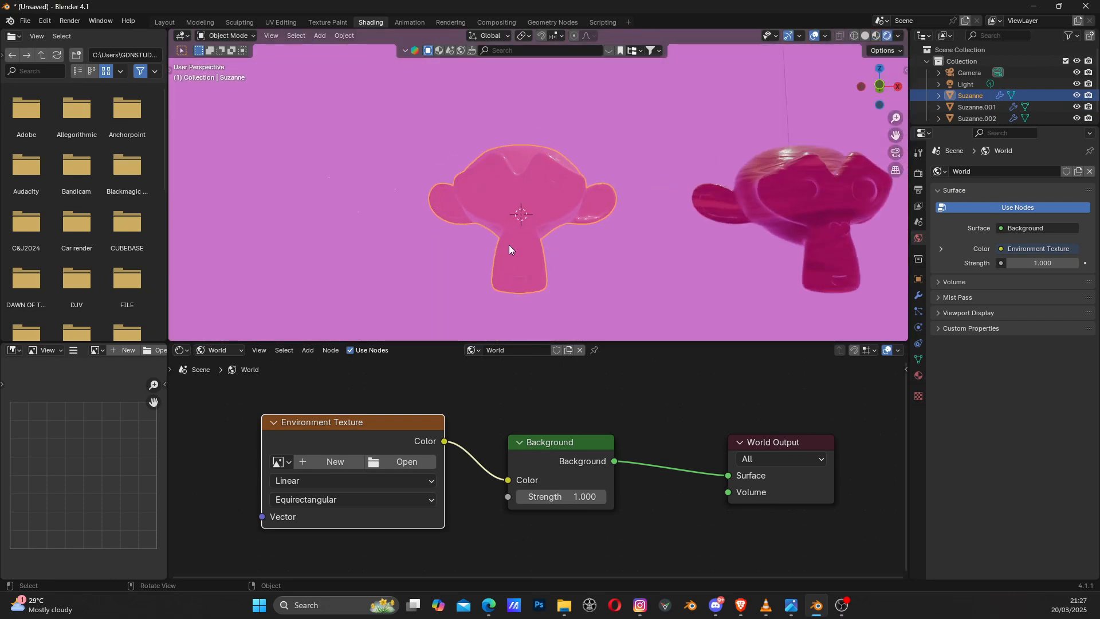
pyautogui.moveTo(509, 245); pyautogui.dragTo(528, 233, button='middle')
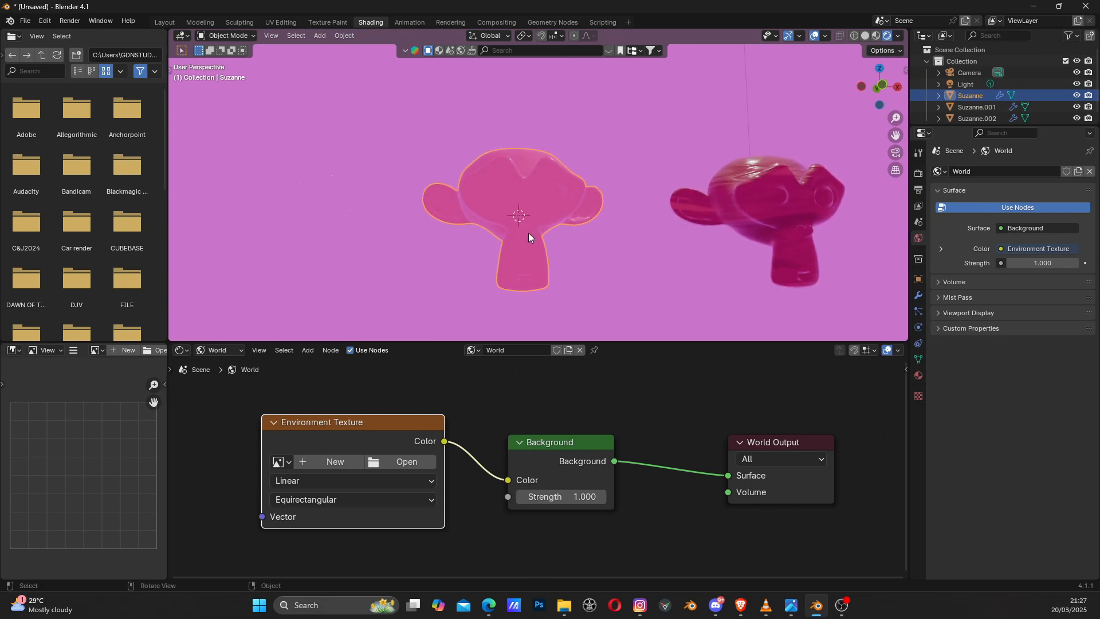
pyautogui.scroll(2, 547, 250)
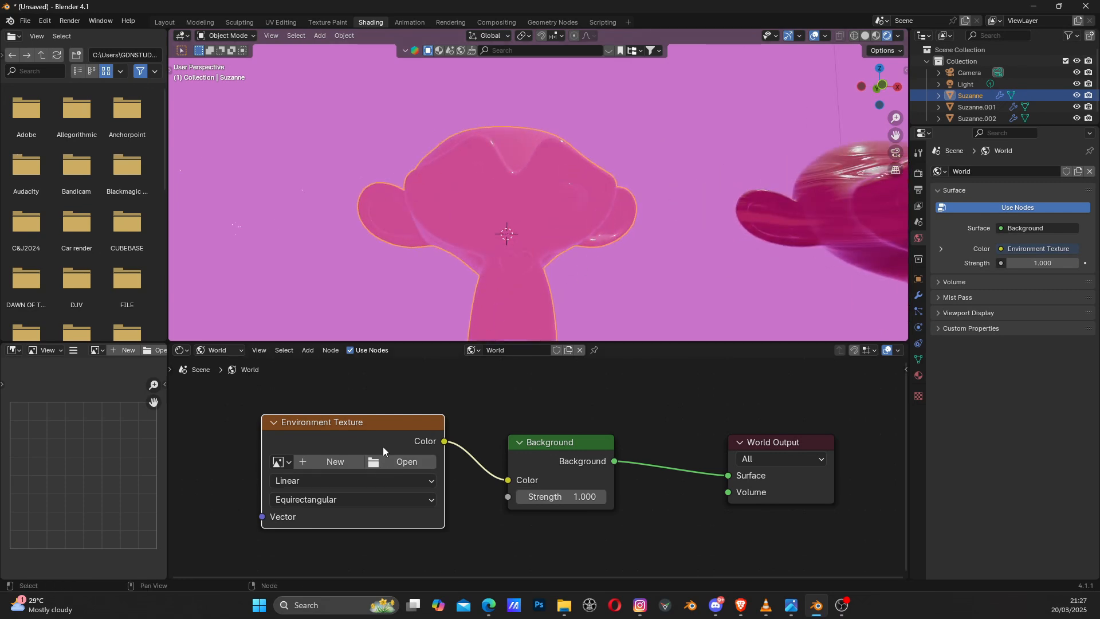
# Step: Nudge the Environment Texture node aside, browse for its image, and choose brown_photostudio_05_2k.hdr in the HDRI folder
pyautogui.moveTo(383, 446)
pyautogui.mouseDown()
pyautogui.moveTo(371, 470)
pyautogui.moveTo(374, 437)
pyautogui.mouseUp()
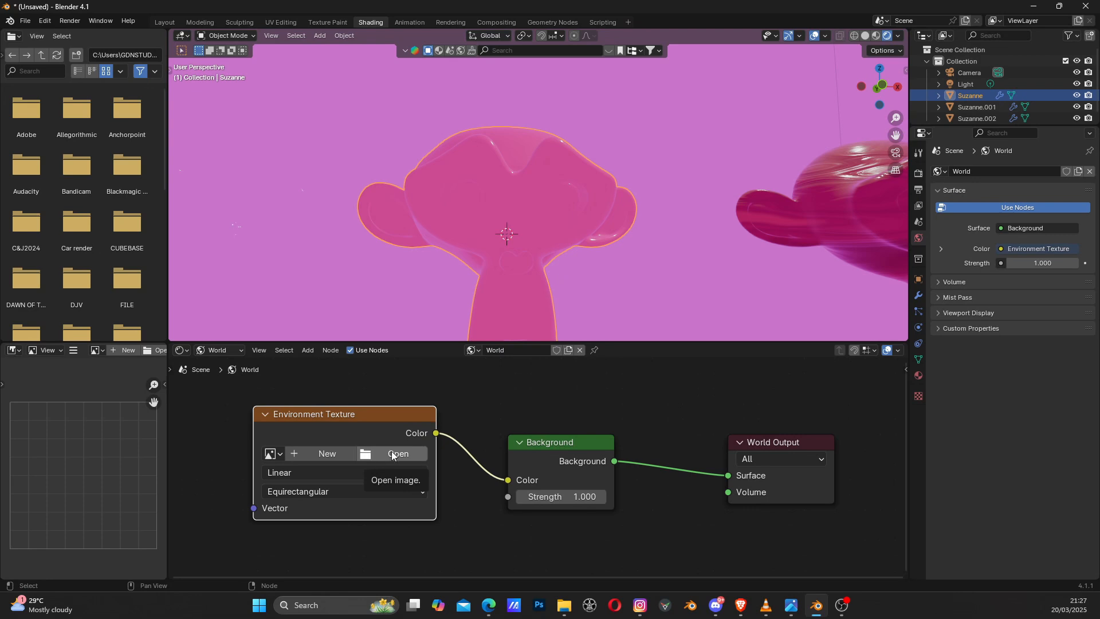
pyautogui.click(390, 453)
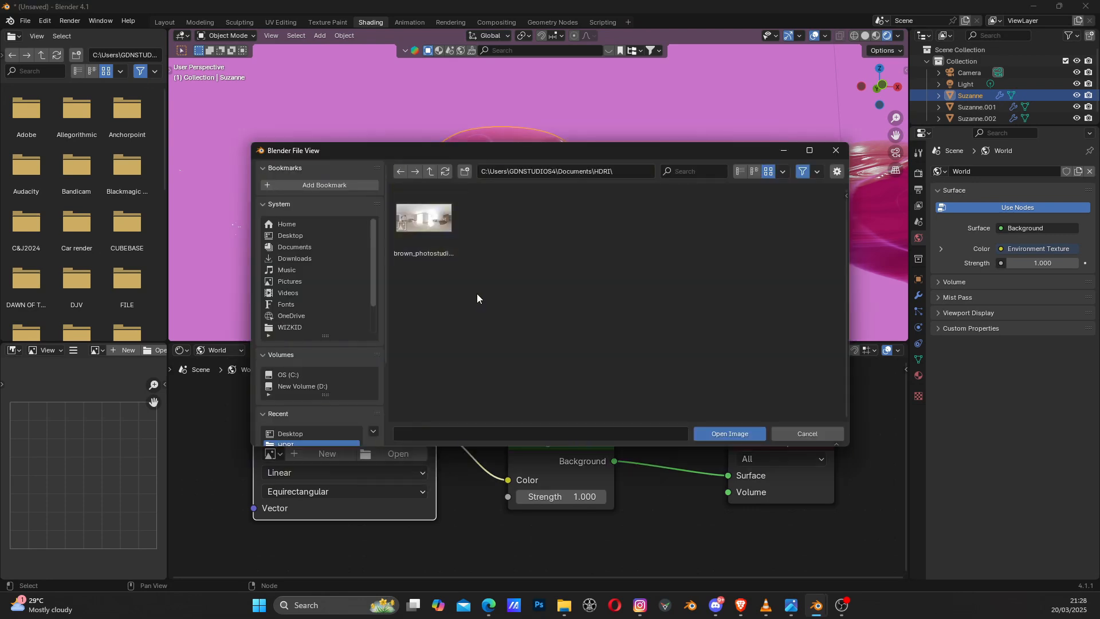
pyautogui.click(425, 222)
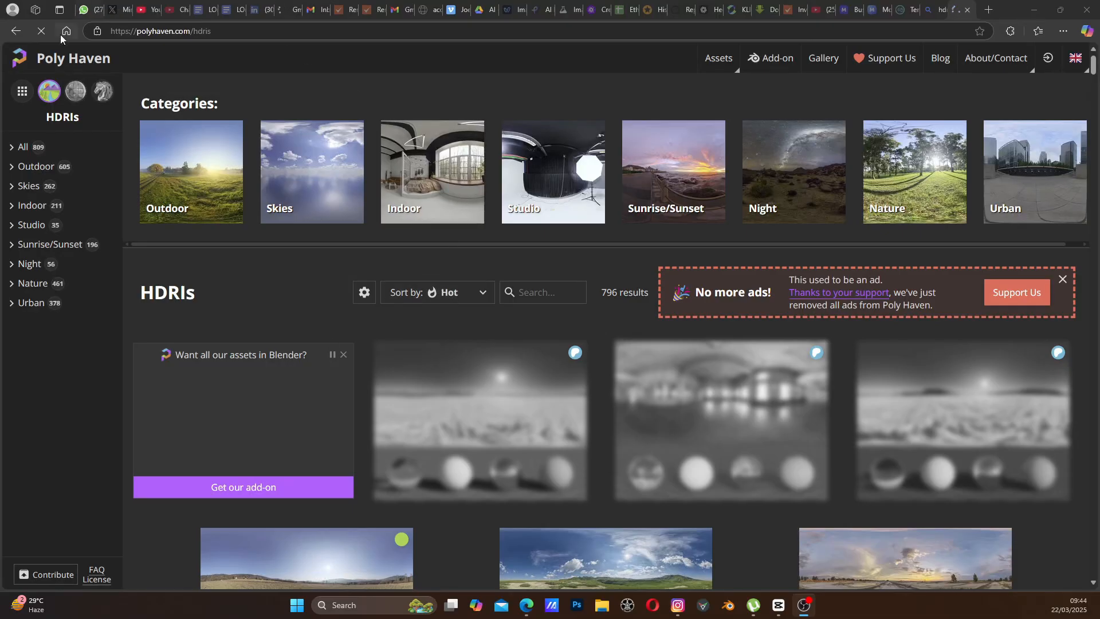
# Step: Switch to the web browser and look through the HDRIs offered on polyhaven.com/hdris
pyautogui.scroll(-6, 458, 232)
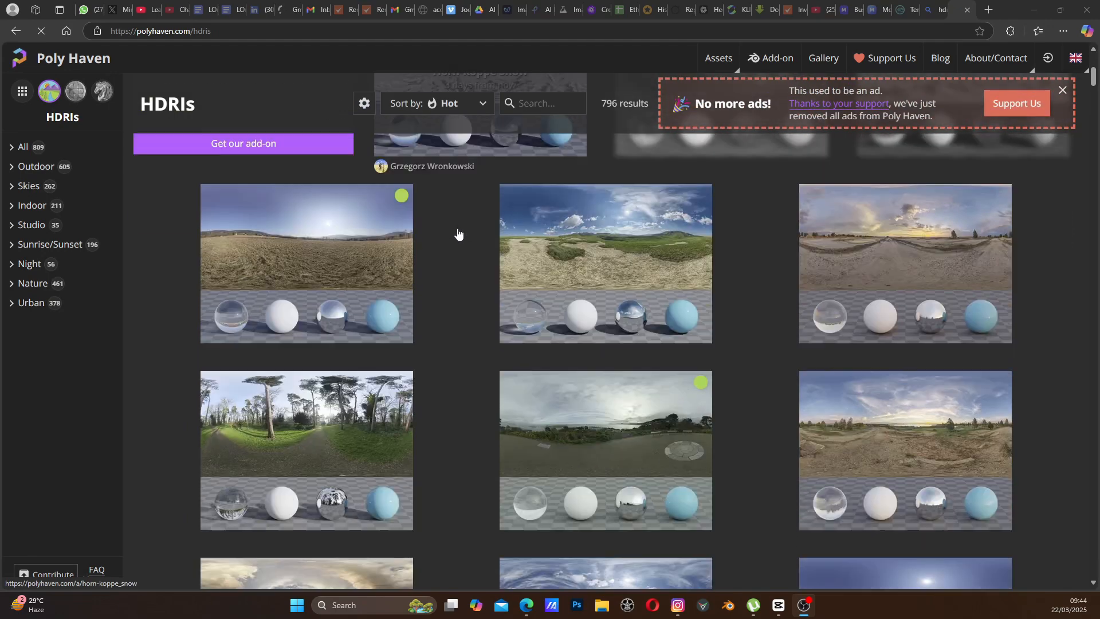
pyautogui.scroll(-10, 470, 244)
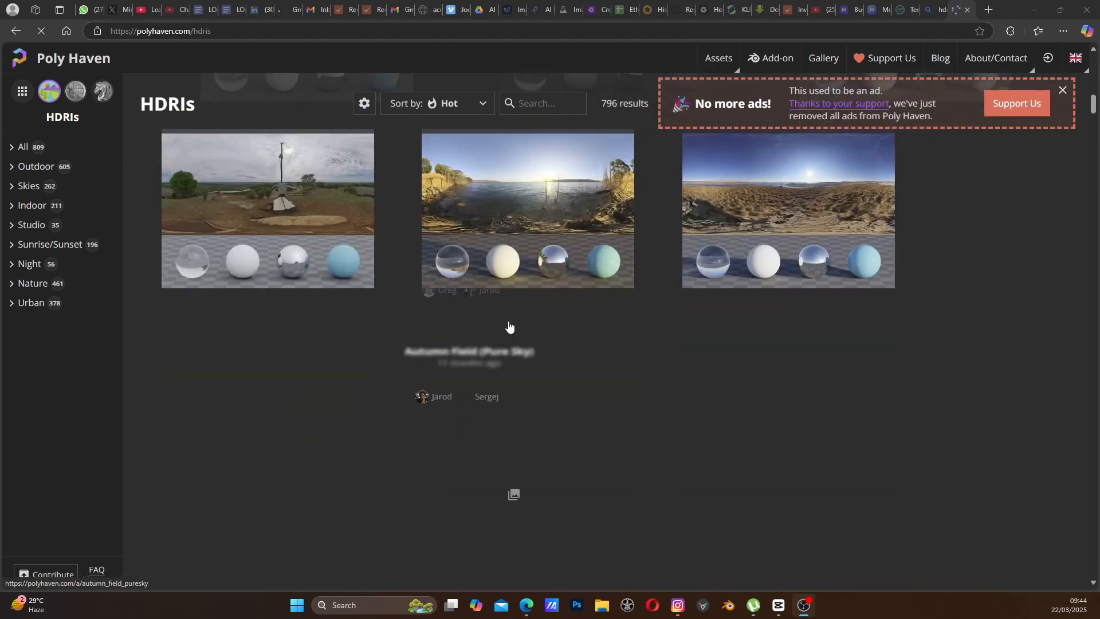
pyautogui.scroll(-2, 509, 327)
pyautogui.scroll(15, 512, 329)
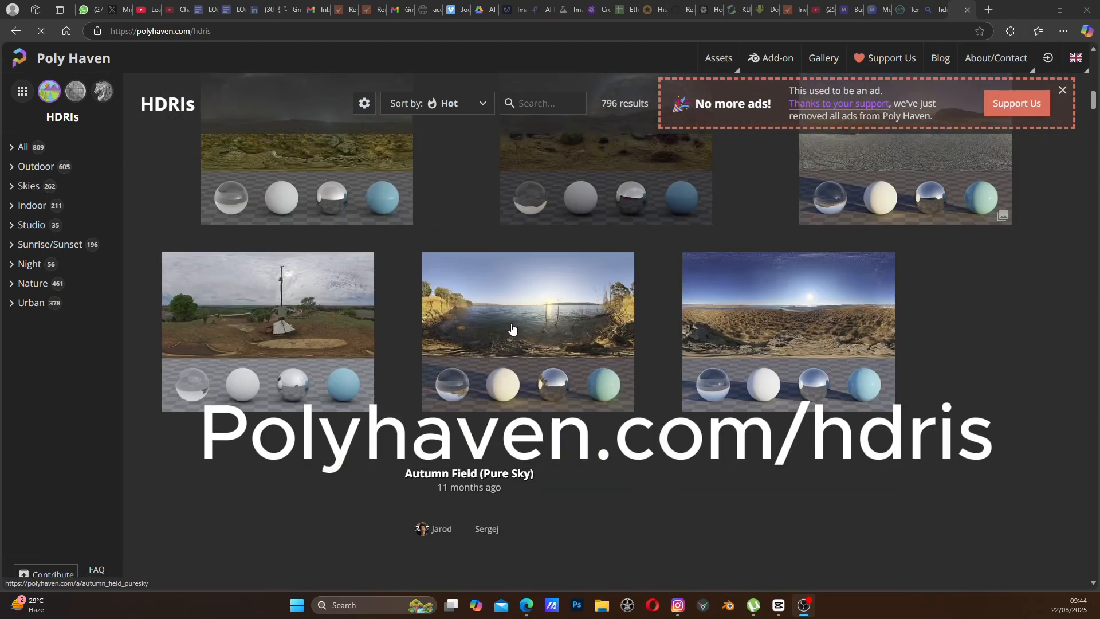
pyautogui.scroll(5, 513, 328)
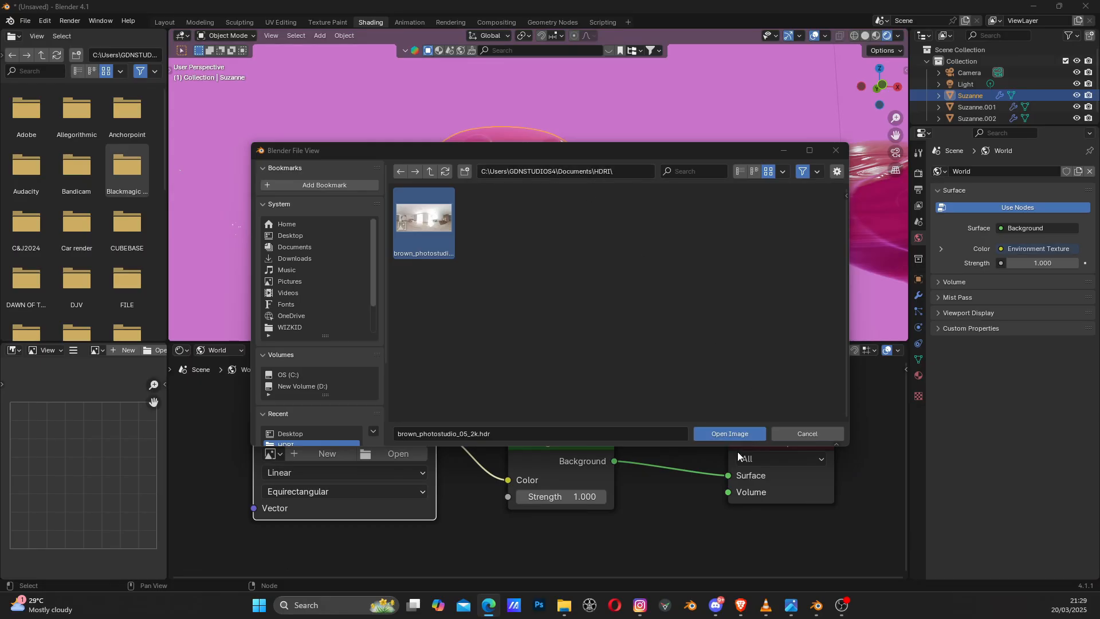
# Step: Back in Blender, load the chosen brown_photostudio_05_2k.hdr as the environment image and inspect the heads under it from all around
pyautogui.click(725, 433)
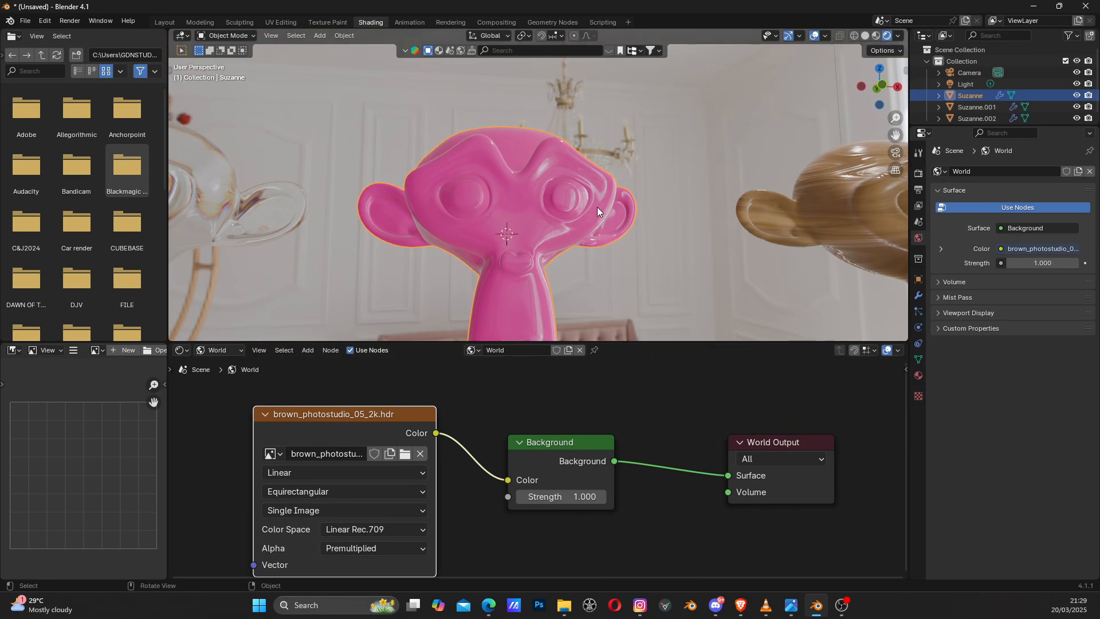
pyautogui.moveTo(538, 219); pyautogui.dragTo(789, 236, button='middle')
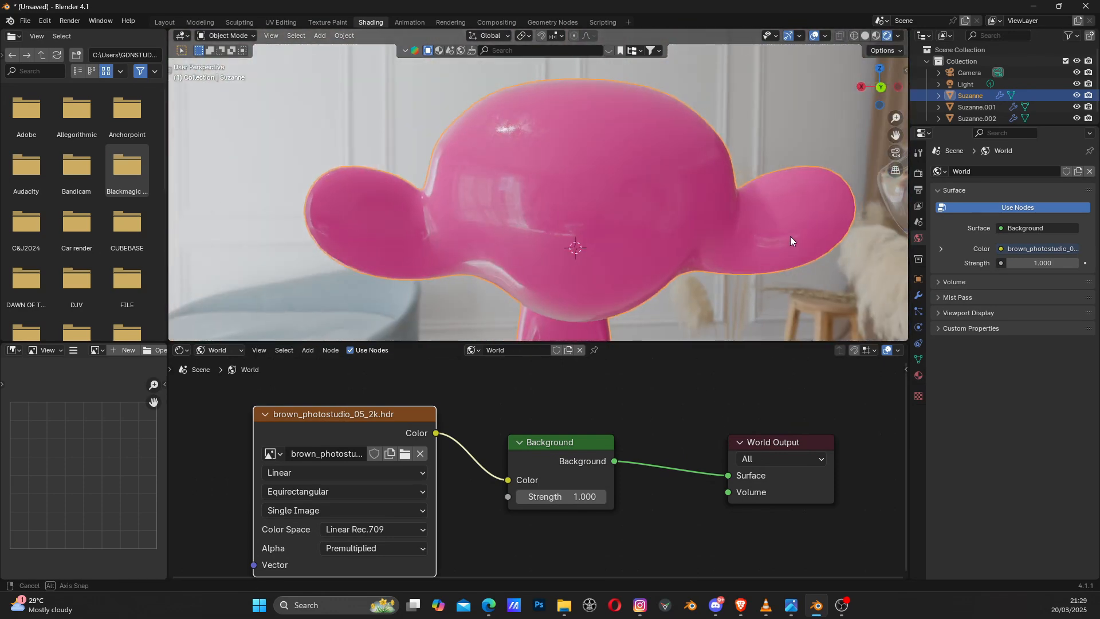
pyautogui.moveTo(568, 241); pyautogui.dragTo(728, 247, button='middle')
pyautogui.scroll(-3, 601, 246)
pyautogui.moveTo(505, 225); pyautogui.dragTo(648, 243, button='middle')
pyautogui.scroll(-5, 648, 243)
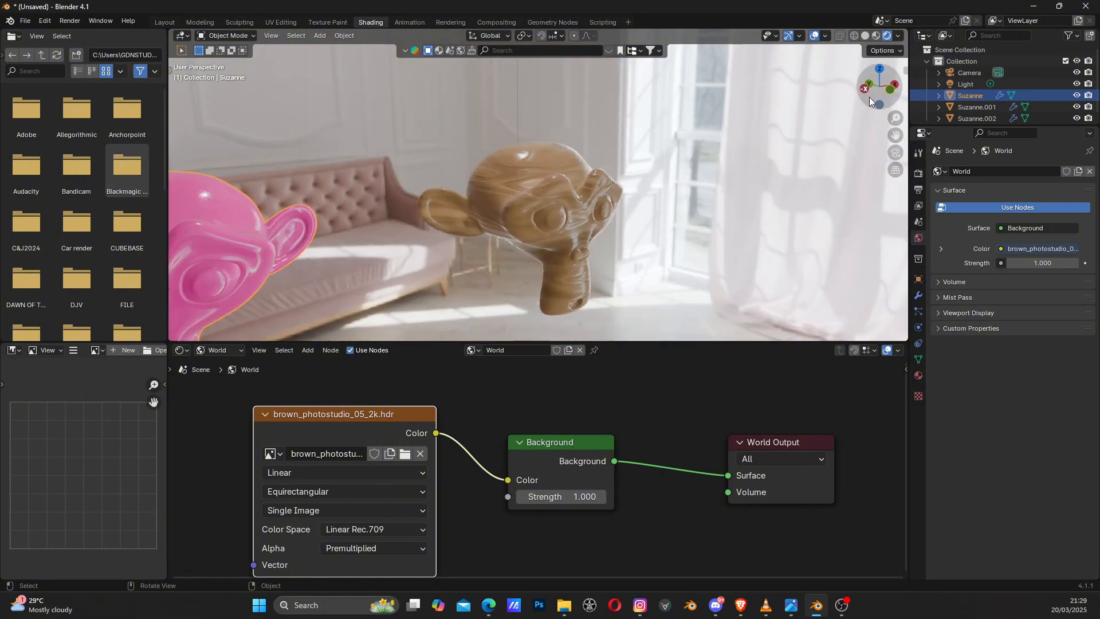
# Step: Switch the render engine to Cycles and set its device to GPU Compute
pyautogui.moveTo(877, 92); pyautogui.dragTo(500, 234)
pyautogui.keyDown('shift'); pyautogui.moveTo(402, 223); pyautogui.dragTo(708, 215, button='middle'); pyautogui.keyUp('shift')
pyautogui.keyDown('shift'); pyautogui.moveTo(480, 225); pyautogui.dragTo(669, 215, button='middle'); pyautogui.keyUp('shift')
pyautogui.moveTo(589, 215)
pyautogui.mouseDown(button='middle')
pyautogui.moveTo(751, 209)
pyautogui.moveTo(579, 215)
pyautogui.mouseUp(button='middle')
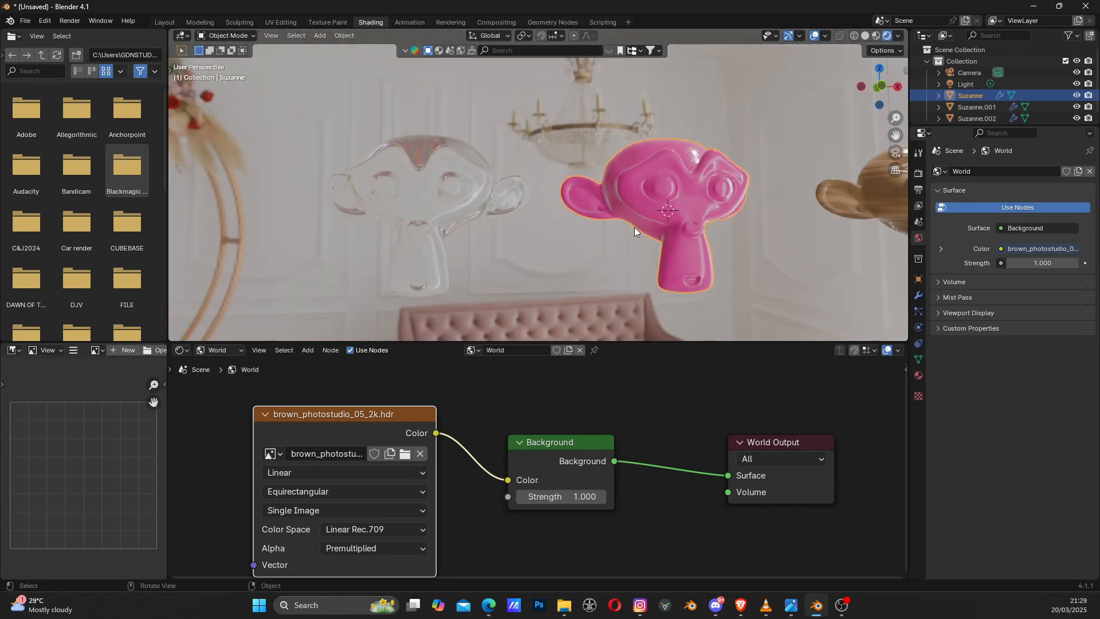
pyautogui.keyDown('shift'); pyautogui.moveTo(682, 217); pyautogui.dragTo(529, 211, button='middle'); pyautogui.keyUp('shift')
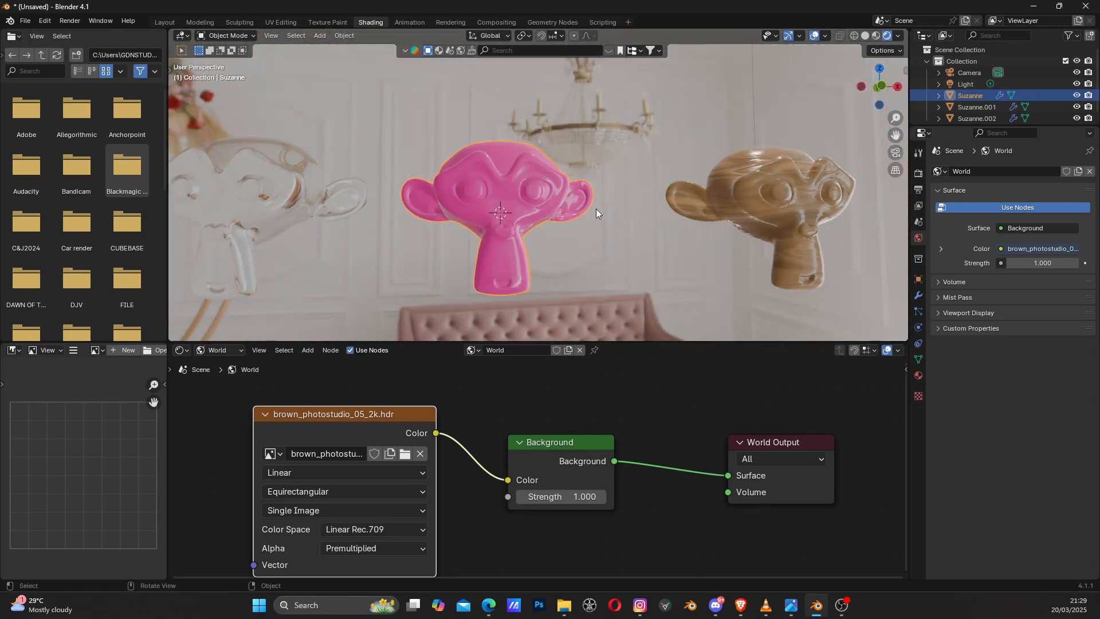
pyautogui.click(919, 173)
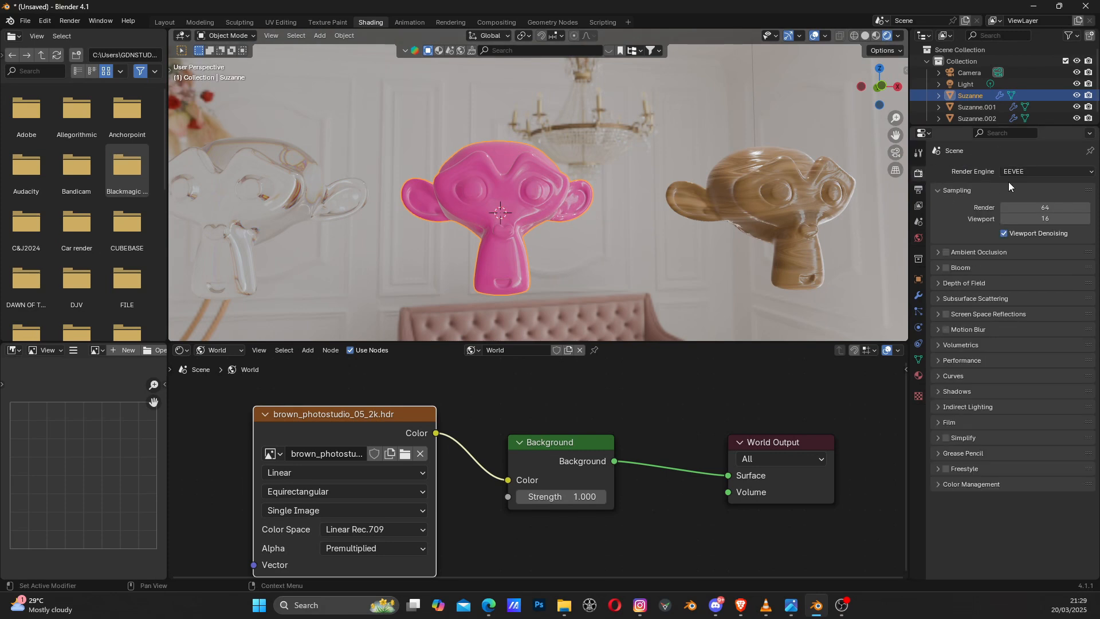
pyautogui.click(1022, 173)
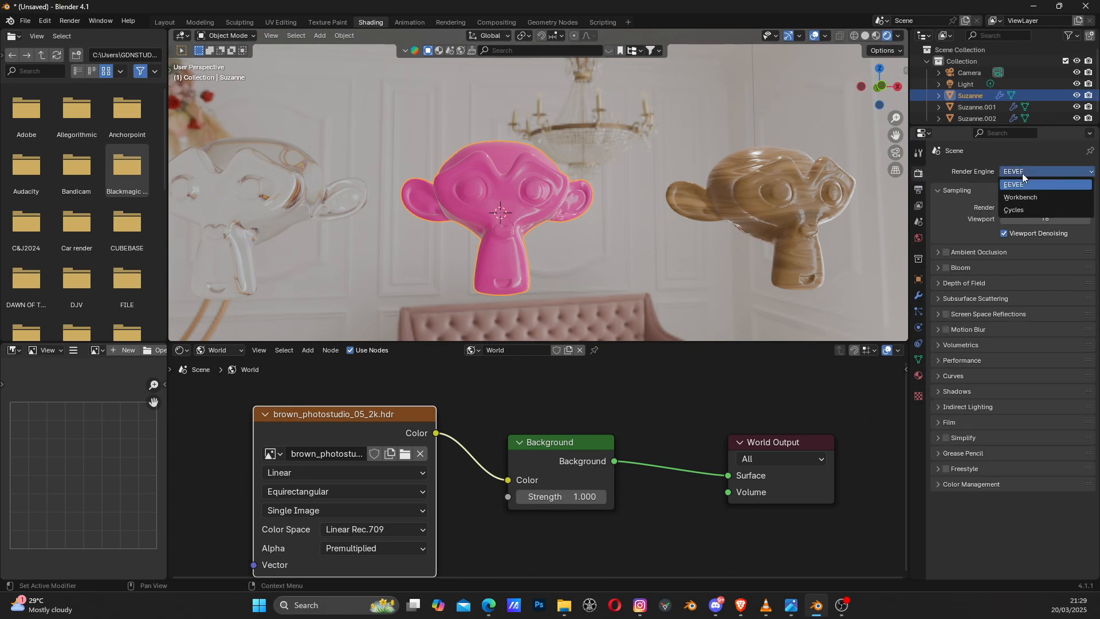
pyautogui.click(1024, 209)
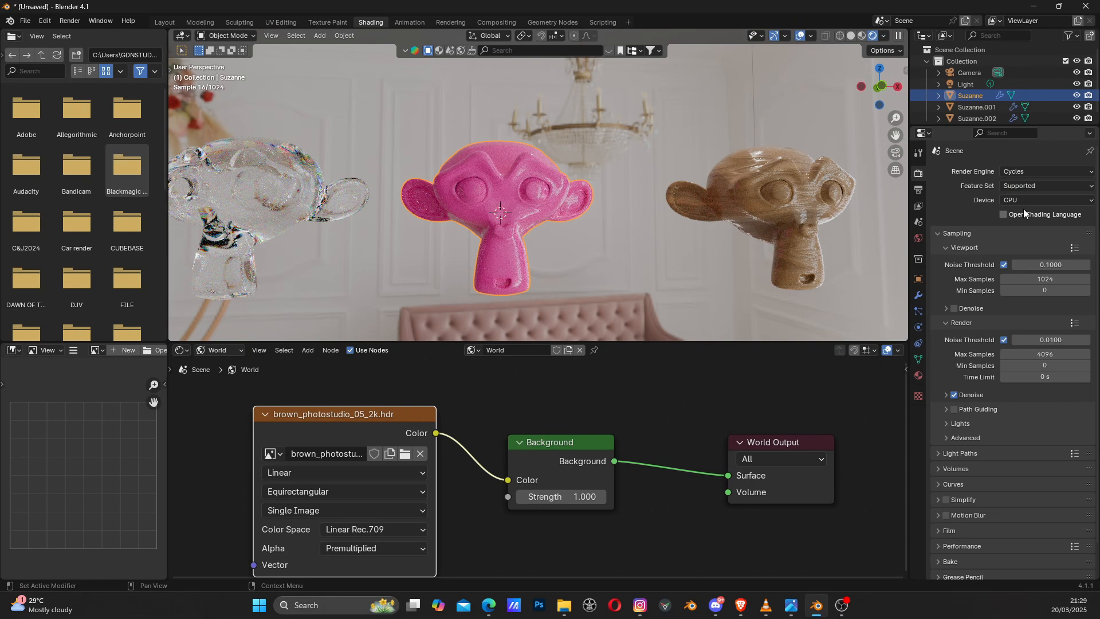
pyautogui.click(1023, 200)
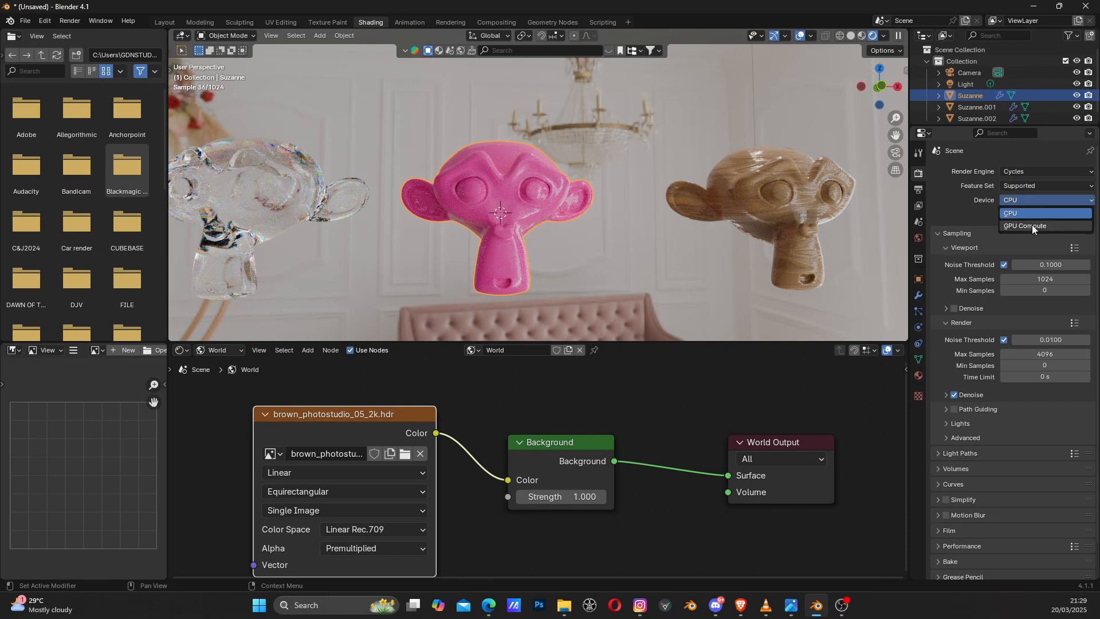
pyautogui.click(1033, 225)
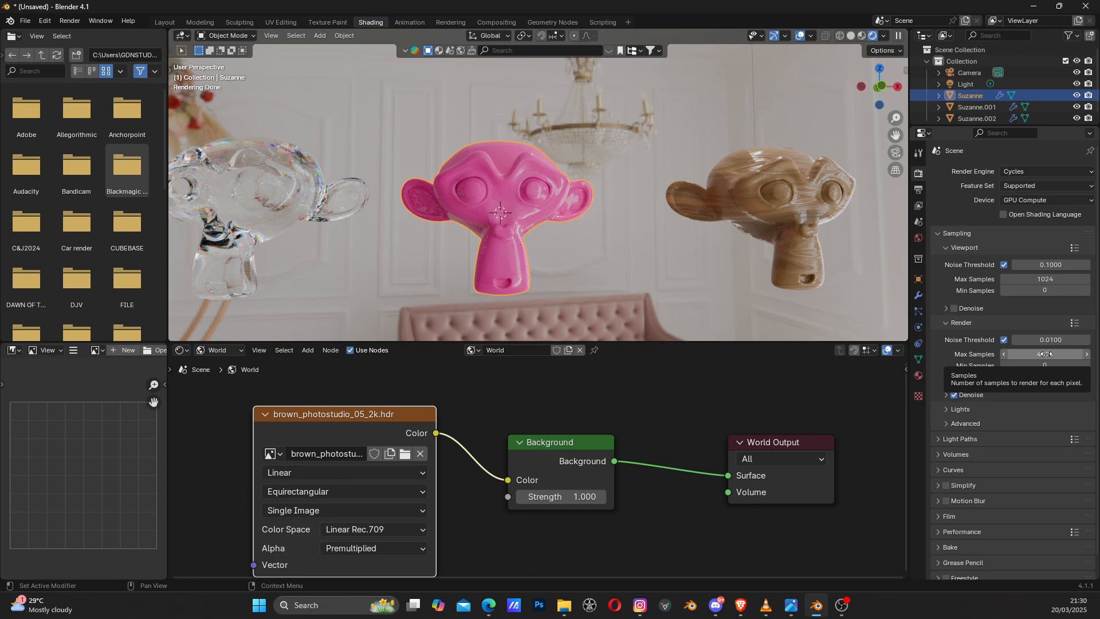
# Step: Set the render Max Samples to 20 and turn off Light Tree in the Lights sampling settings
pyautogui.click(1046, 354)
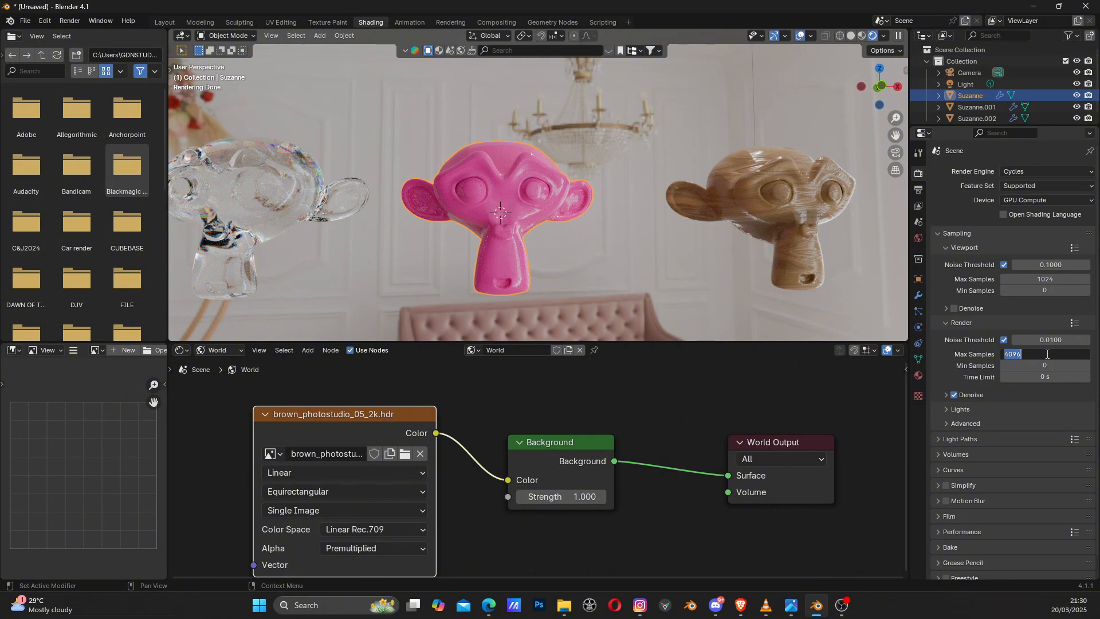
pyautogui.write('10')
pyautogui.press('Return')
pyautogui.click(1047, 355)
pyautogui.write('20')
pyautogui.press('Return')
pyautogui.click(948, 409)
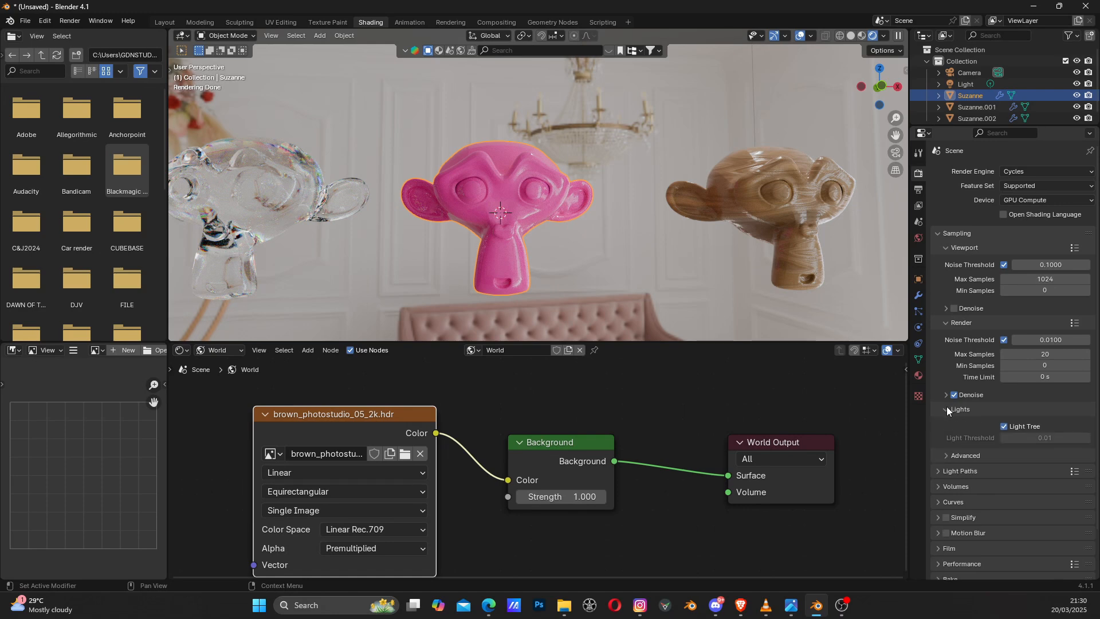
pyautogui.click(1004, 426)
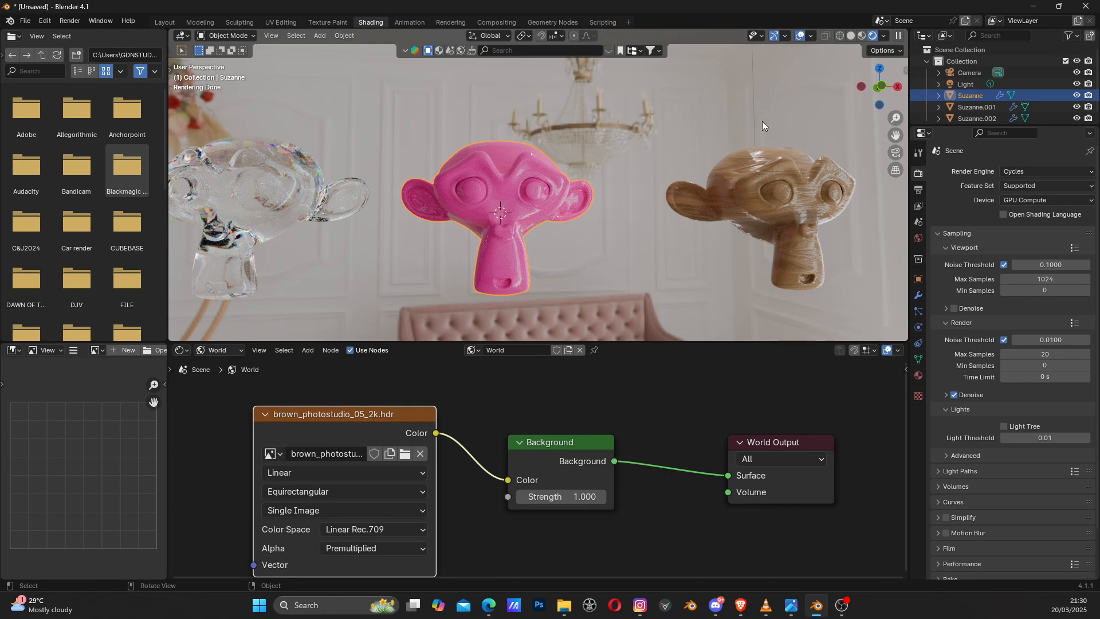
# Step: Look through the scene camera and lock the camera to the view
pyautogui.click(895, 153)
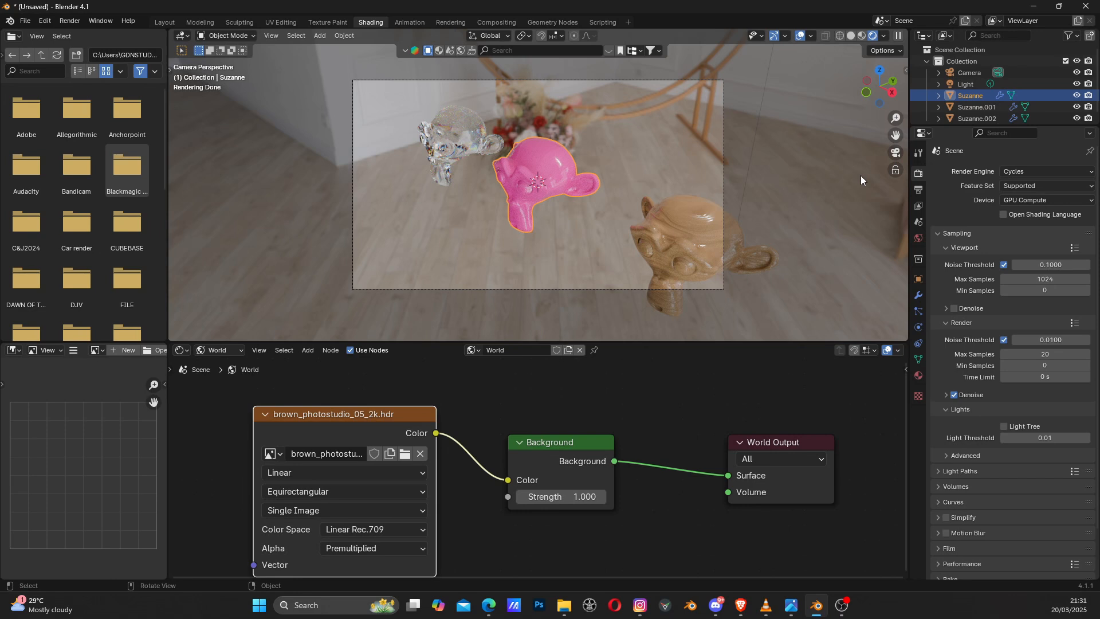
pyautogui.press('n')
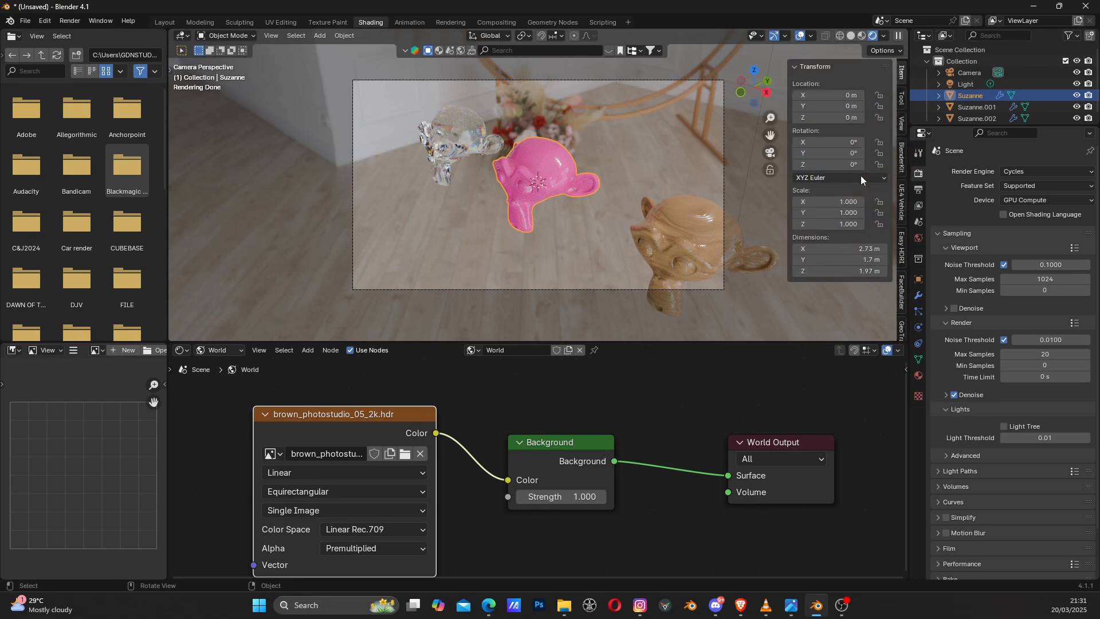
pyautogui.click(902, 122)
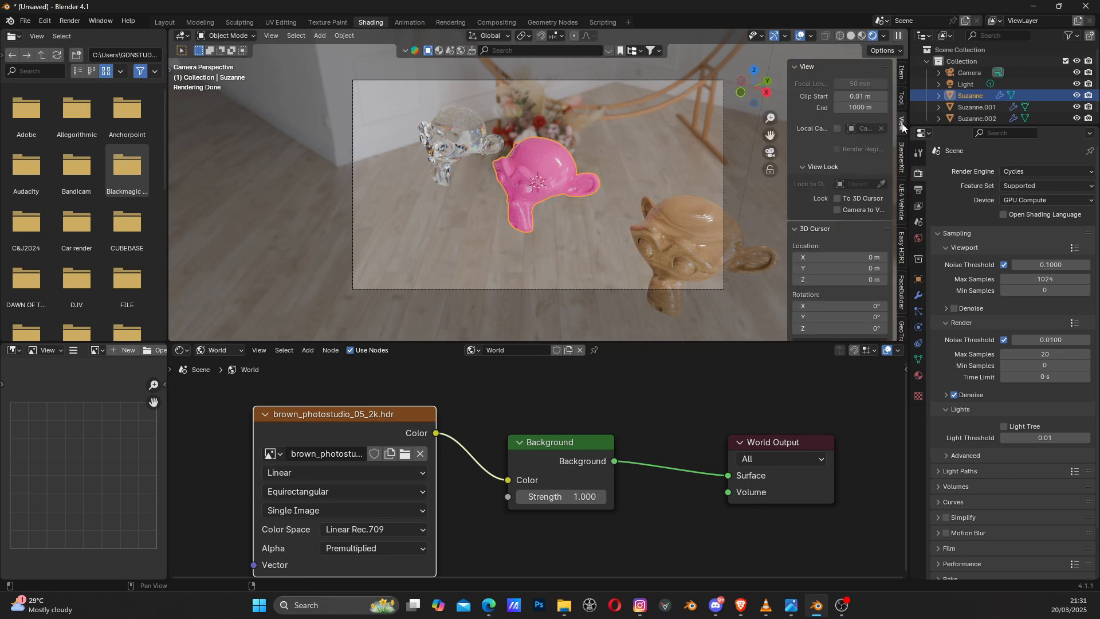
pyautogui.click(838, 210)
pyautogui.press('n')
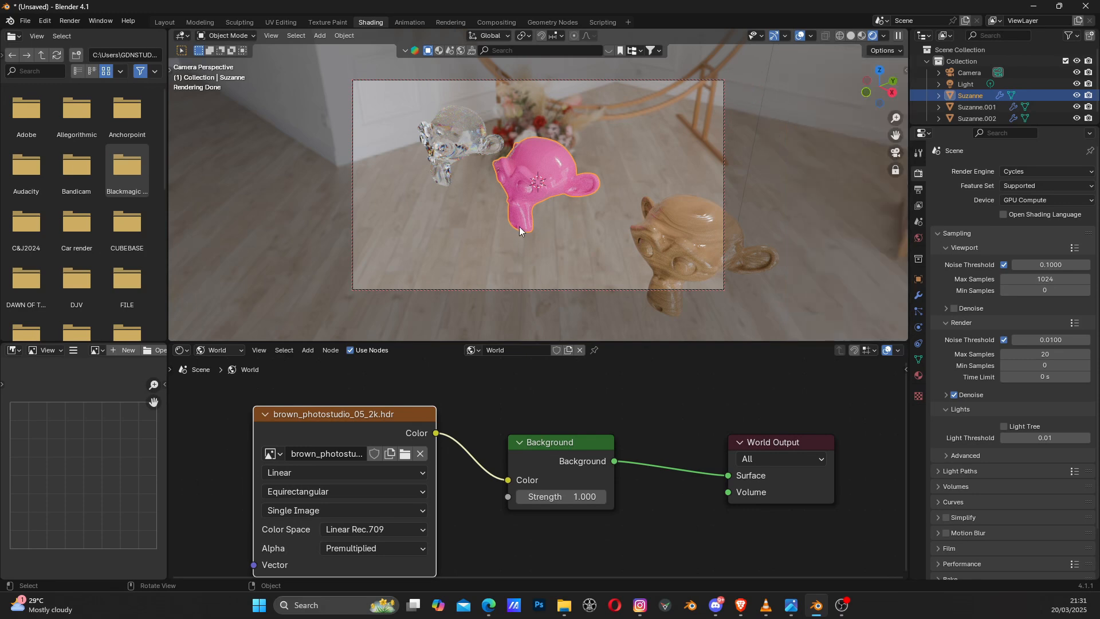
# Step: Frame all three Suzanne heads from the front in the camera and render the image
pyautogui.moveTo(520, 227); pyautogui.dragTo(581, 186, button='middle')
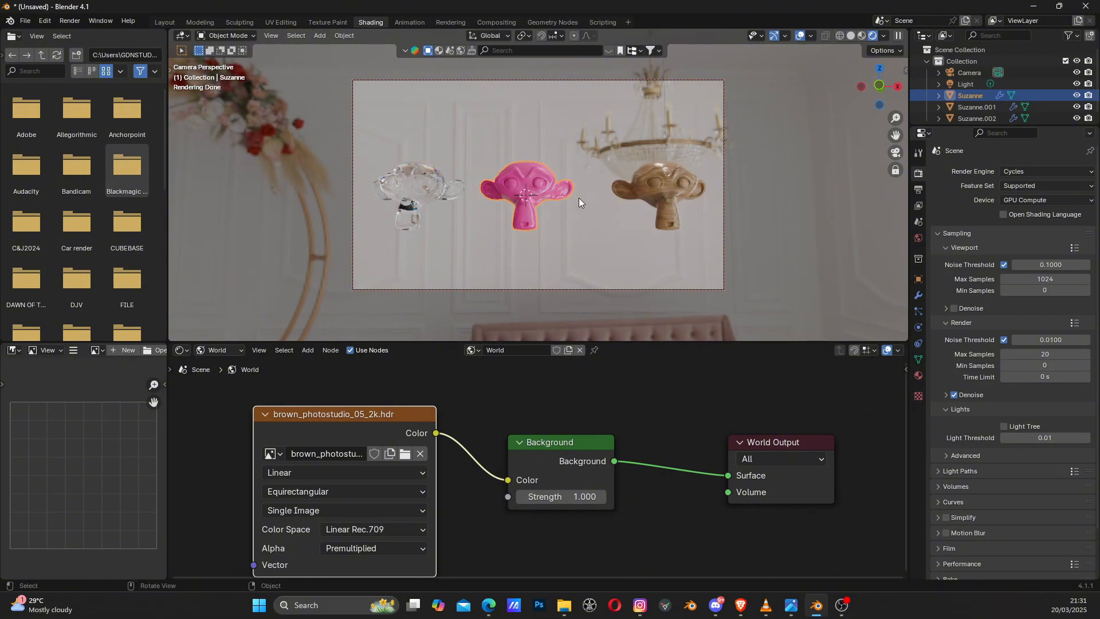
pyautogui.click(67, 25)
pyautogui.click(96, 38)
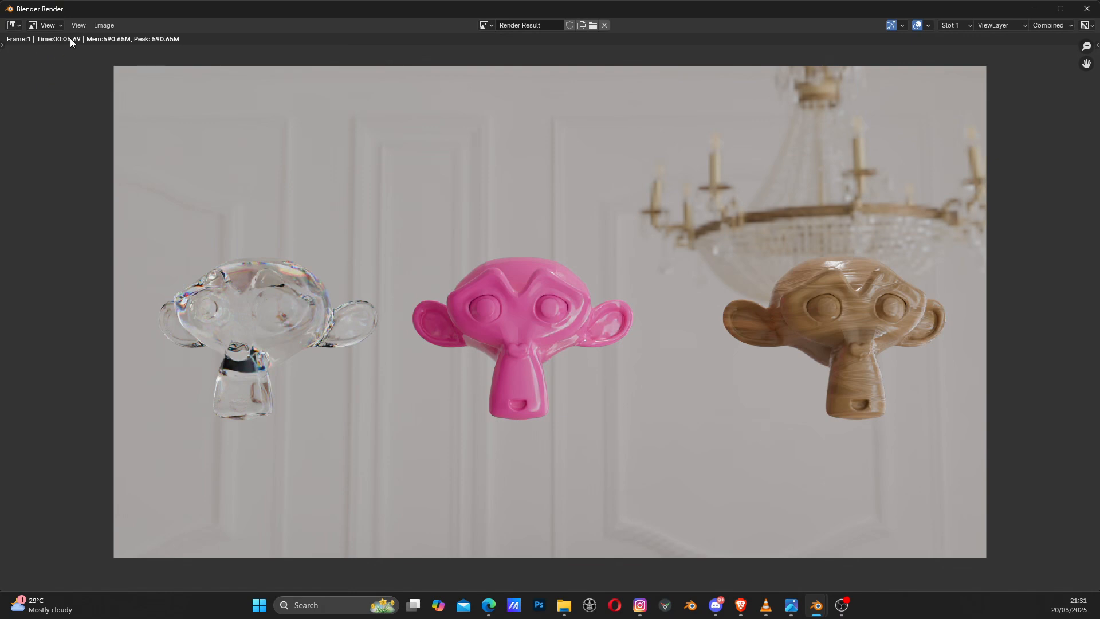
# Step: Examine the pink plastic head's eyes and surface reflections up close in the rendered image
pyautogui.scroll(8, 658, 341)
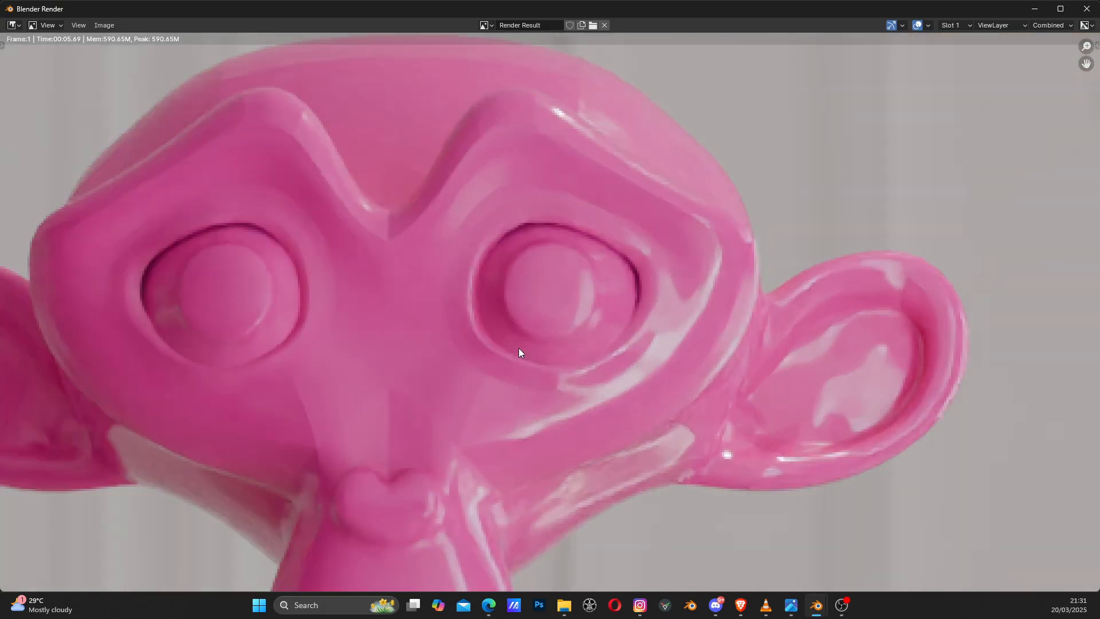
pyautogui.scroll(2, 642, 291)
pyautogui.scroll(2, 721, 253)
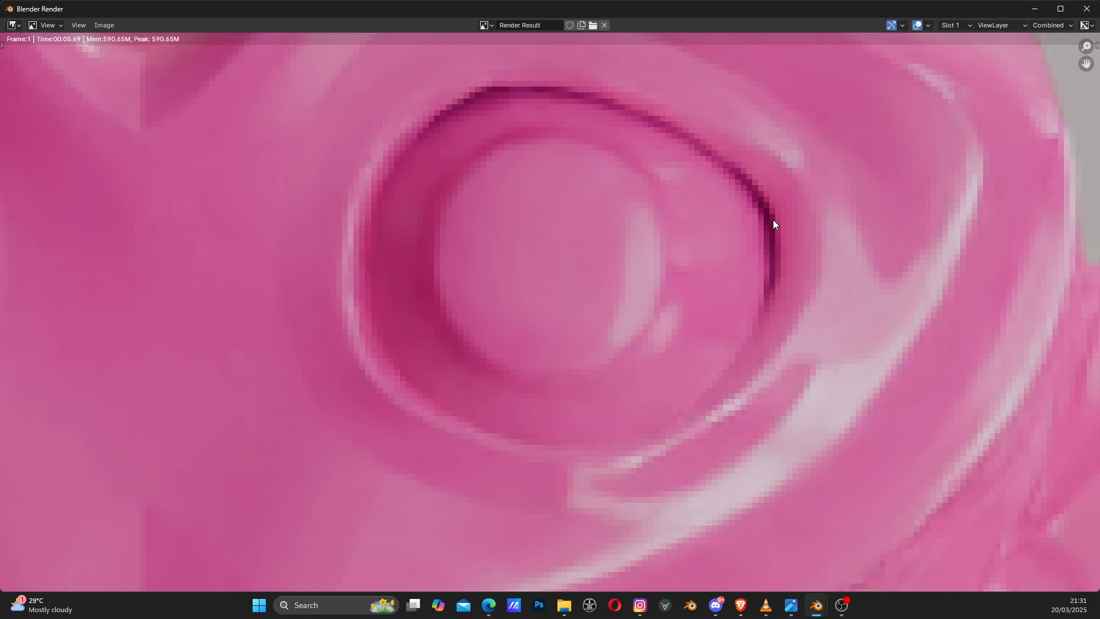
pyautogui.scroll(-4, 773, 220)
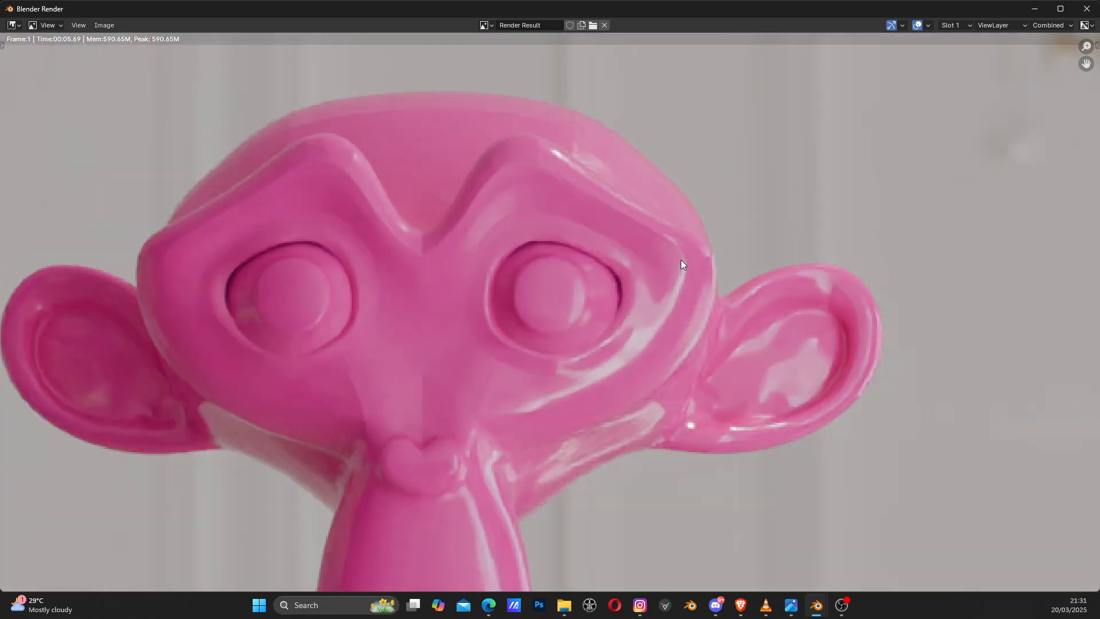
pyautogui.scroll(-7, 680, 259)
pyautogui.scroll(3, 497, 304)
pyautogui.scroll(-2, 361, 325)
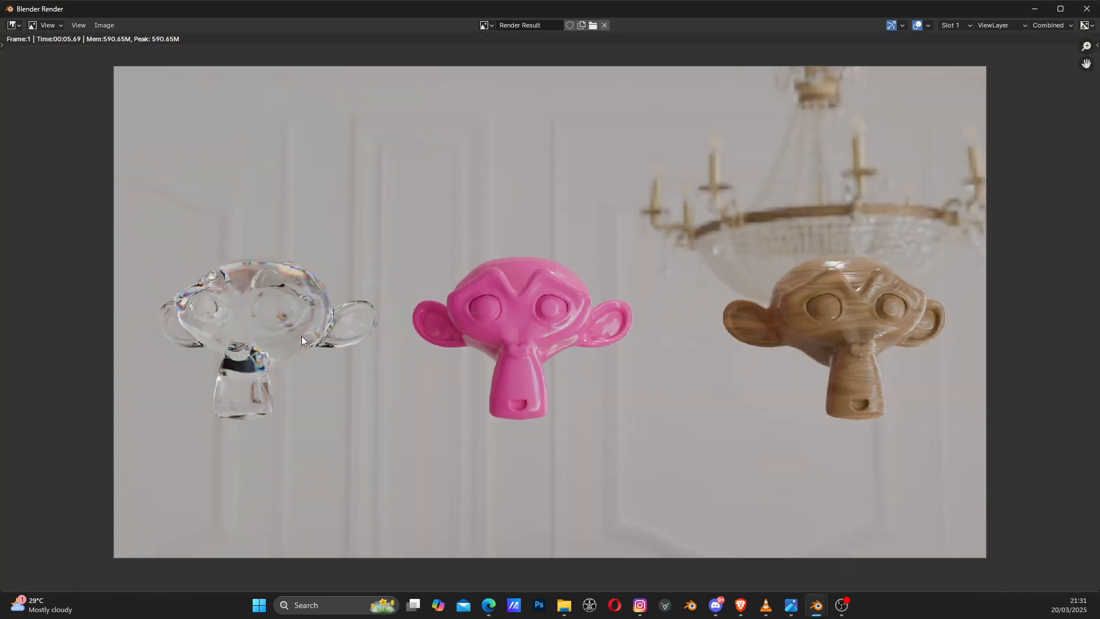
# Step: Examine the glass head and the wood head up close in the rendered image, ending with all three heads in view
pyautogui.scroll(3, 195, 322)
pyautogui.scroll(1, 183, 327)
pyautogui.moveTo(184, 328); pyautogui.dragTo(546, 306, button='middle')
pyautogui.scroll(-3, 518, 310)
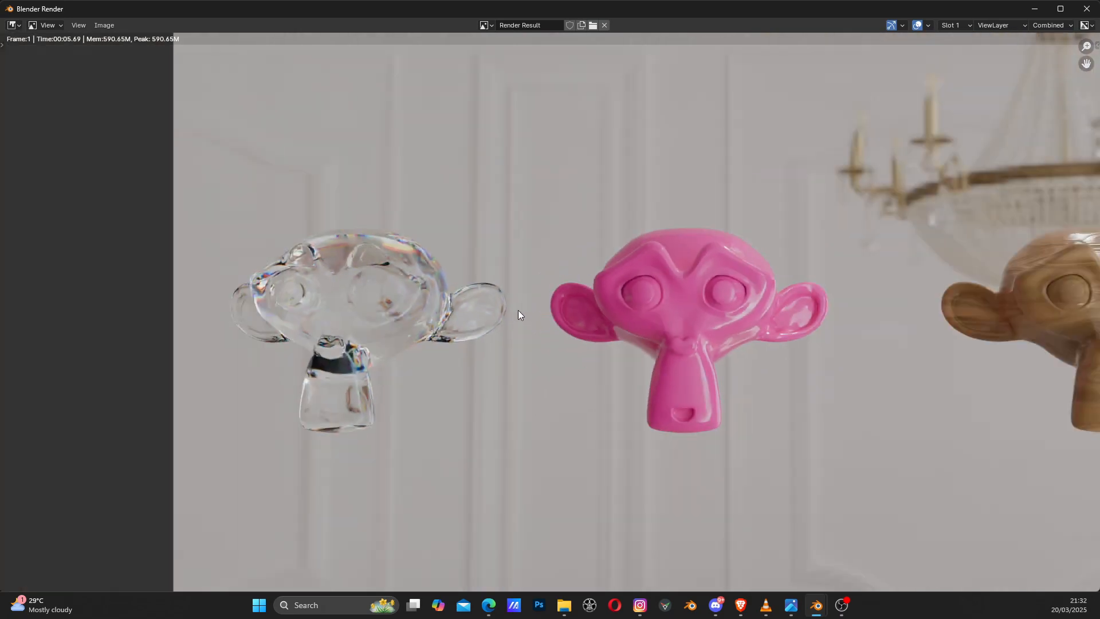
pyautogui.moveTo(840, 295); pyautogui.dragTo(518, 272, button='middle')
pyautogui.scroll(2, 844, 267)
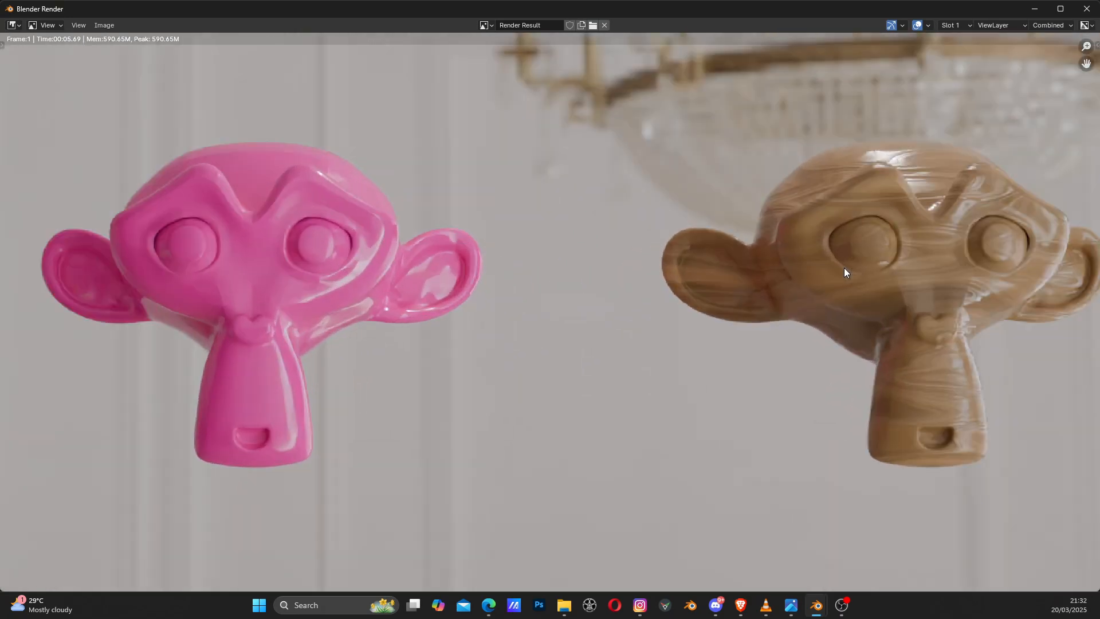
pyautogui.scroll(2, 997, 250)
pyautogui.moveTo(997, 249); pyautogui.dragTo(608, 303, button='middle')
pyautogui.scroll(-3, 648, 326)
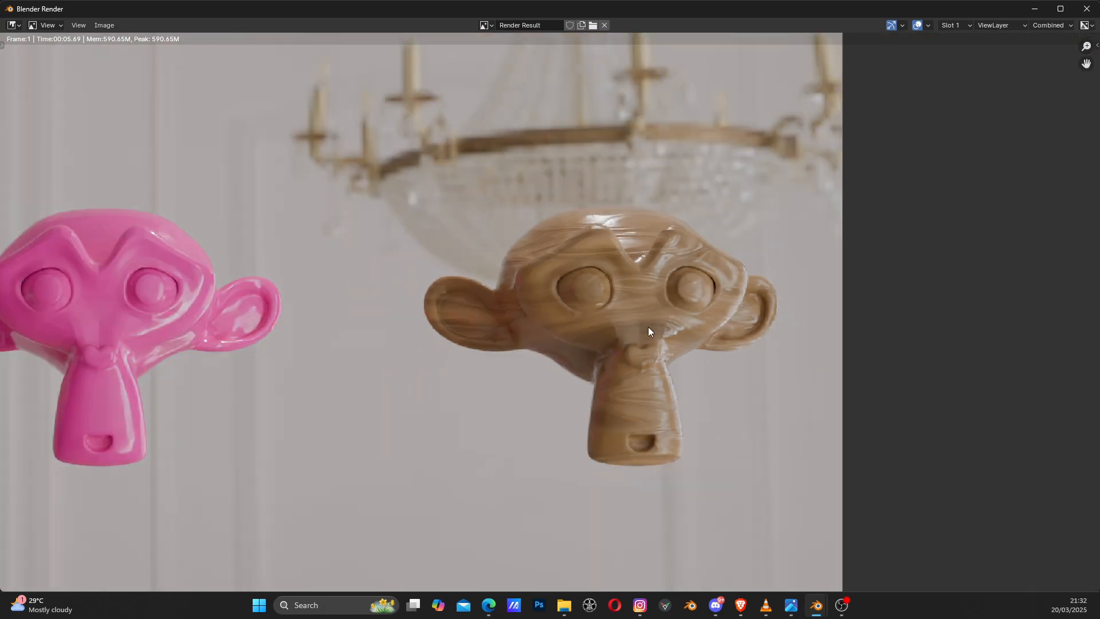
pyautogui.moveTo(654, 371); pyautogui.dragTo(655, 294, button='middle')
pyautogui.scroll(4, 655, 293)
pyautogui.scroll(-9, 655, 294)
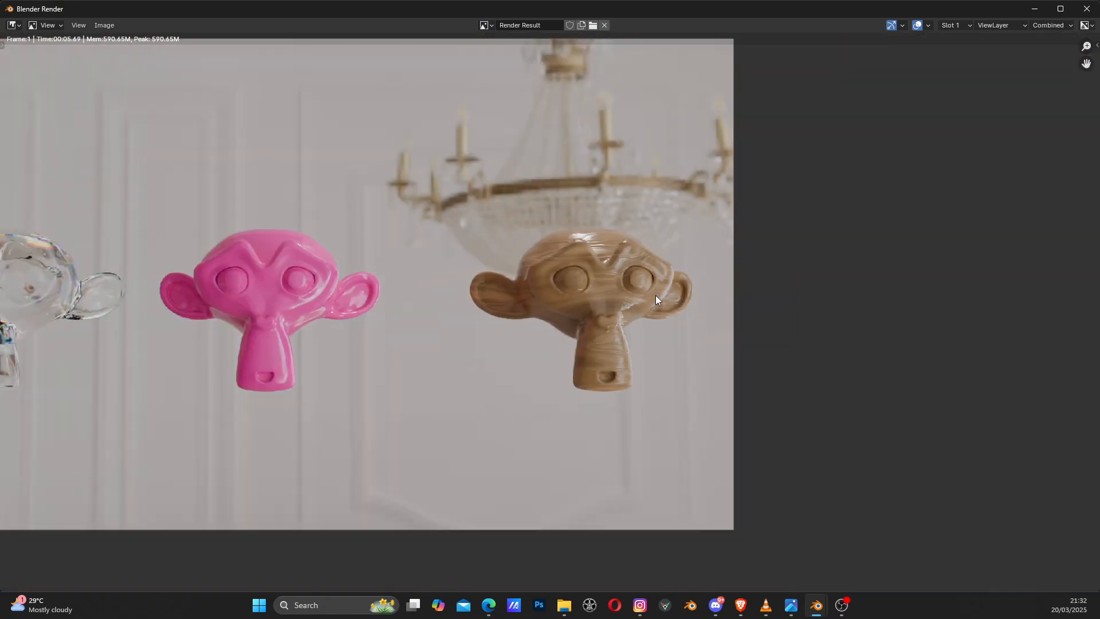
pyautogui.moveTo(445, 377); pyautogui.dragTo(549, 374, button='middle')
pyautogui.scroll(3, 456, 296)
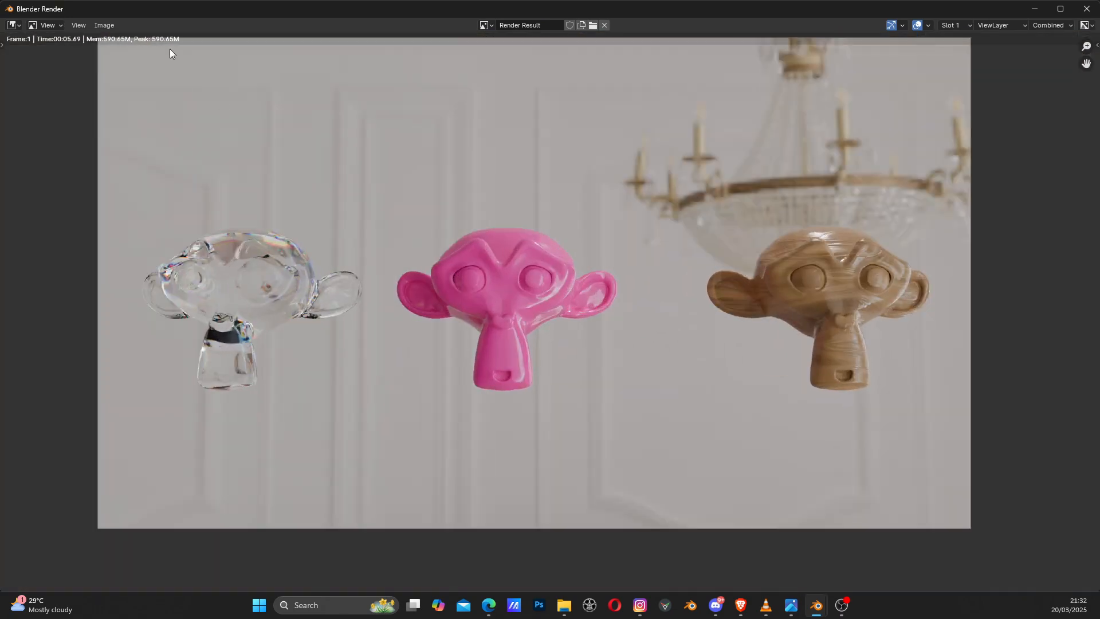
# Step: Save the rendered image to the Desktop as PSHADERS.png and close the render window
pyautogui.click(114, 24)
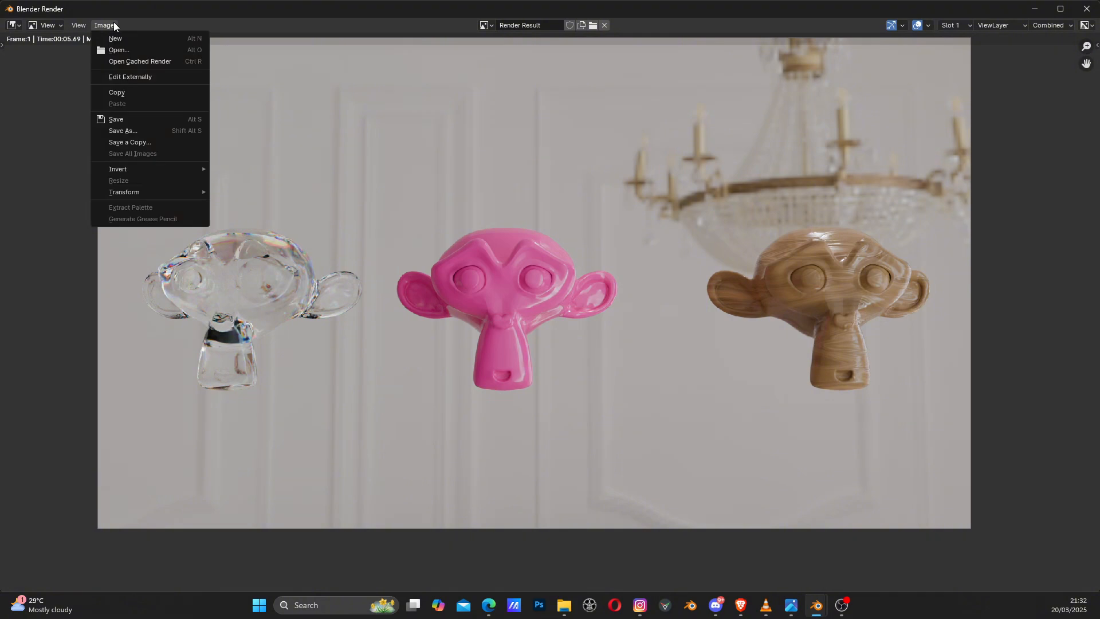
pyautogui.click(128, 118)
pyautogui.click(301, 239)
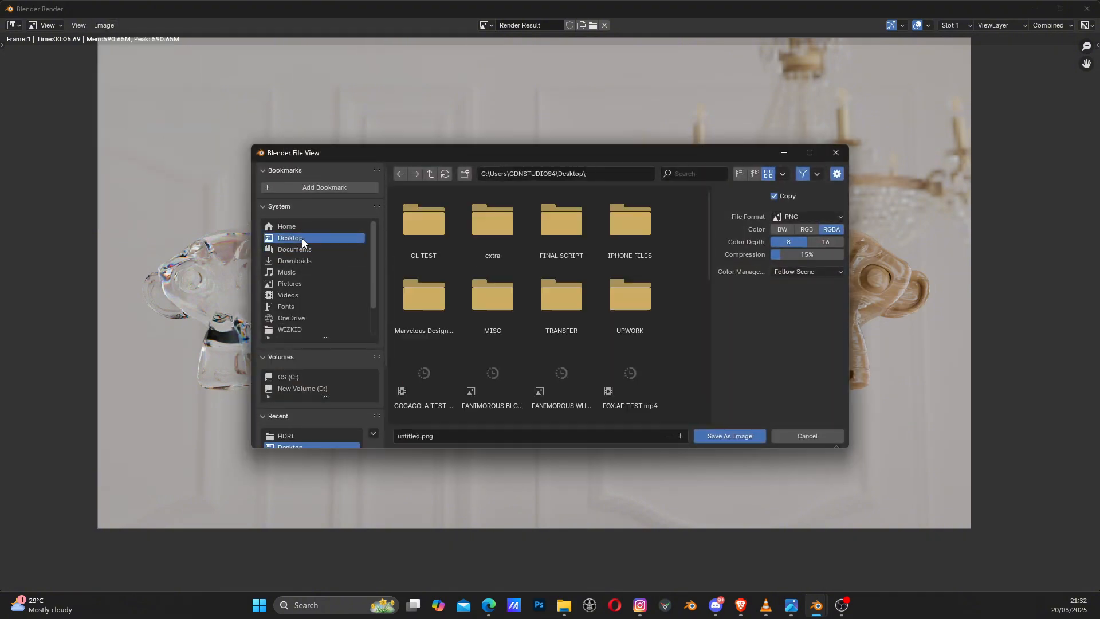
pyautogui.click(420, 436)
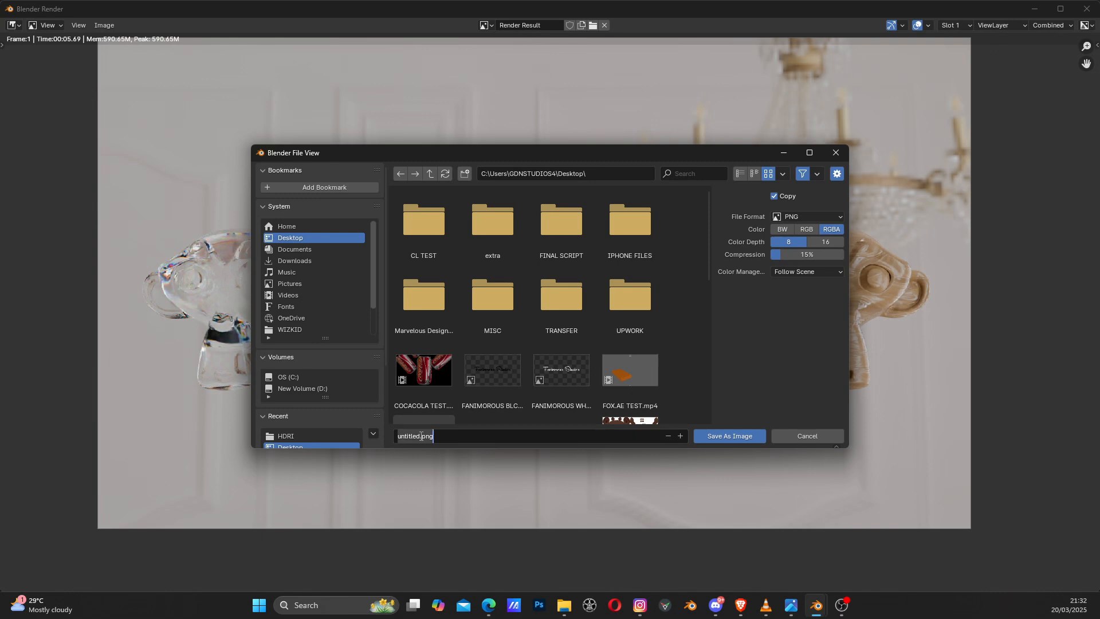
pyautogui.click(420, 436)
pyautogui.moveTo(420, 436); pyautogui.dragTo(398, 441)
pyautogui.write('PSHADERS')
pyautogui.click(728, 435)
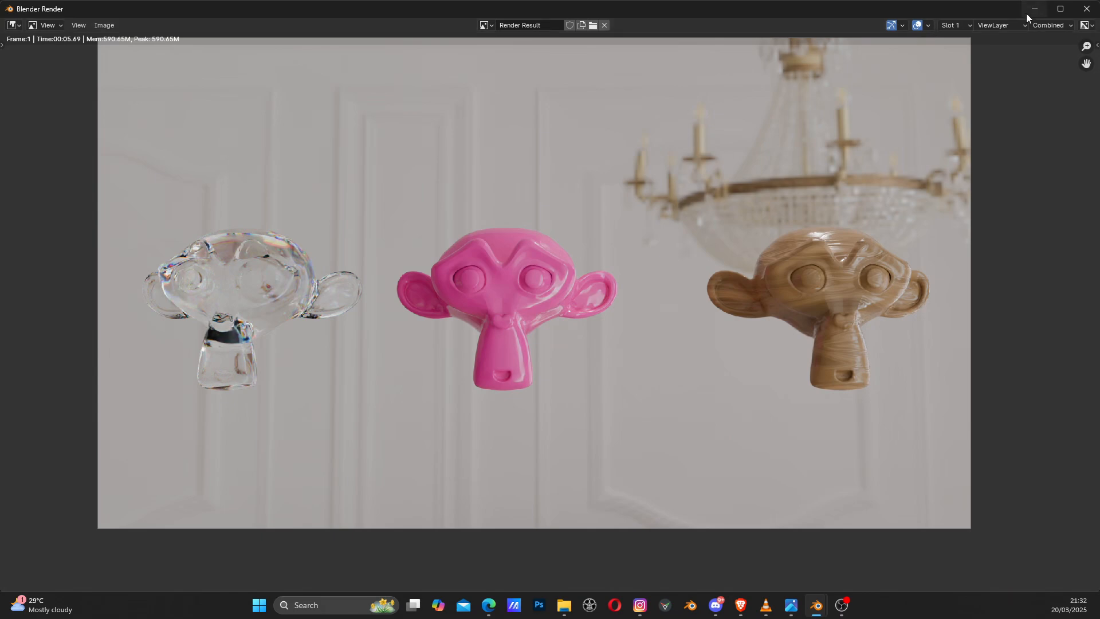
pyautogui.click(1087, 9)
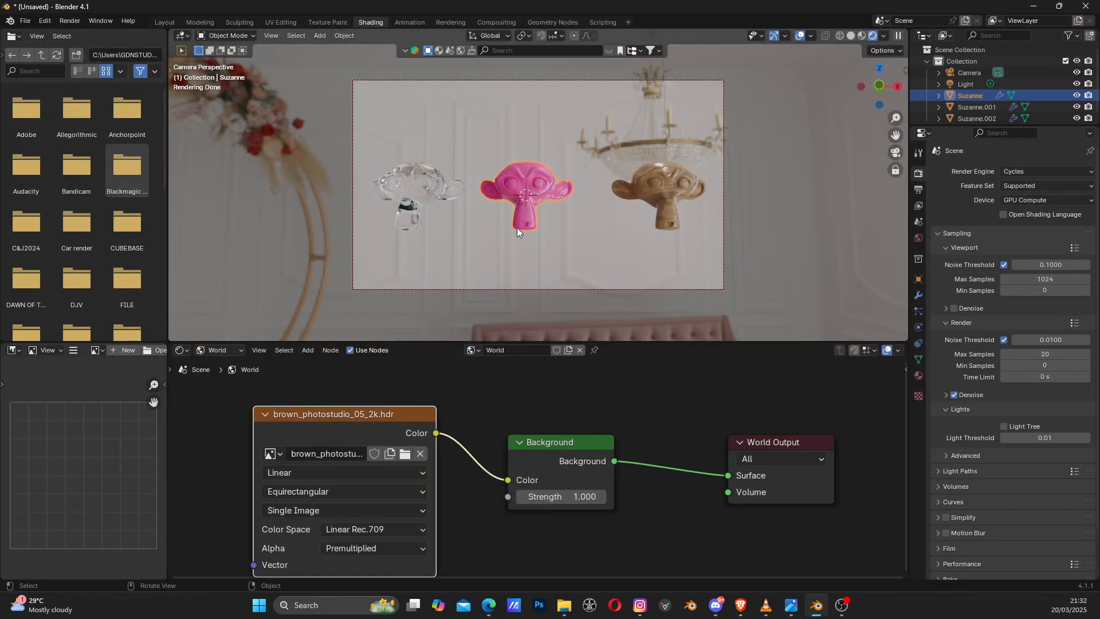
# Step: Reframe the camera to a close side angle with the glass head in front and render the image again
pyautogui.scroll(5, 525, 194)
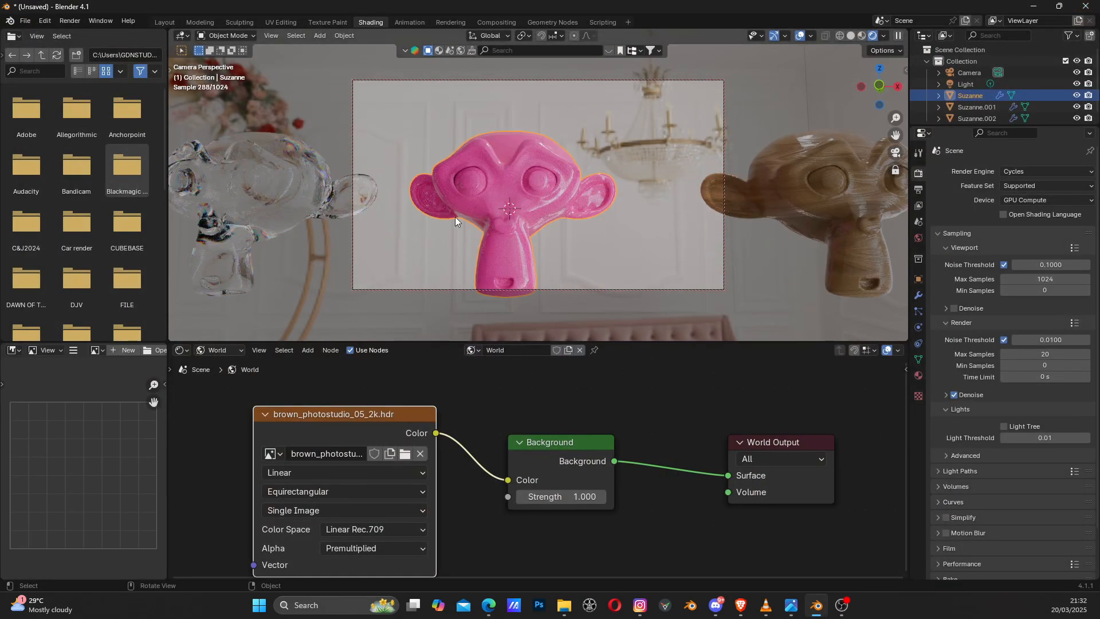
pyautogui.keyDown('shift'); pyautogui.moveTo(416, 234); pyautogui.dragTo(588, 215, button='middle'); pyautogui.keyUp('shift')
pyautogui.click(70, 22)
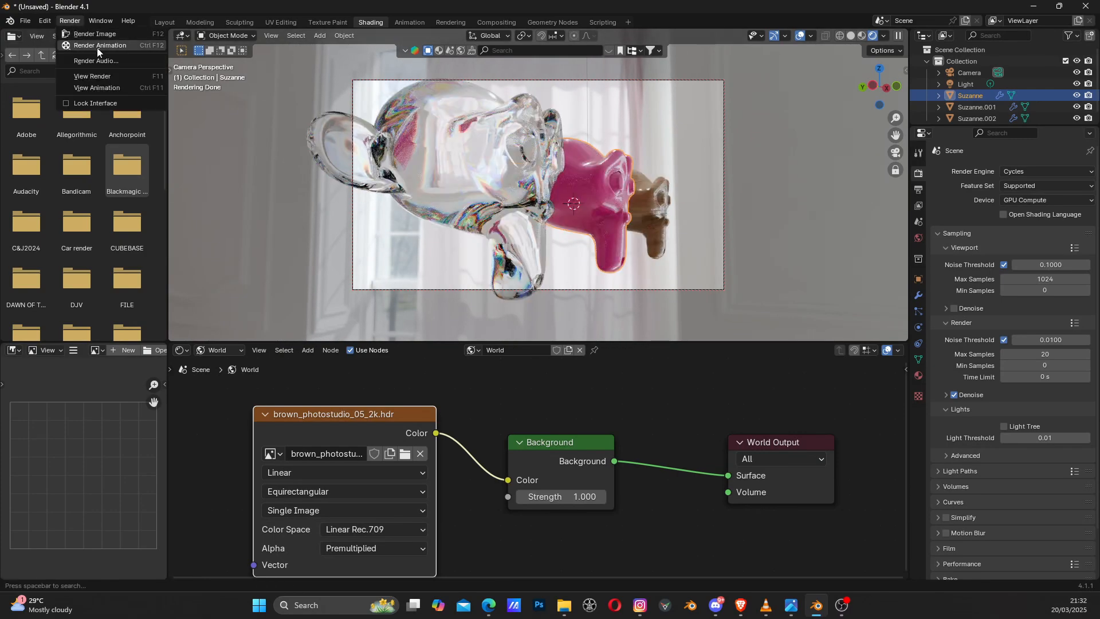
pyautogui.click(97, 33)
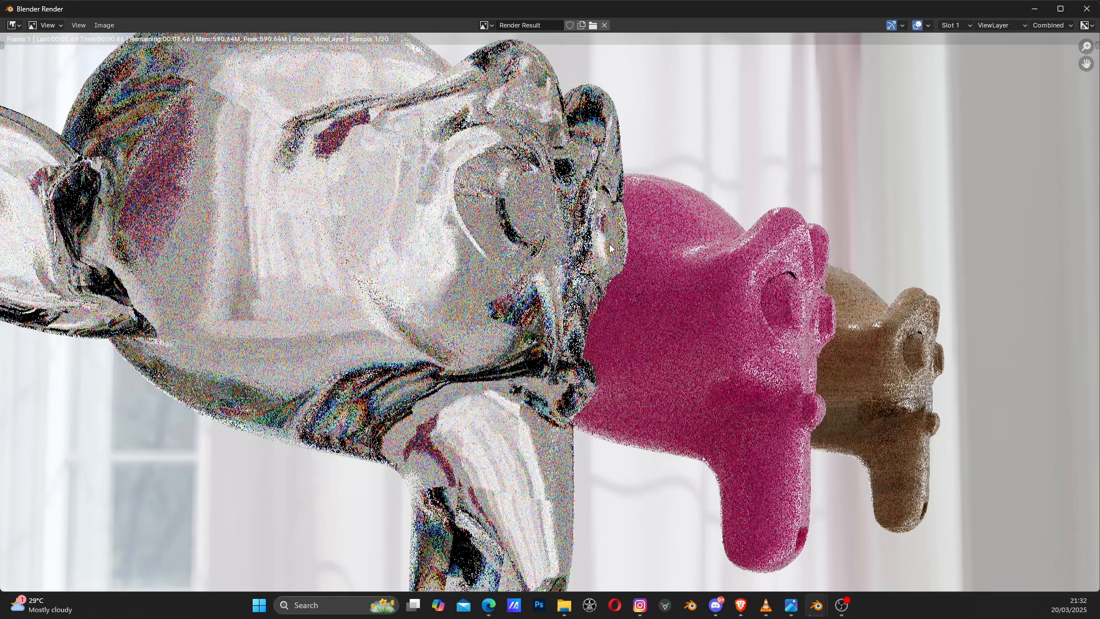
pyautogui.scroll(-2, 703, 349)
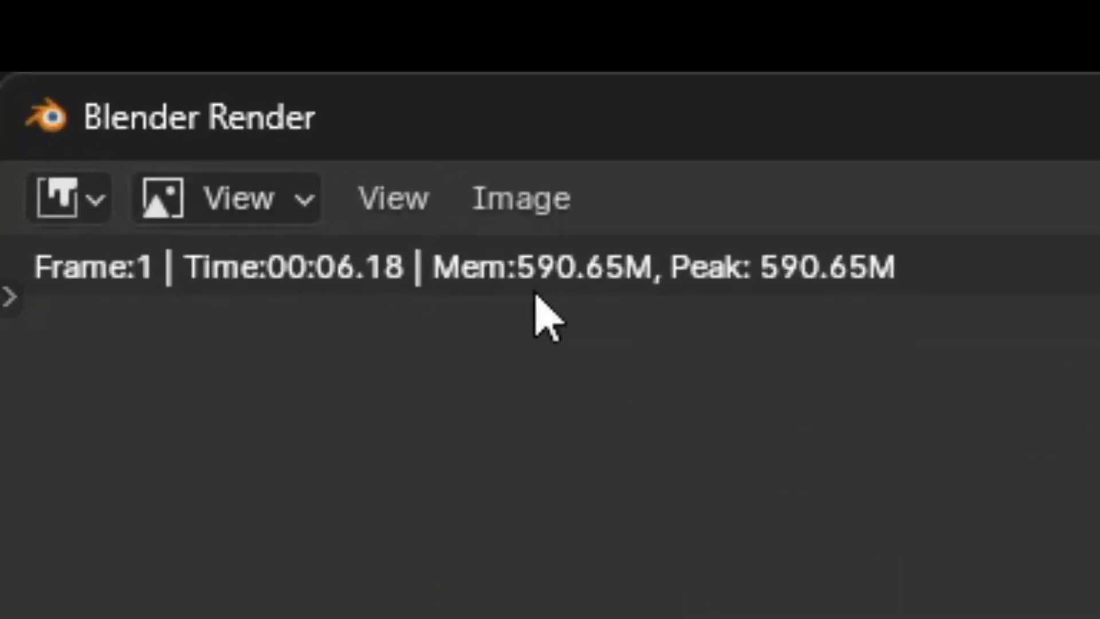
# Step: Save the side-angle render to the Desktop as PSHADERS1.png
pyautogui.click(528, 198)
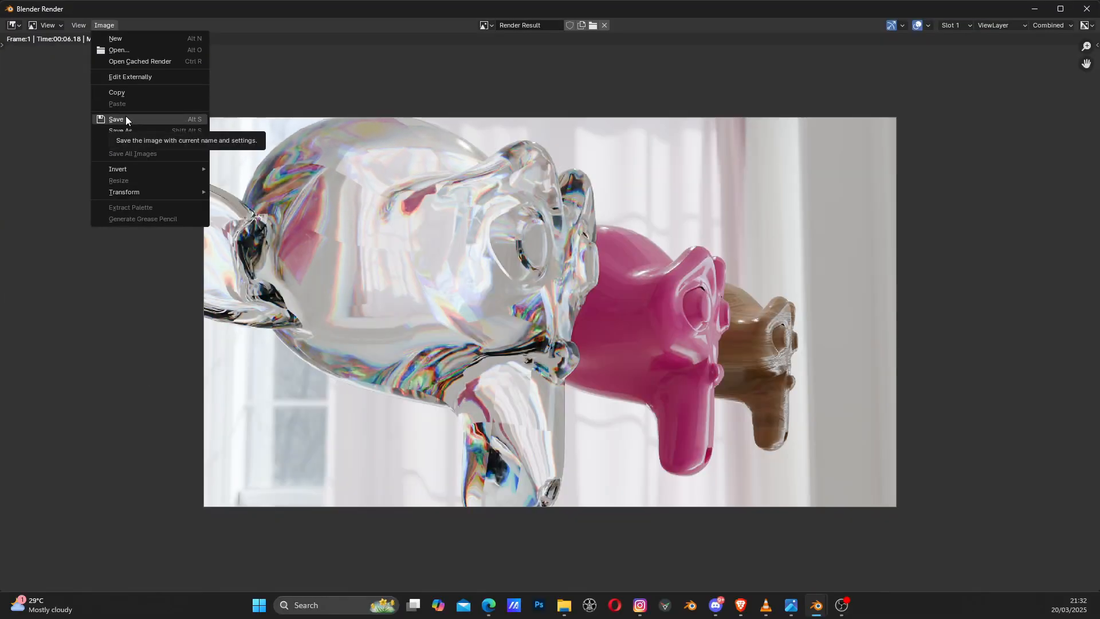
pyautogui.click(127, 119)
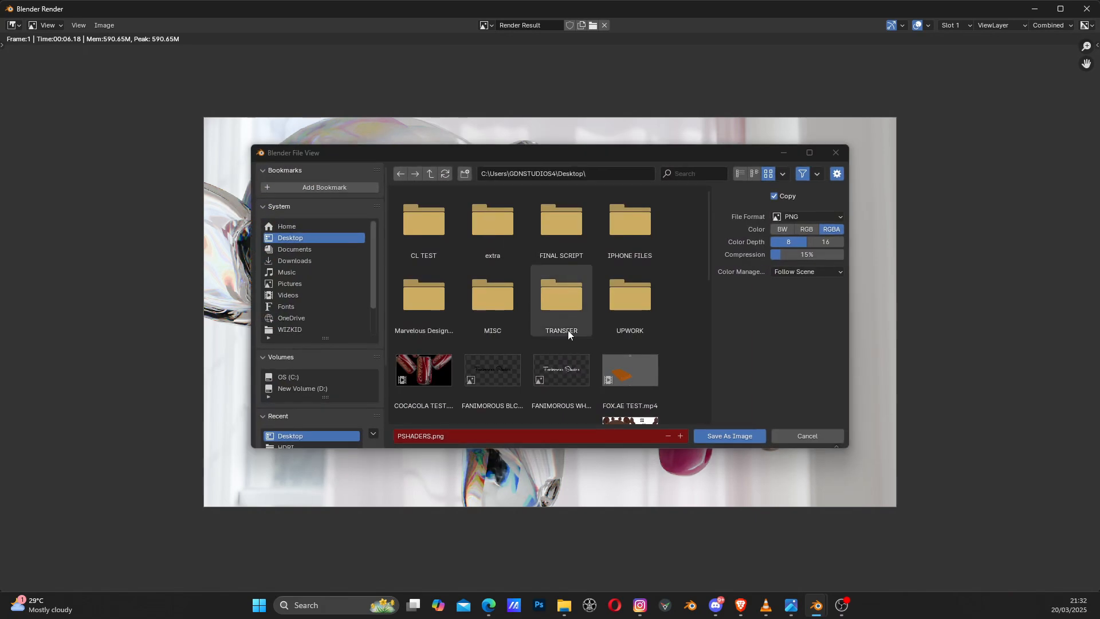
pyautogui.click(431, 436)
pyautogui.write('1')
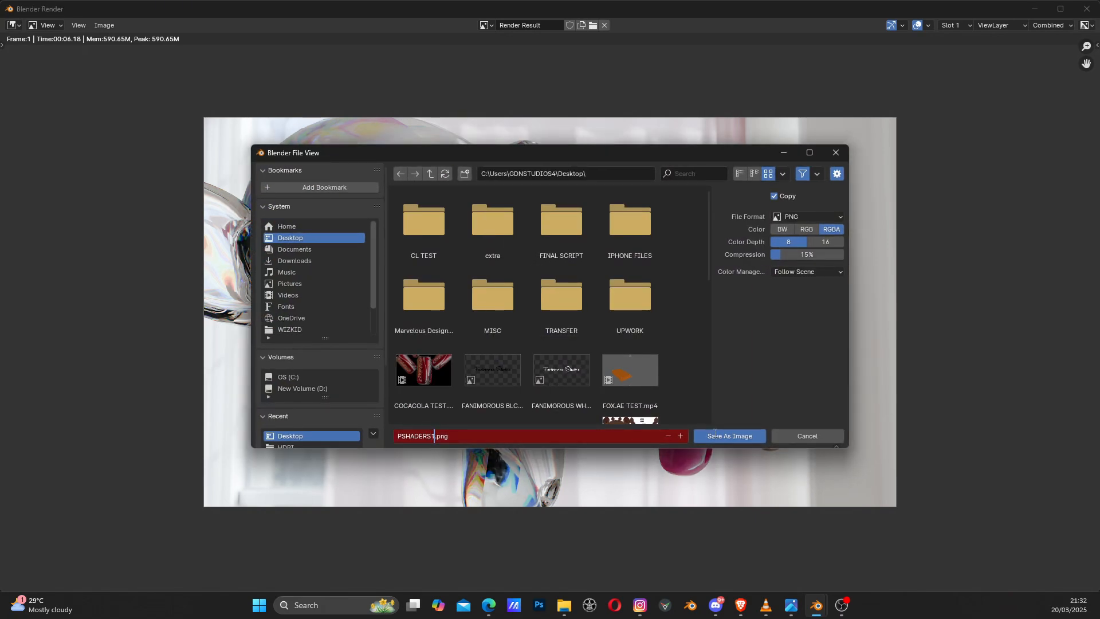
pyautogui.click(718, 435)
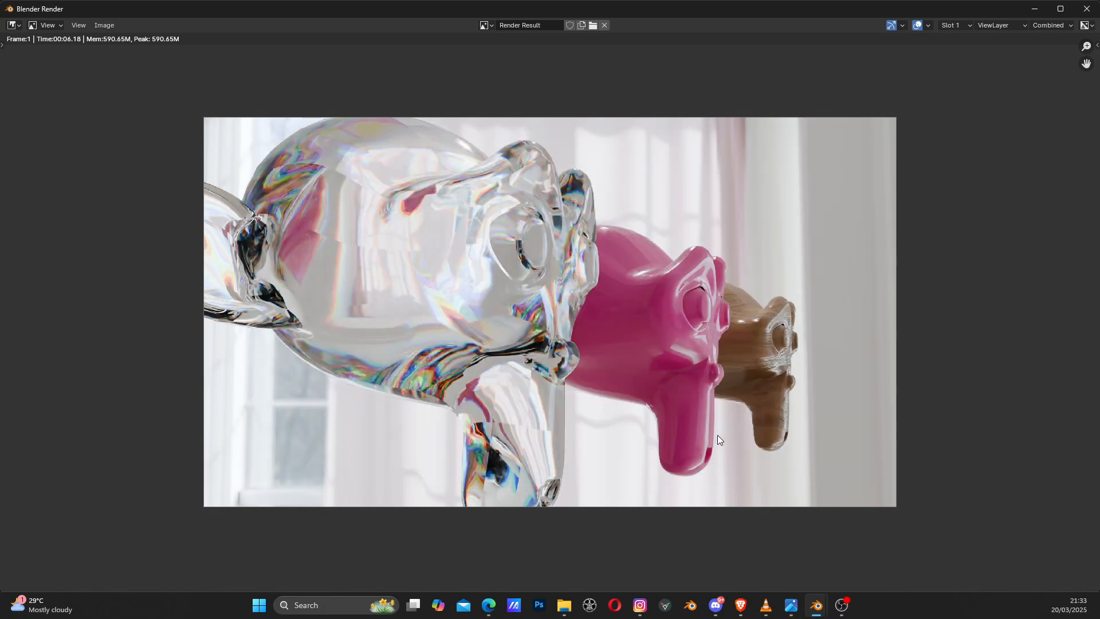